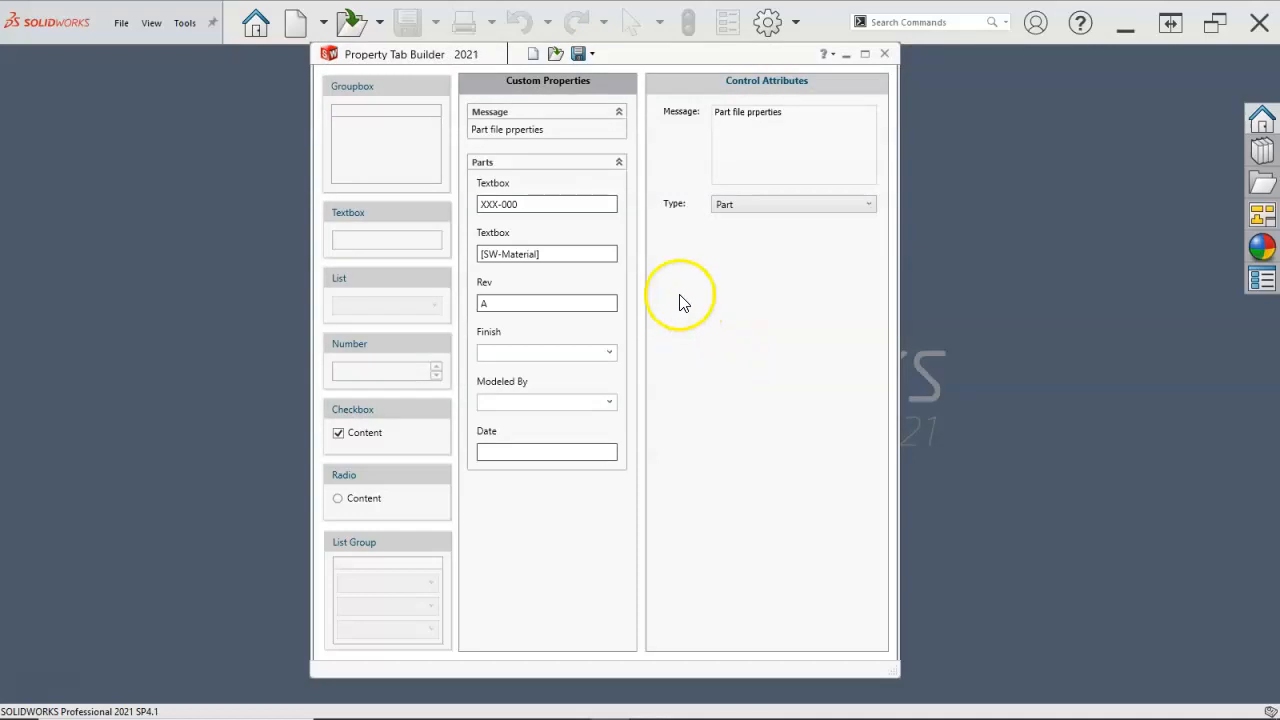
Step: Set the type of the custom properties template to Assembly
click(570, 121)
click(820, 205)
click(776, 231)
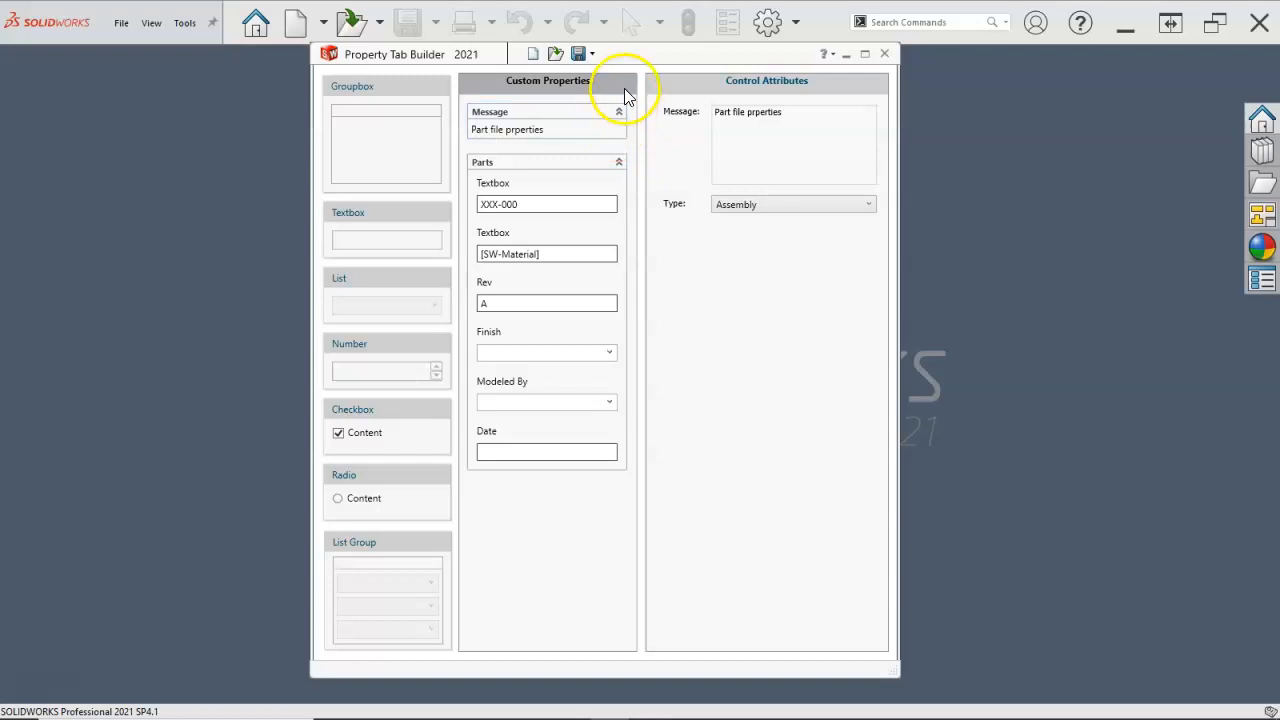
Step: Save a copy of the properties template as part template.asmprp in the SW Templates folder
click(592, 54)
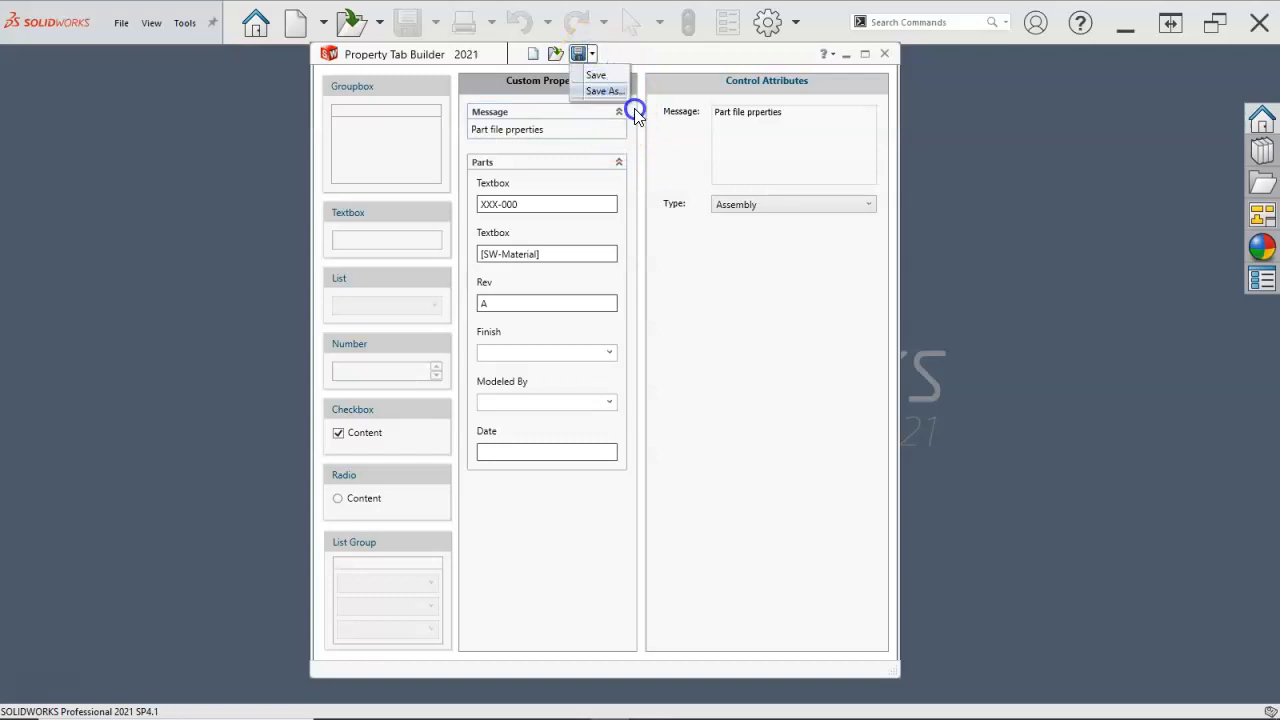
click(610, 96)
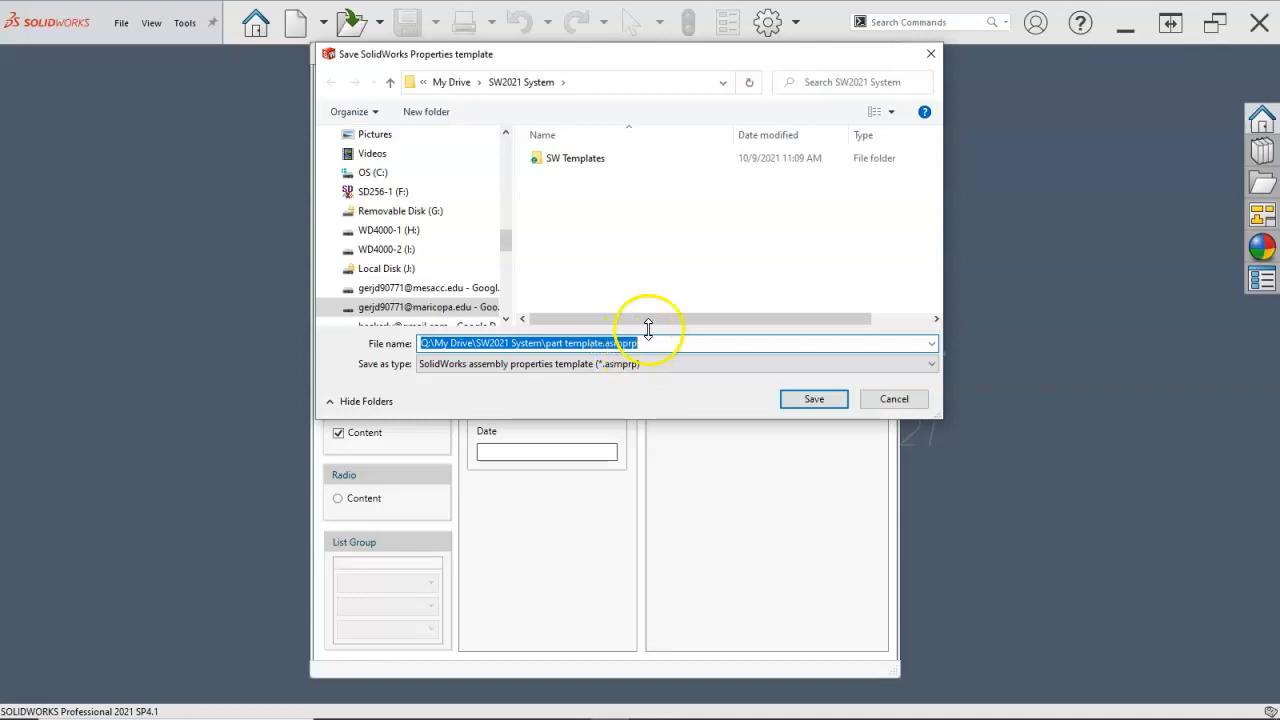
click(583, 160)
click(651, 237)
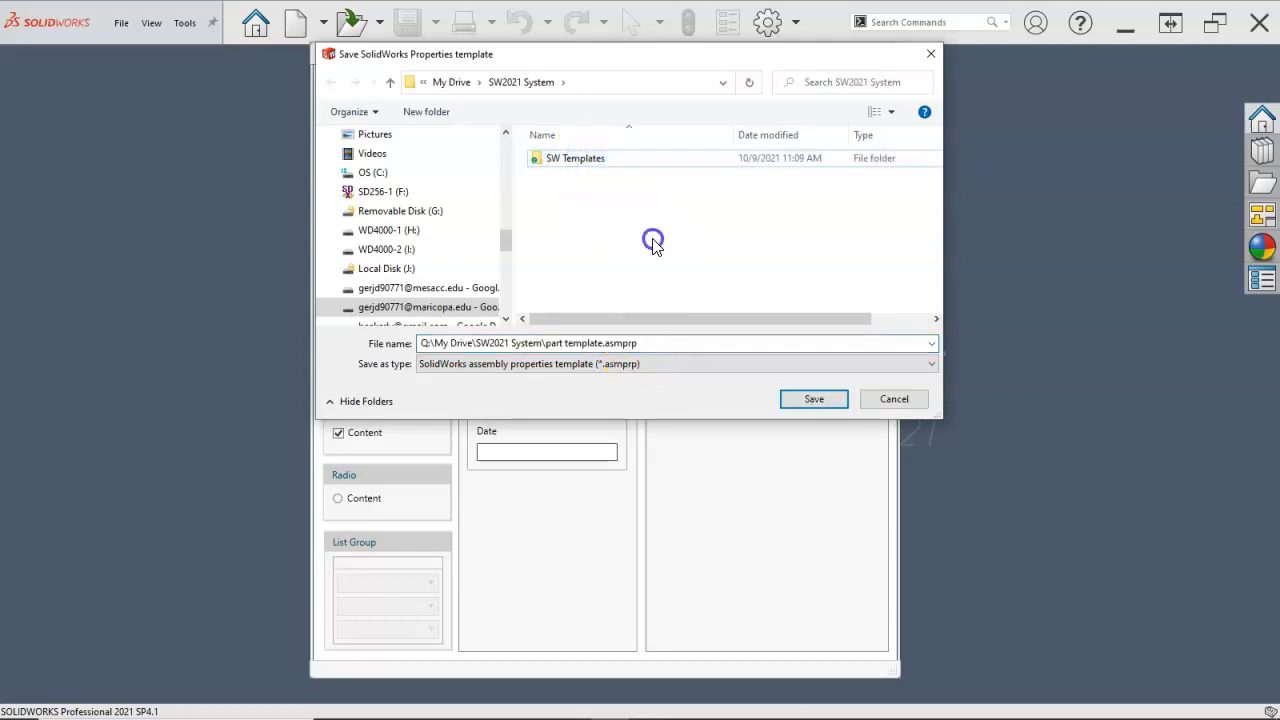
click(812, 400)
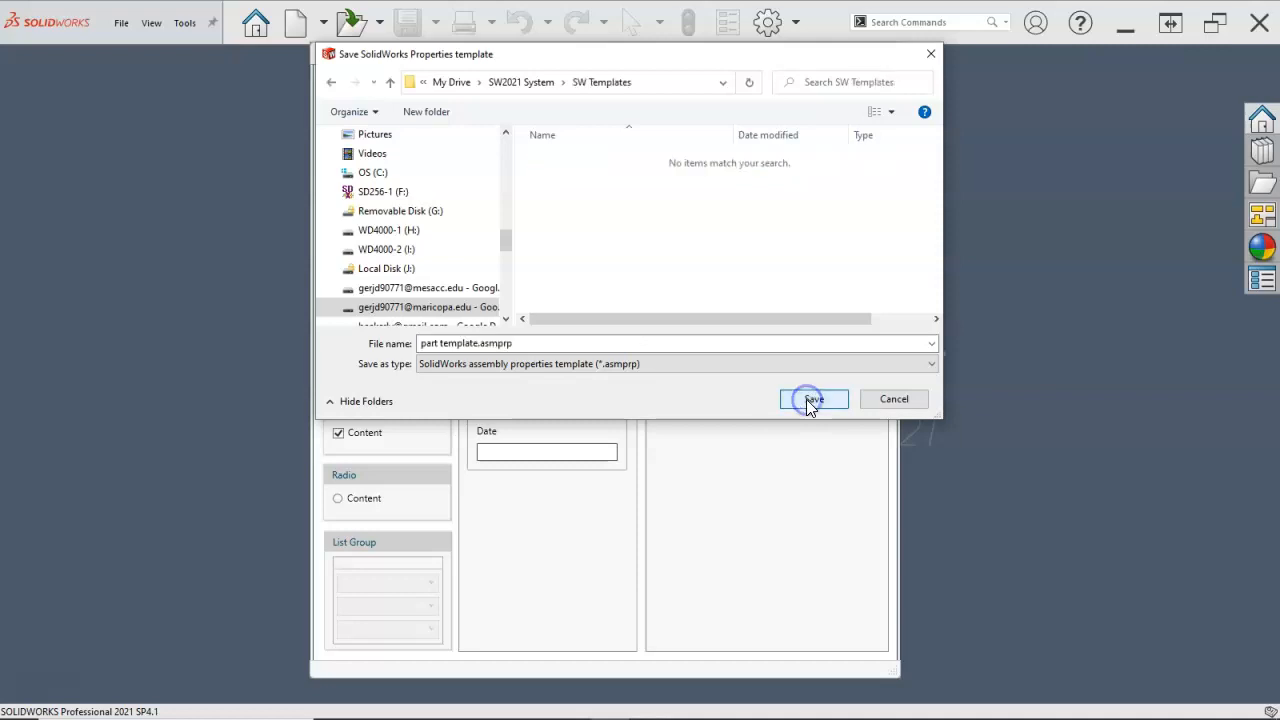
click(818, 402)
click(815, 402)
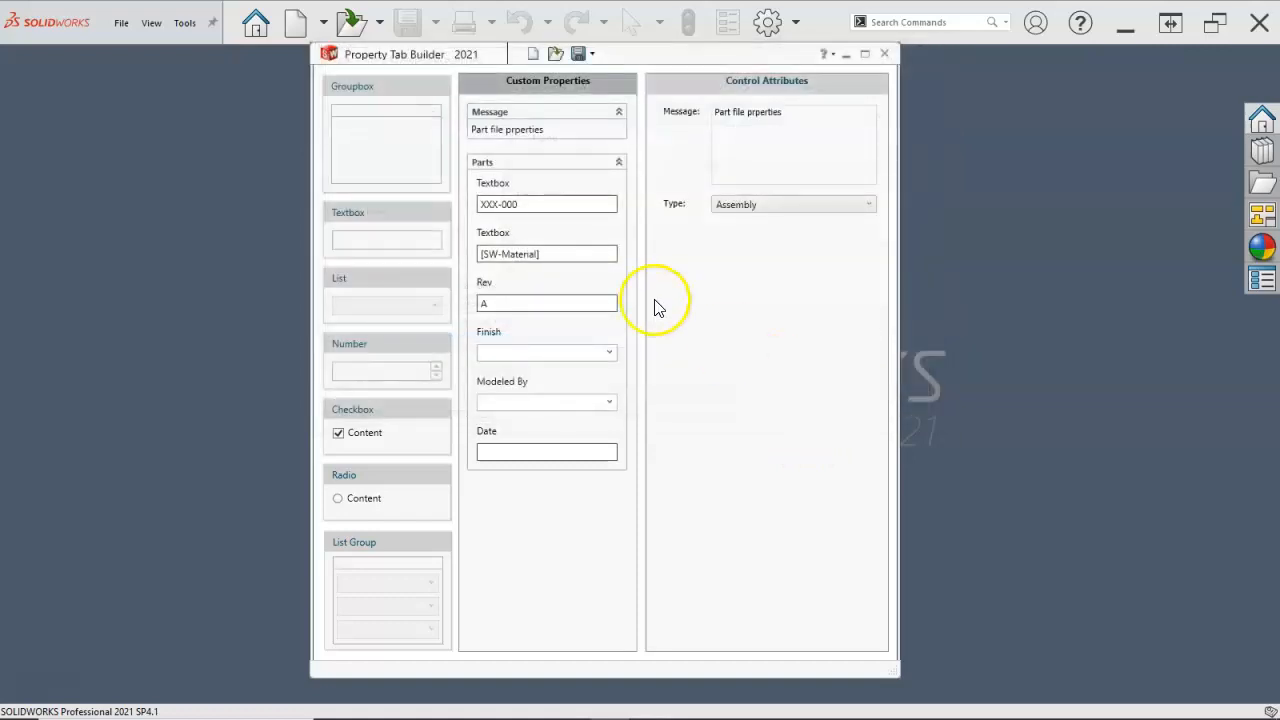
Step: Change the first word of the template's message so it reads "Assembly file prperties"
click(565, 262)
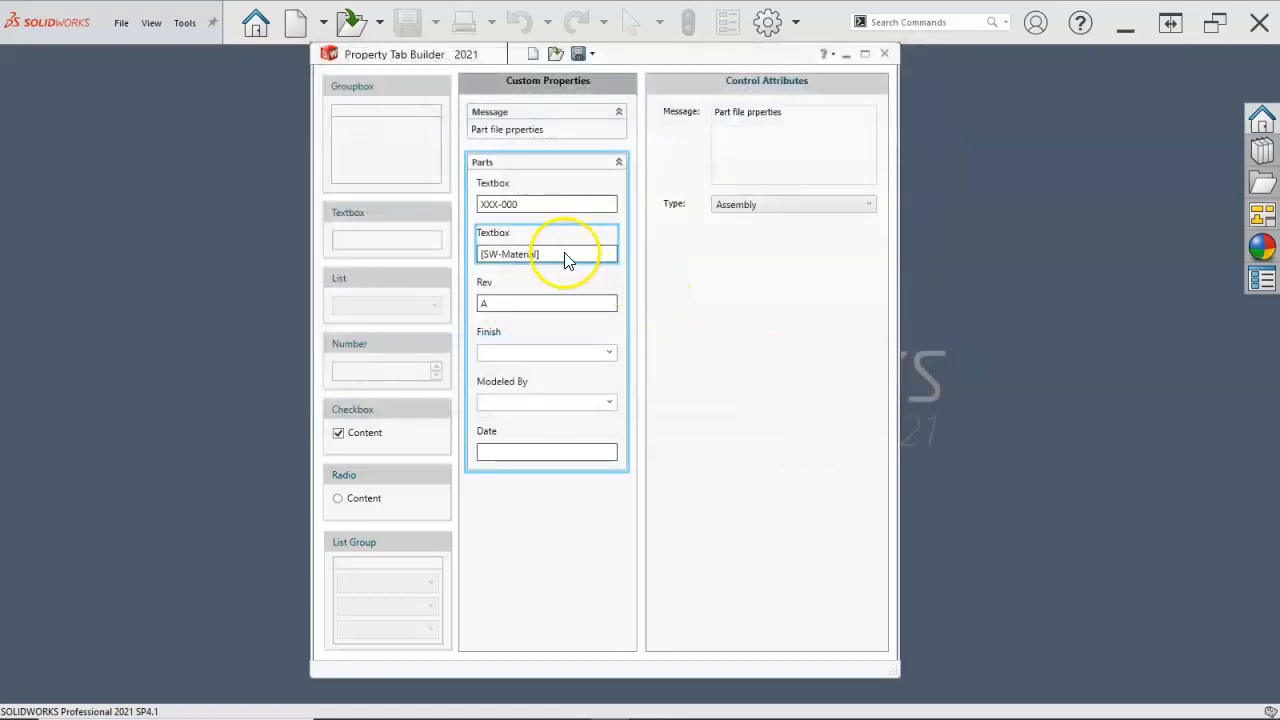
click(518, 187)
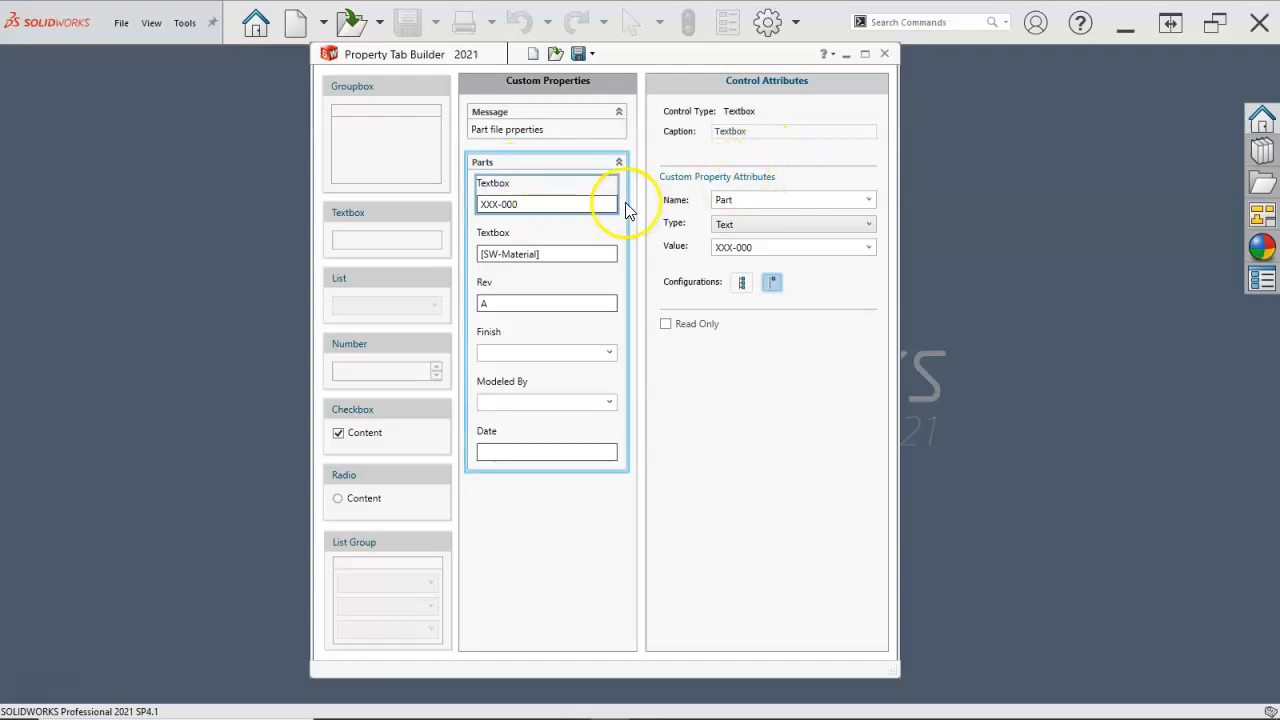
click(515, 535)
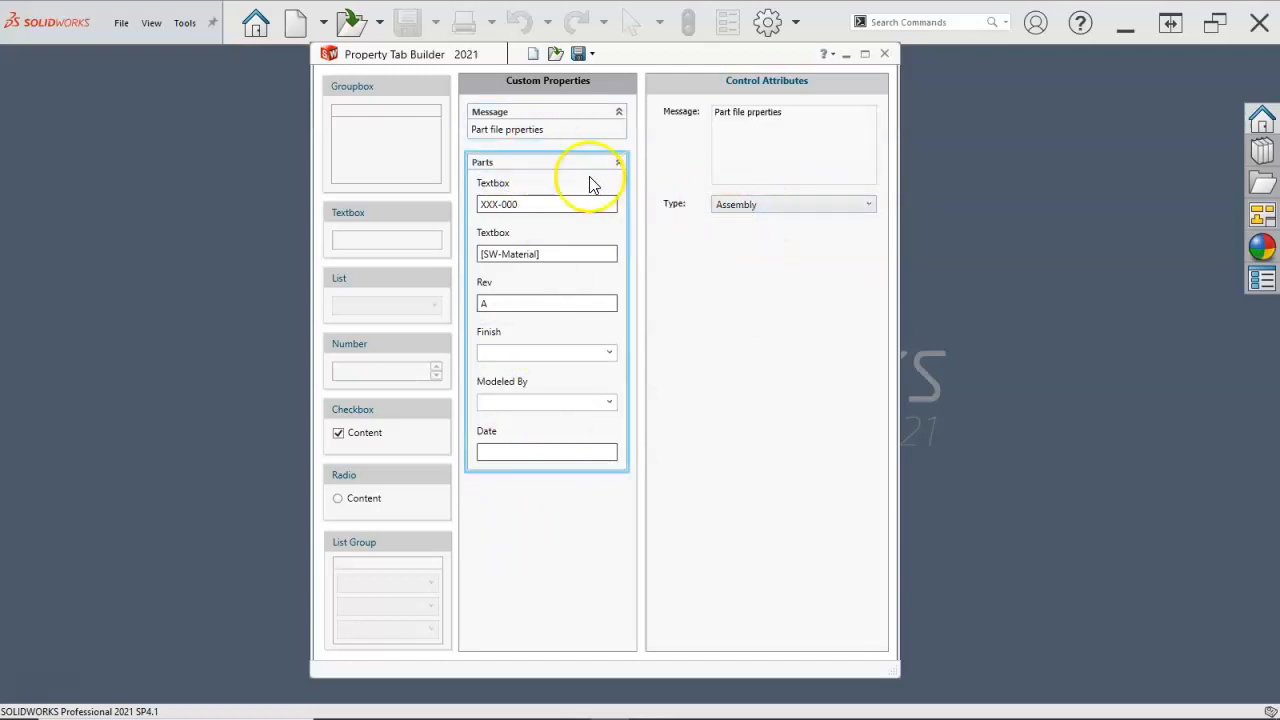
click(530, 131)
drag(729, 110, 711, 113)
text(Assemb)
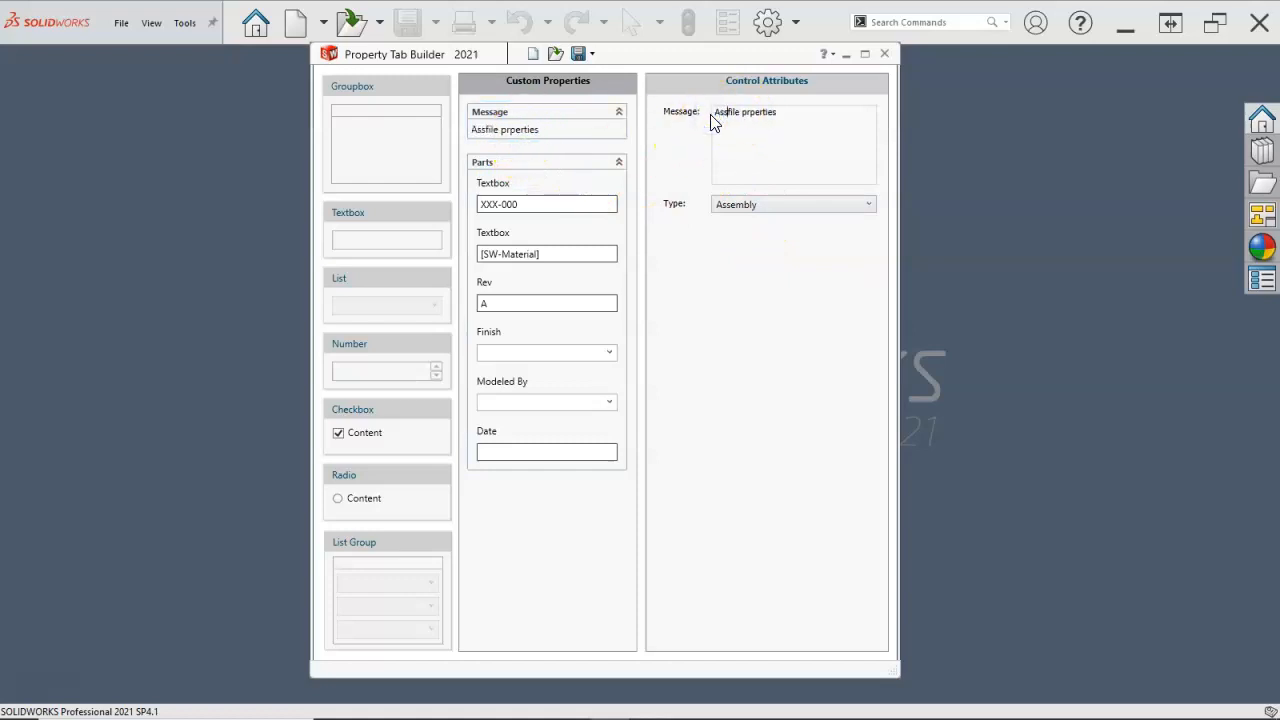
text(ly)
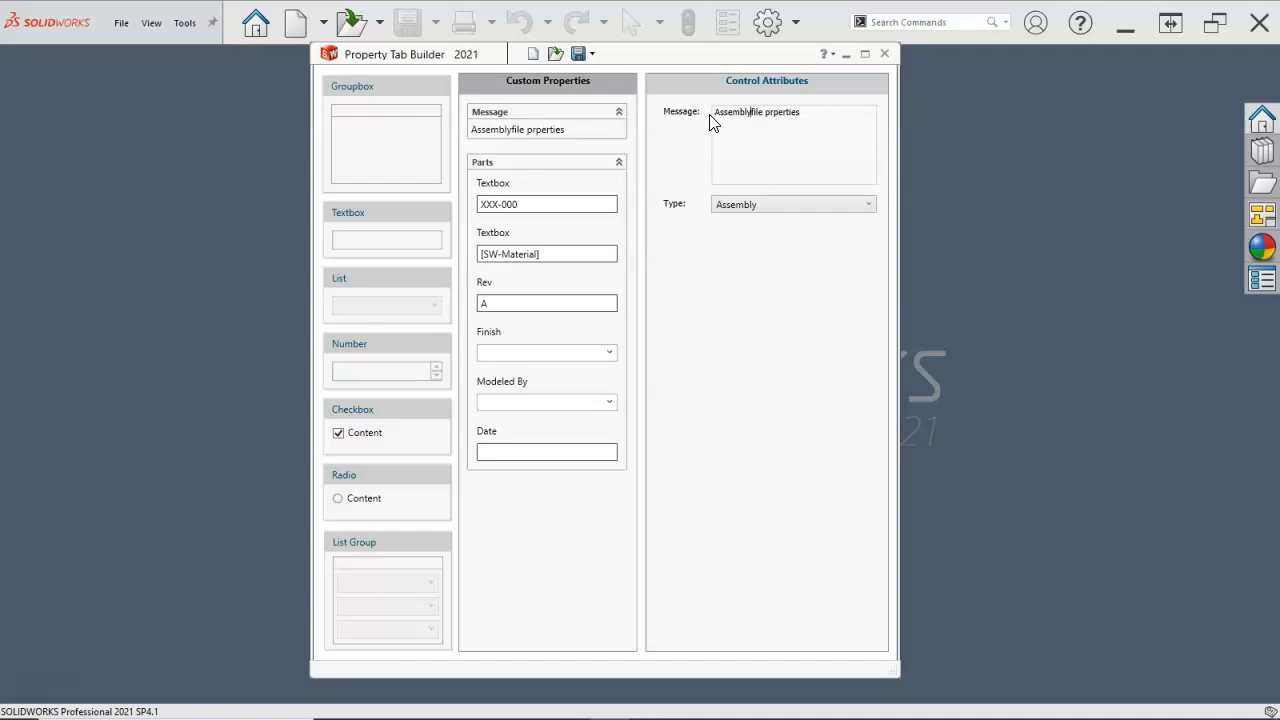
Step: Caption the first textbox in the Parts group "Part" and set its custom property name to PartNo
click(547, 187)
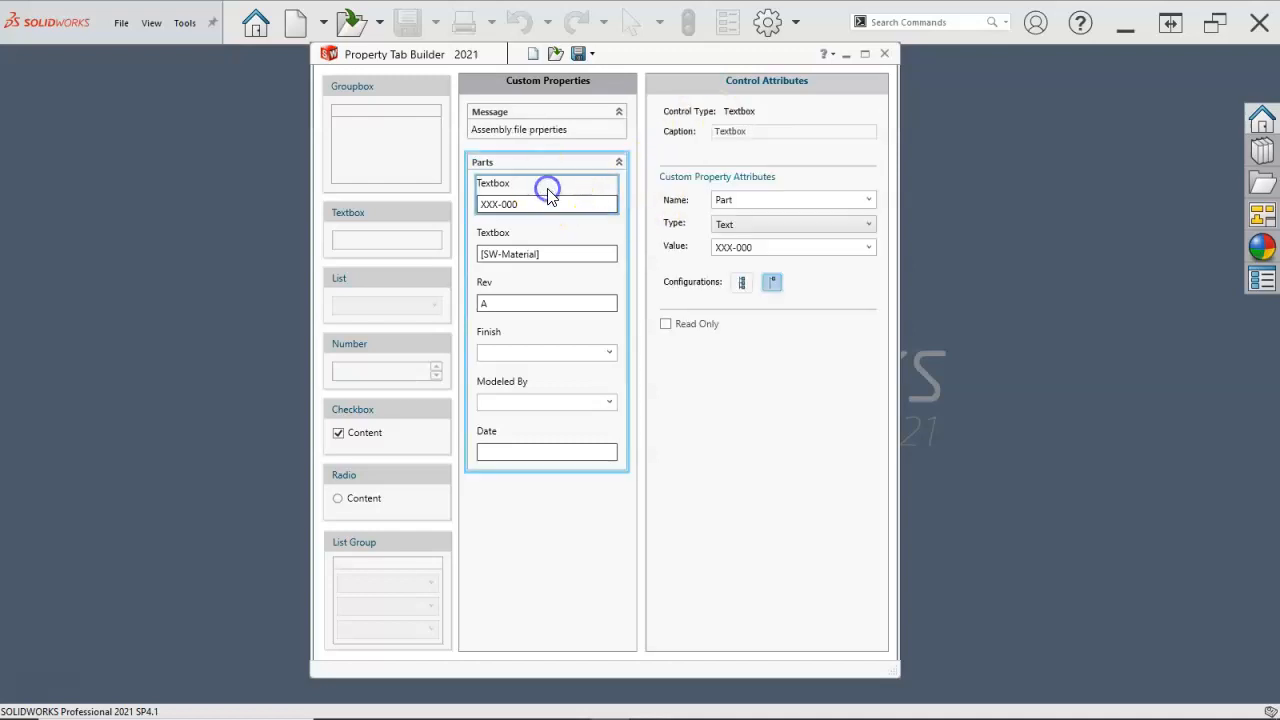
drag(754, 131, 706, 131)
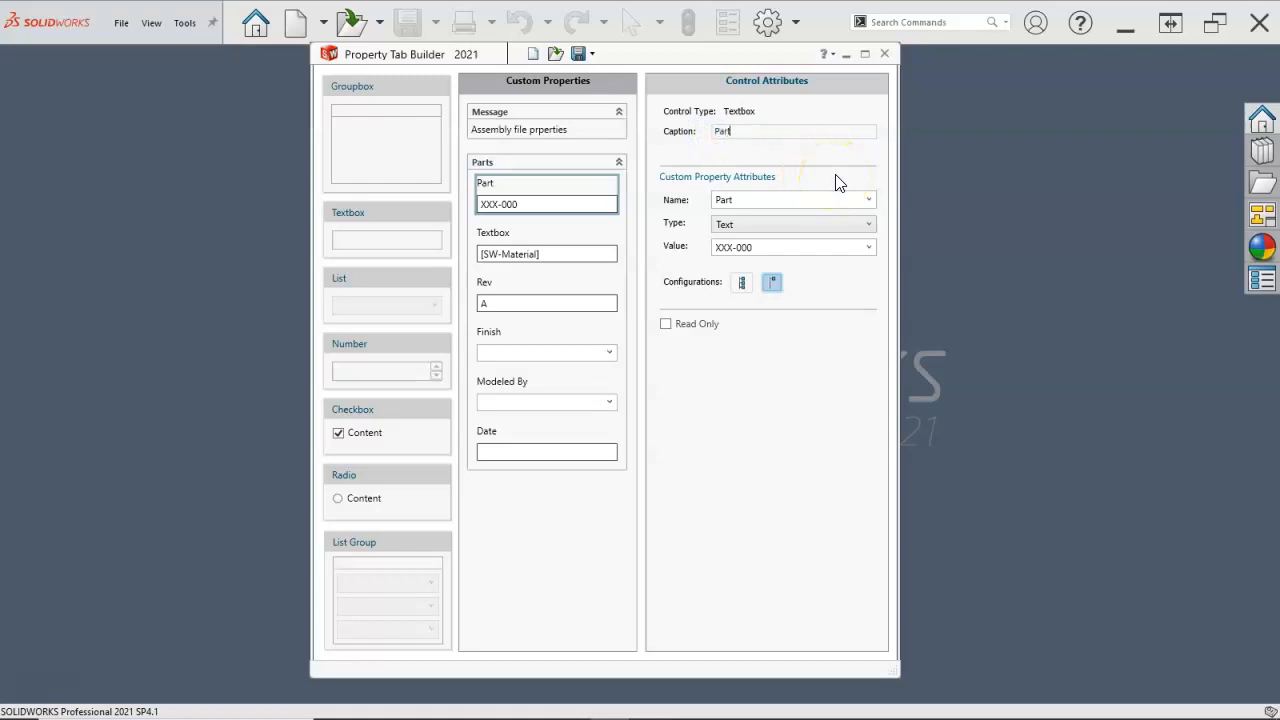
click(866, 200)
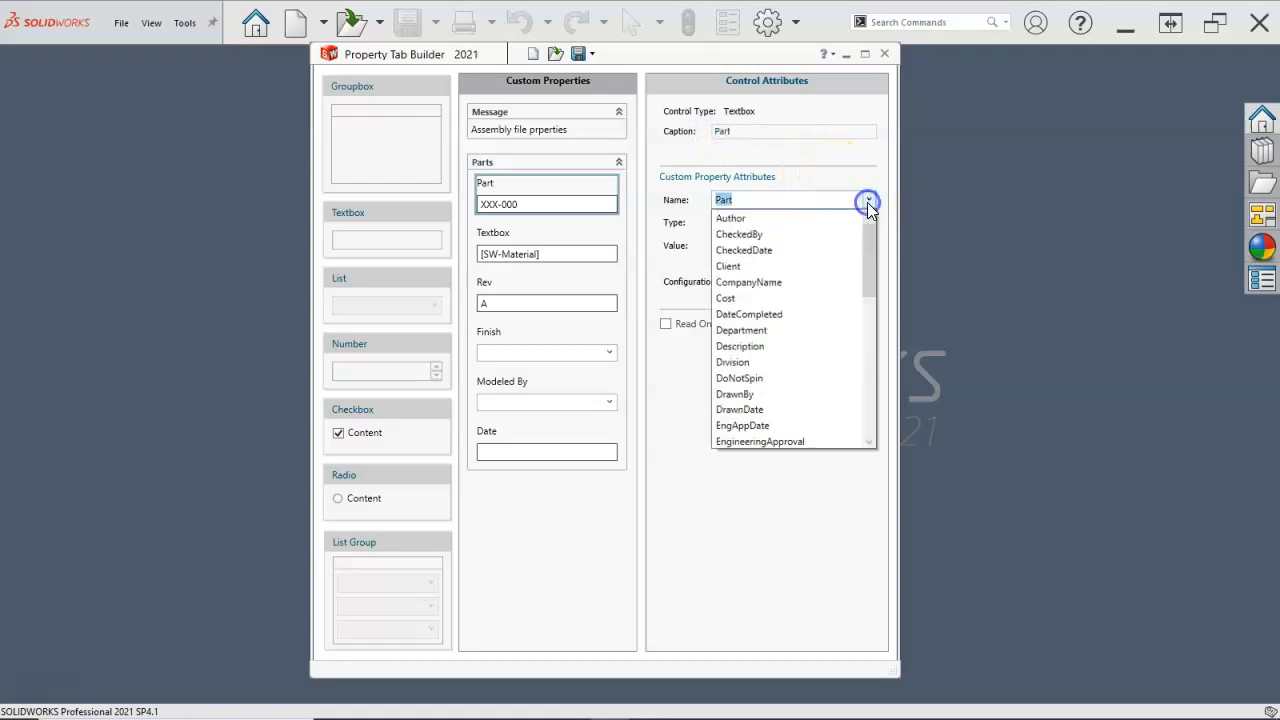
click(790, 297)
scroll(789, 340, down, 6)
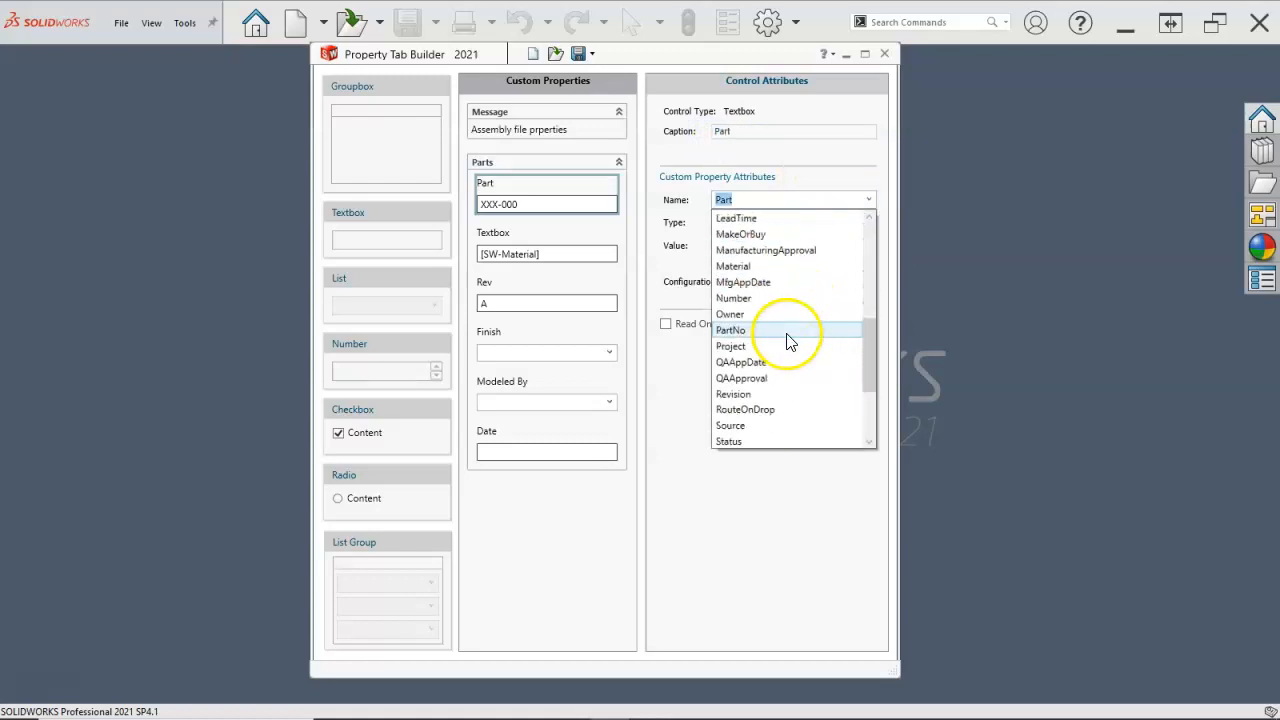
click(762, 331)
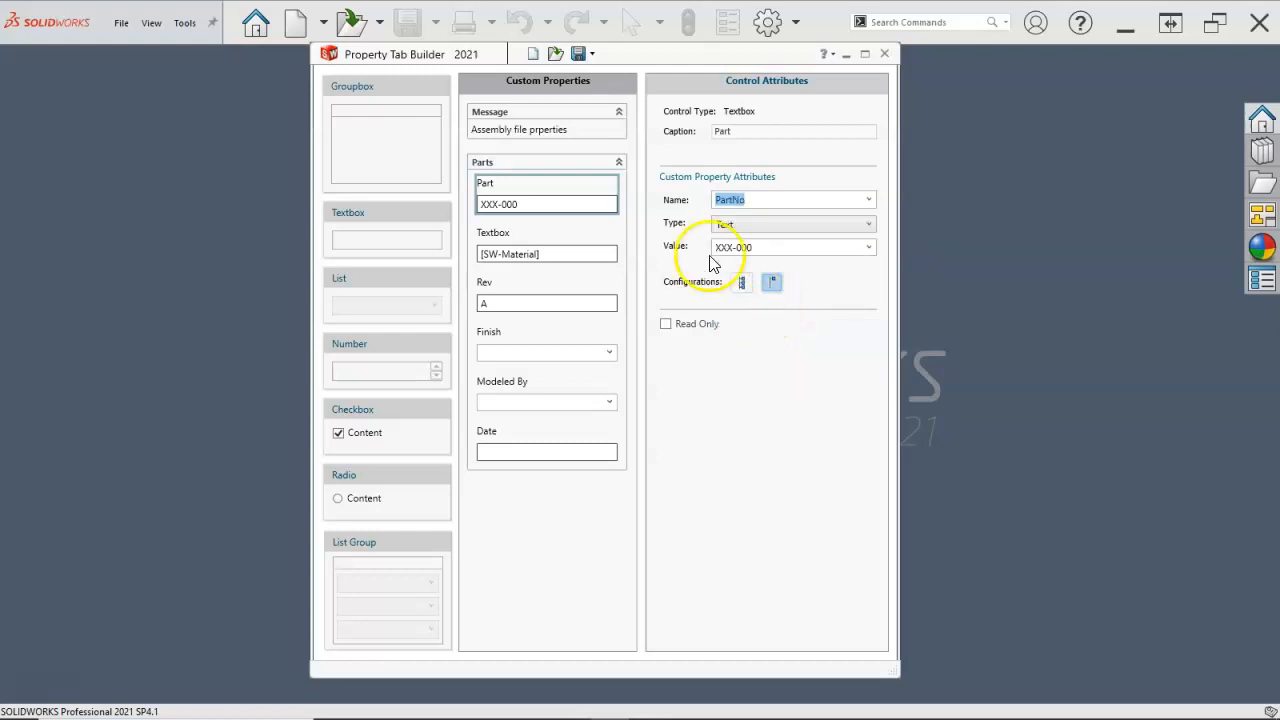
Step: Caption the second textbox in the Parts group "Material" and set its value to Varies
click(561, 238)
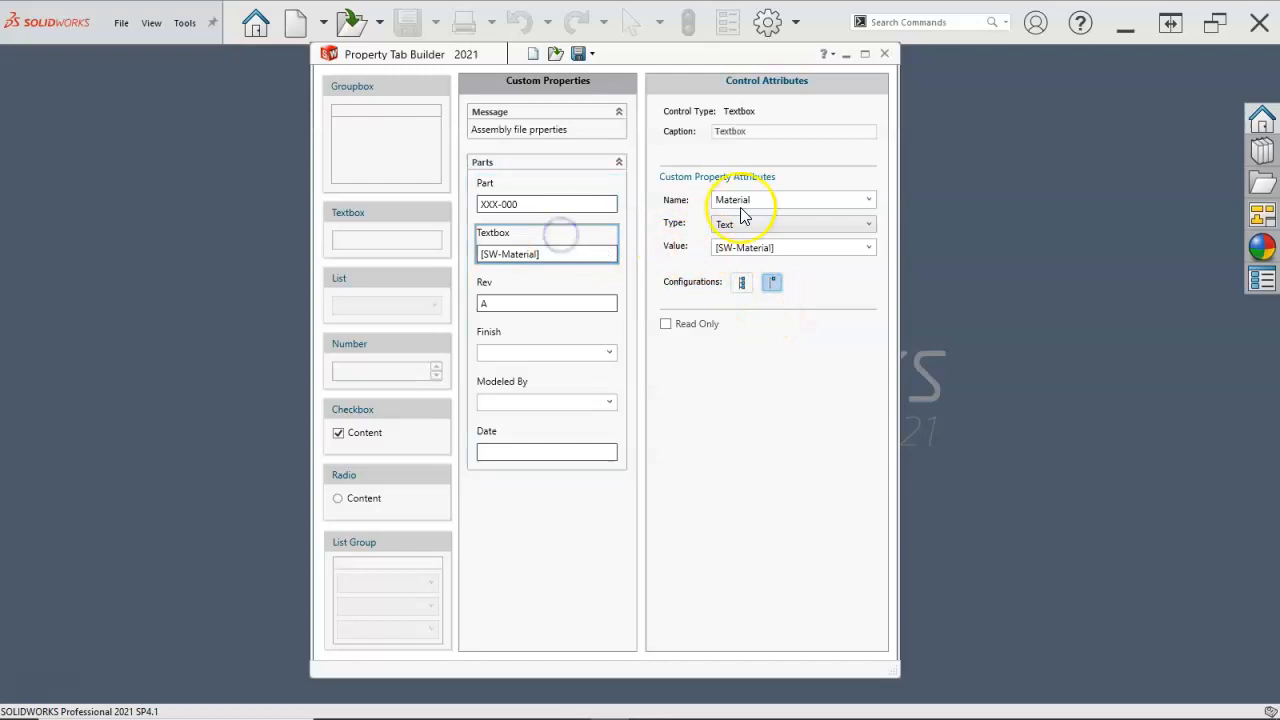
drag(750, 131, 700, 140)
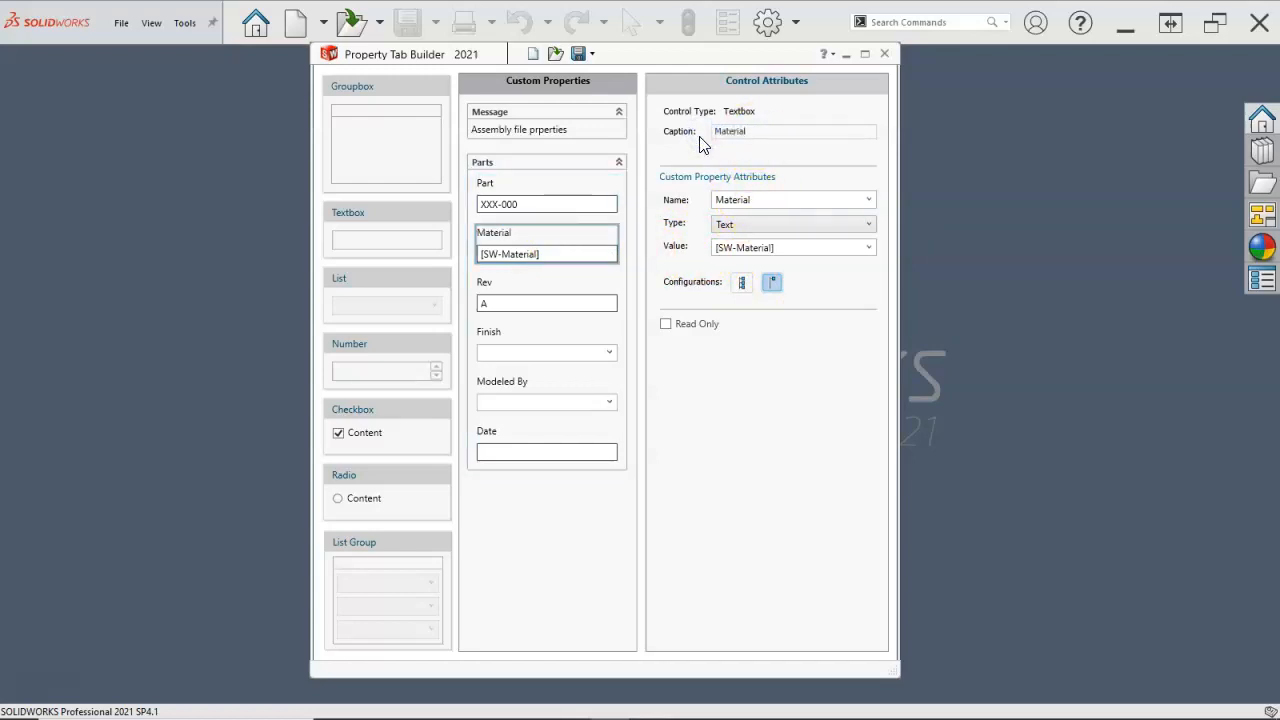
click(867, 201)
click(836, 185)
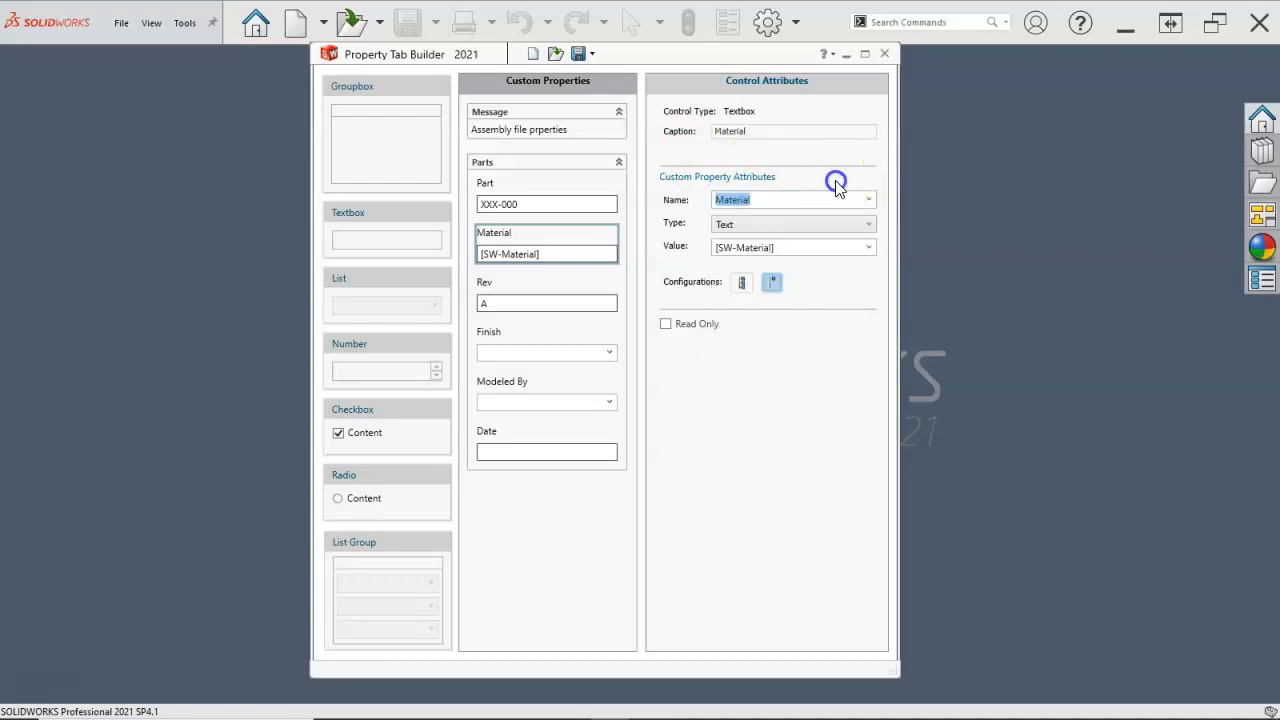
click(868, 247)
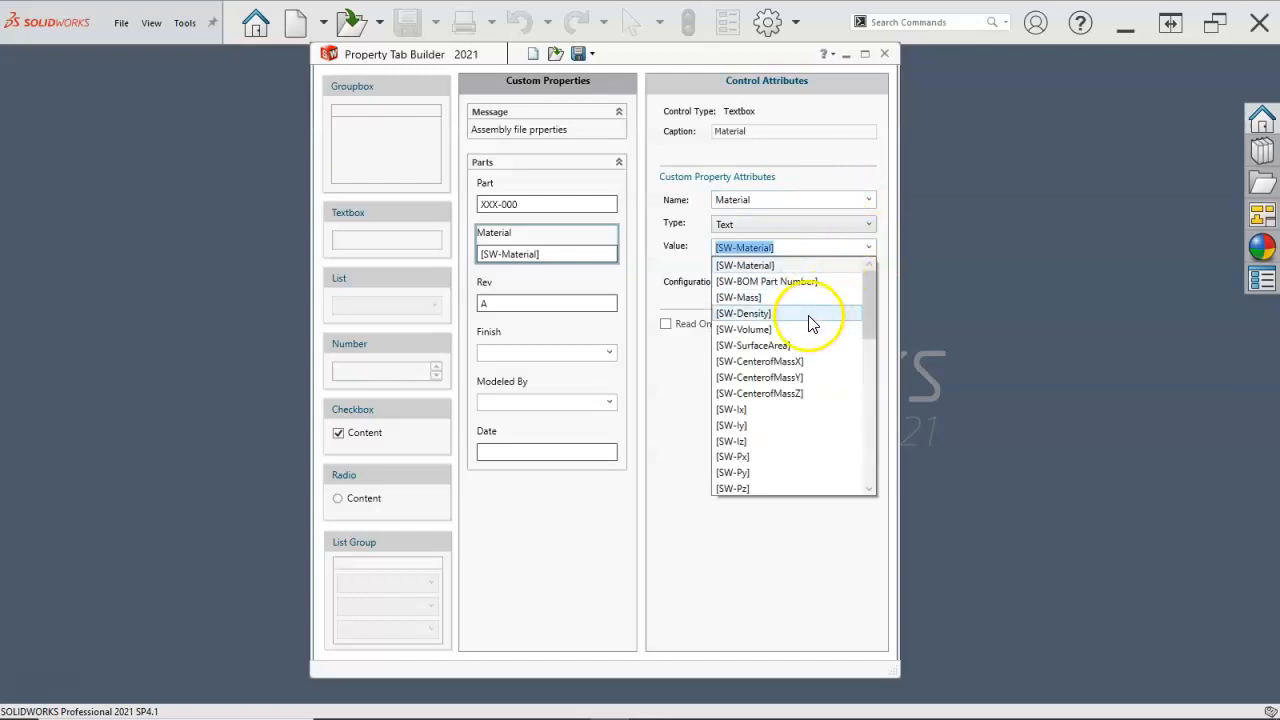
click(791, 245)
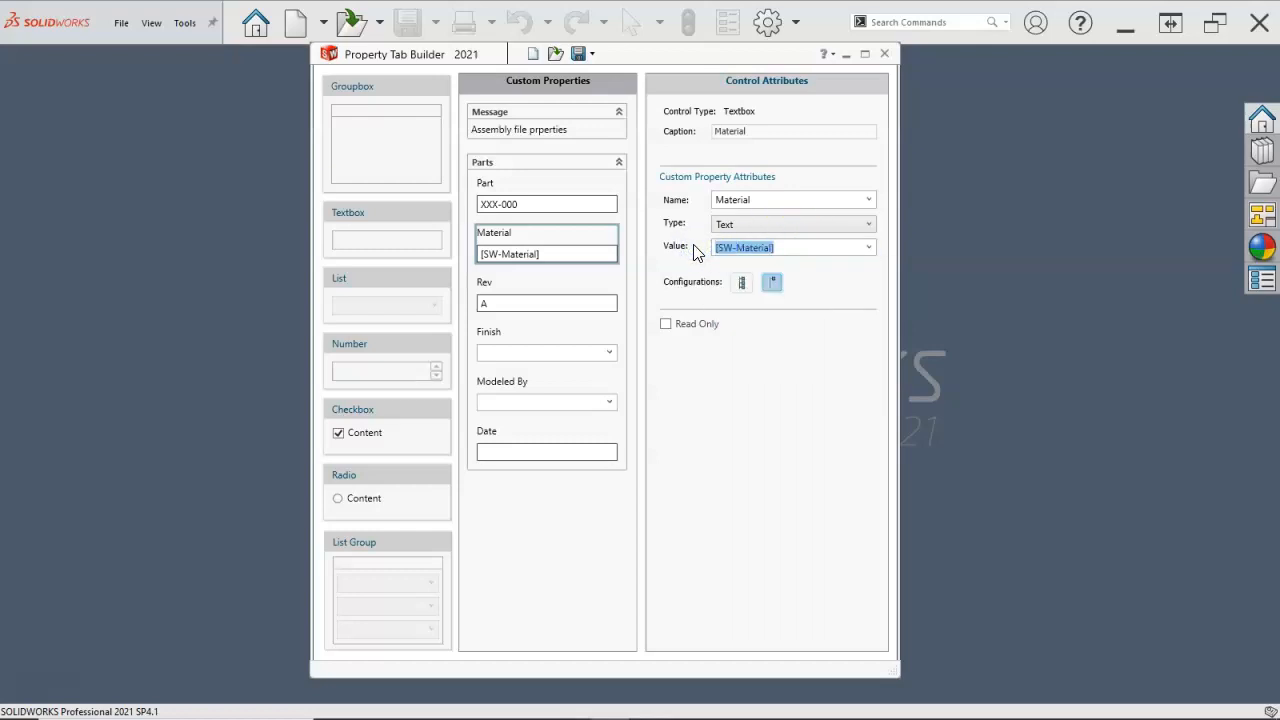
text(Varies)
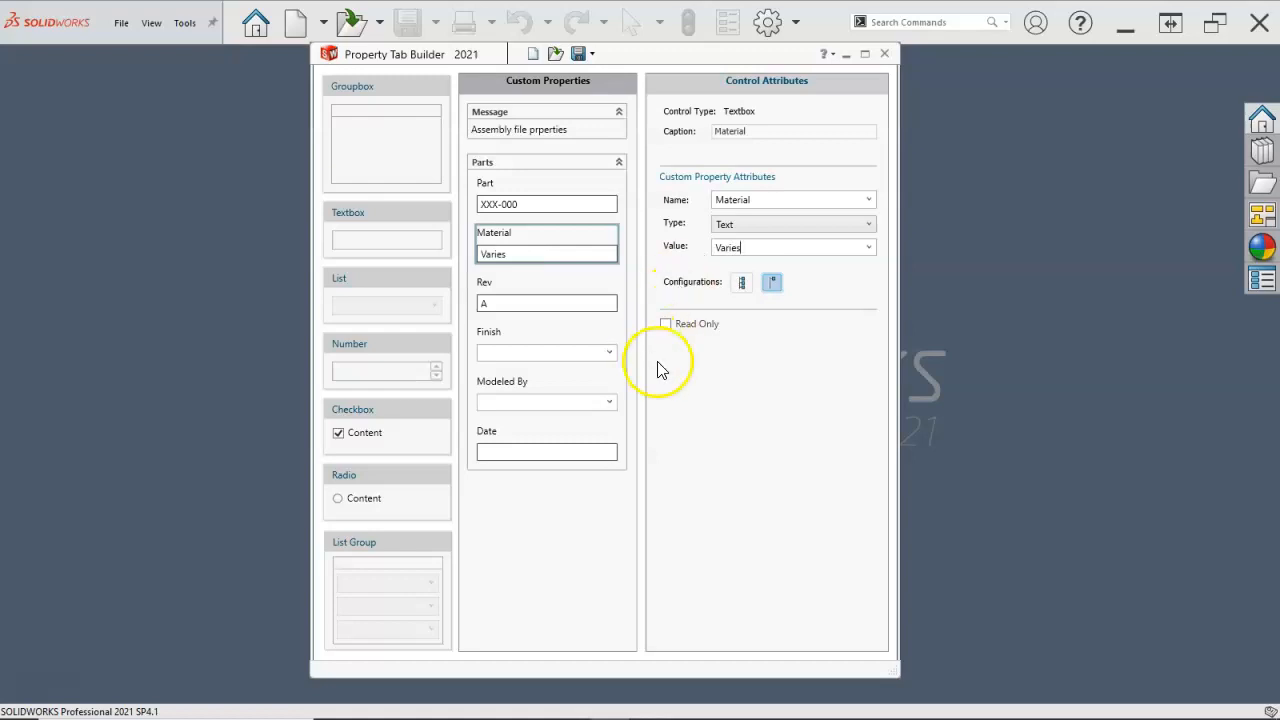
click(684, 374)
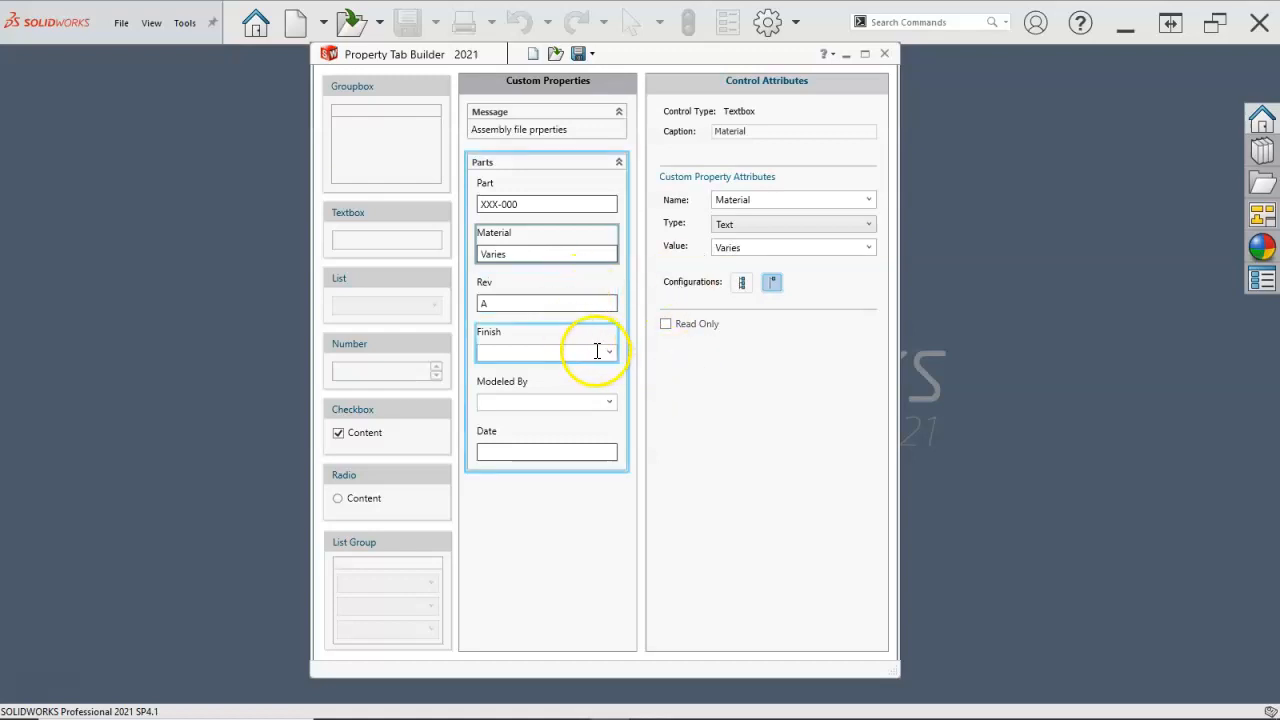
Step: Add NA as an entry after Powder Coat in the Finish list's values
click(548, 352)
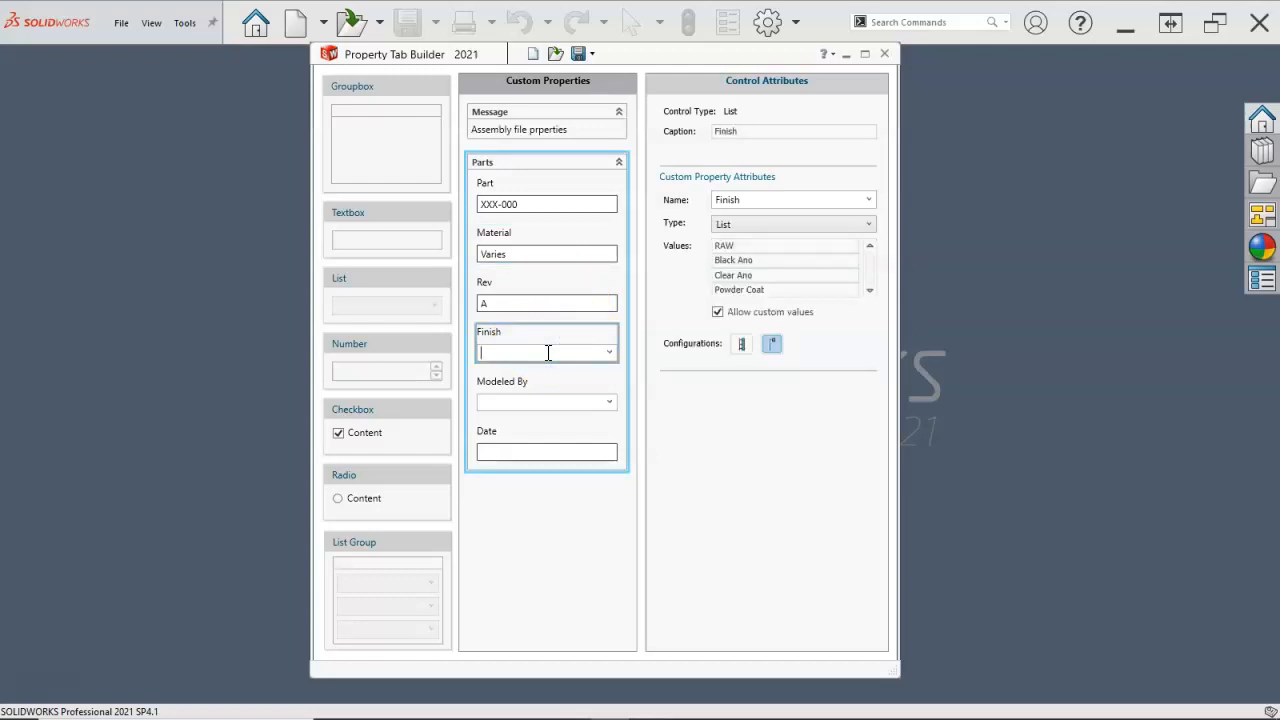
click(548, 352)
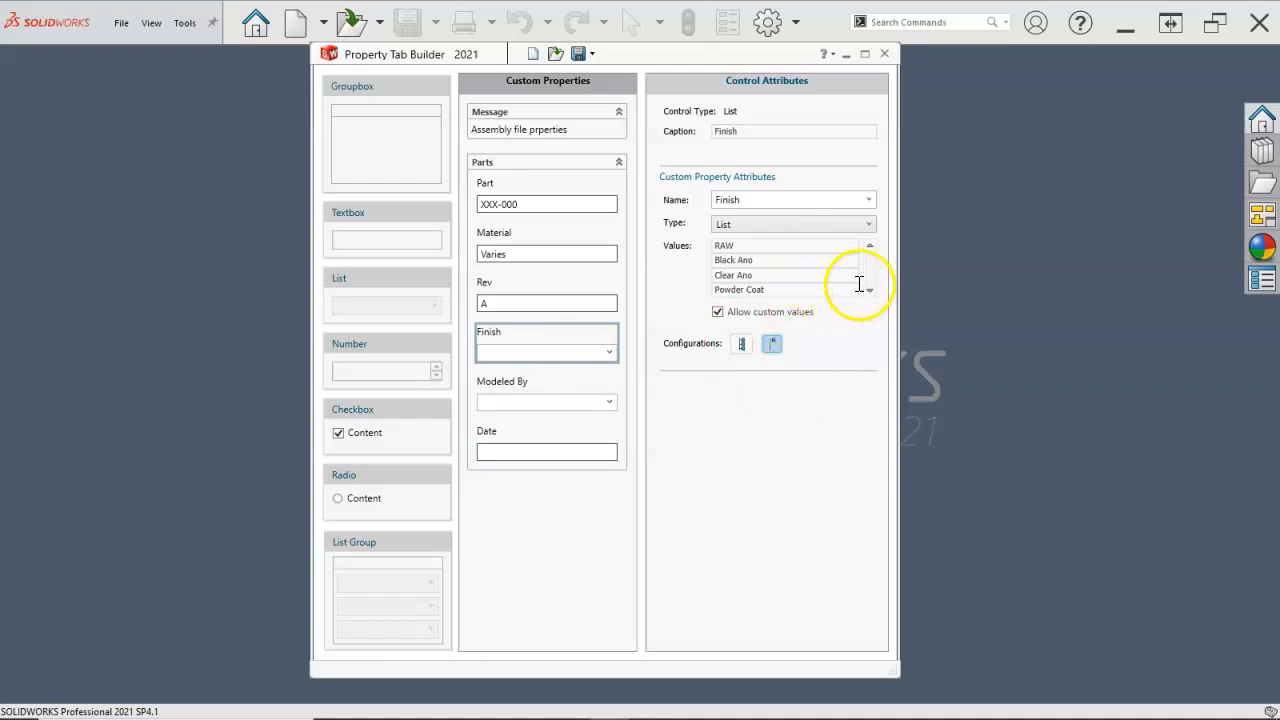
click(814, 288)
key(Return)
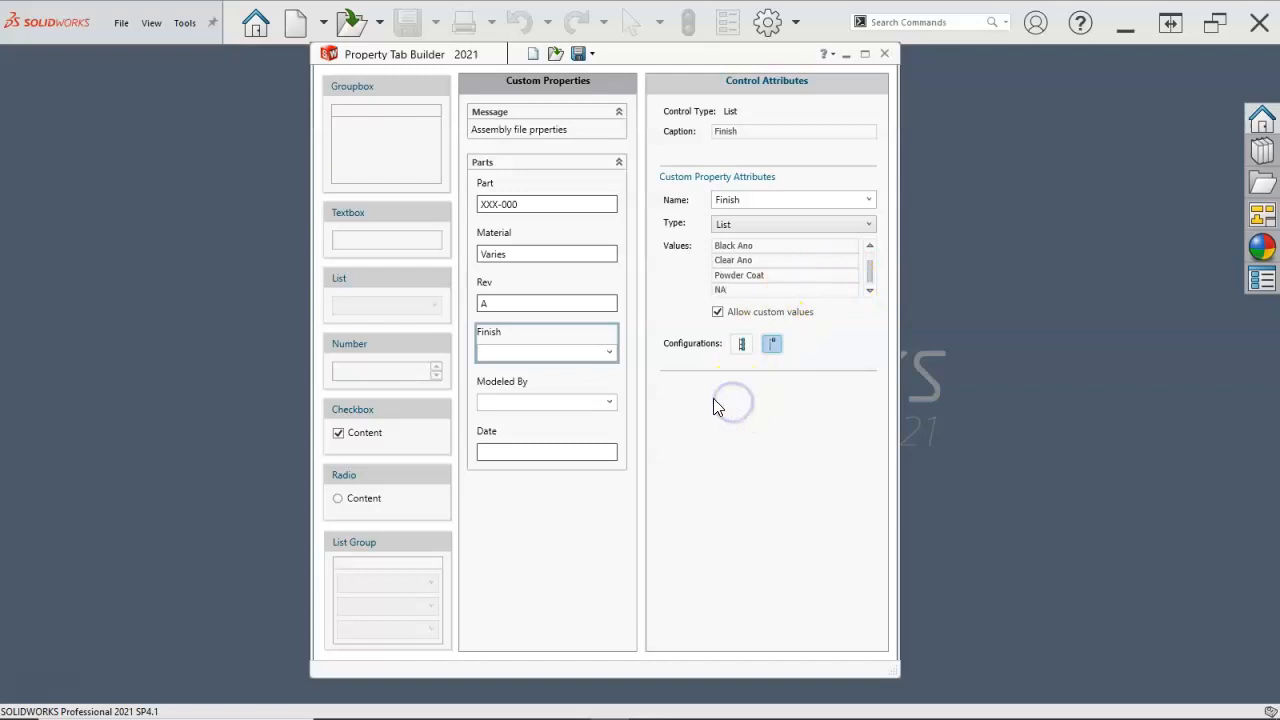
click(606, 405)
Step: Open the part template.prtprp properties template from the SW2021 System folder, clearing the existing form
click(555, 55)
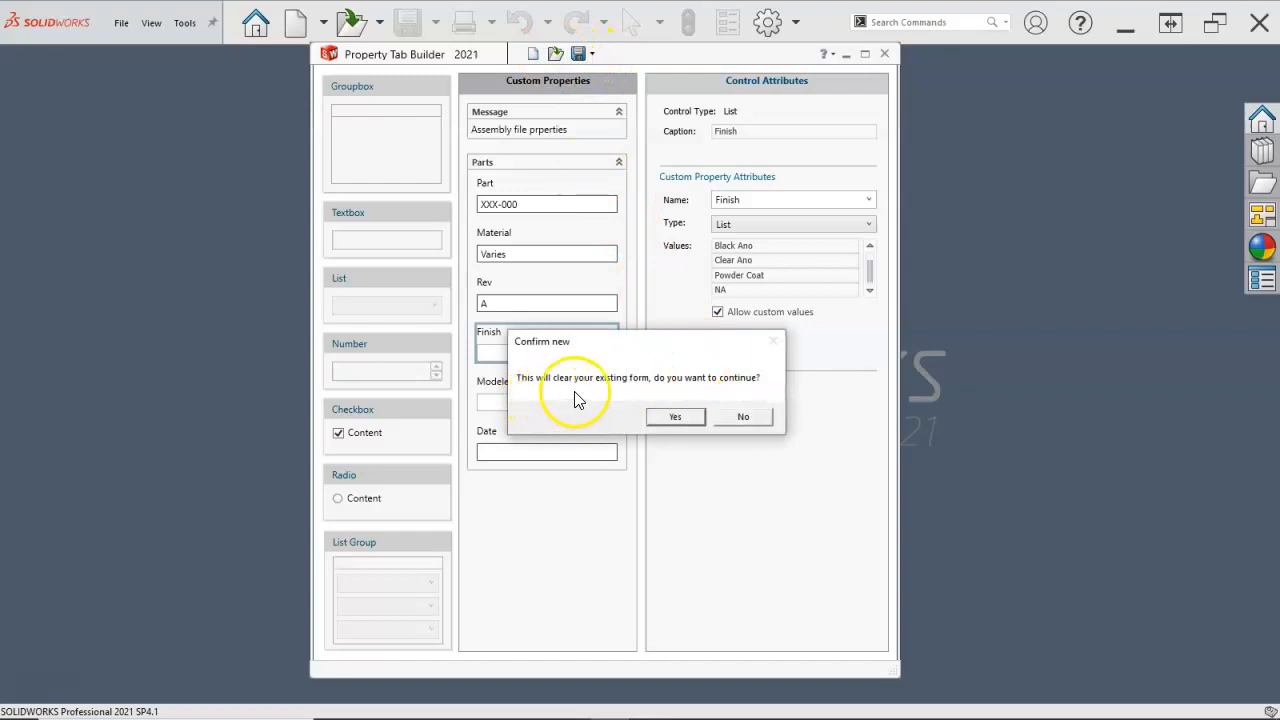
click(678, 417)
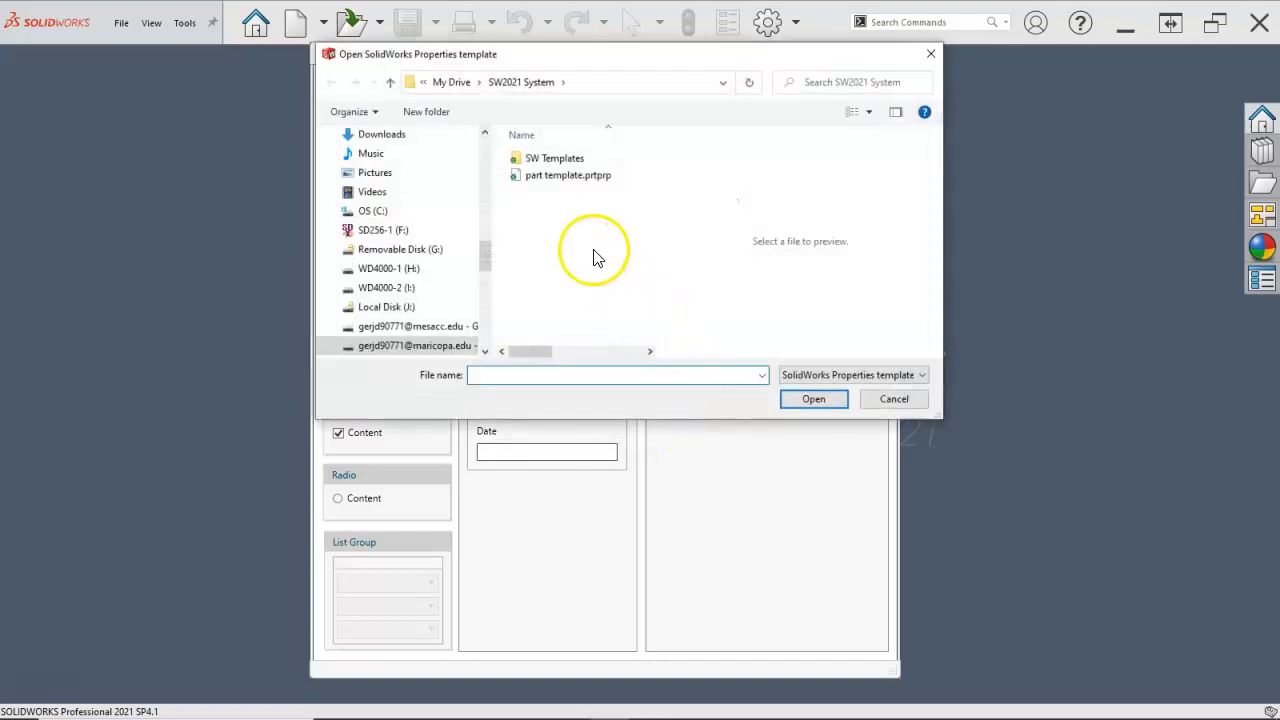
click(858, 376)
click(858, 376)
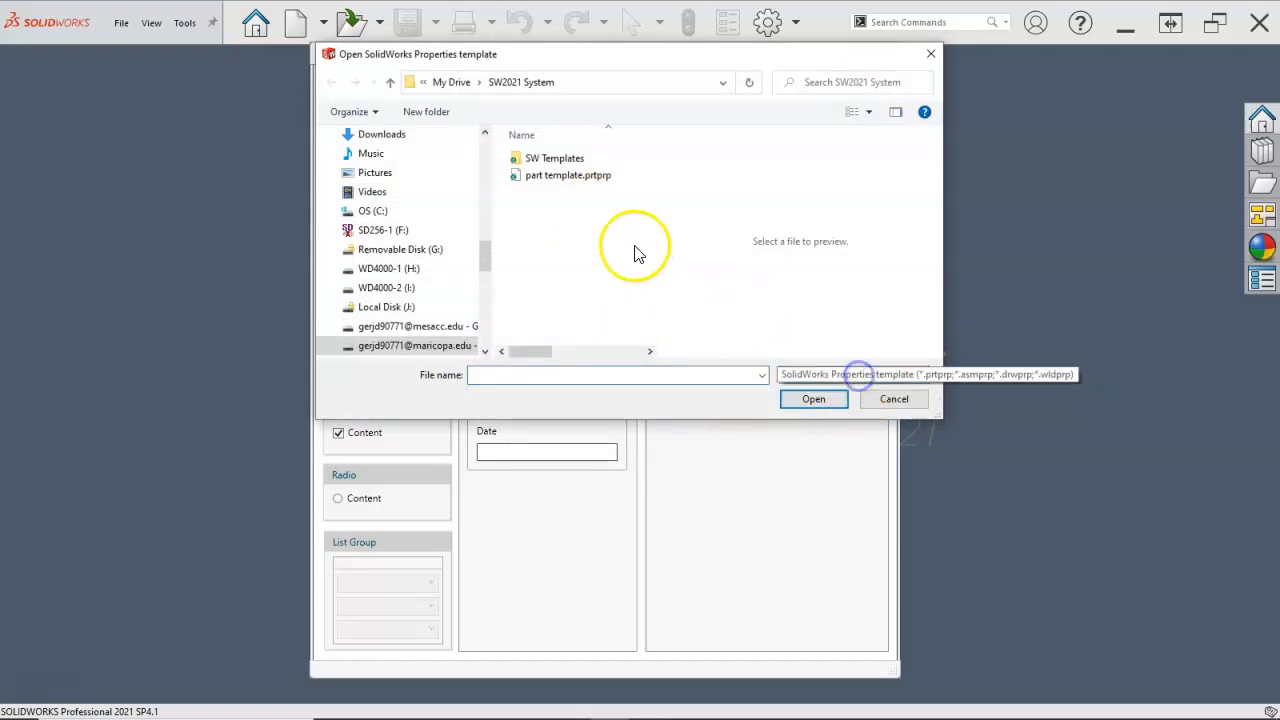
click(574, 176)
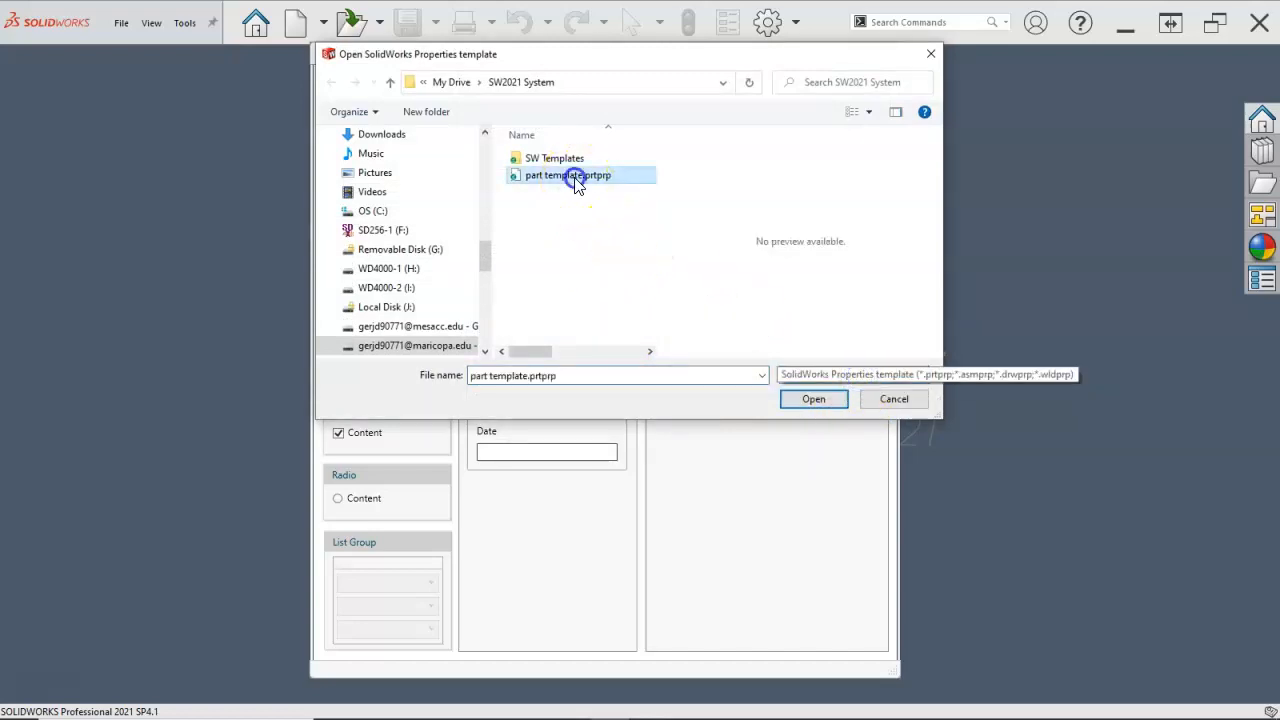
click(815, 399)
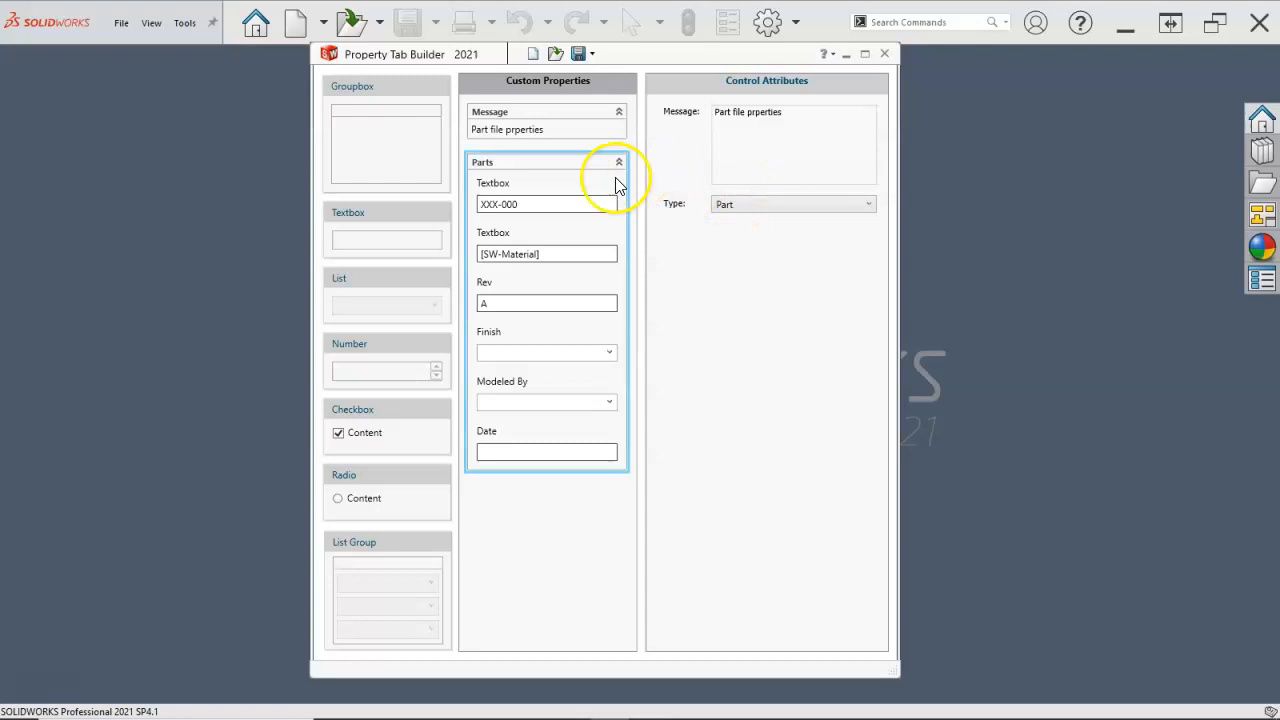
Step: Caption the part template's first textbox "Part Number" and set its custom property name to PartNo
click(558, 189)
drag(766, 134, 684, 133)
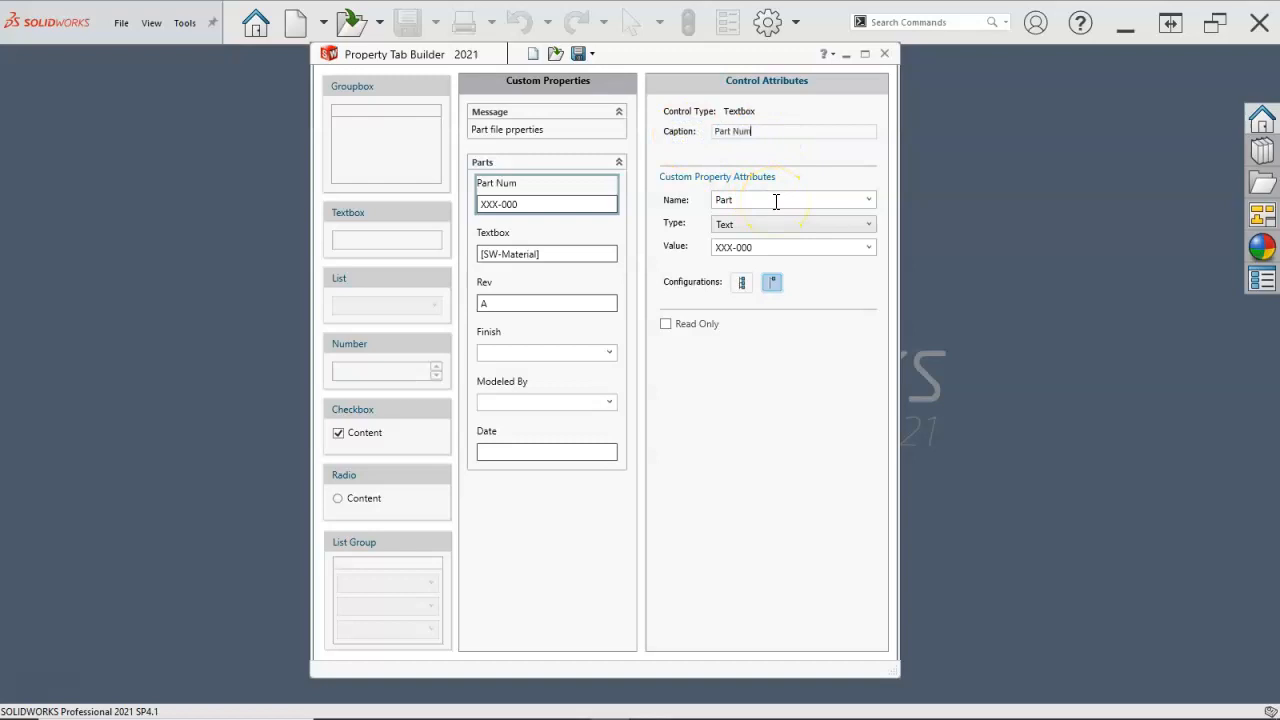
click(869, 200)
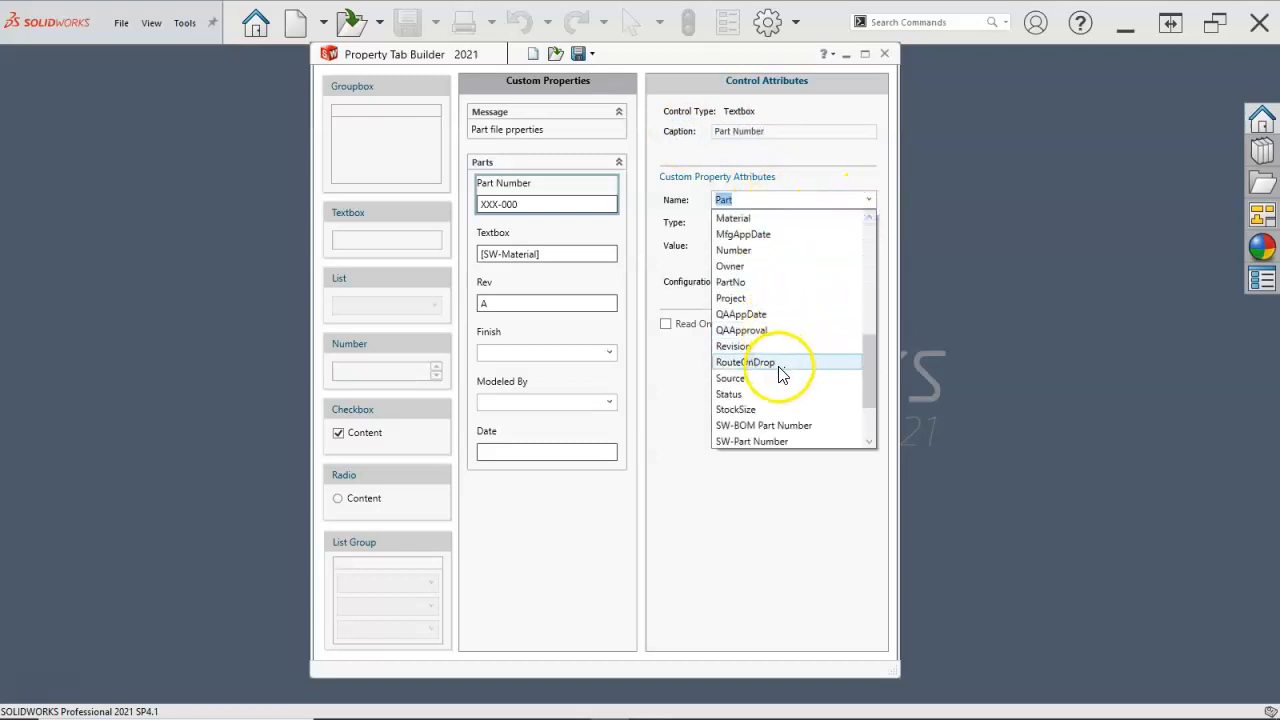
scroll(785, 366, down, 2)
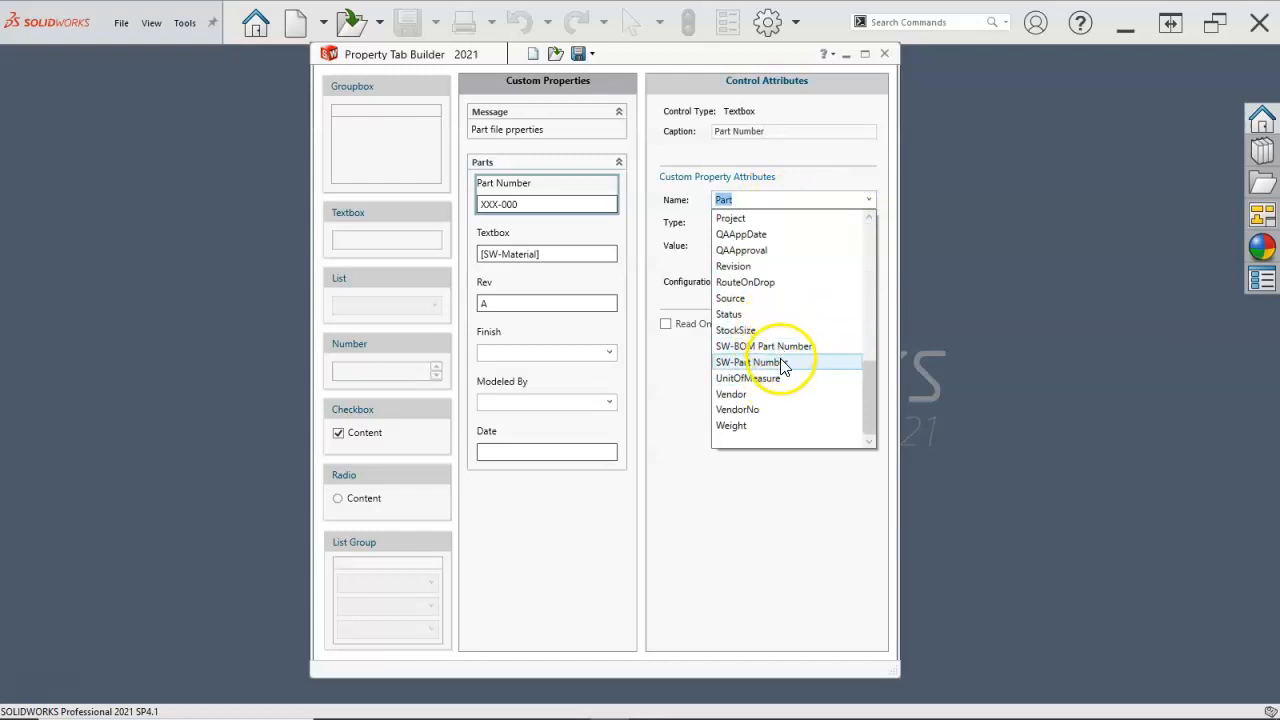
scroll(778, 355, up, 1)
click(750, 251)
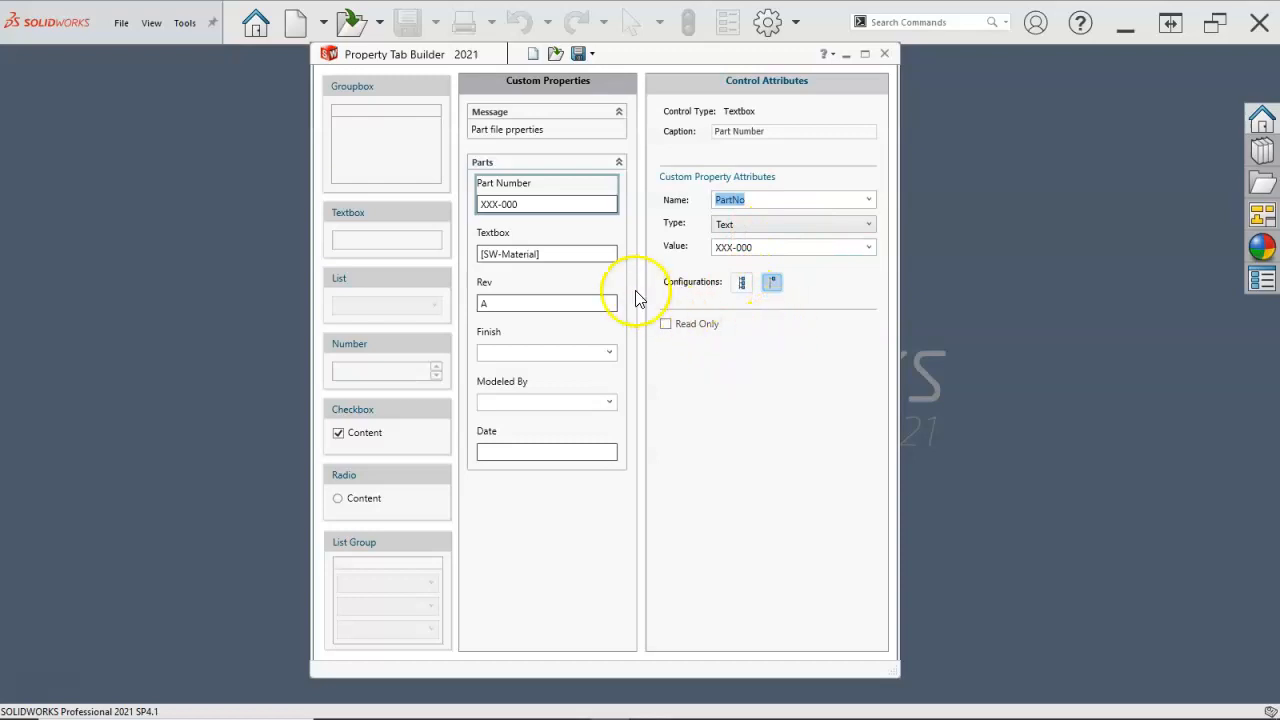
Step: Caption the part template's second textbox, the one holding the SW-Material value, "Material"
click(546, 240)
click(749, 131)
key(BackSpace)
key(BackSpace)
key(BackSpace)
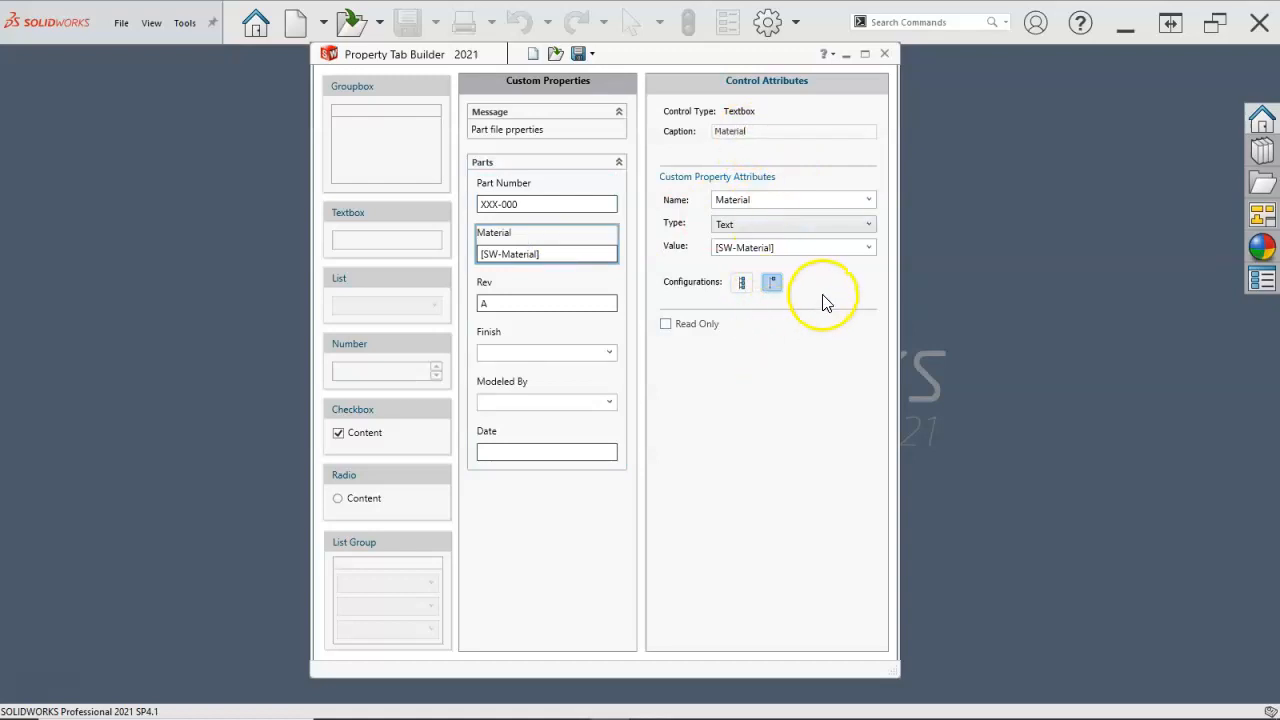
click(535, 53)
click(689, 416)
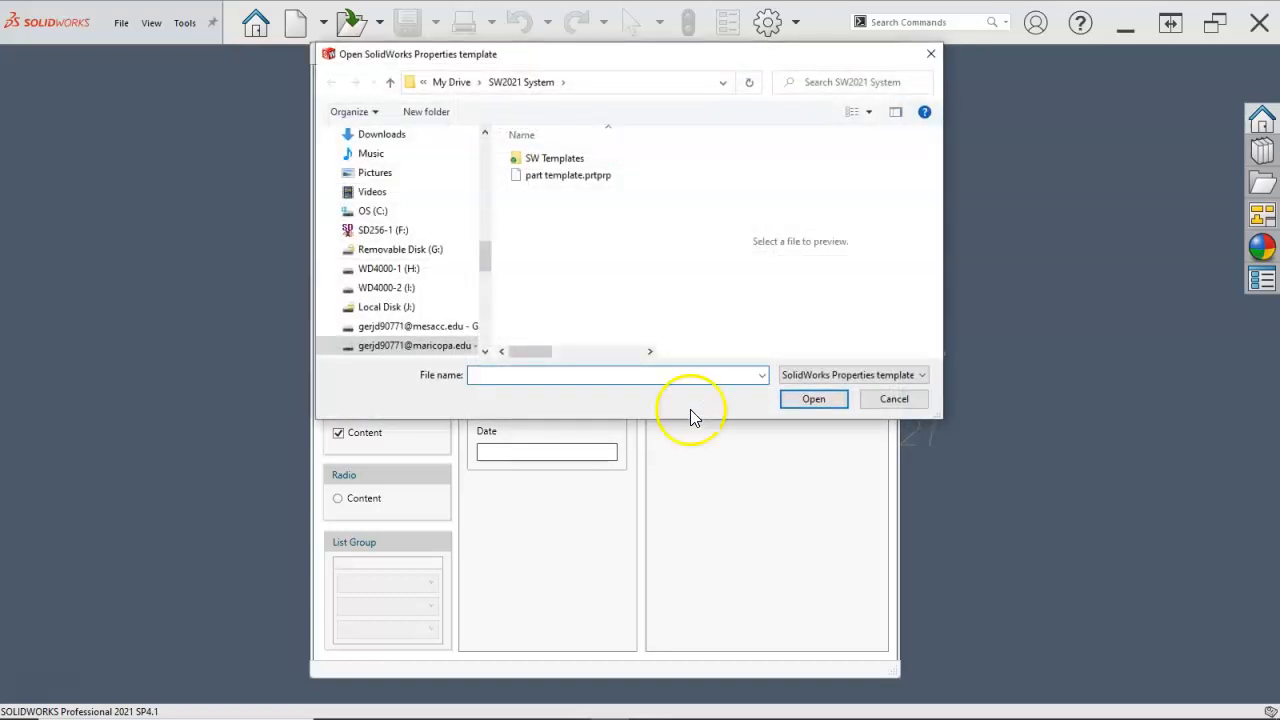
click(841, 376)
click(843, 385)
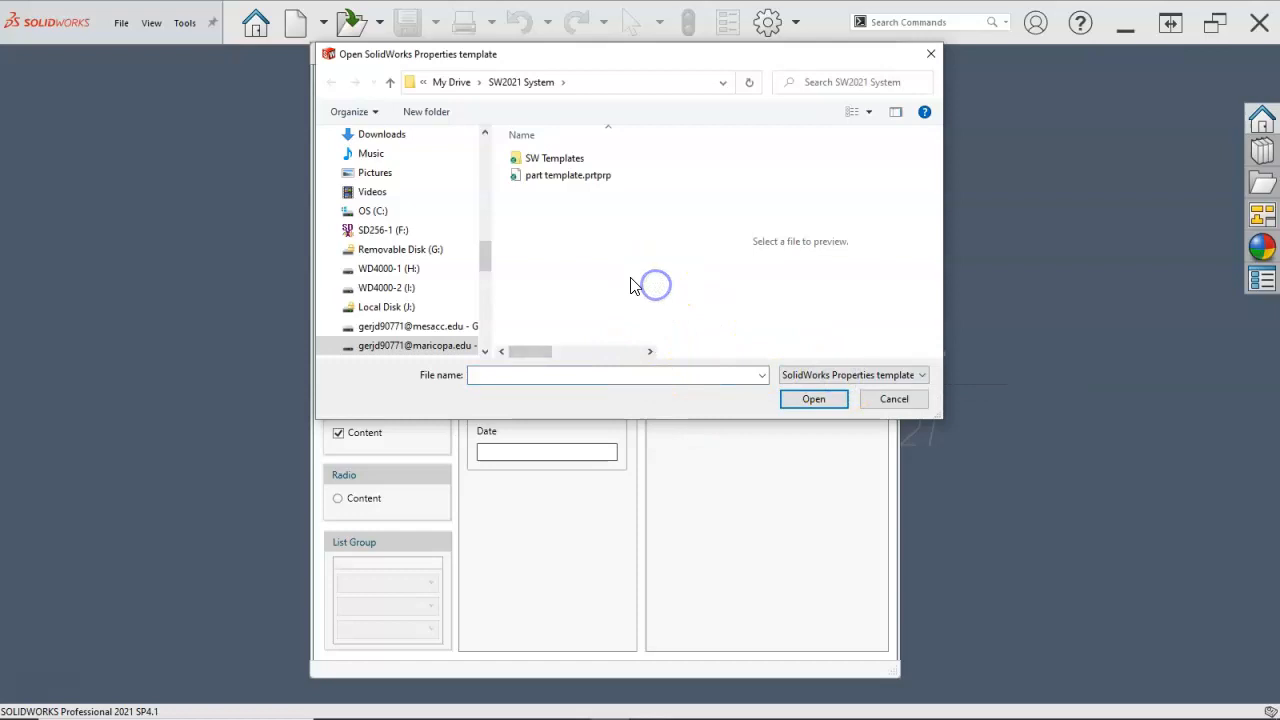
click(818, 399)
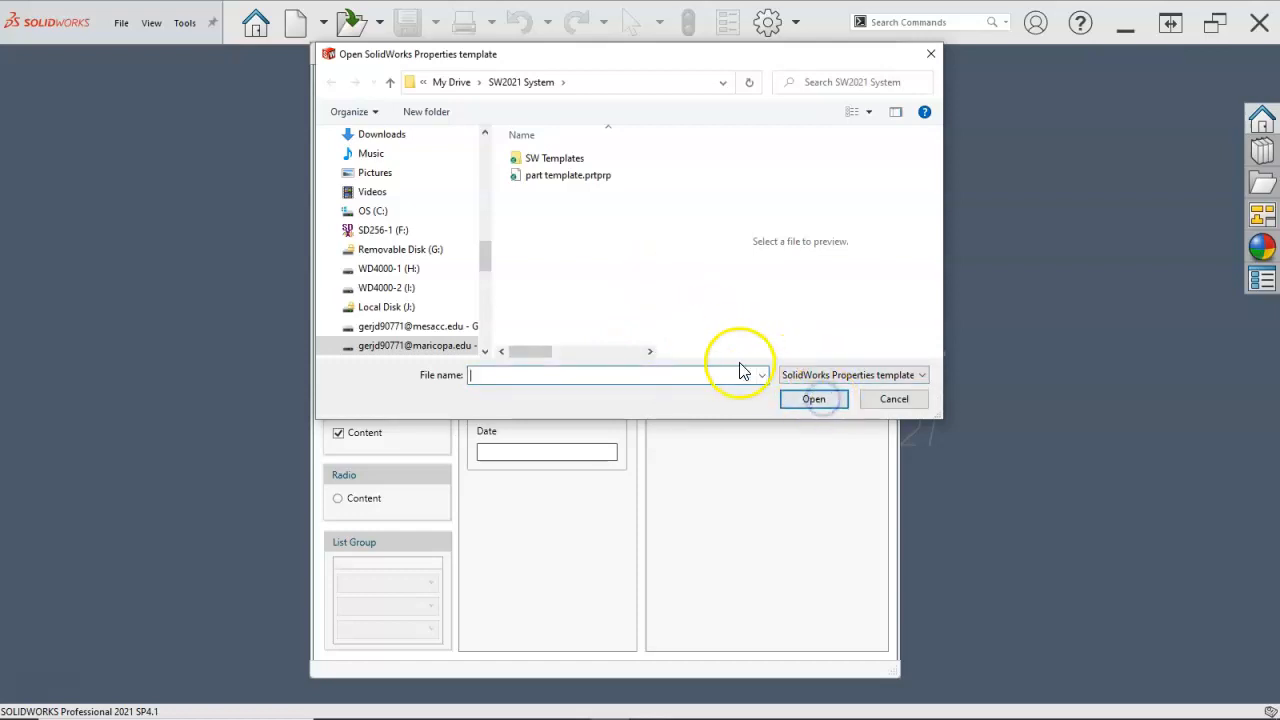
click(873, 400)
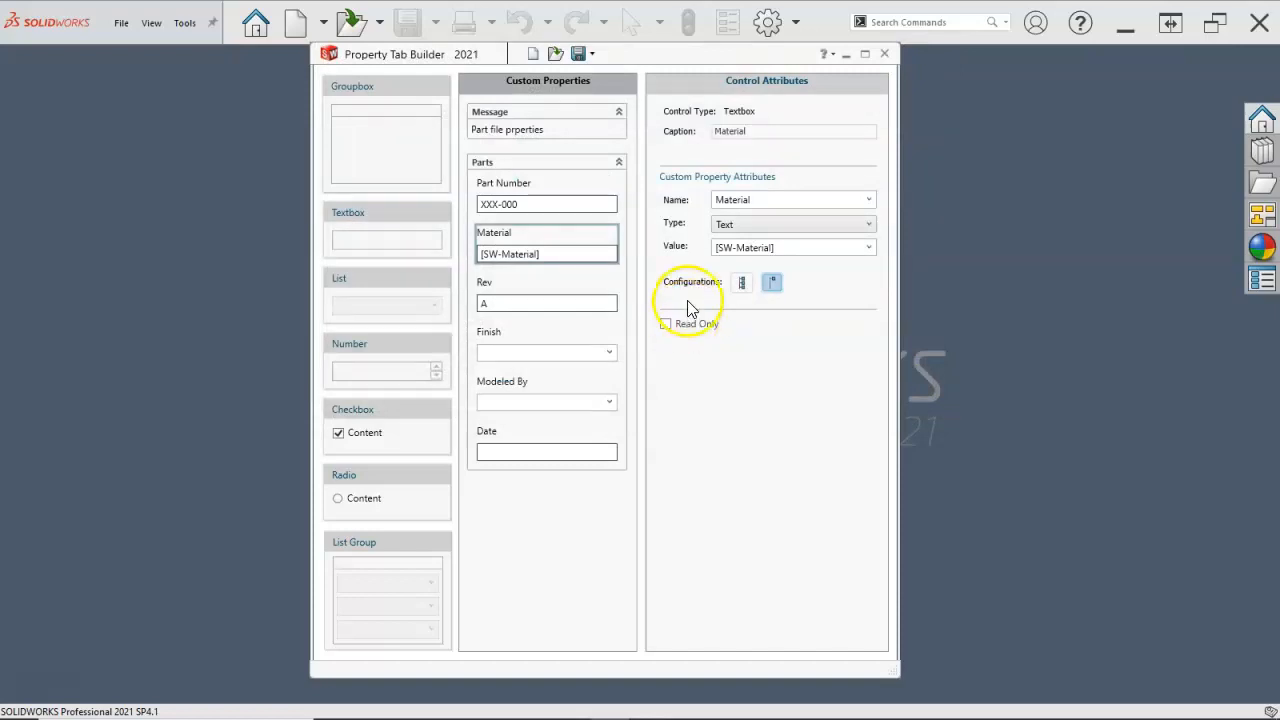
Step: Start a new blank properties form, clearing the existing part form
click(540, 164)
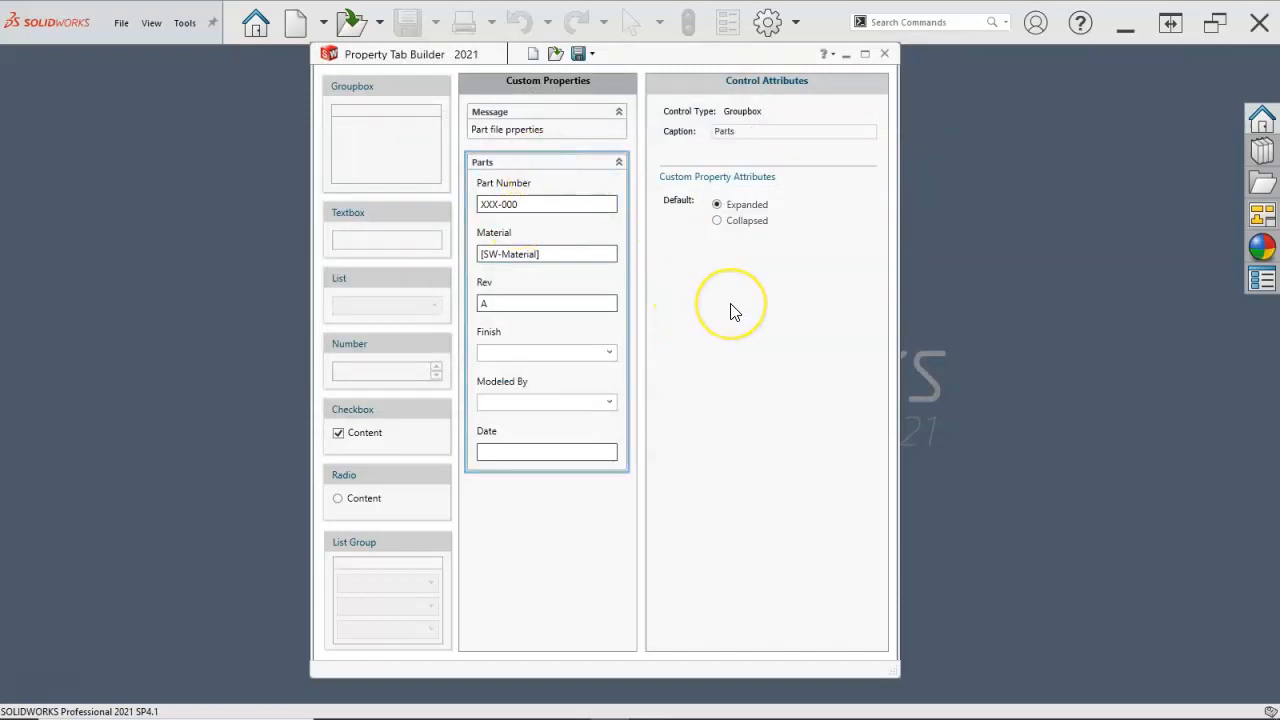
click(533, 54)
click(690, 416)
click(598, 331)
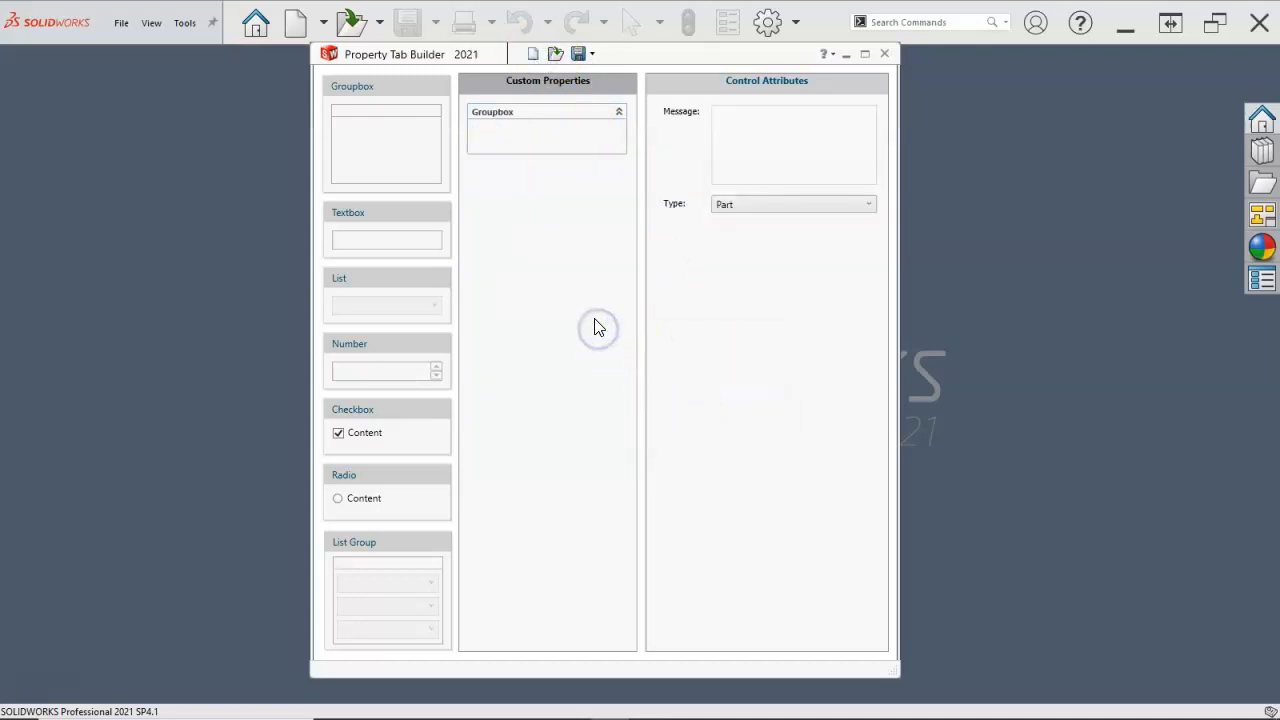
click(544, 264)
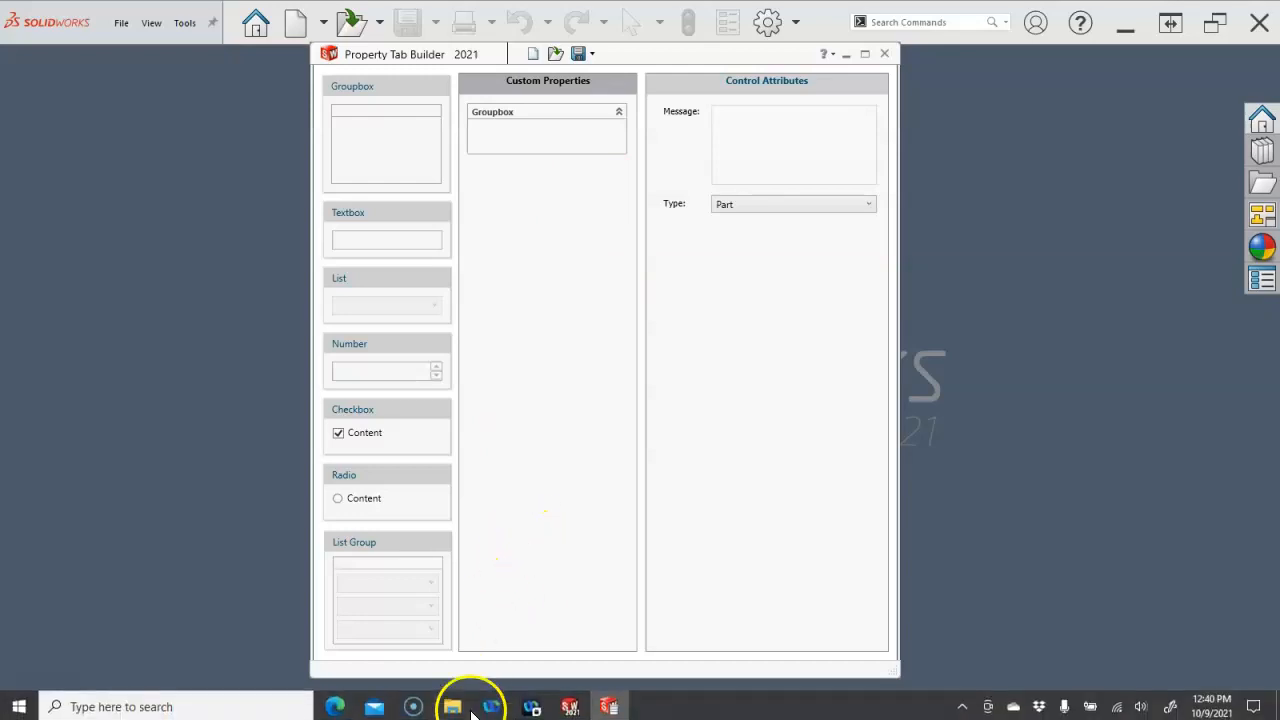
Step: Switch to File Explorer and open the SW2021 System folder in My Drive
click(453, 705)
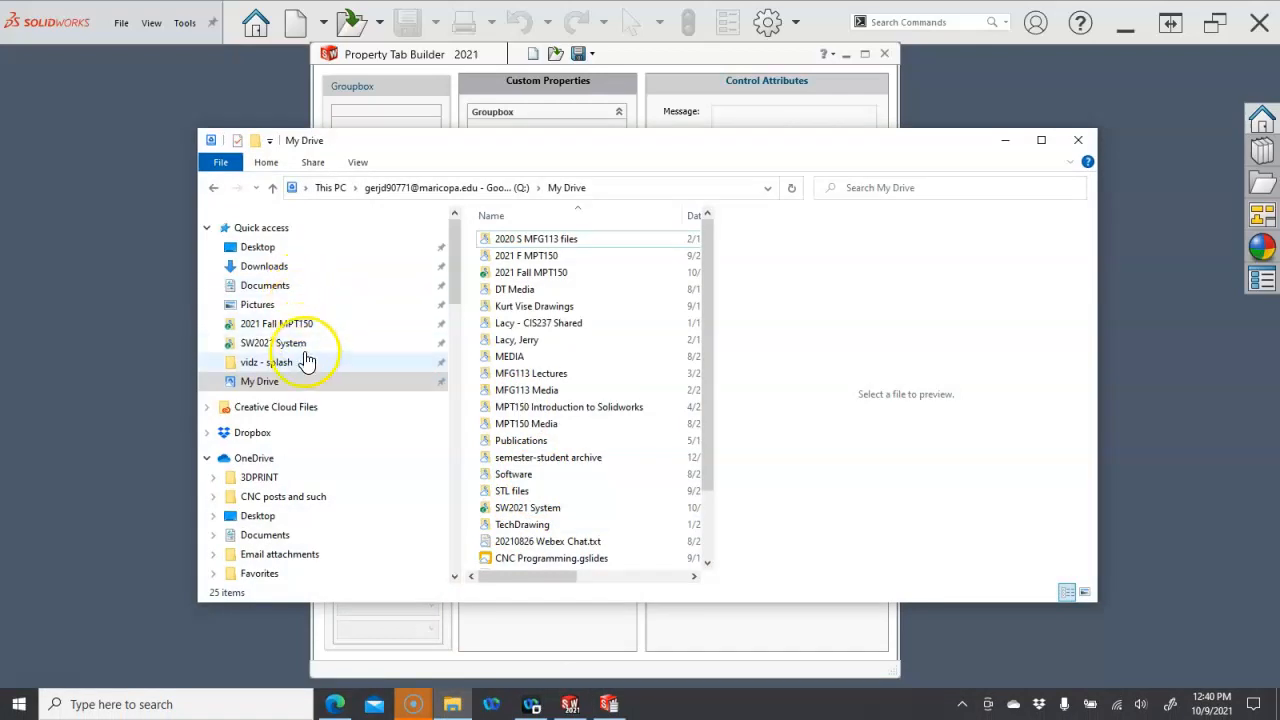
click(297, 384)
click(346, 386)
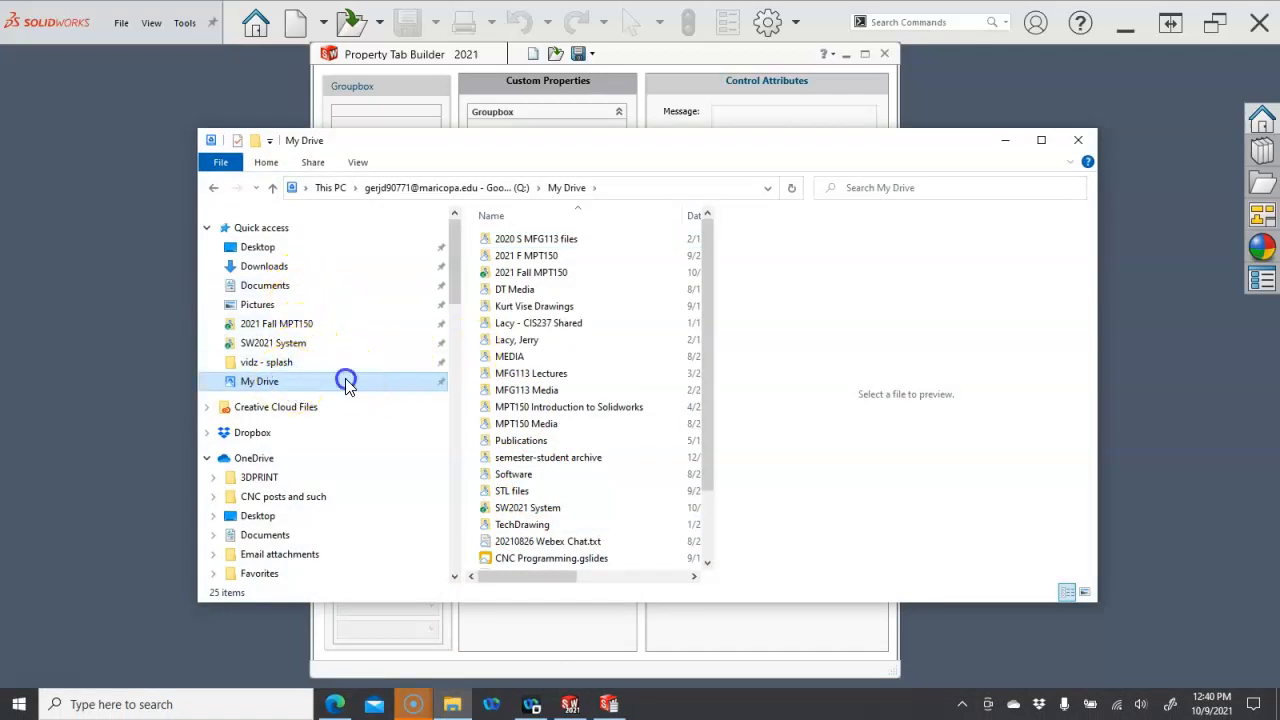
scroll(540, 420, down, 2)
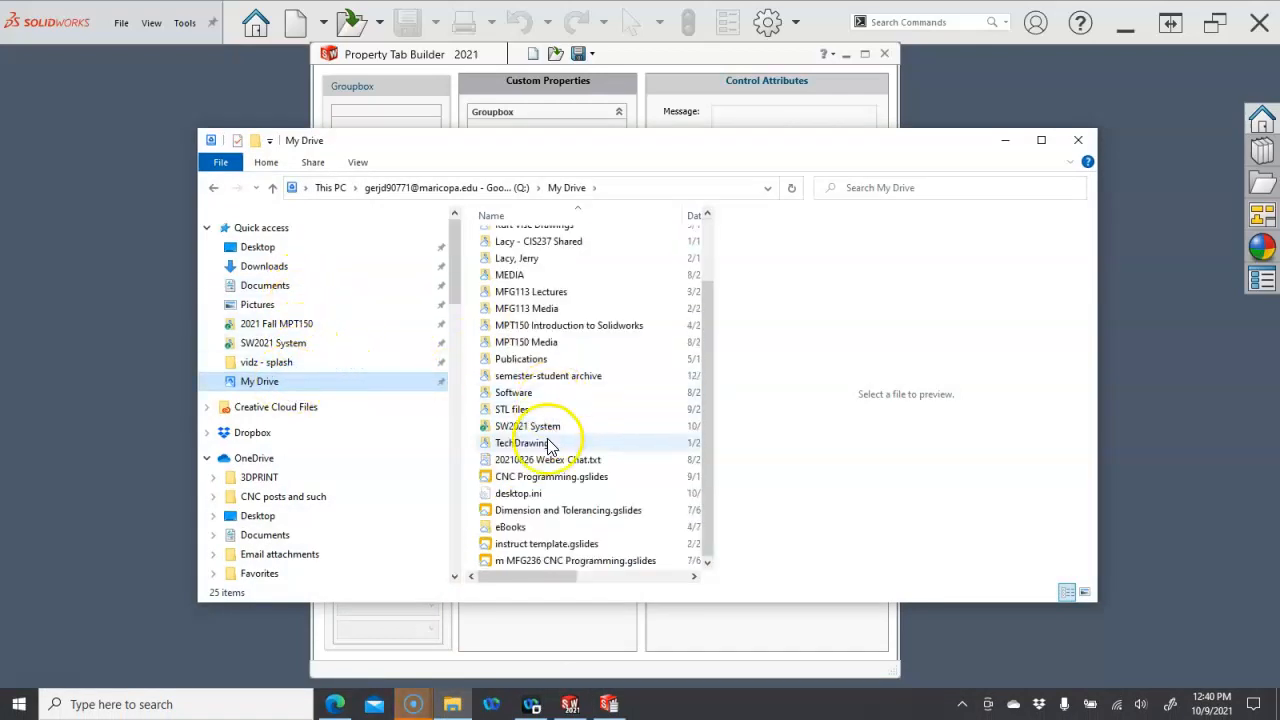
double_click(525, 426)
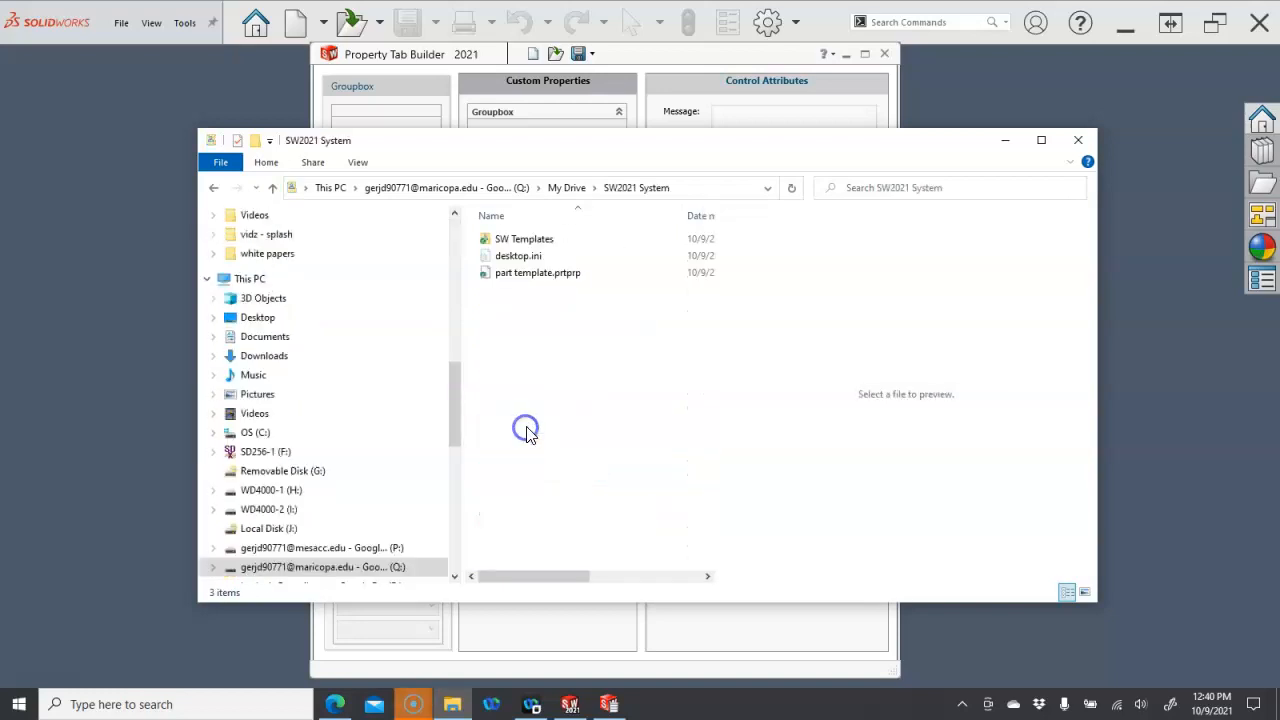
Step: Make a copy of part template.prtprp in the SW2021 System folder
click(537, 273)
right_click(537, 274)
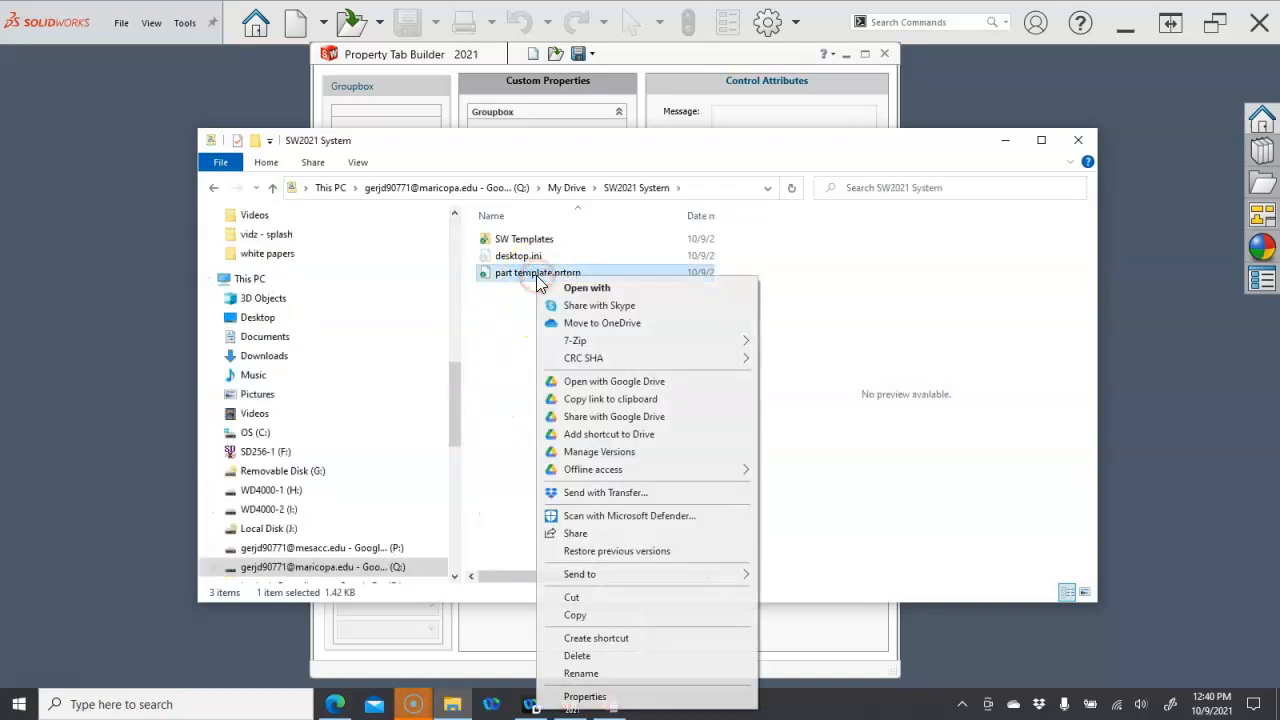
click(580, 612)
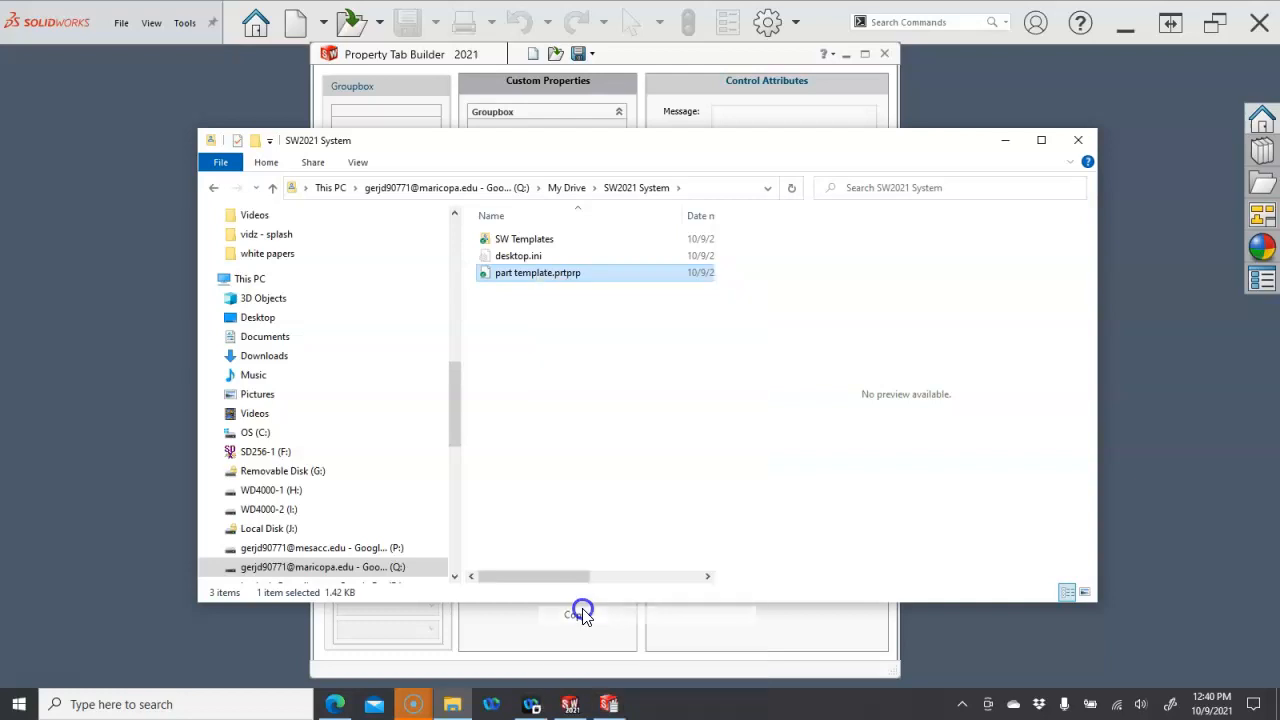
right_click(537, 342)
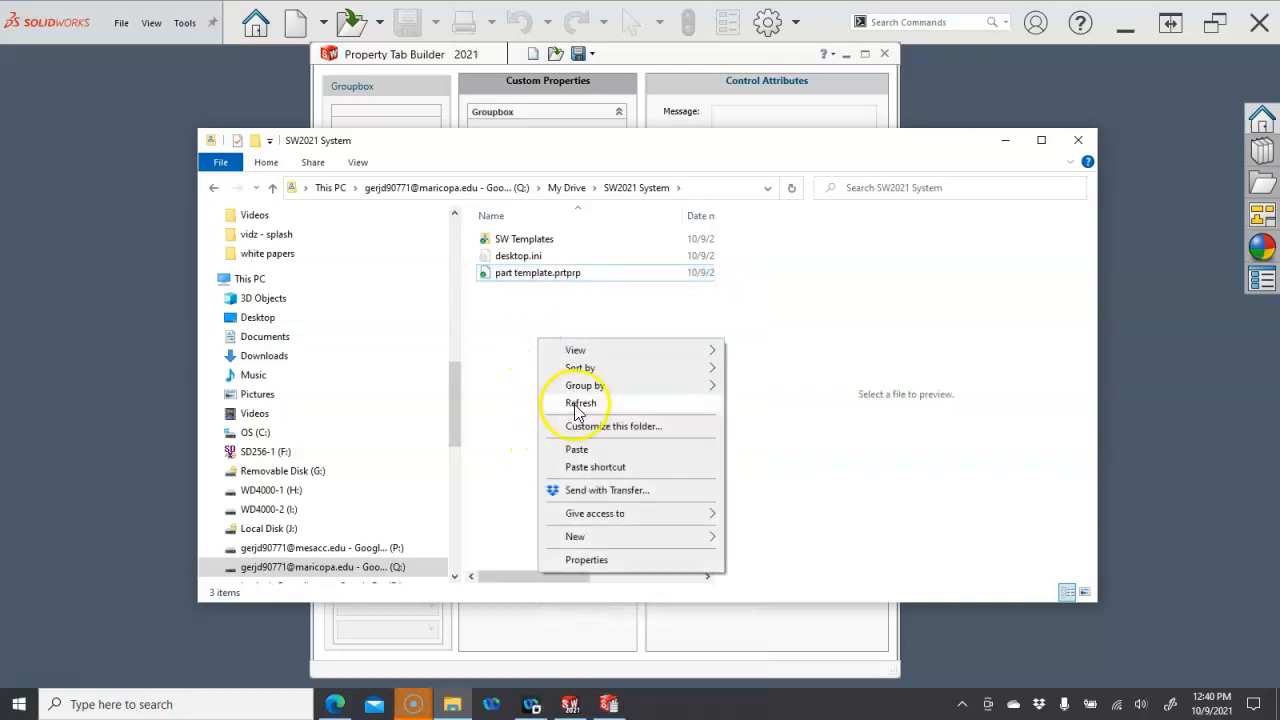
click(578, 449)
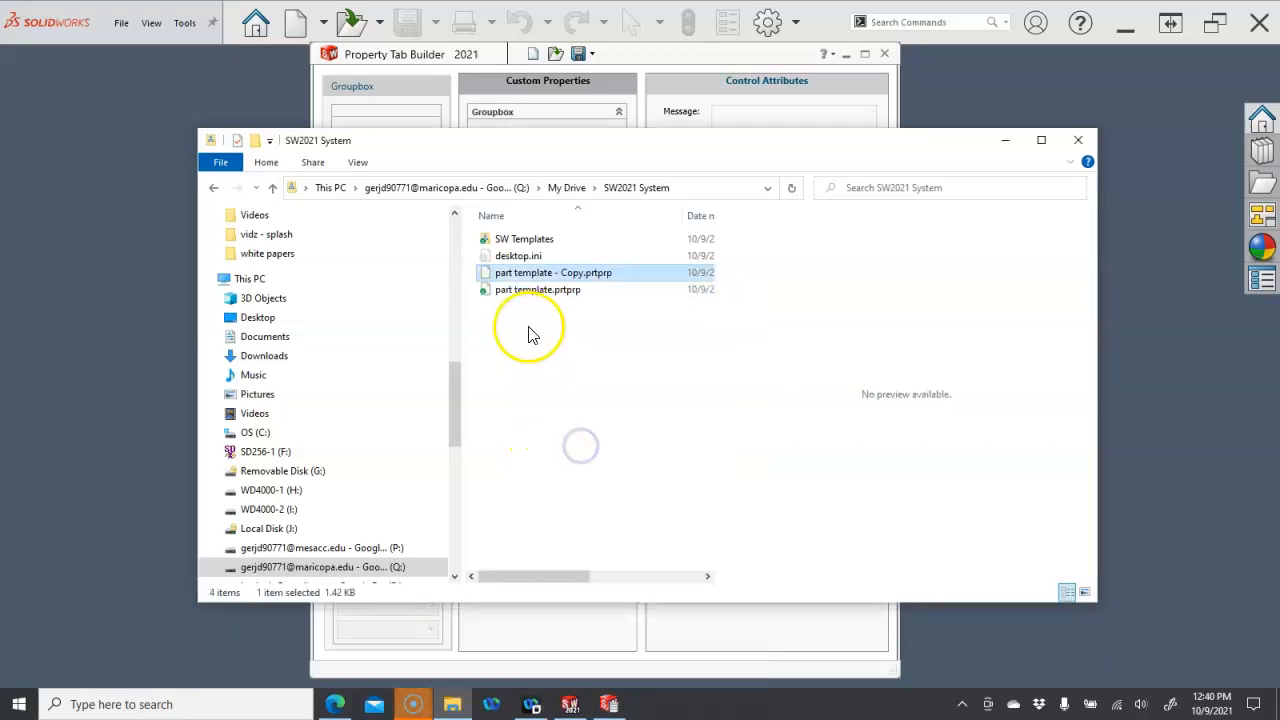
Step: Rename the copied part template file as assy template.asmprp, accepting the changed file extension
click(557, 277)
click(512, 274)
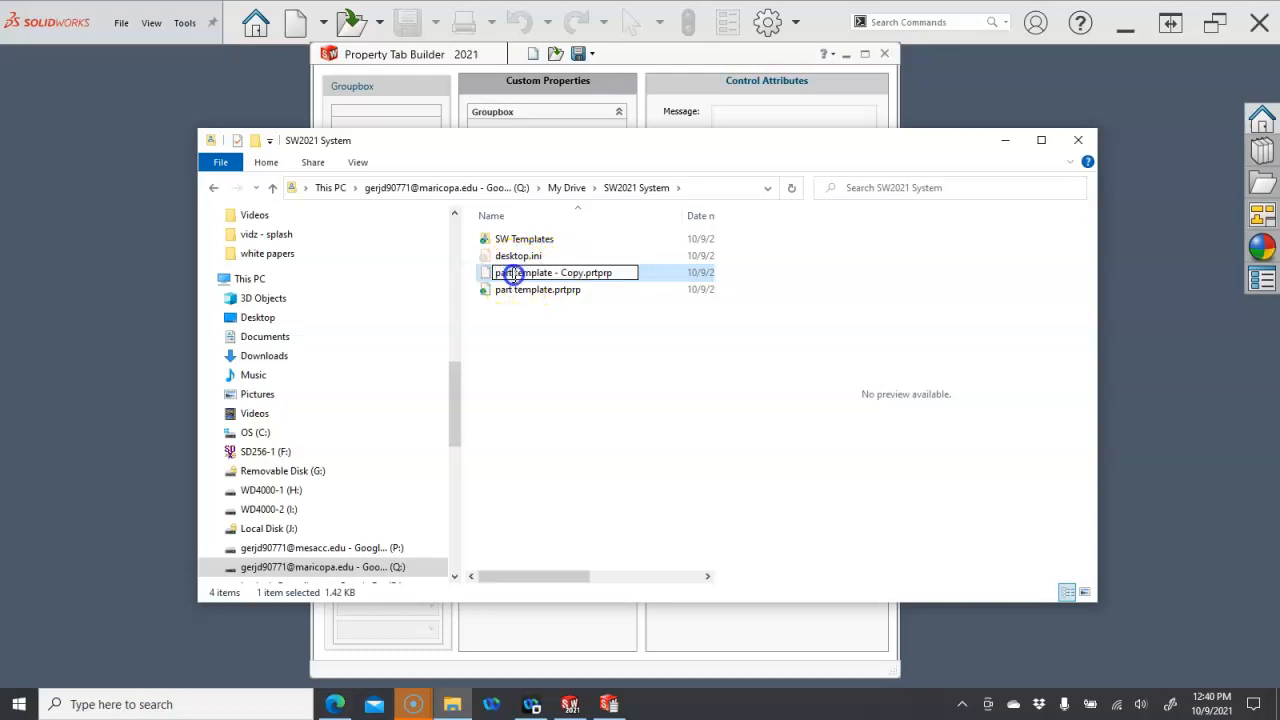
text(a)
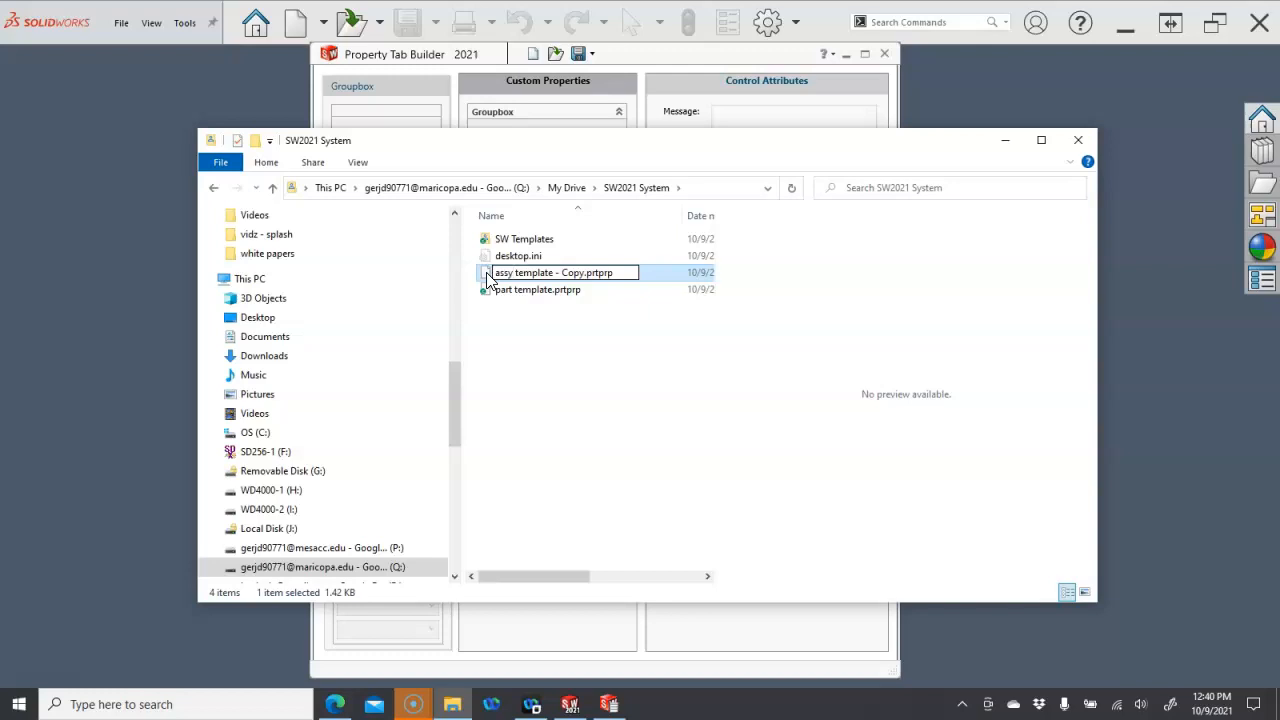
click(567, 273)
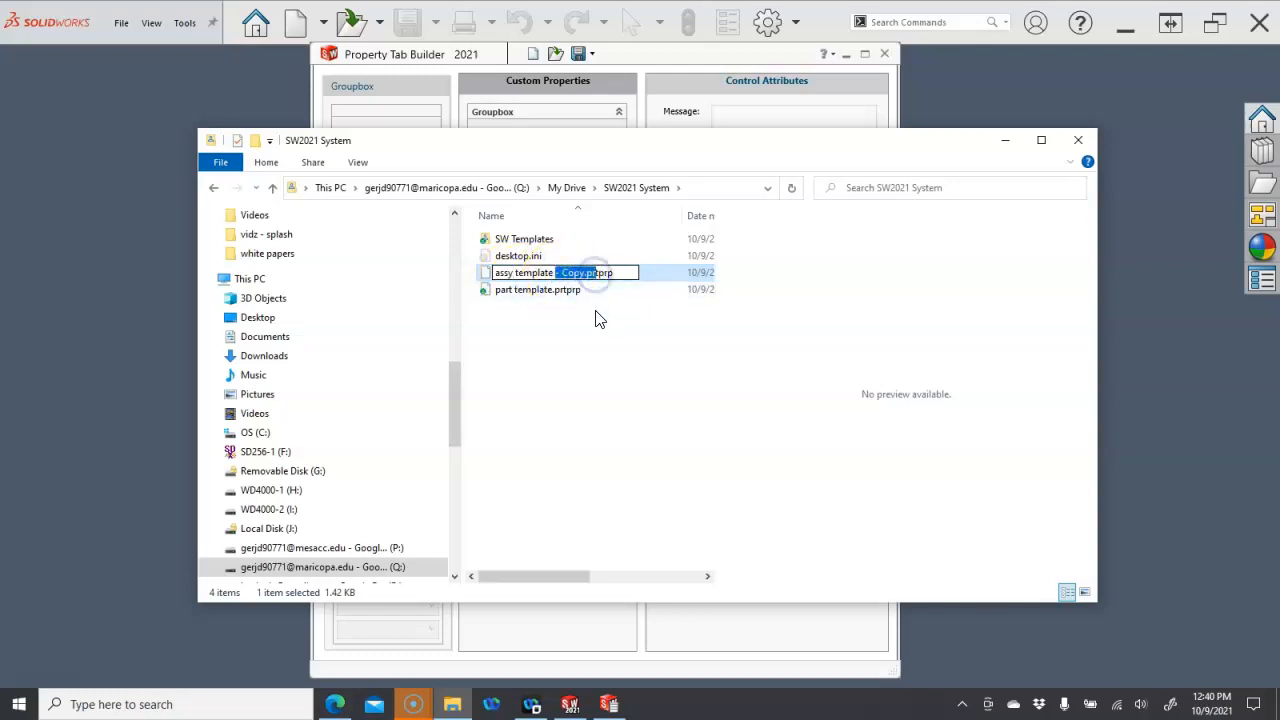
key(Delete)
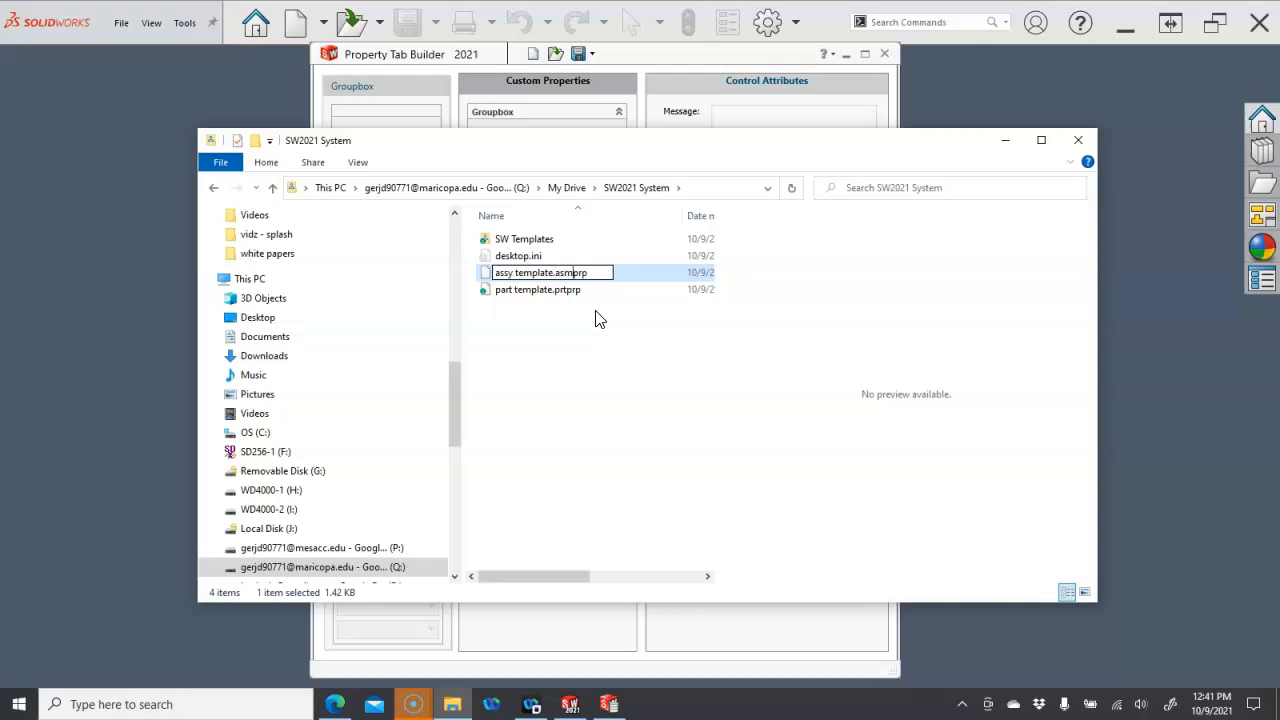
click(570, 340)
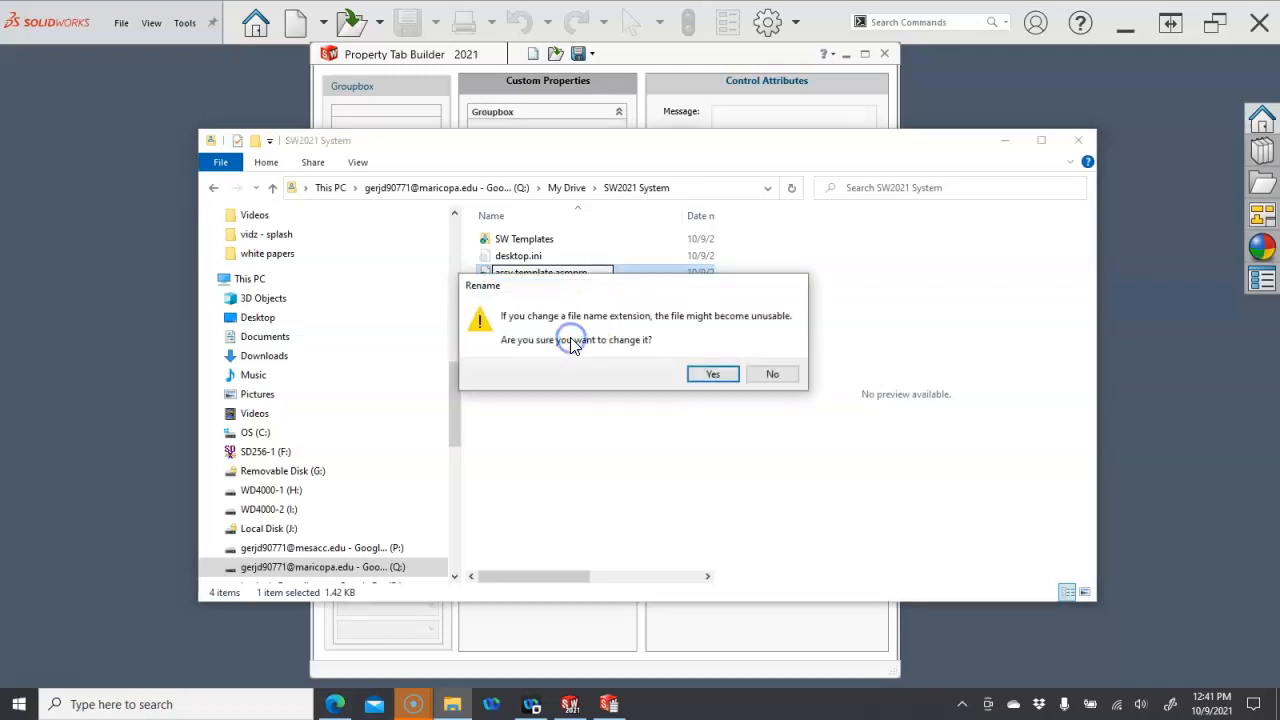
click(707, 374)
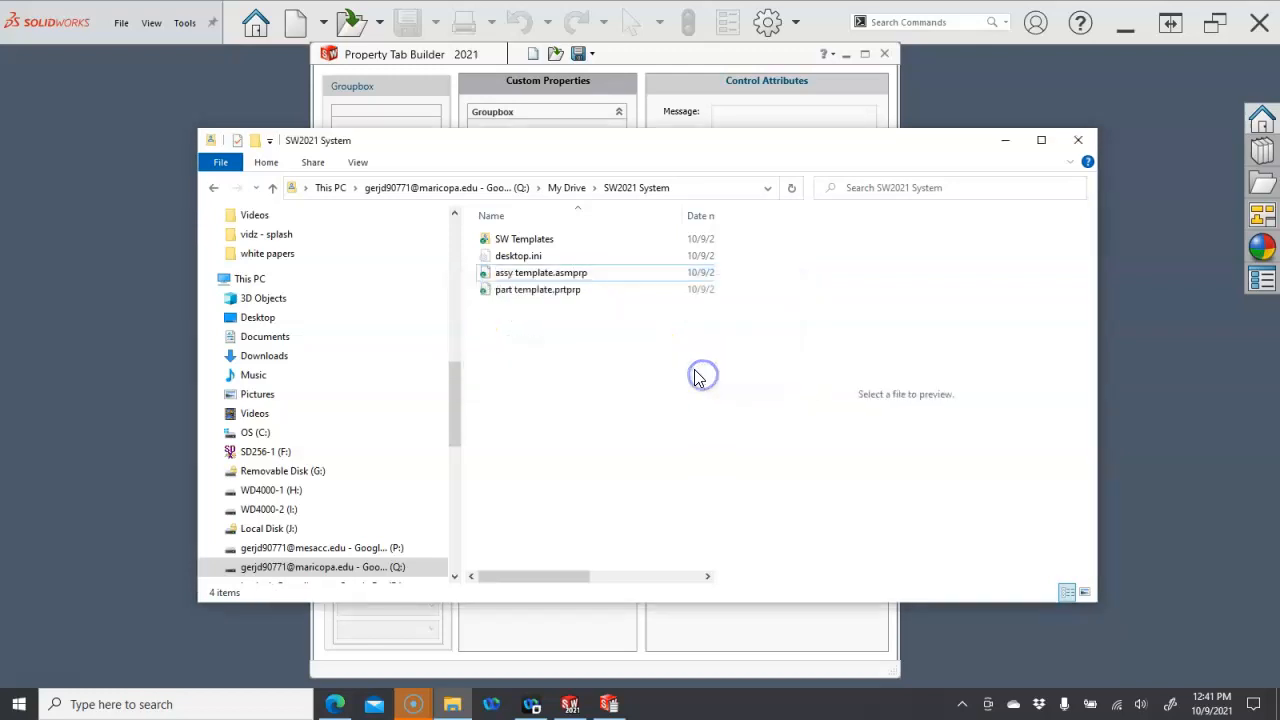
Step: Return to Property Tab Builder and open assy template.asmprp from the SW2021 System folder
click(1006, 141)
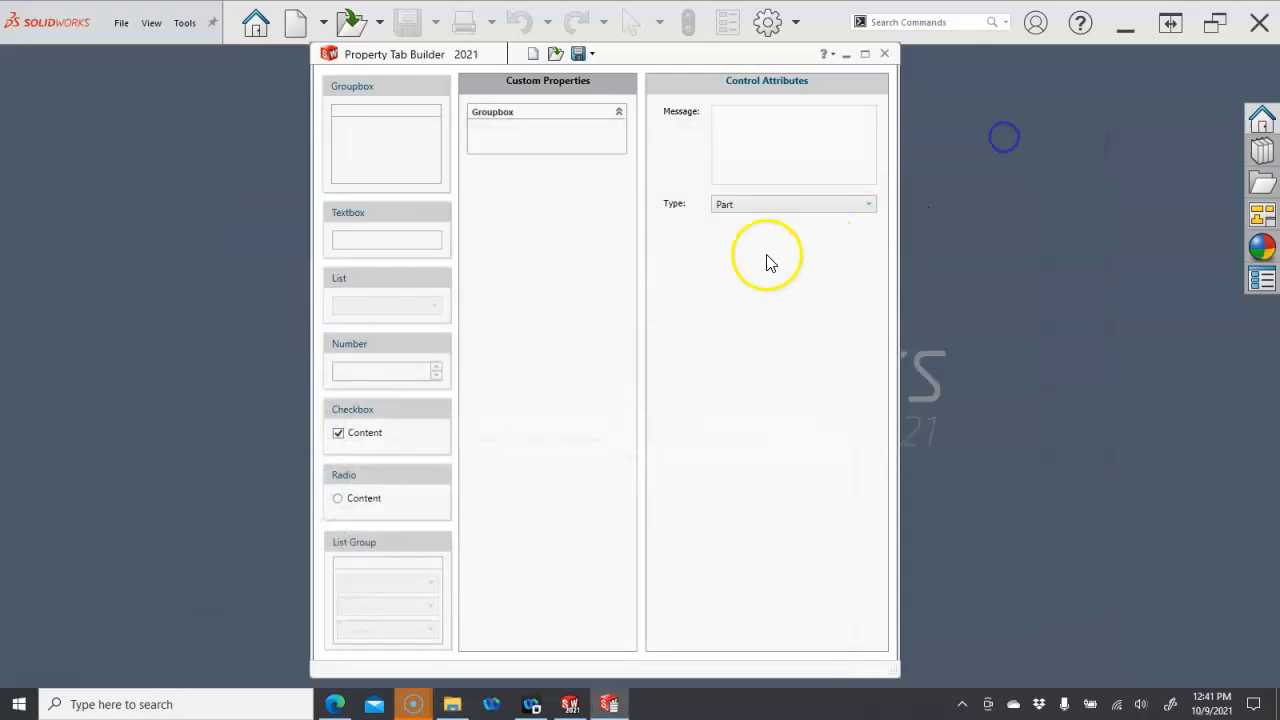
click(552, 55)
click(575, 176)
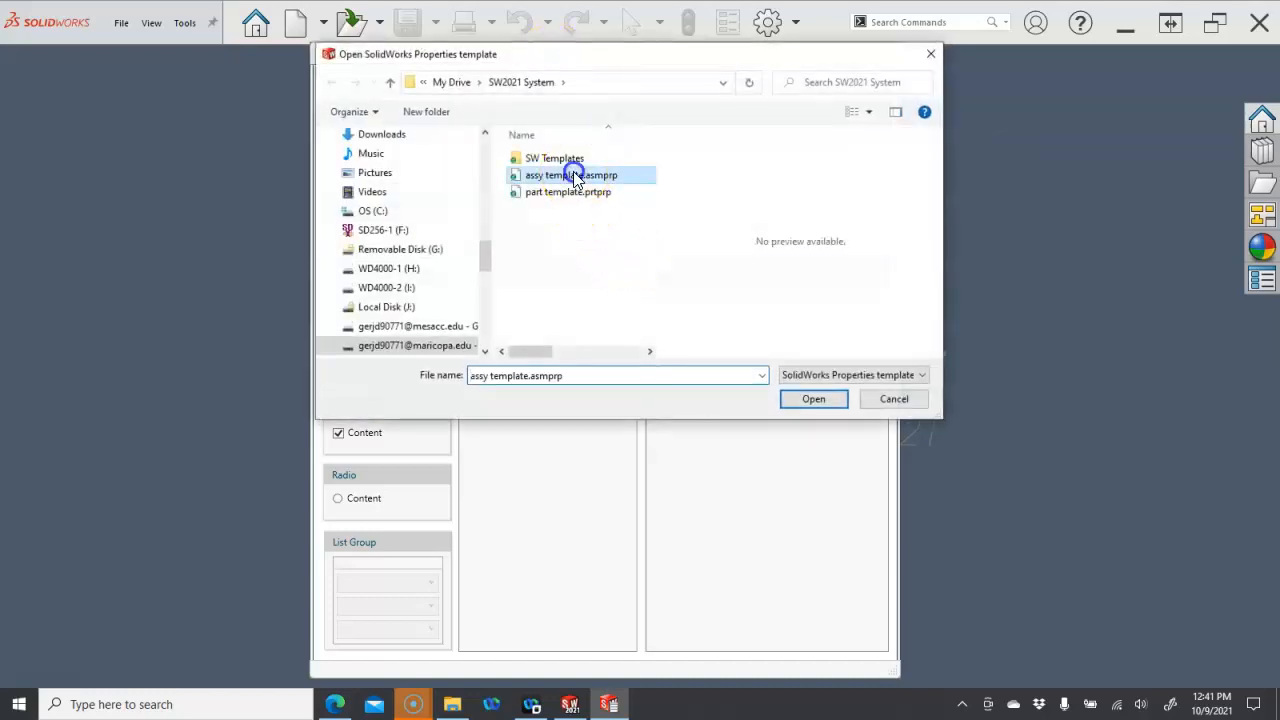
click(575, 176)
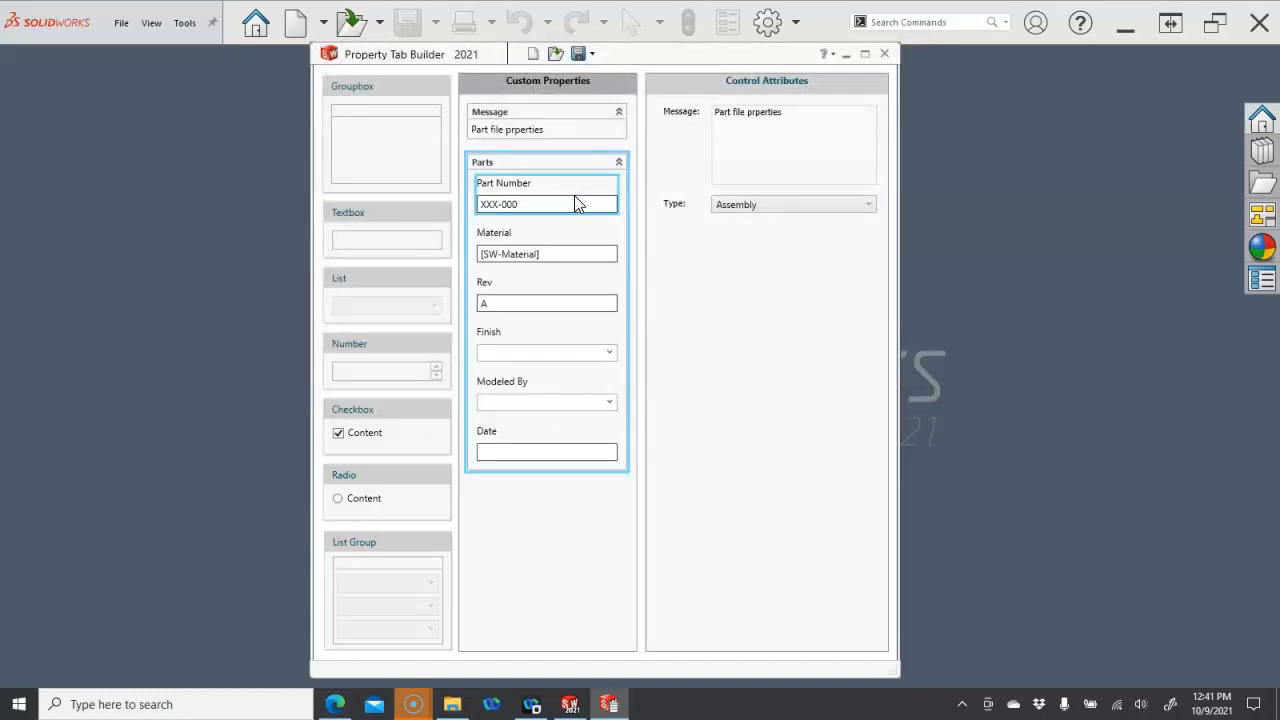
Step: Replace the word "Part" with "Assy" in the assembly template's message
click(731, 113)
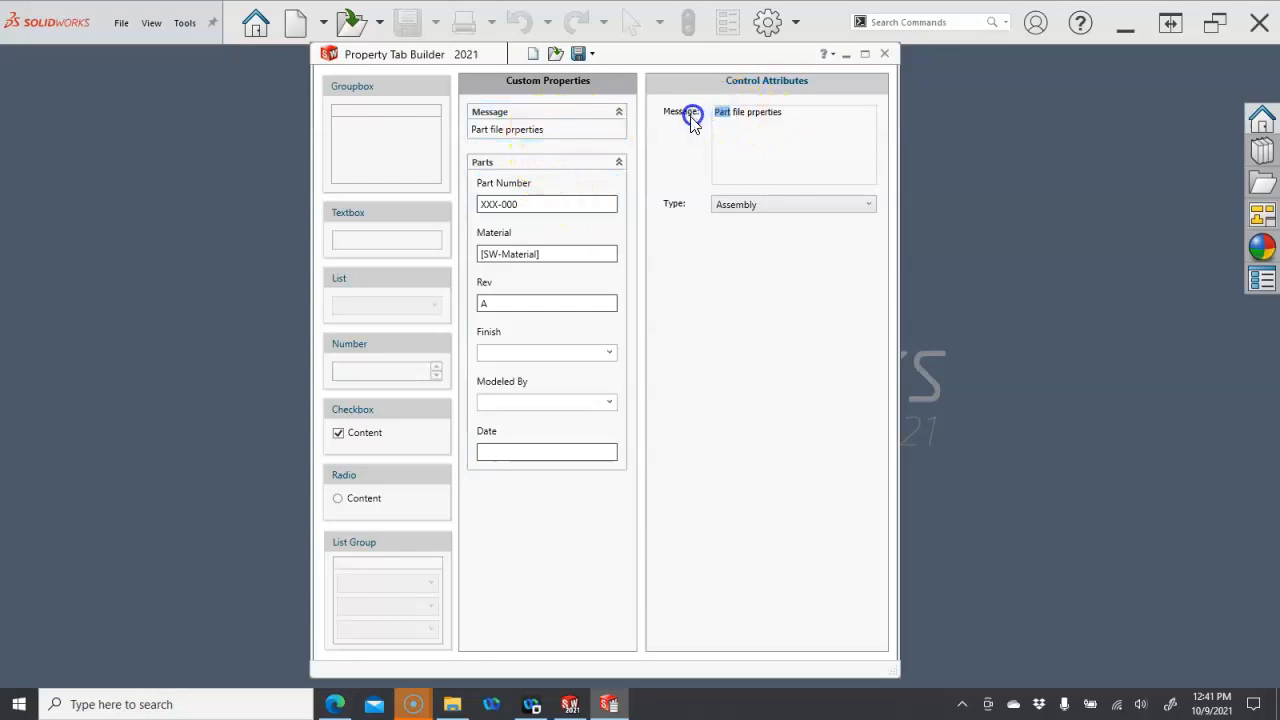
text(Ass)
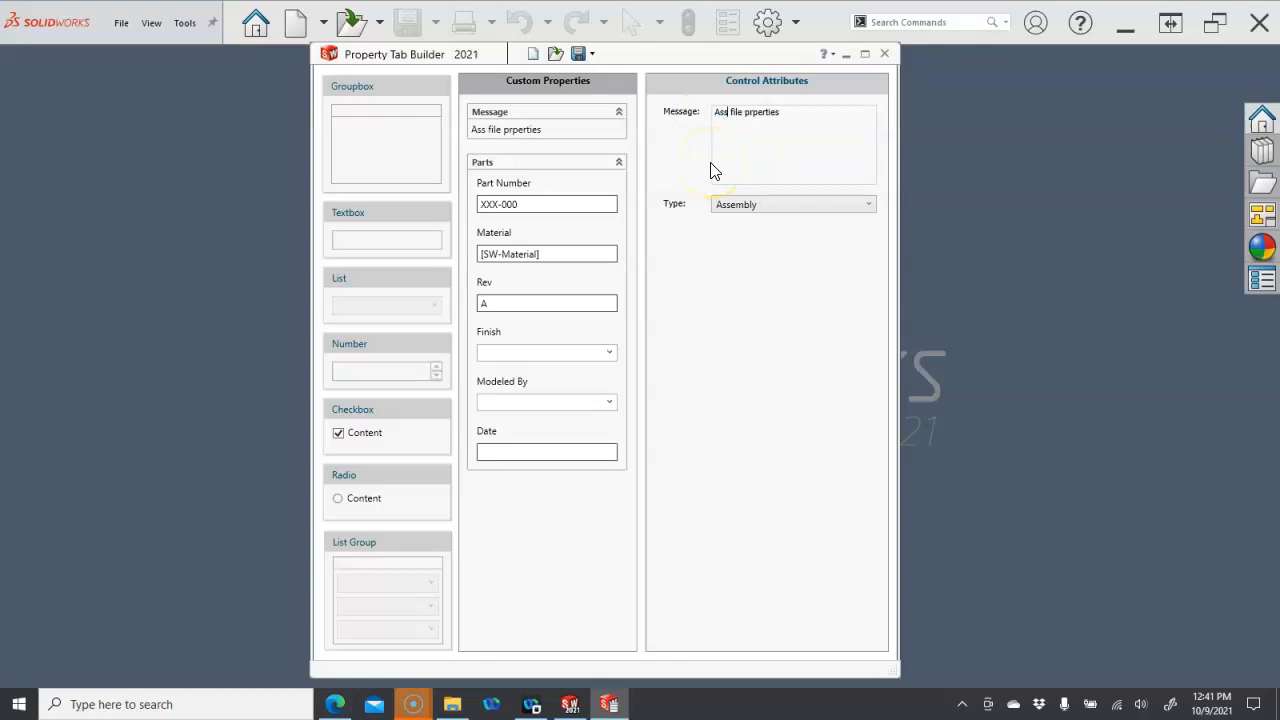
text(y)
Step: Set the value of the assembly template's Material textbox to Varies
click(560, 200)
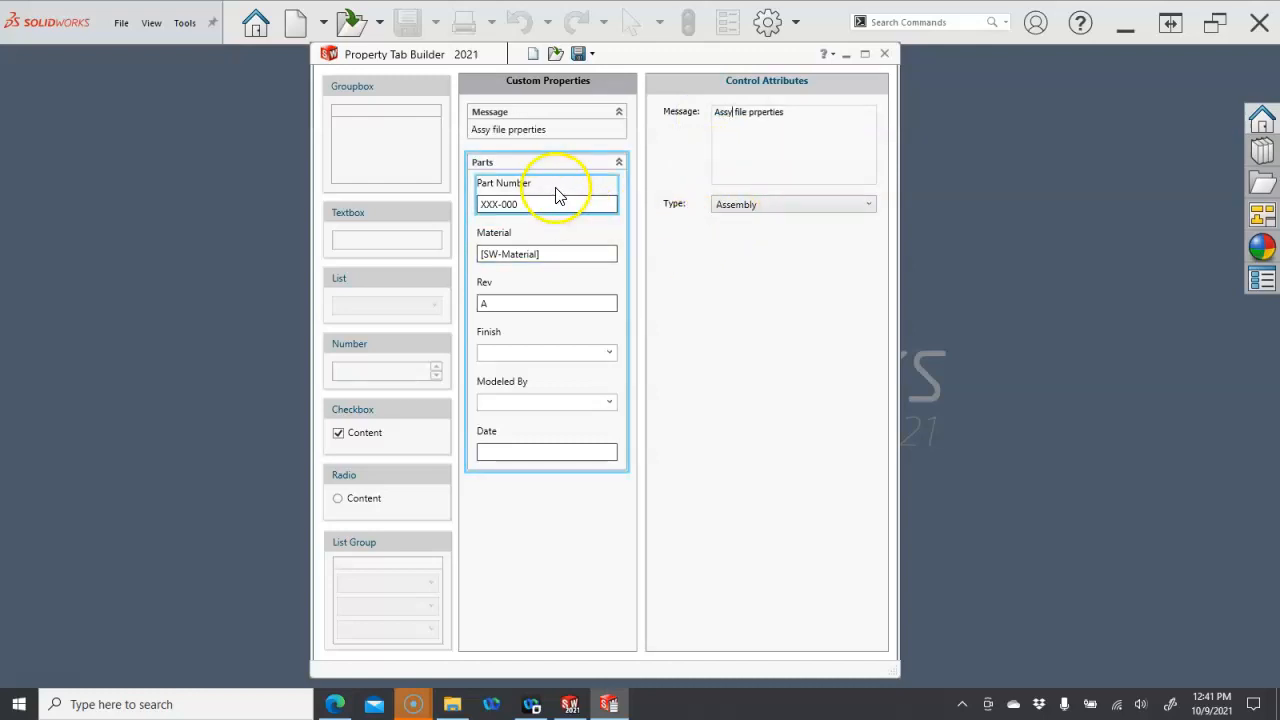
click(571, 237)
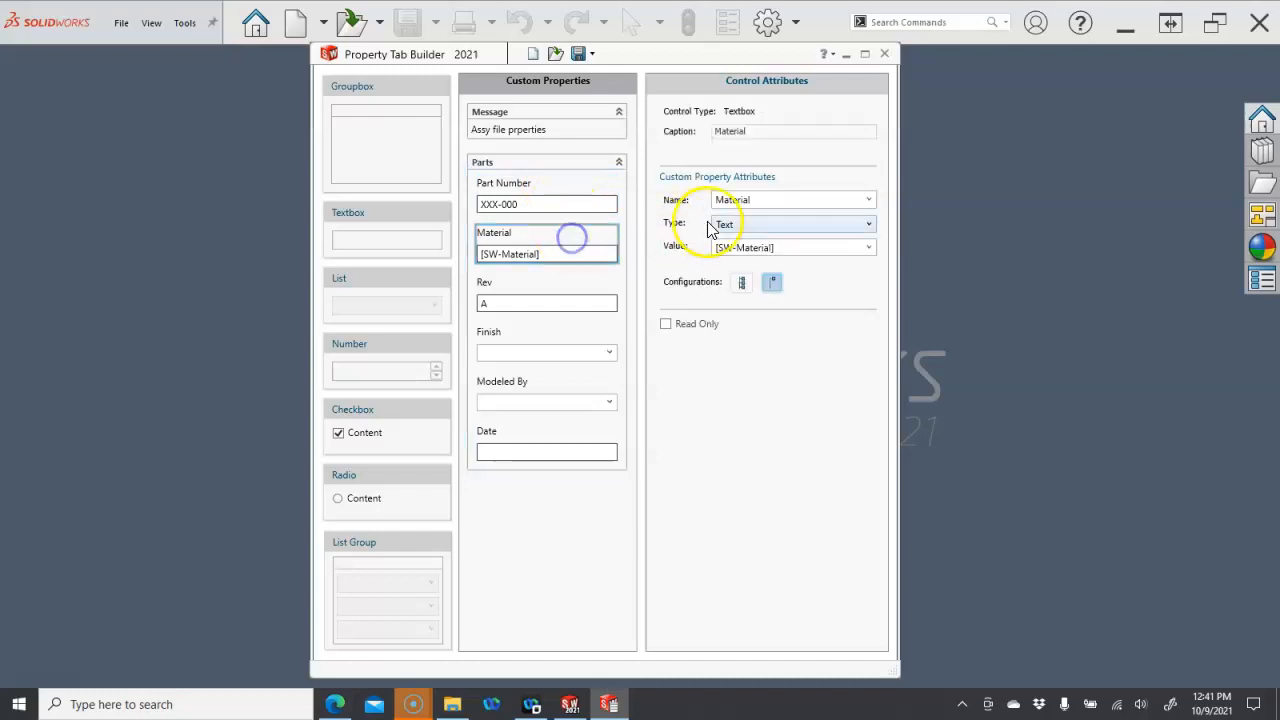
drag(806, 247, 677, 248)
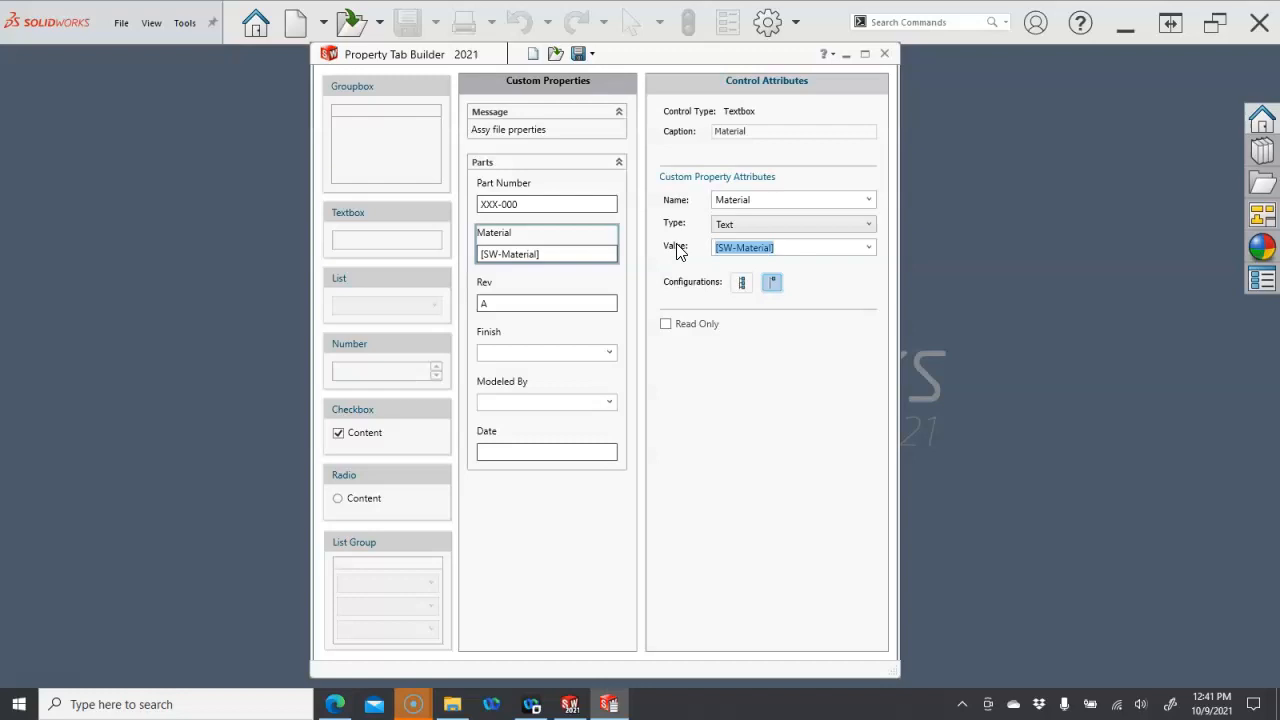
text(Varies)
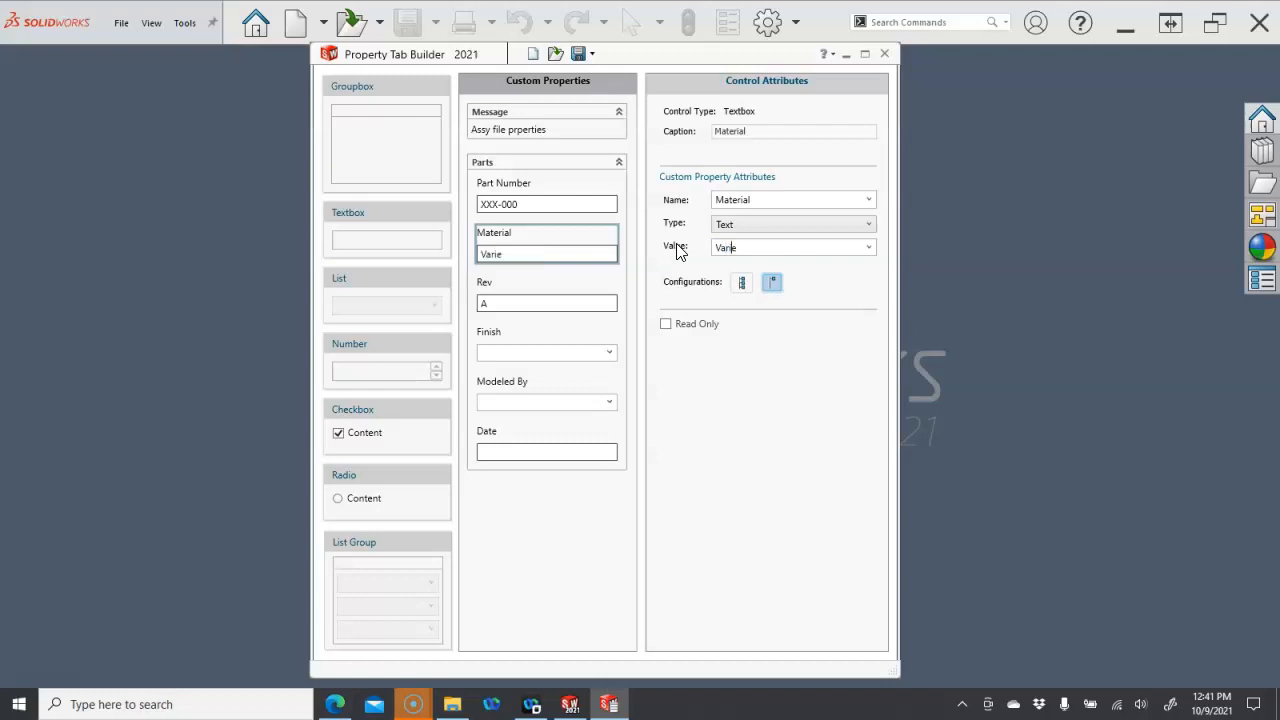
Step: Add NA after Powder Coat in the values of the assembly template's Finish list
click(580, 343)
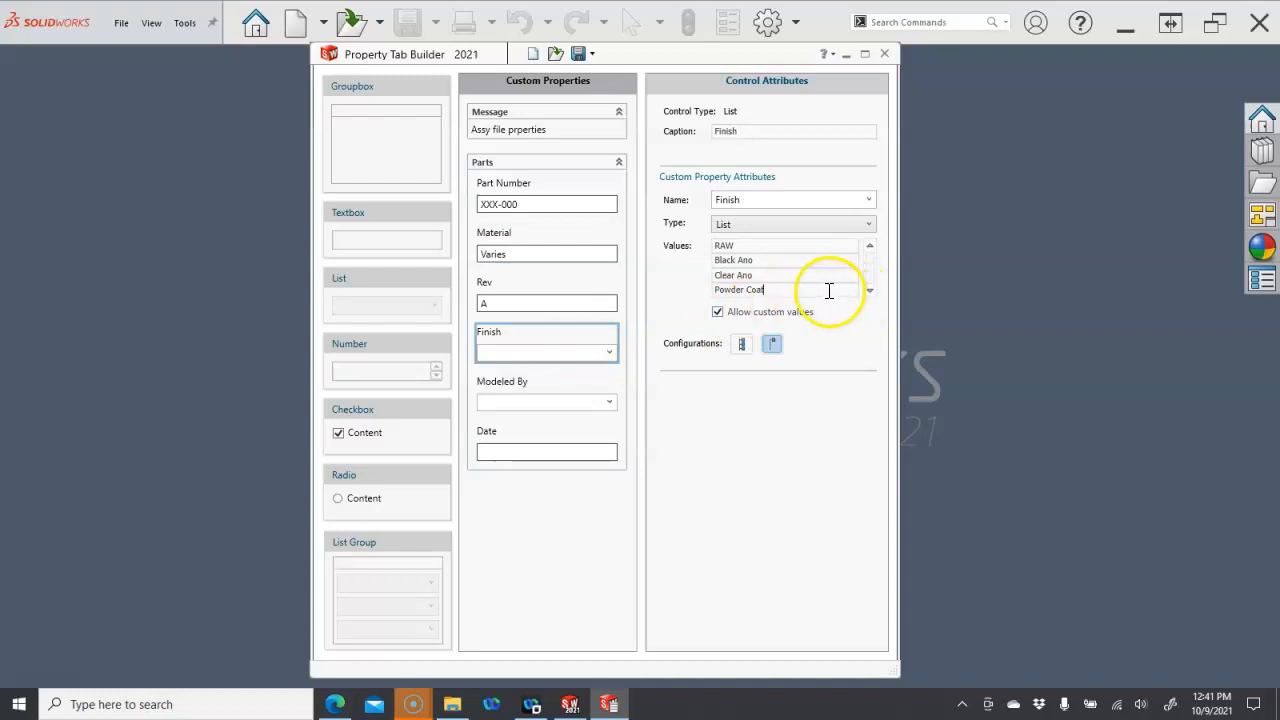
key(Return)
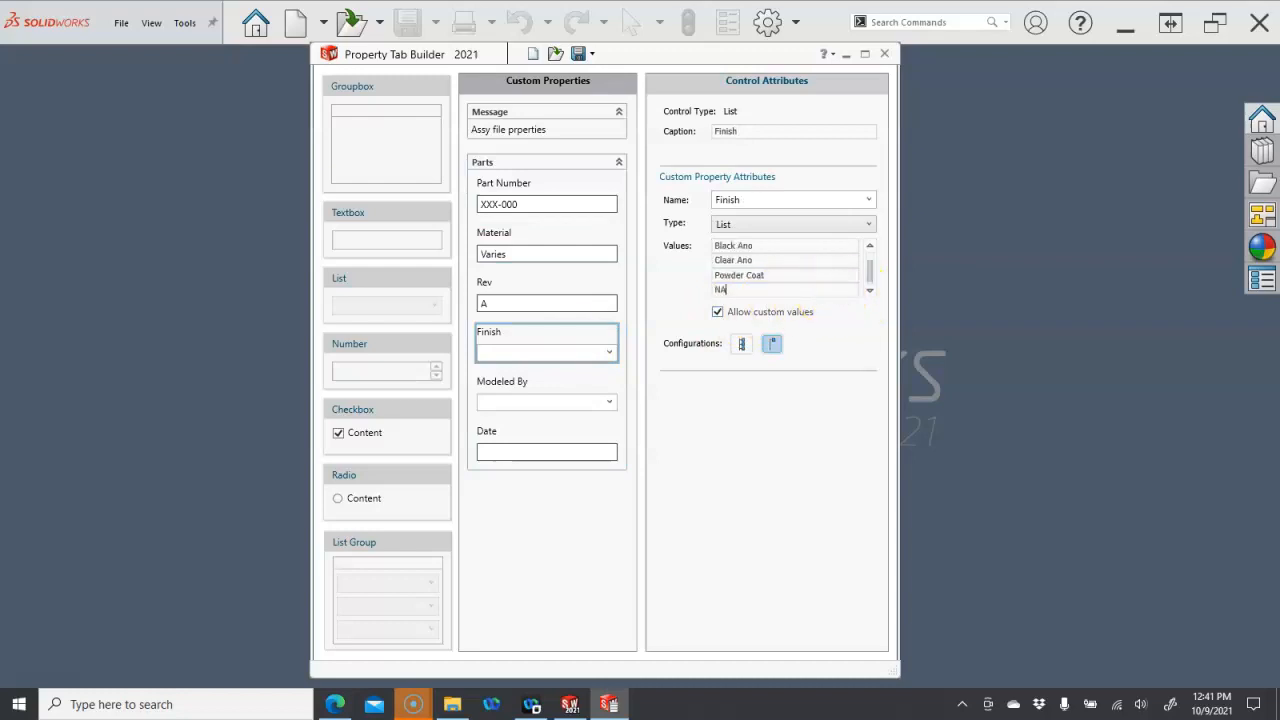
click(779, 415)
Step: Start a new properties form, clearing the existing assembly form, and set its type to Drawing
click(620, 113)
click(533, 54)
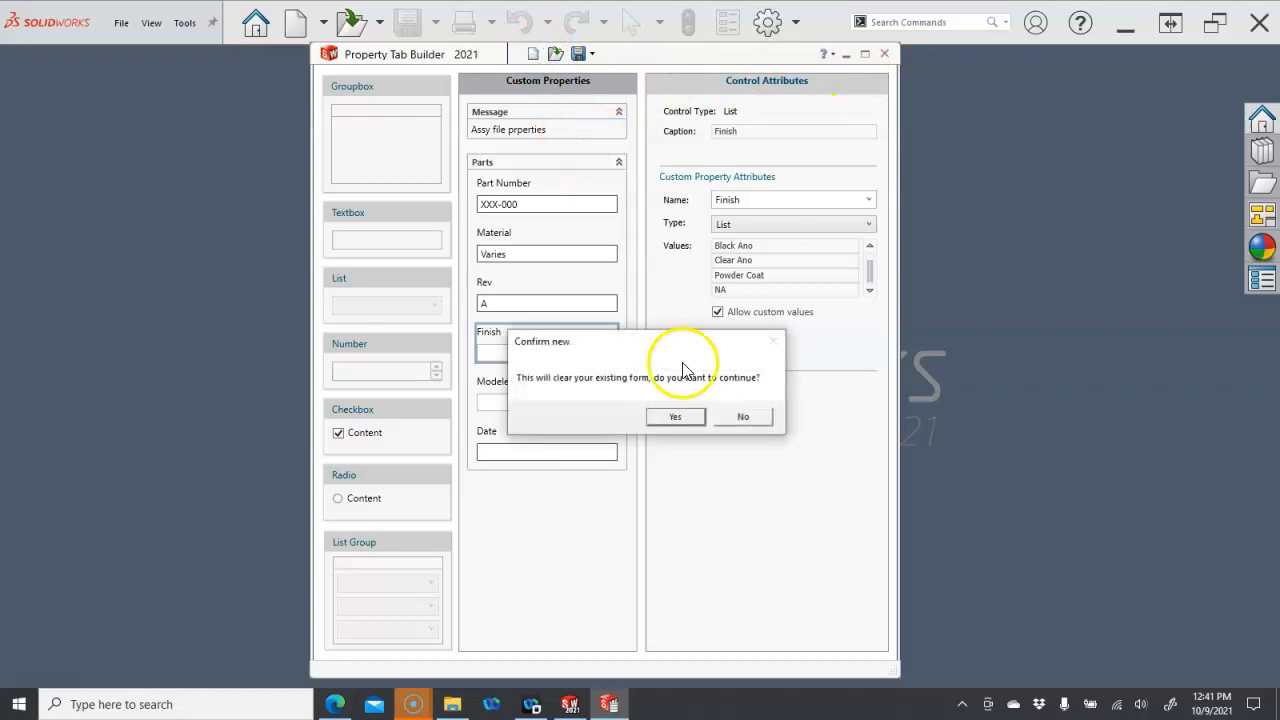
click(676, 417)
click(729, 206)
click(737, 255)
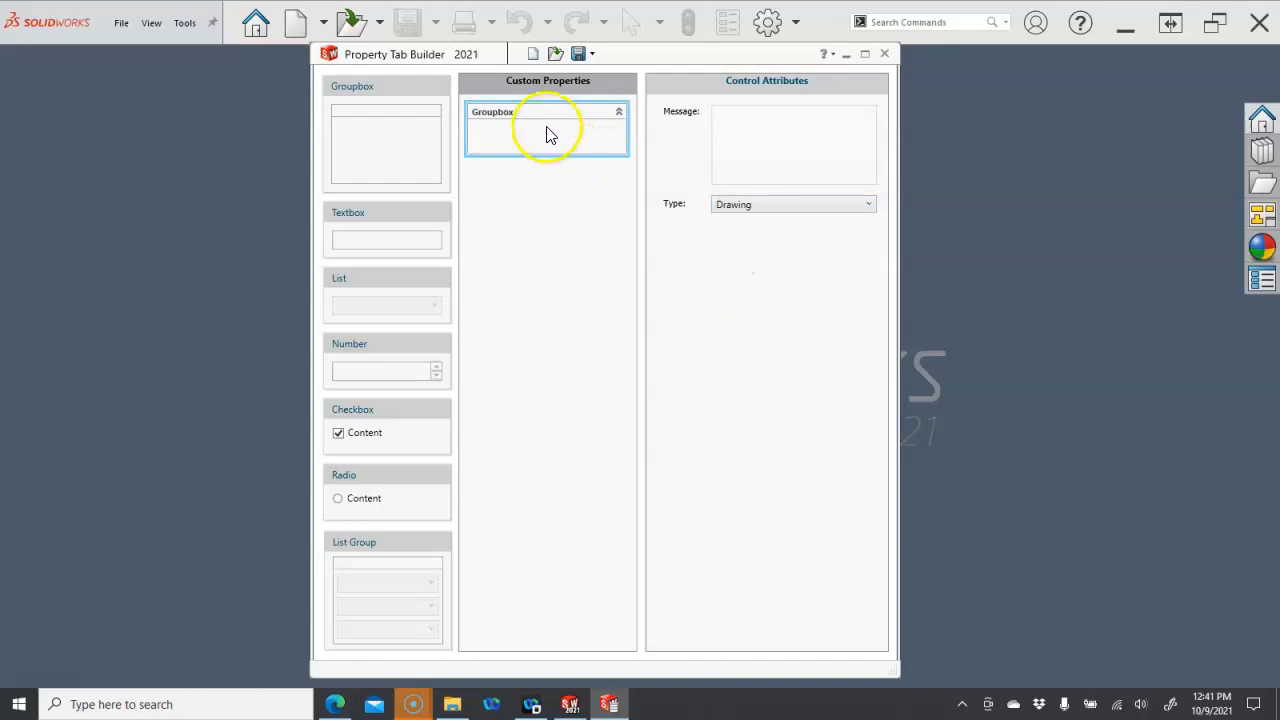
Step: Add a textbox captioned Drawn By to the groupbox, link it to the DrawnBy property, and leave its value blank
click(358, 217)
drag(358, 215, 502, 146)
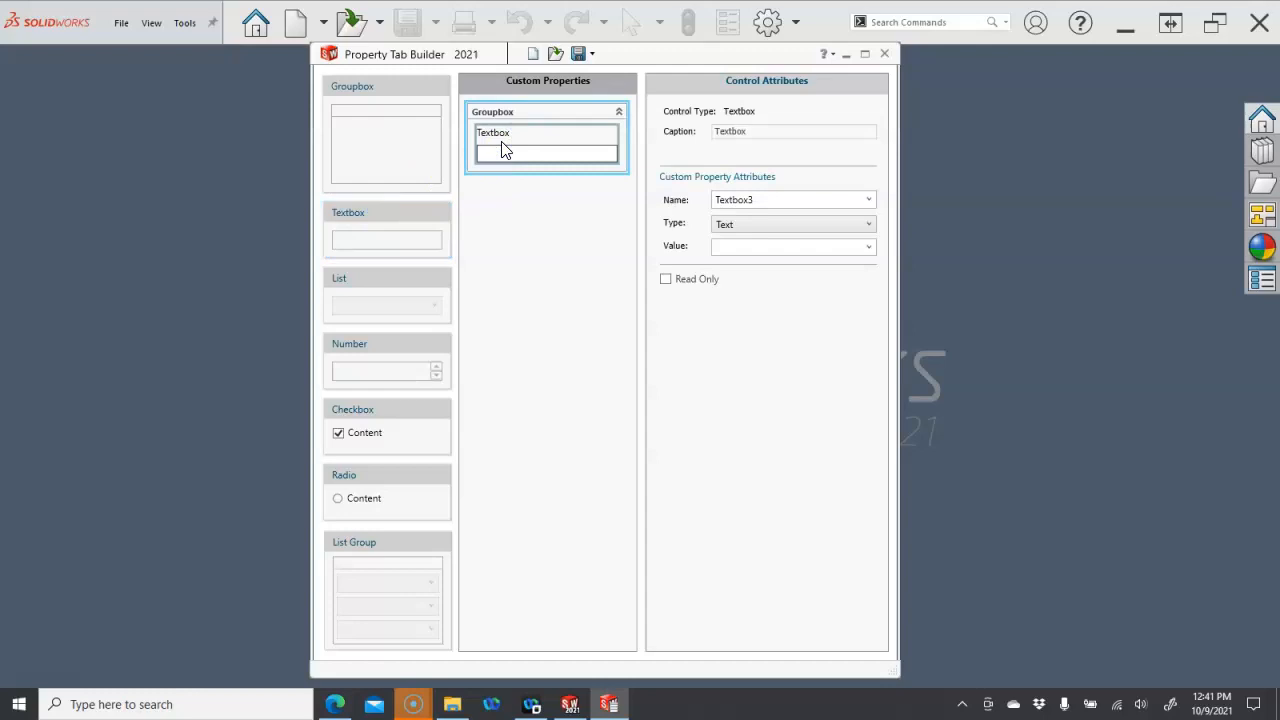
double_click(702, 131)
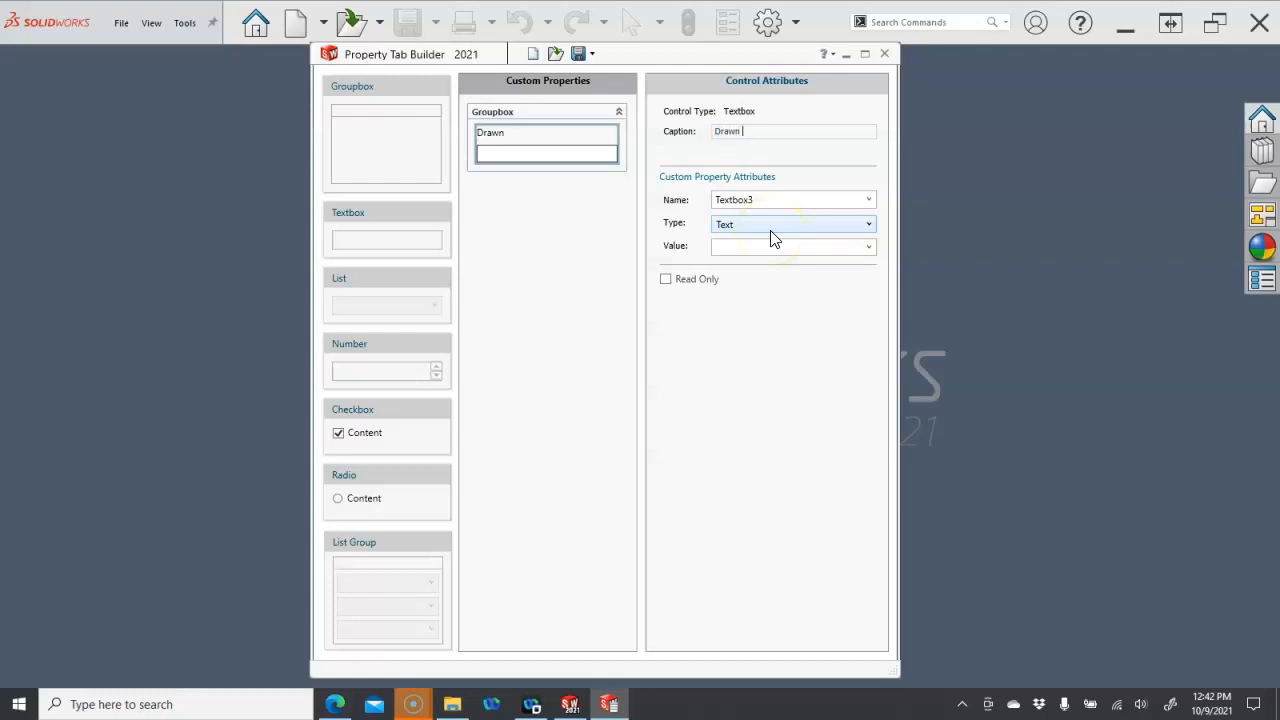
double_click(757, 200)
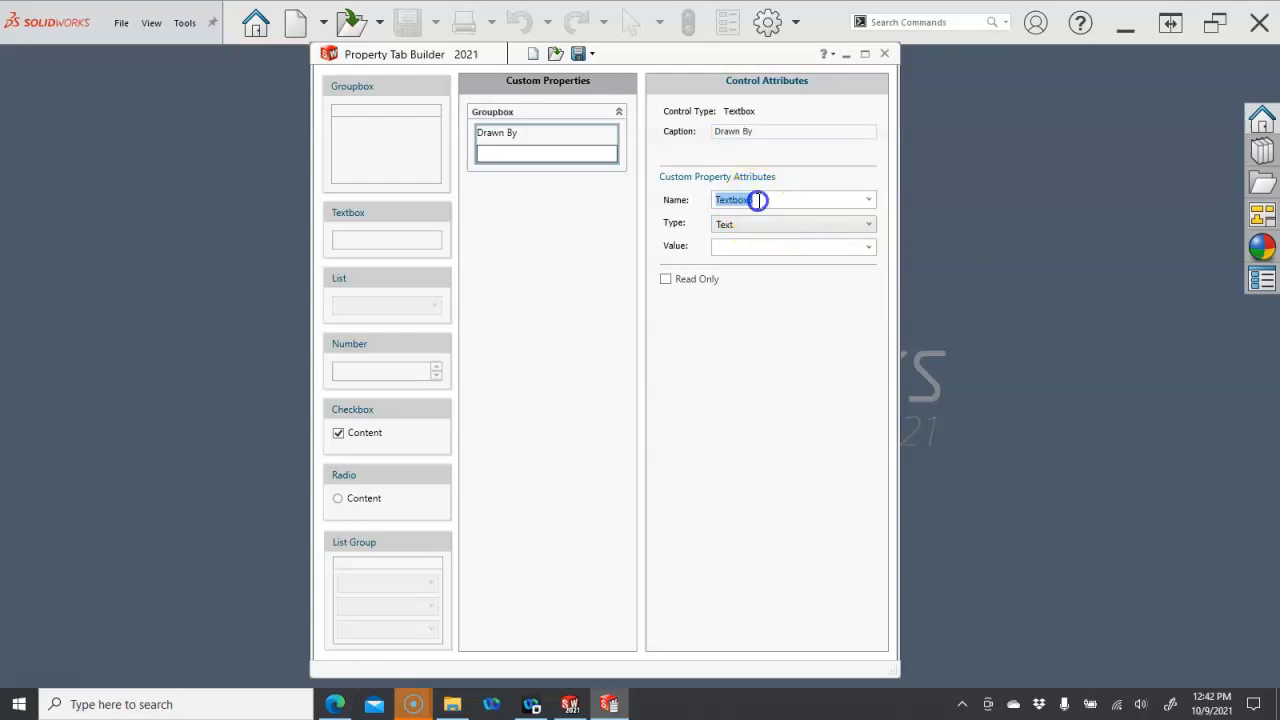
click(868, 199)
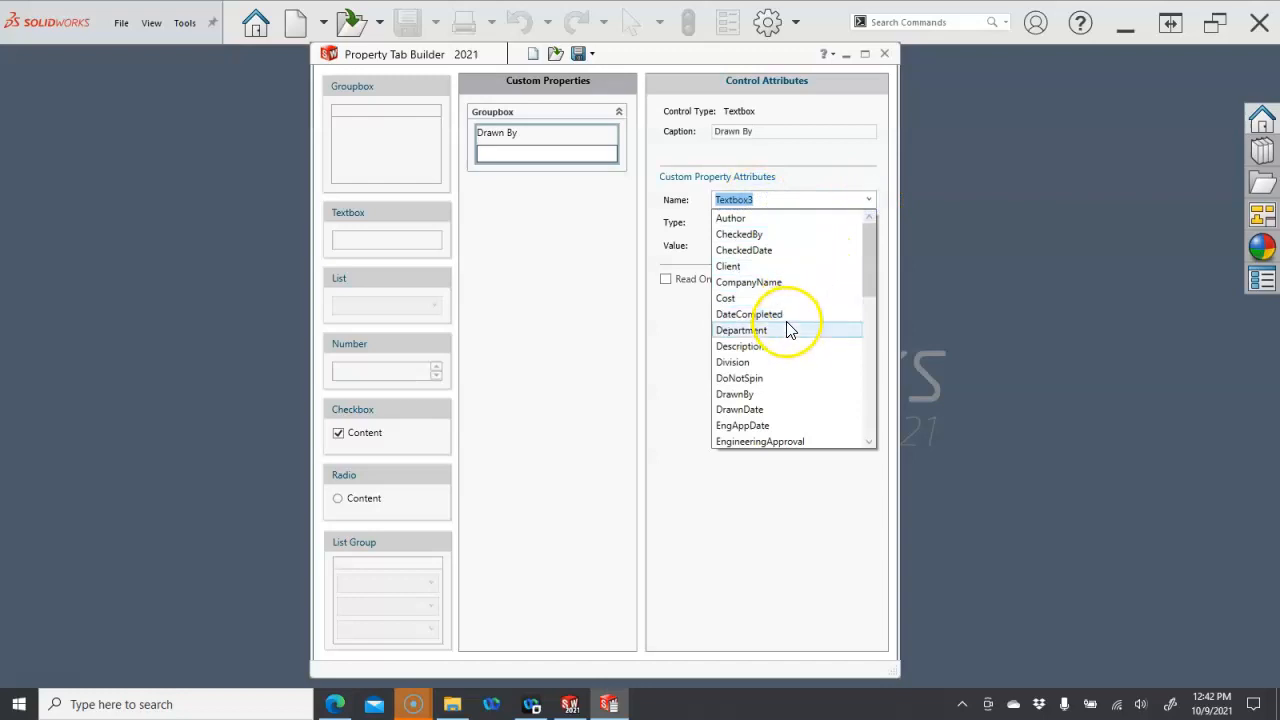
scroll(780, 340, down, 1)
click(777, 357)
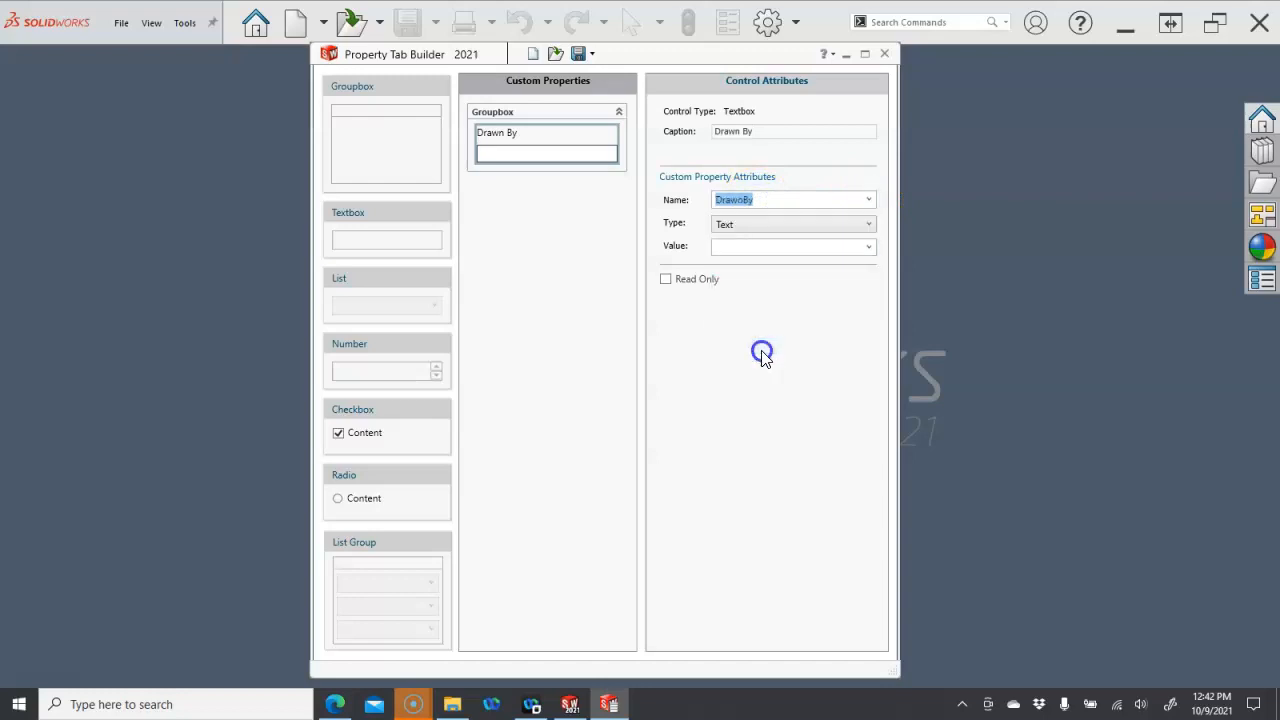
click(869, 247)
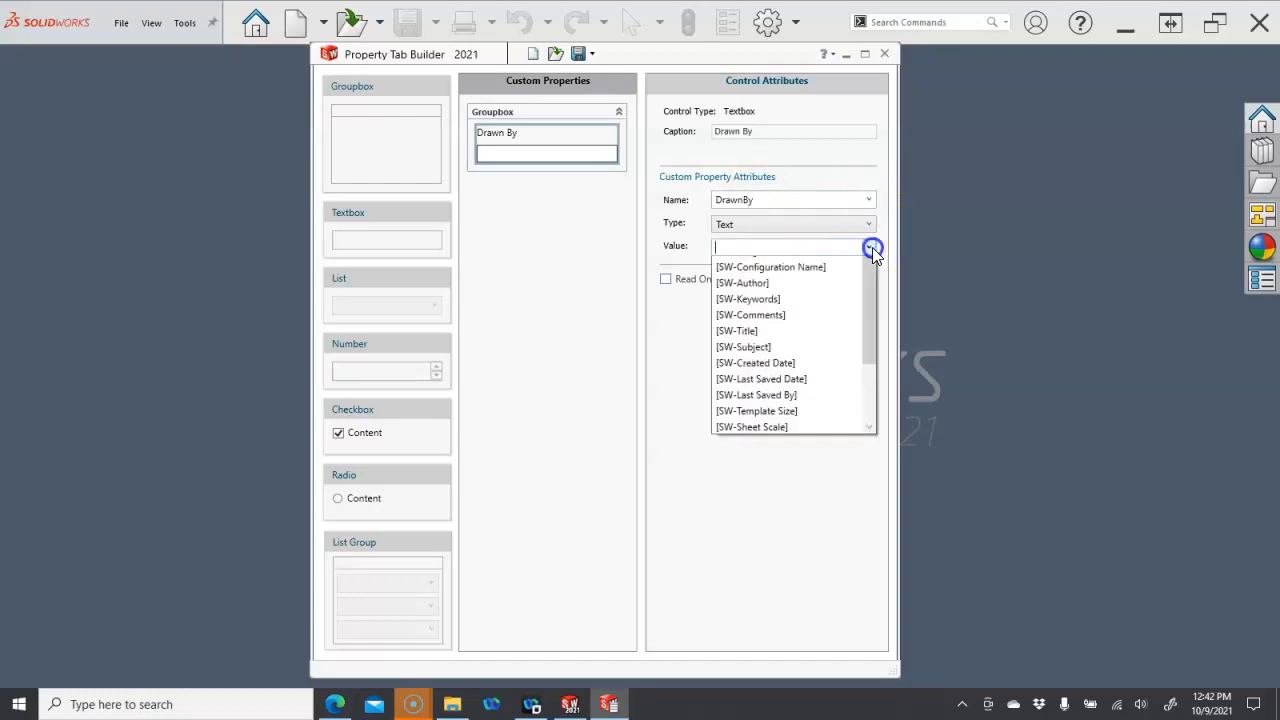
click(805, 246)
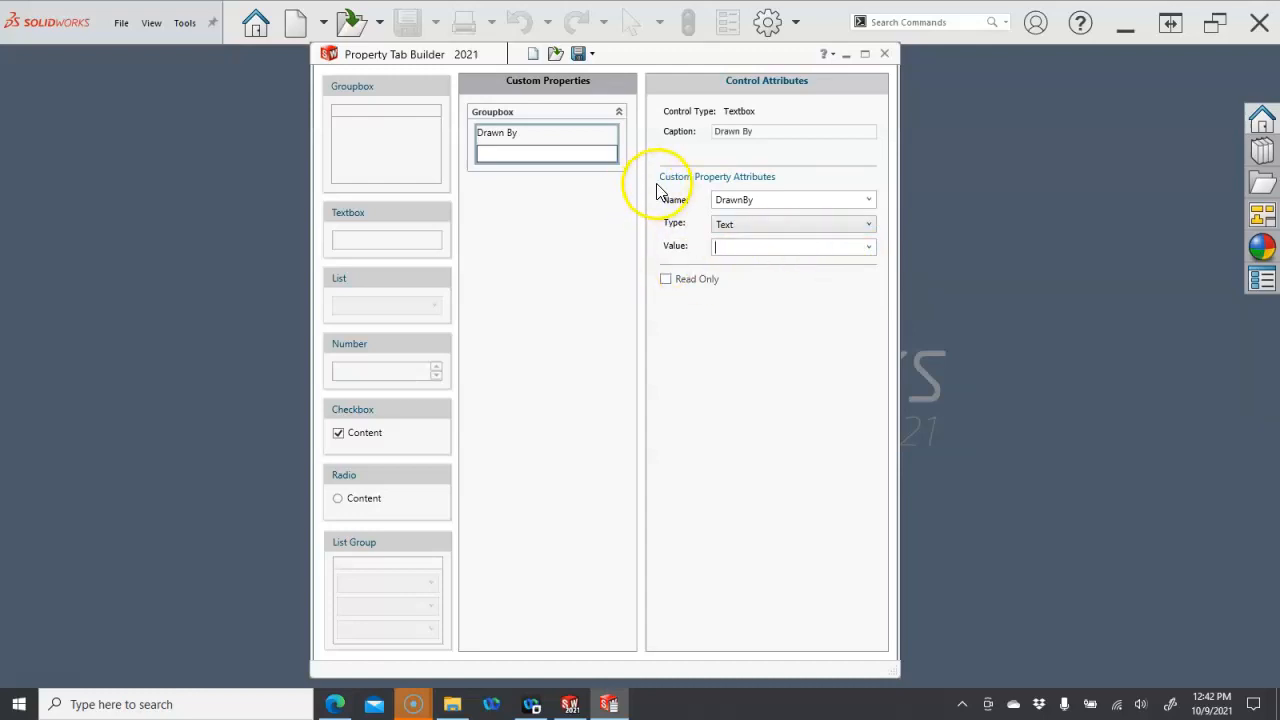
Step: Add a second textbox captioned Drawn Date below Drawn By, linked to the DrawnDate property with type Date
mouse_move(392, 264)
mouse_down()
mouse_move(369, 229)
mouse_move(563, 177)
mouse_move(548, 196)
mouse_up()
click(516, 187)
drag(754, 132, 686, 131)
text(Drawn Date)
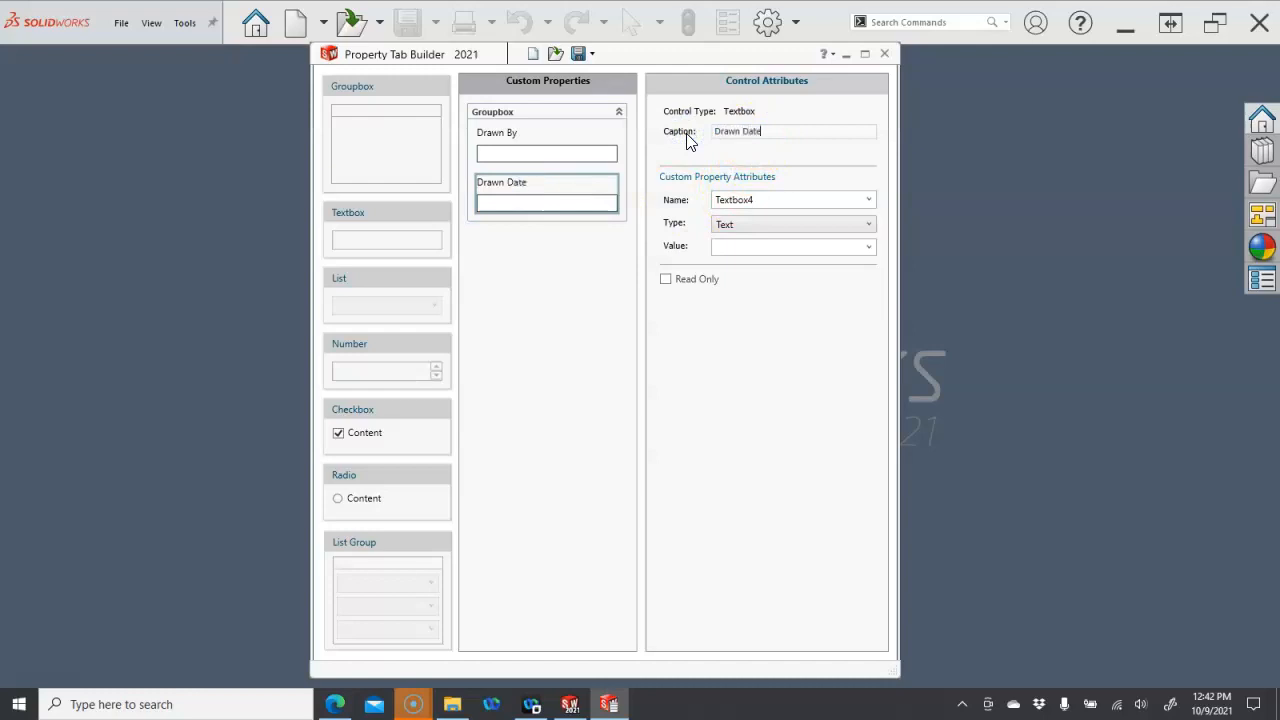
click(869, 200)
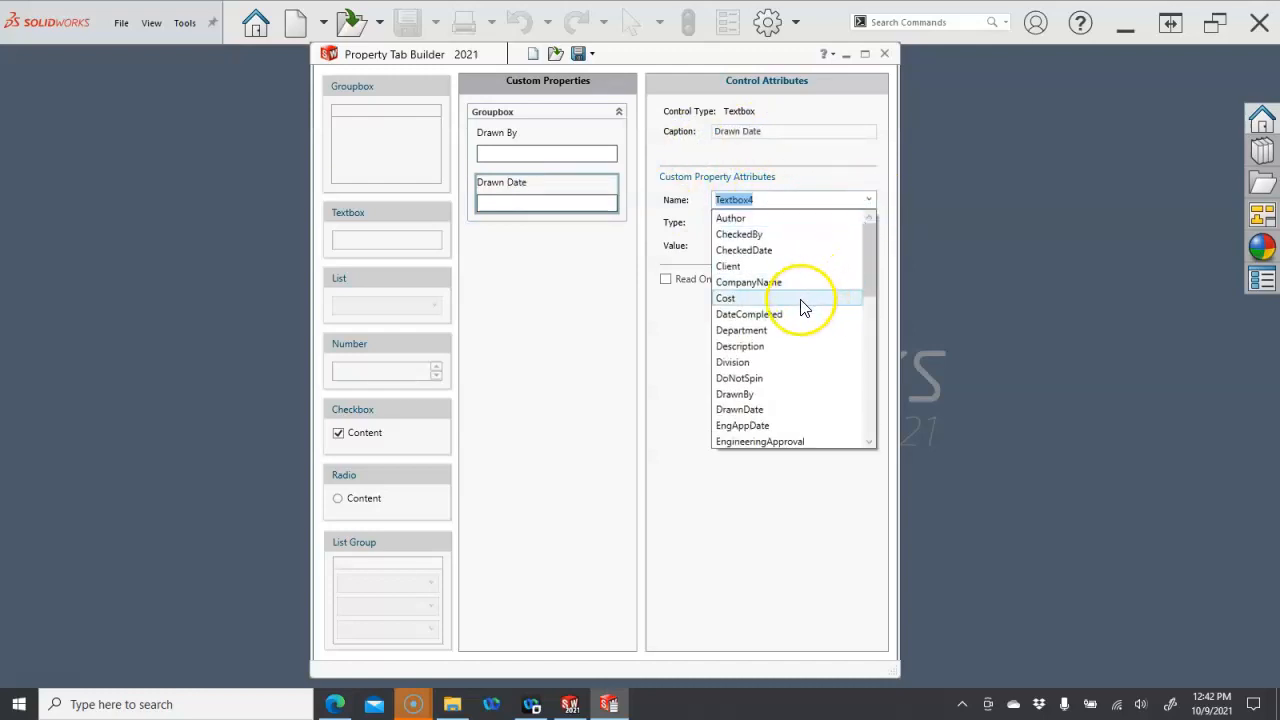
scroll(803, 308, down, 4)
scroll(800, 308, up, 2)
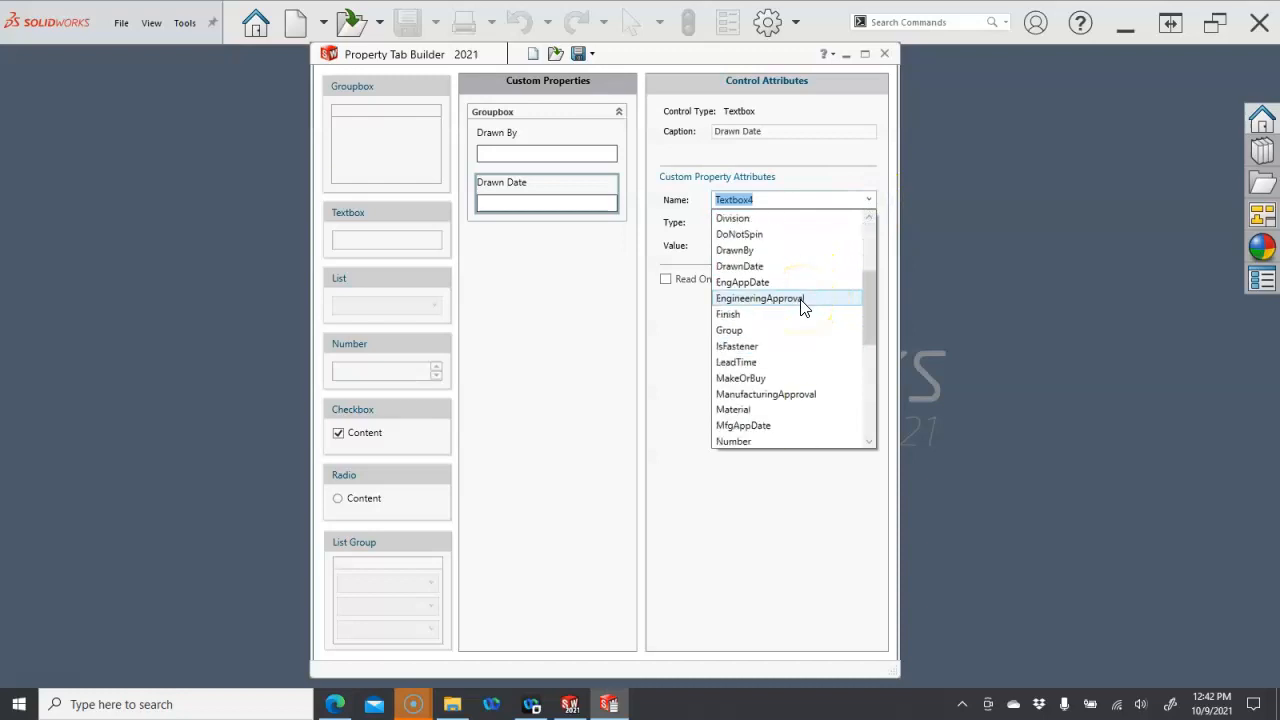
click(790, 314)
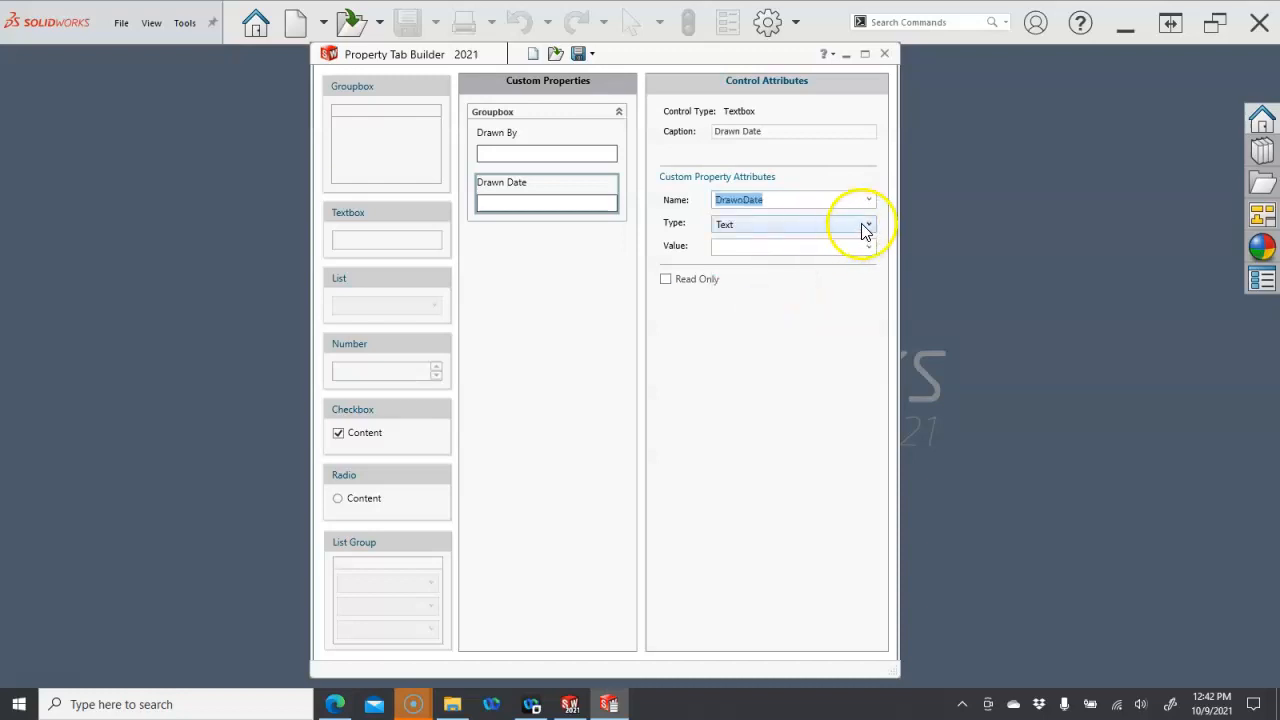
click(862, 224)
click(789, 260)
click(788, 282)
Step: Save the drawing properties template as draw template.drwprp in the SW2021 System folder and close the Property Tab Builder
click(578, 54)
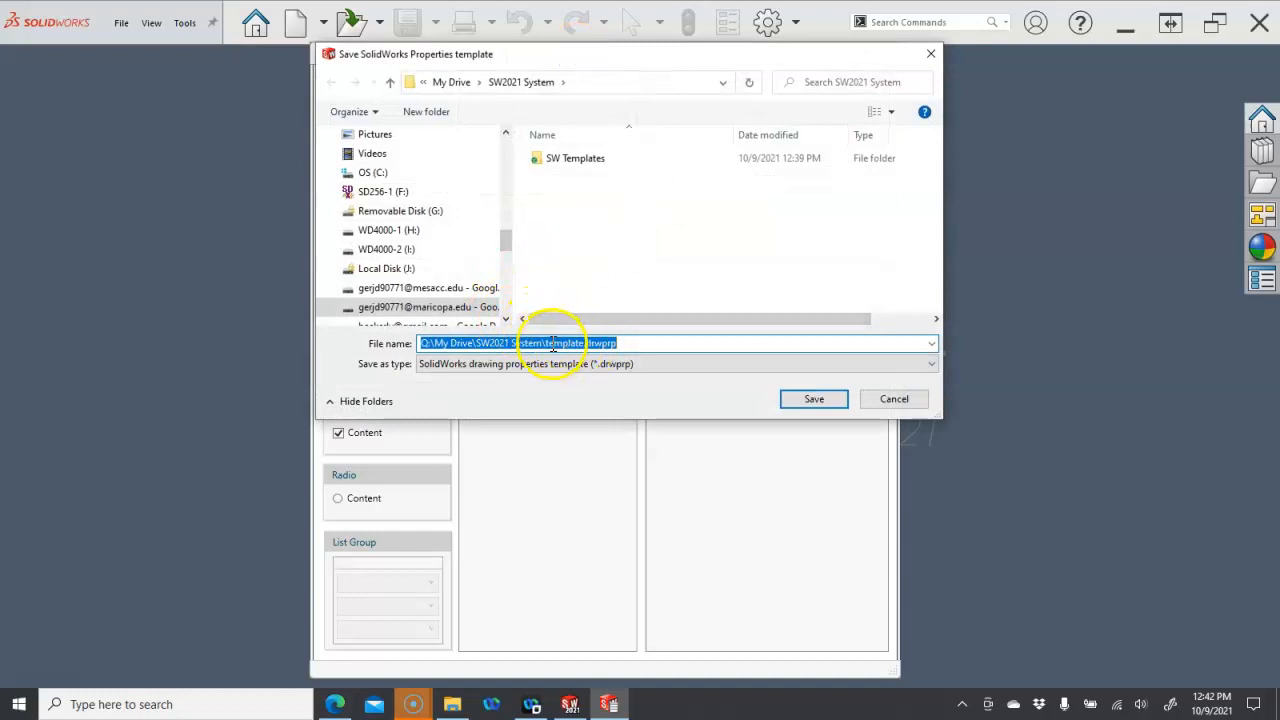
click(547, 343)
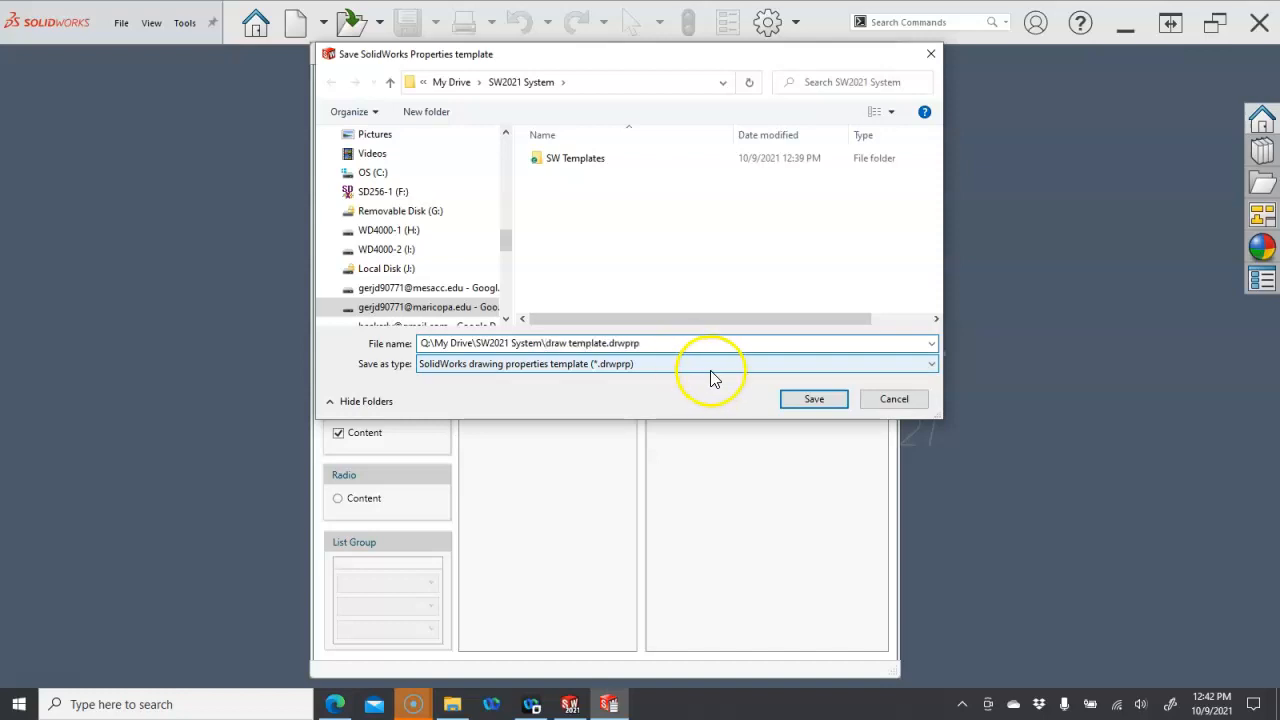
click(800, 398)
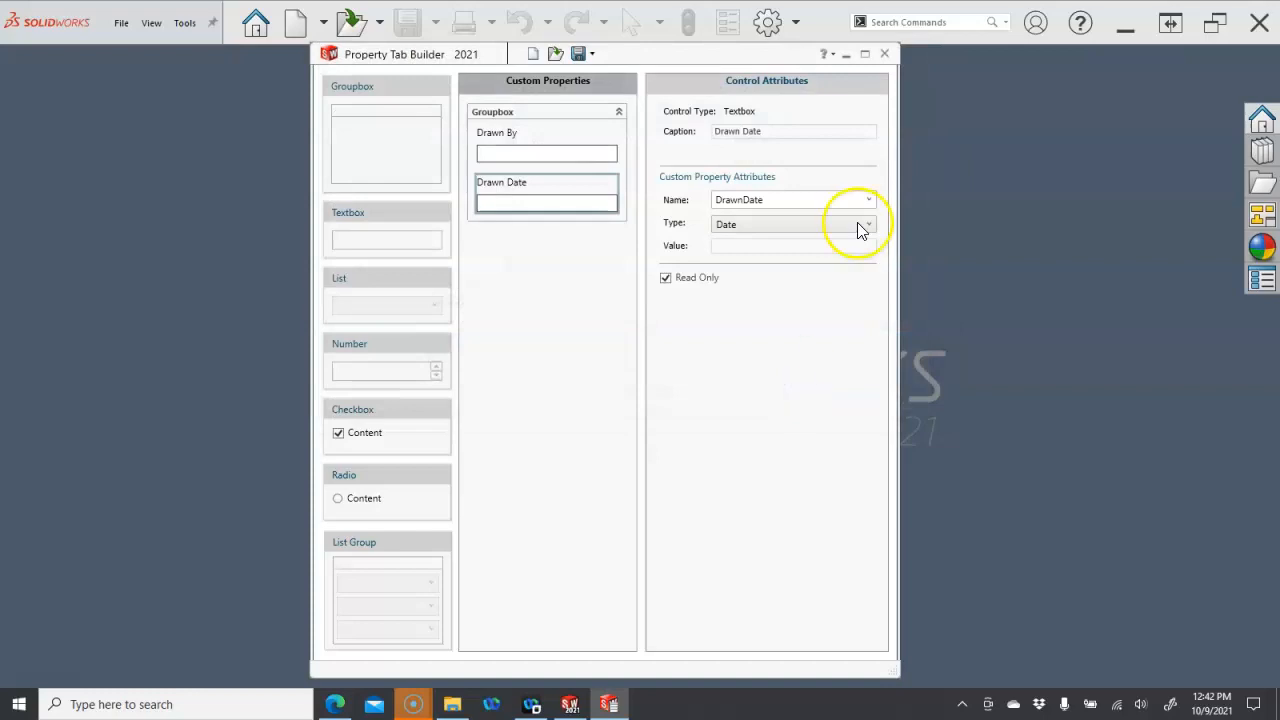
click(884, 53)
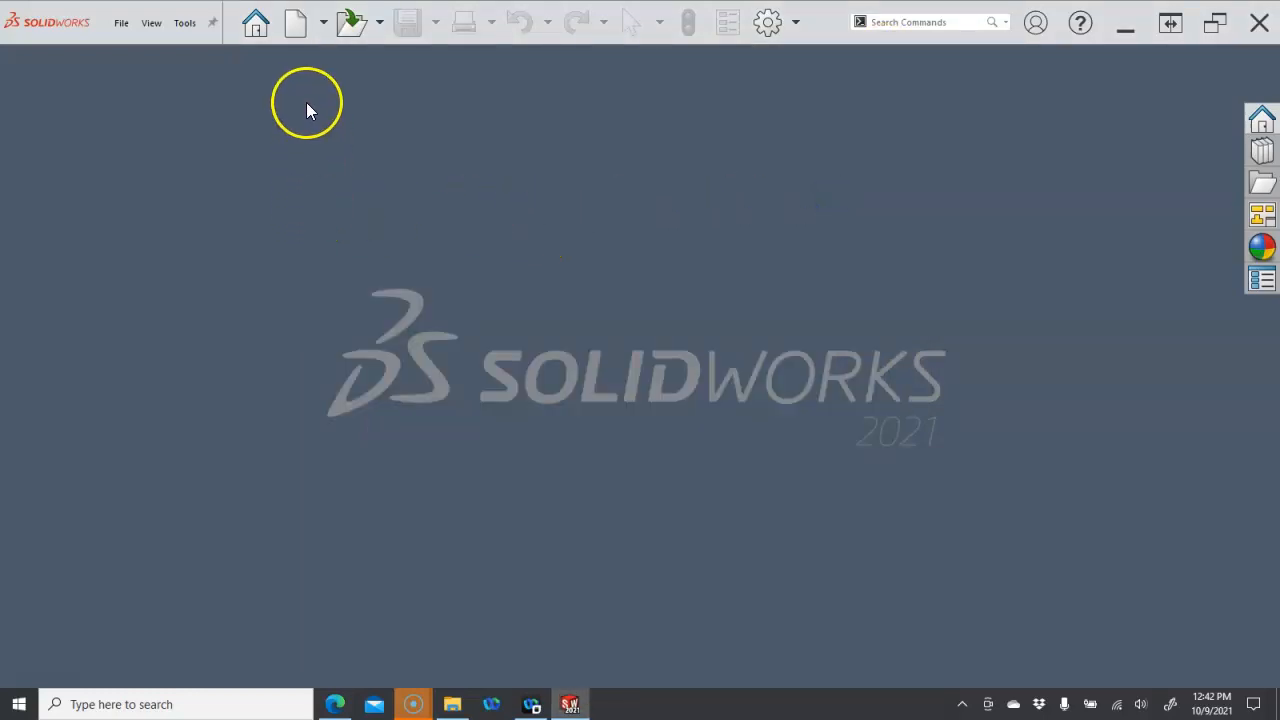
Step: Create a new drawing from the standard templates with the my a-landscape sheet format, without inserting a model view
click(296, 24)
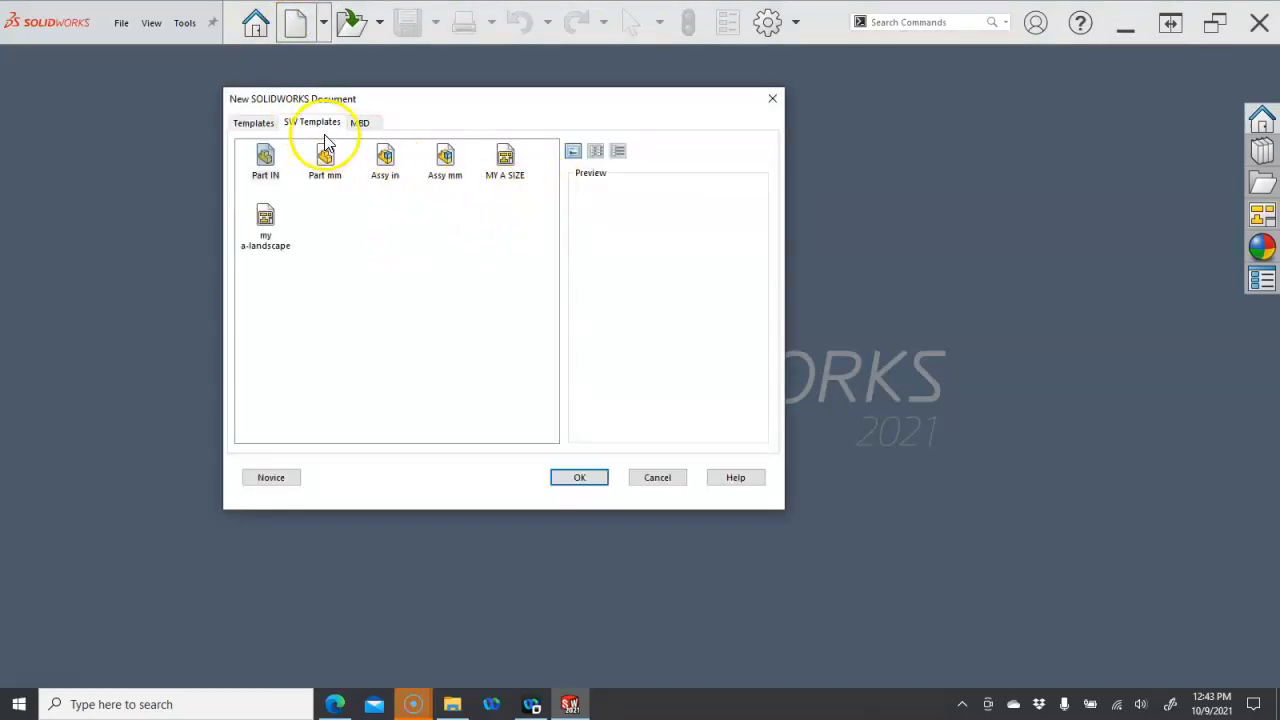
click(253, 123)
double_click(385, 160)
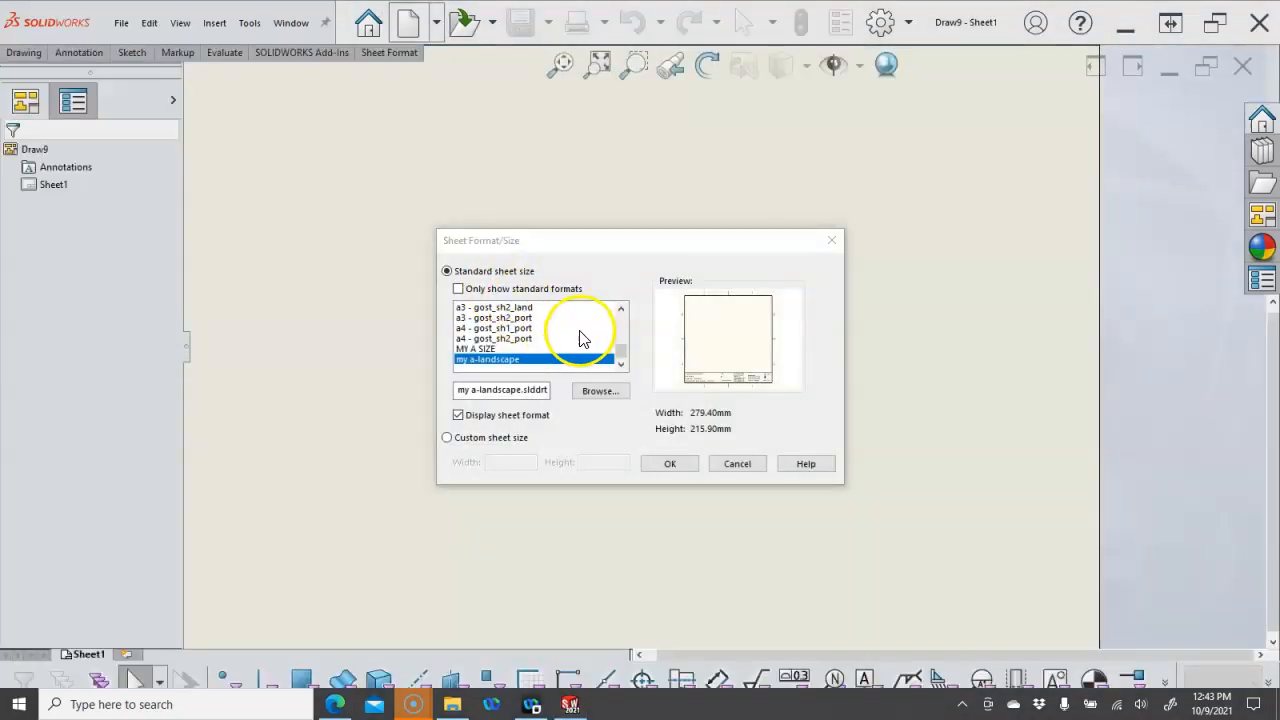
click(667, 463)
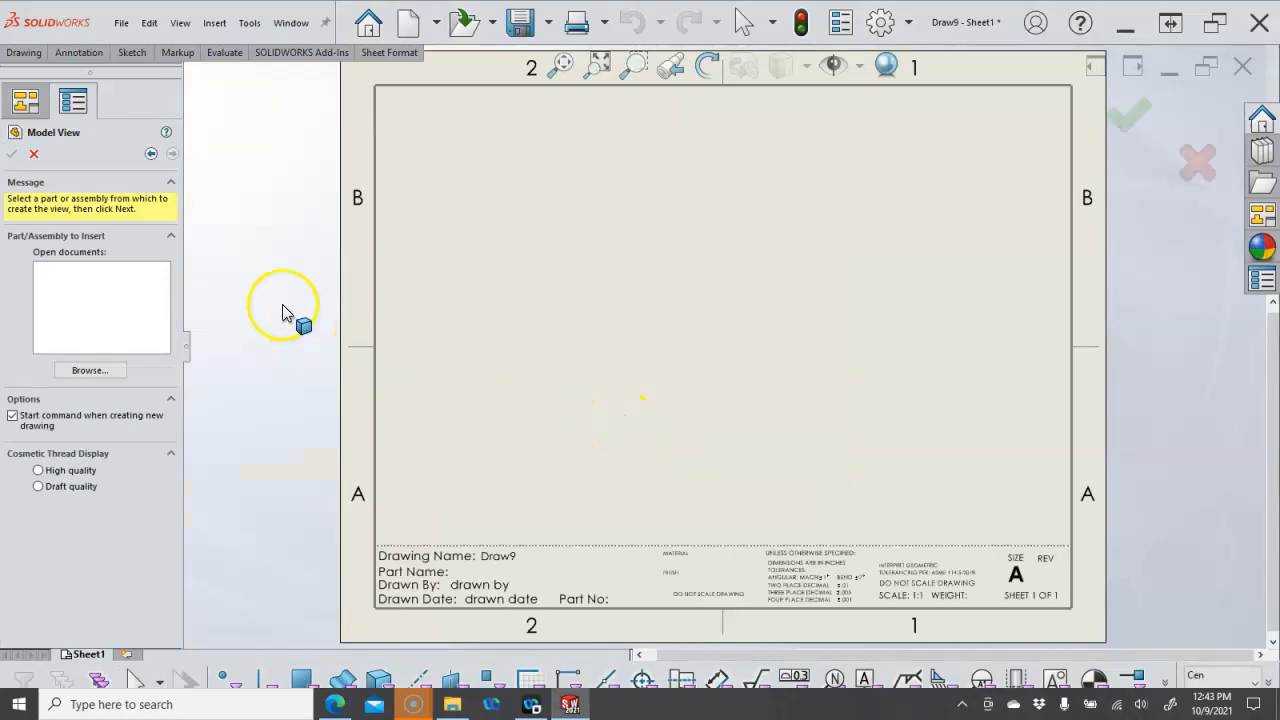
click(33, 153)
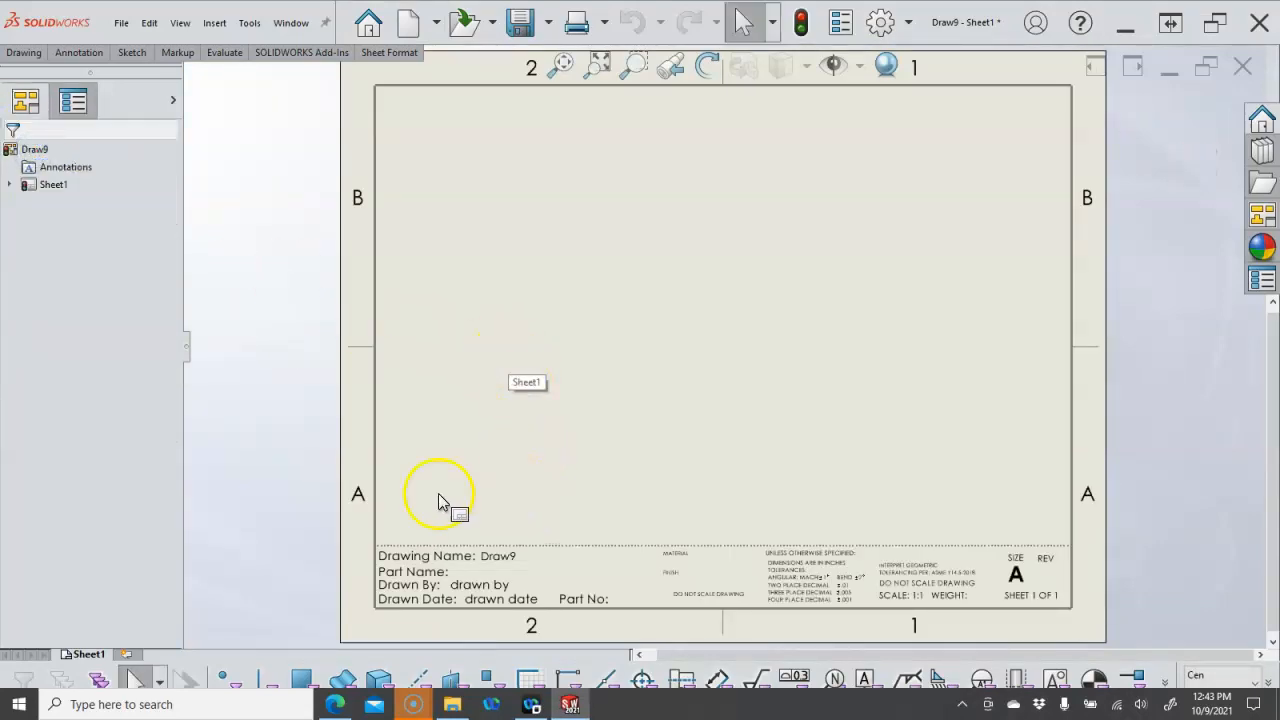
Step: Open the drawing's sheet format for editing at the title block
scroll(488, 560, down, 3)
scroll(486, 571, up, 4)
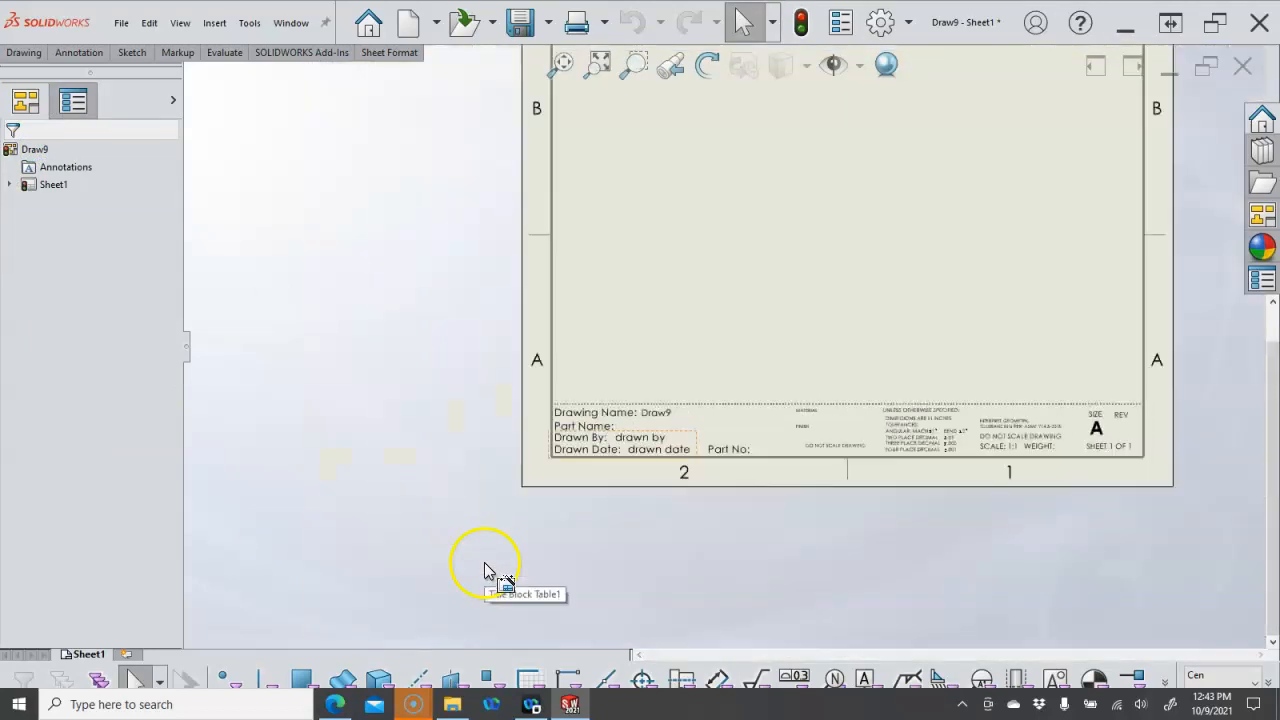
scroll(601, 478, down, 2)
scroll(842, 390, down, 1)
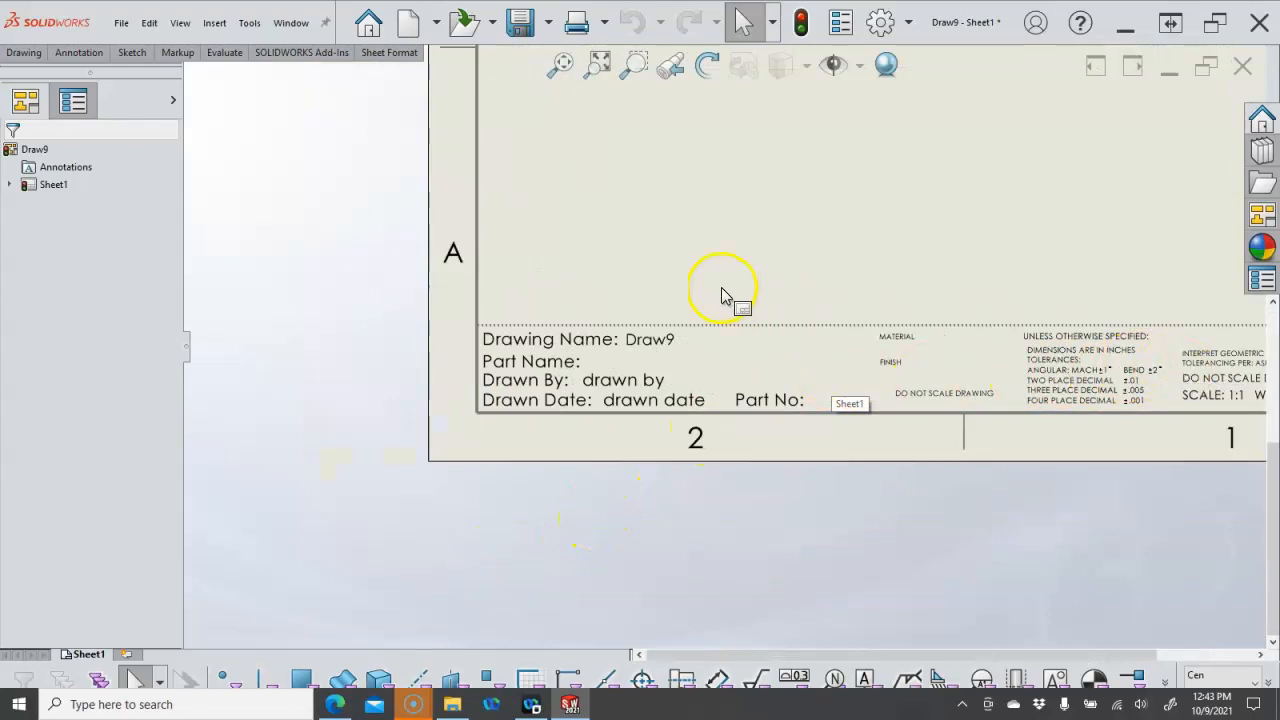
right_click(625, 255)
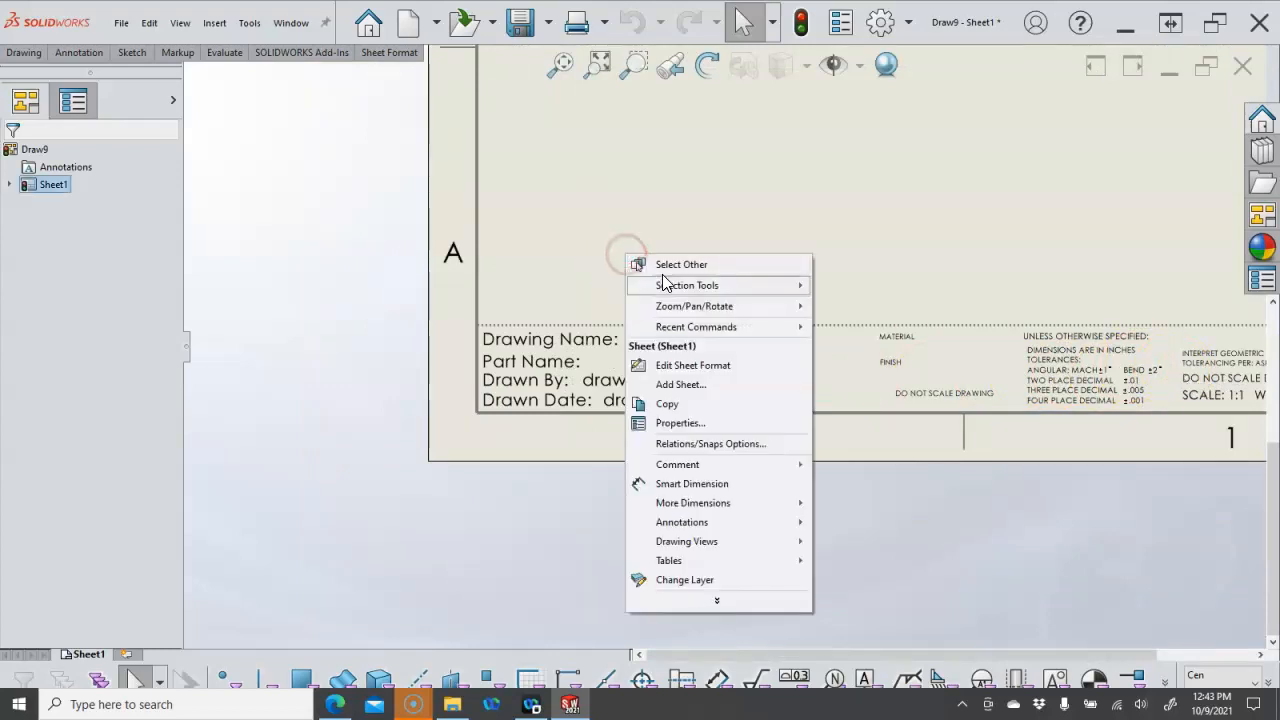
click(692, 365)
scroll(530, 345, down, 2)
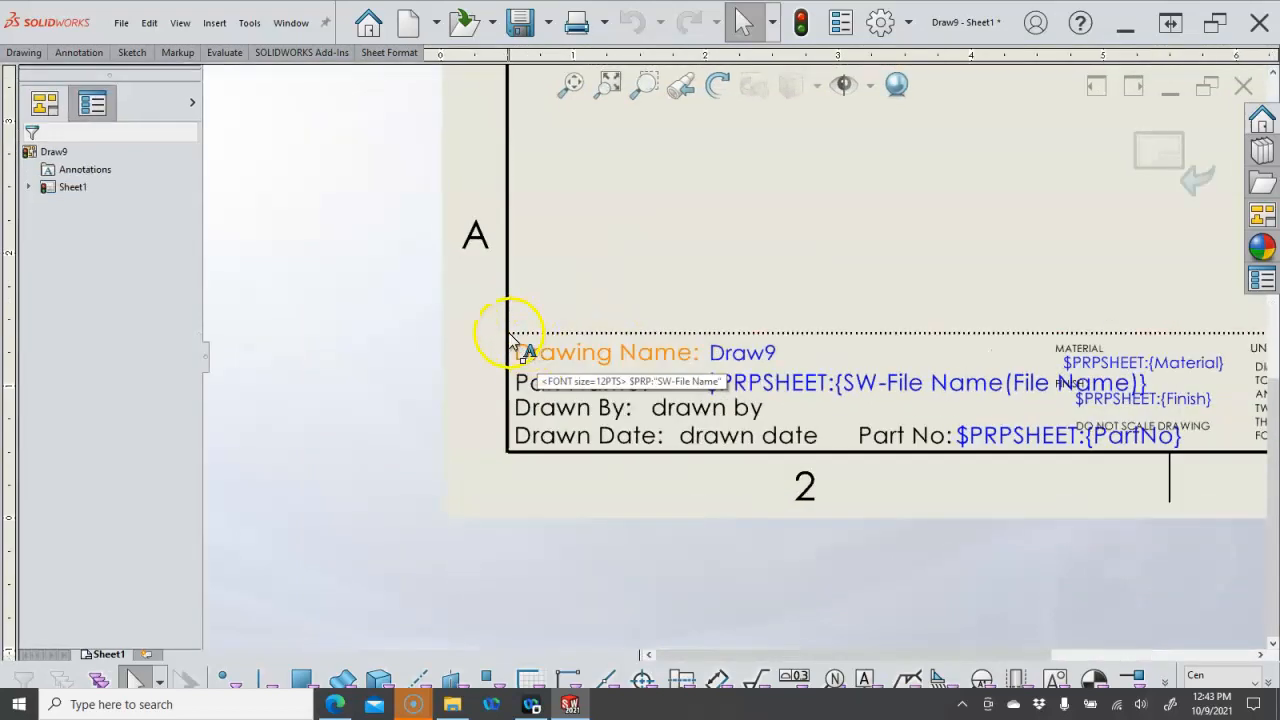
Step: Remove a relation at the left end of the dotted line along the title block's upper edge
click(510, 335)
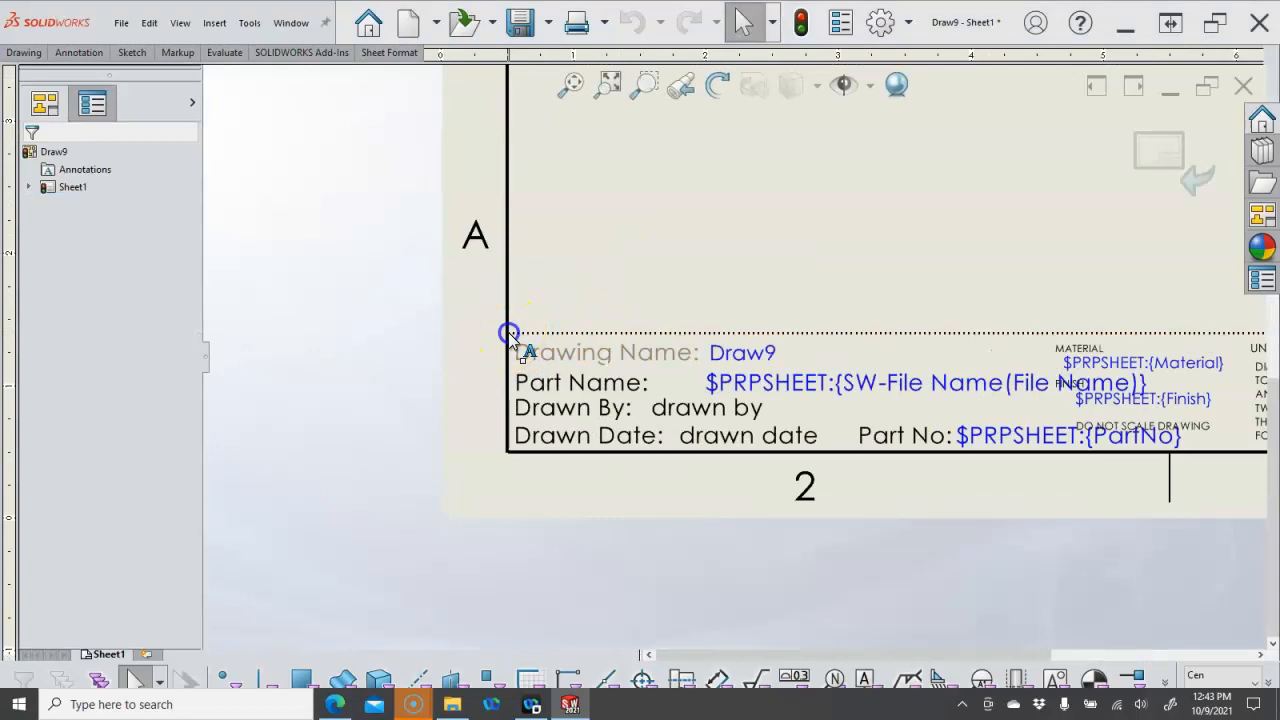
click(575, 332)
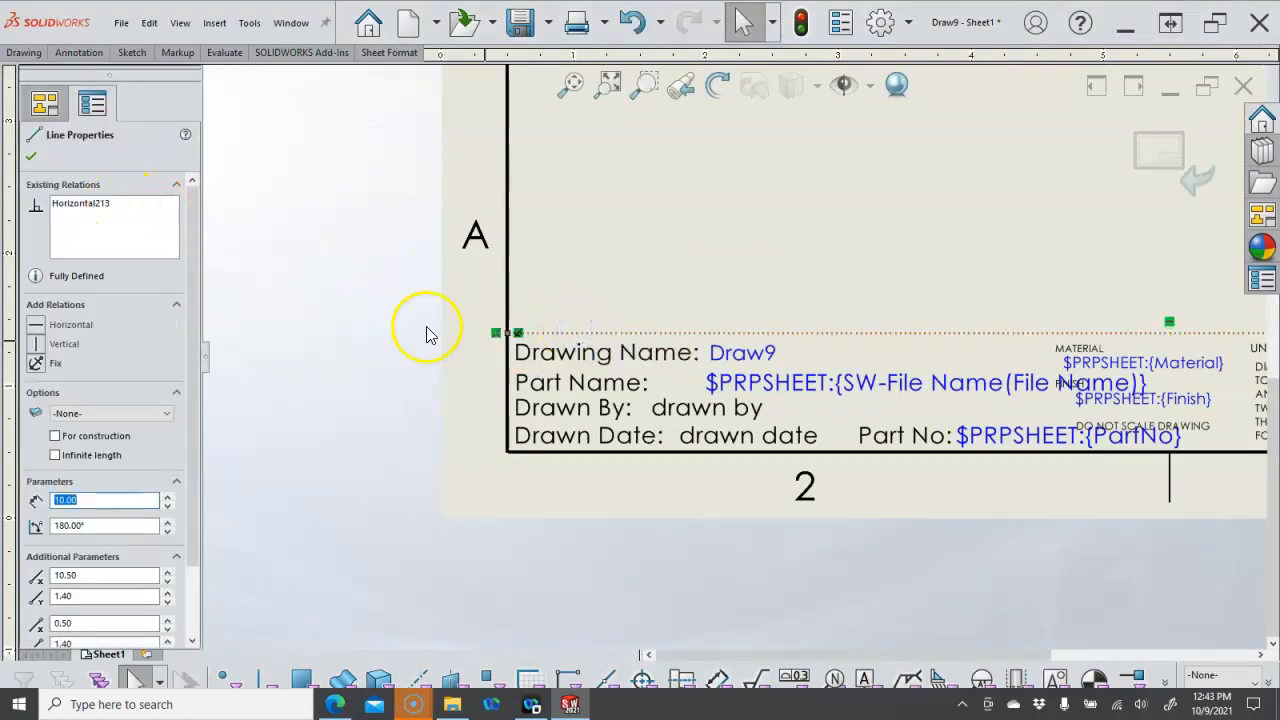
click(498, 335)
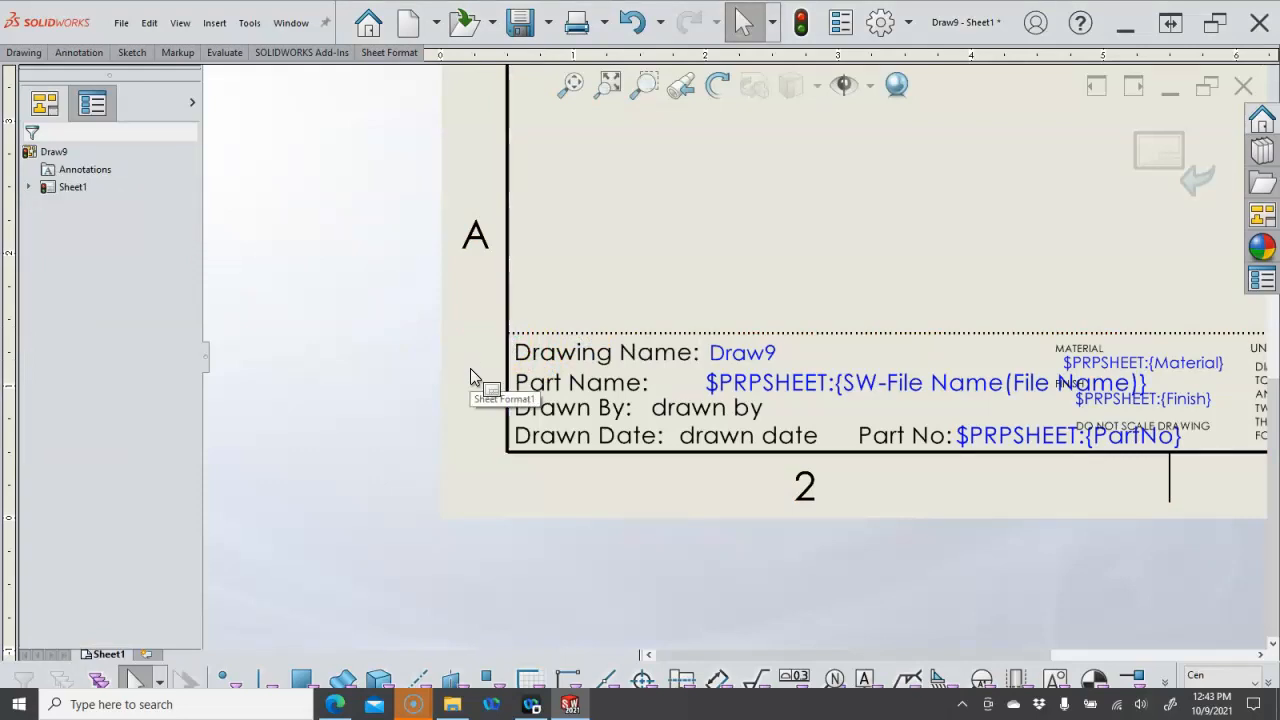
Step: Try to raise the title block's dotted upper line by moving it and editing its start Y coordinate
click(521, 333)
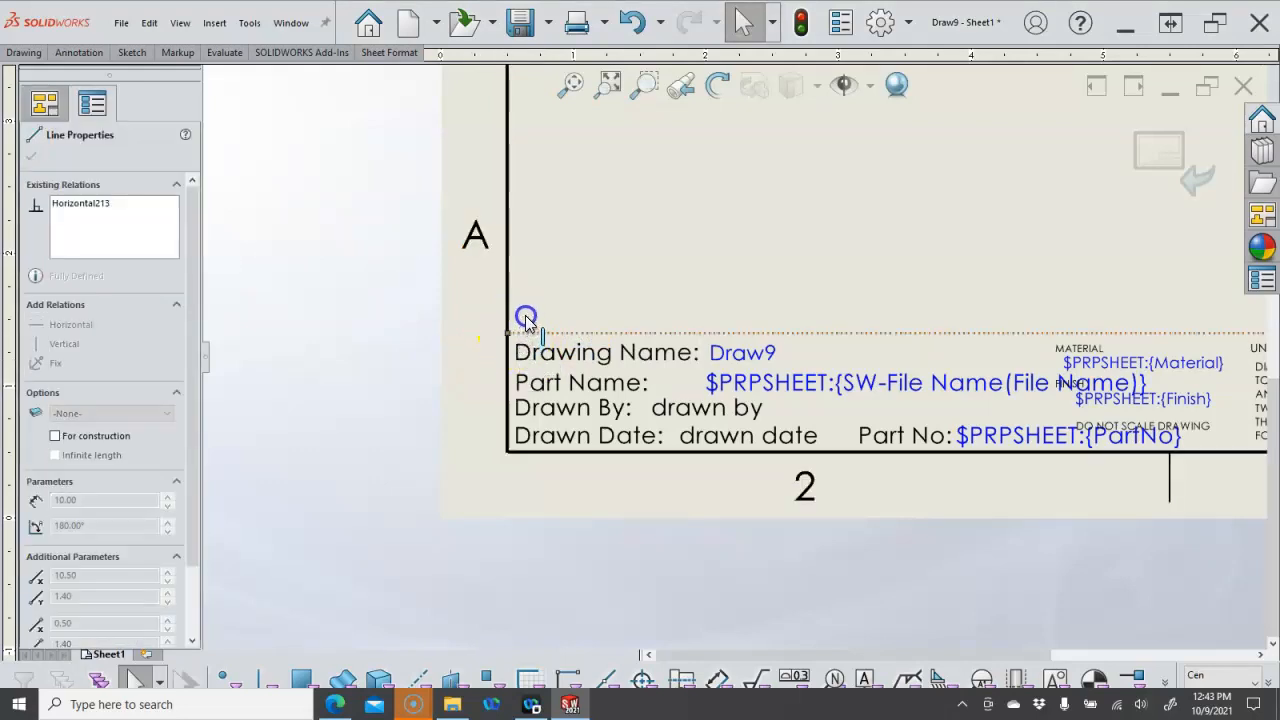
scroll(478, 334, up, 7)
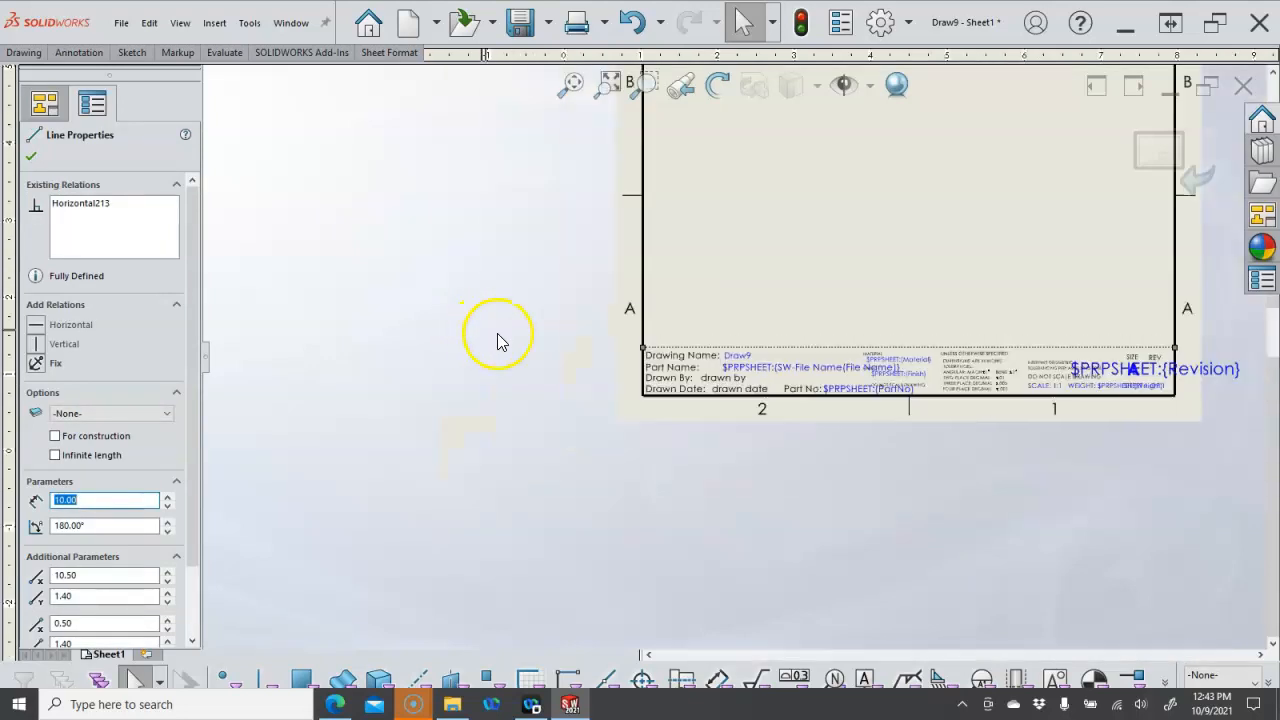
scroll(766, 391, down, 5)
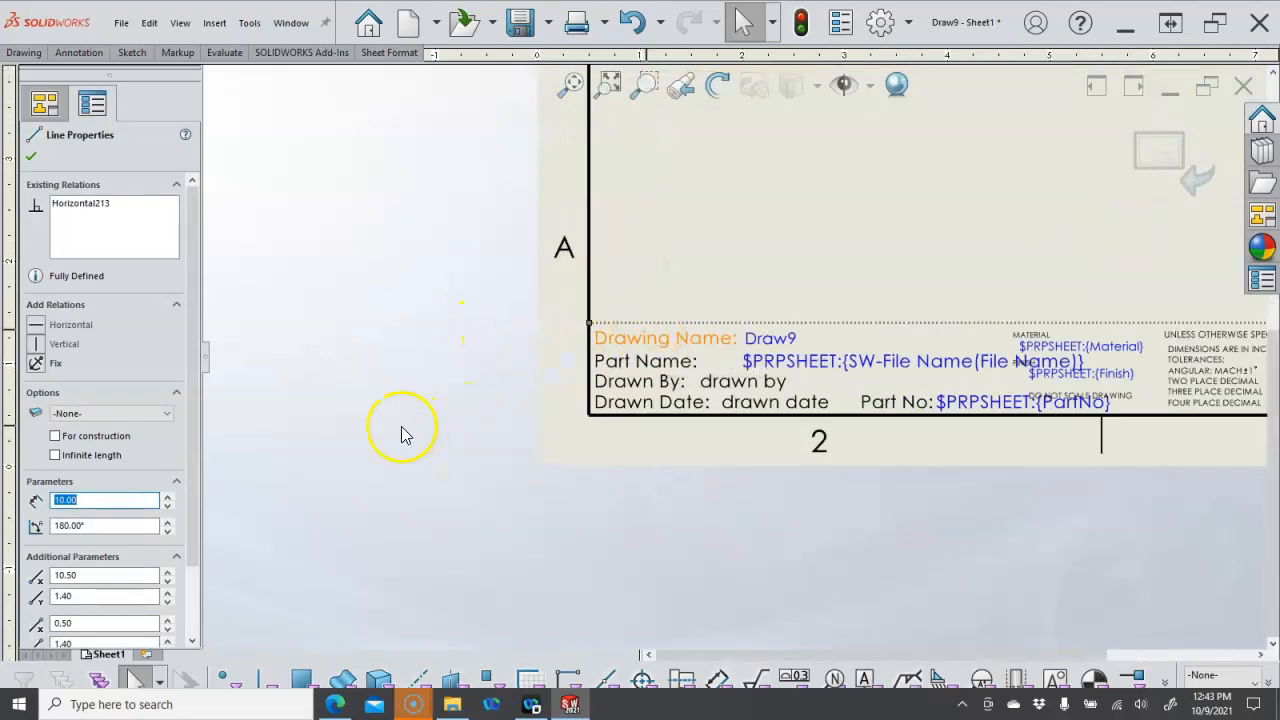
double_click(82, 595)
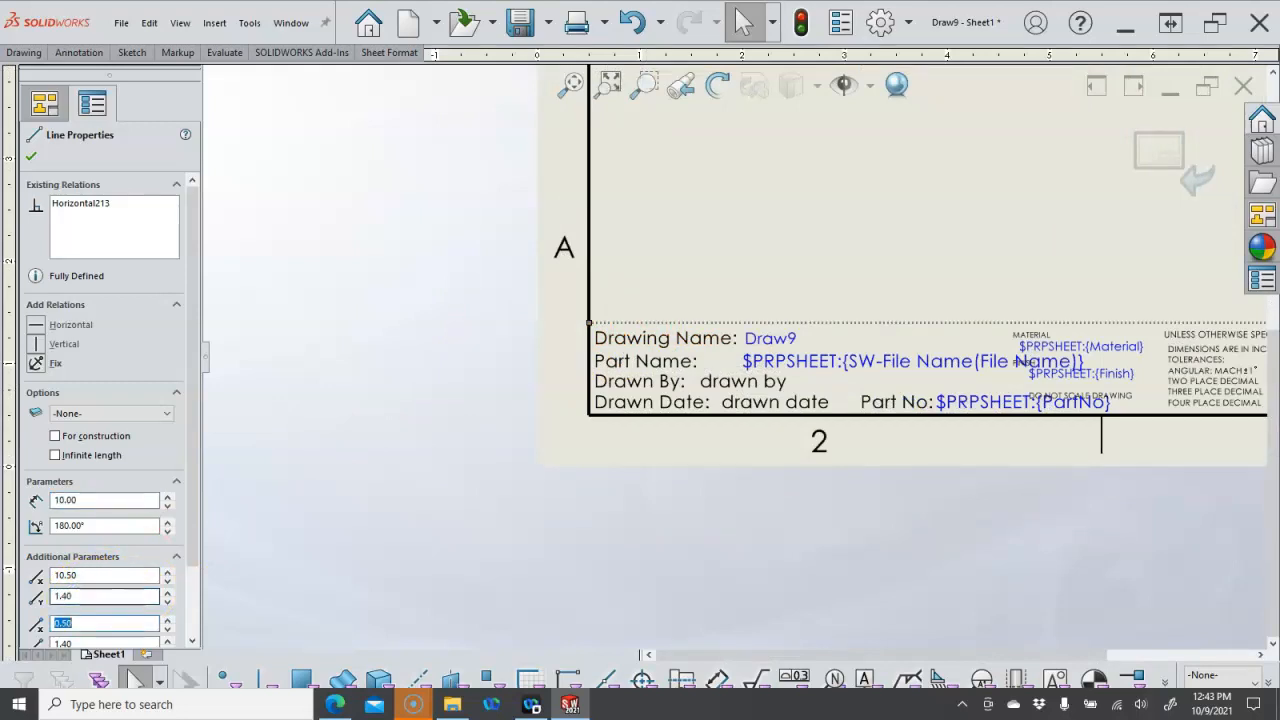
click(140, 595)
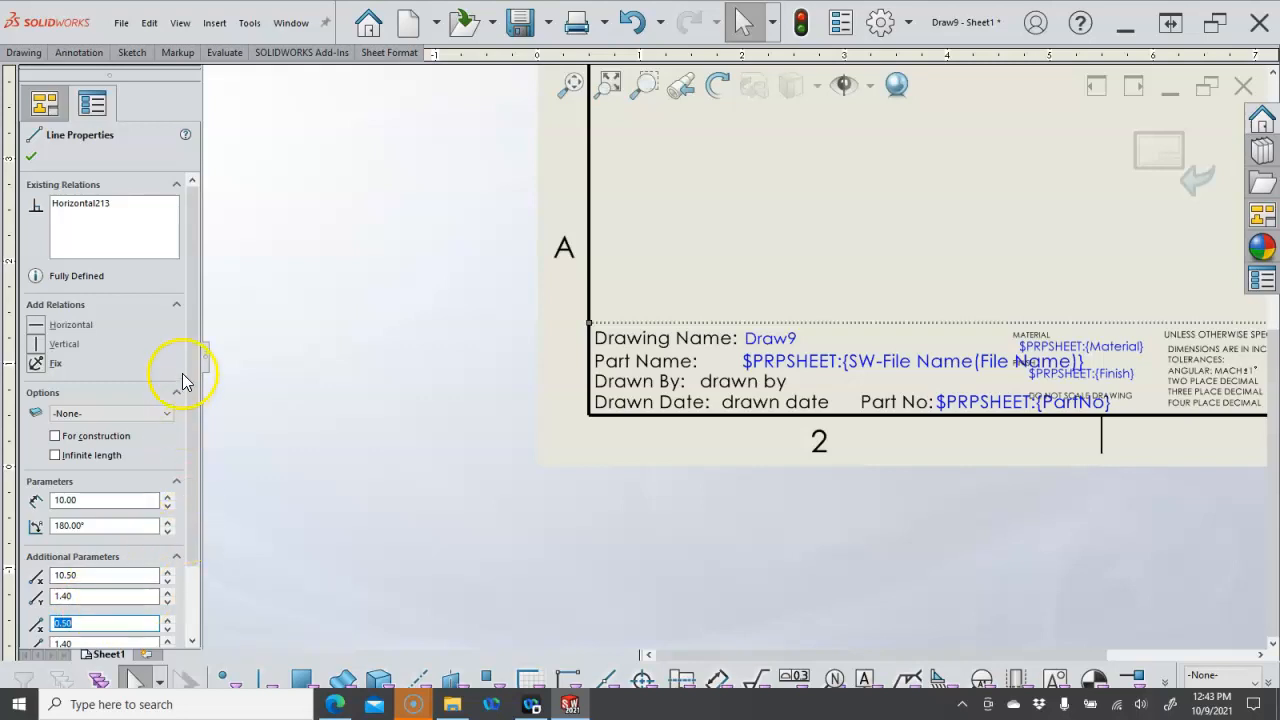
drag(189, 386, 197, 434)
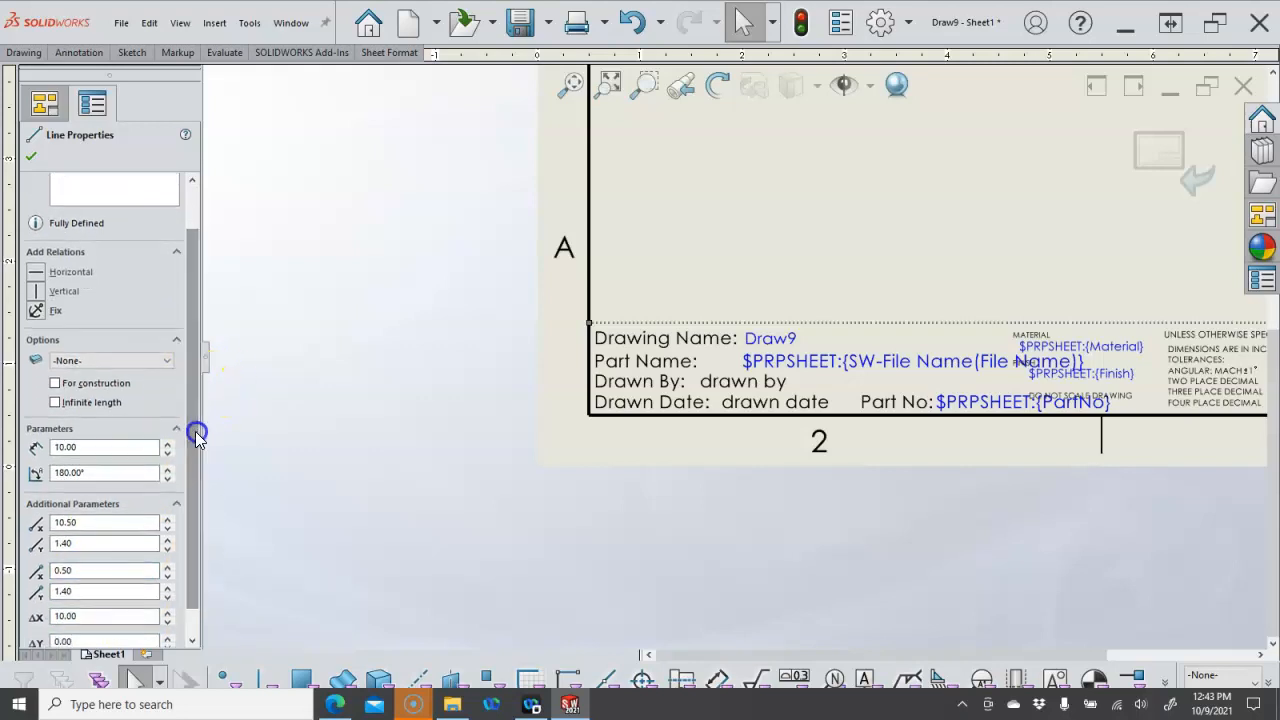
double_click(103, 543)
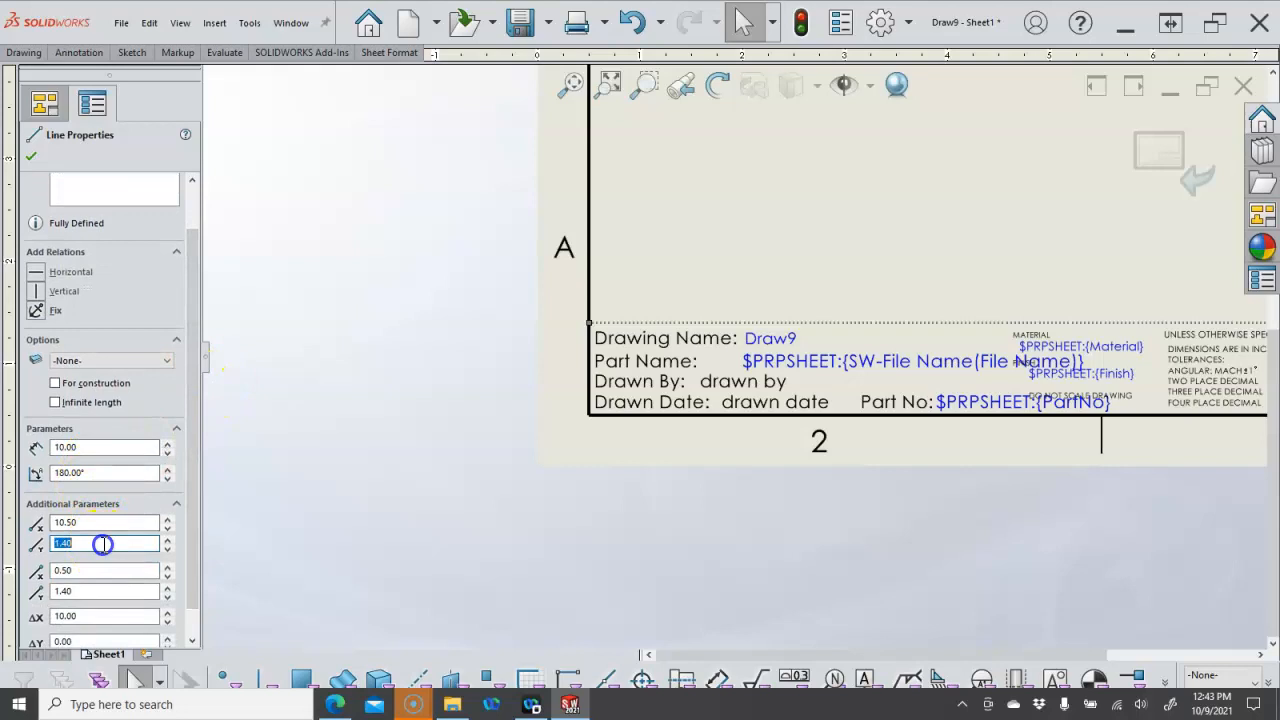
scroll(103, 543, down, 2)
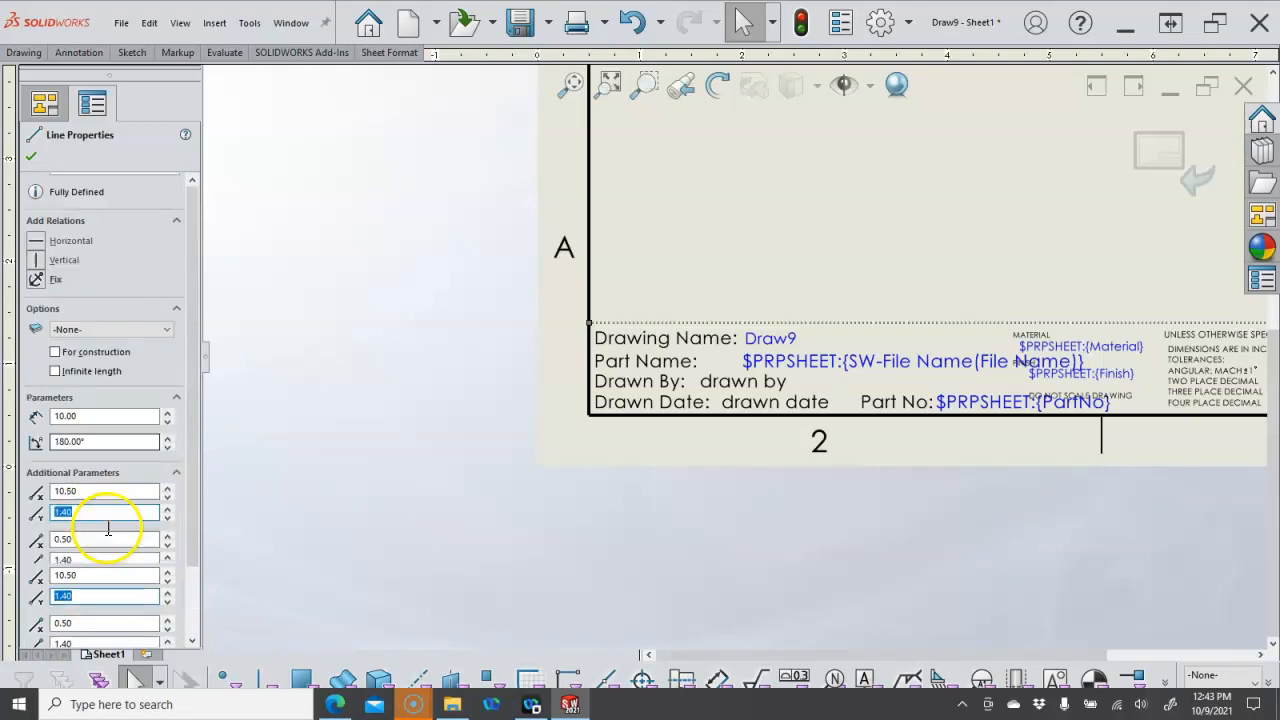
text(1.)
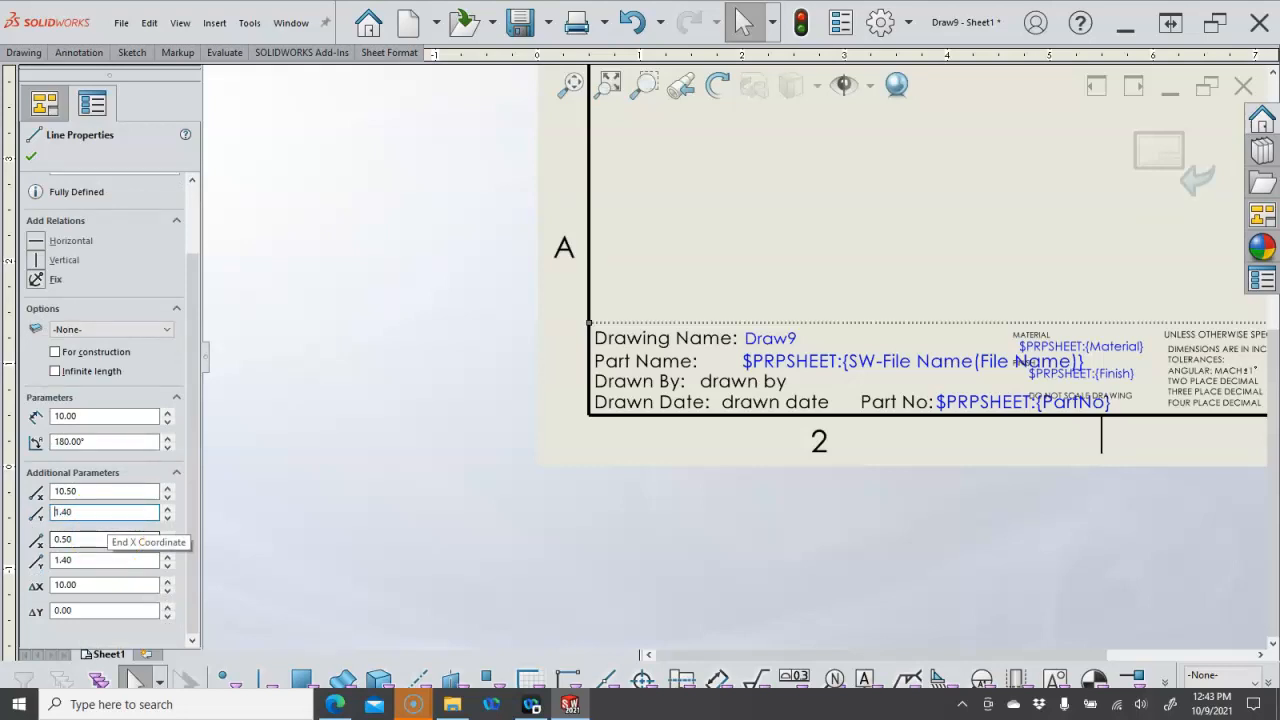
click(27, 160)
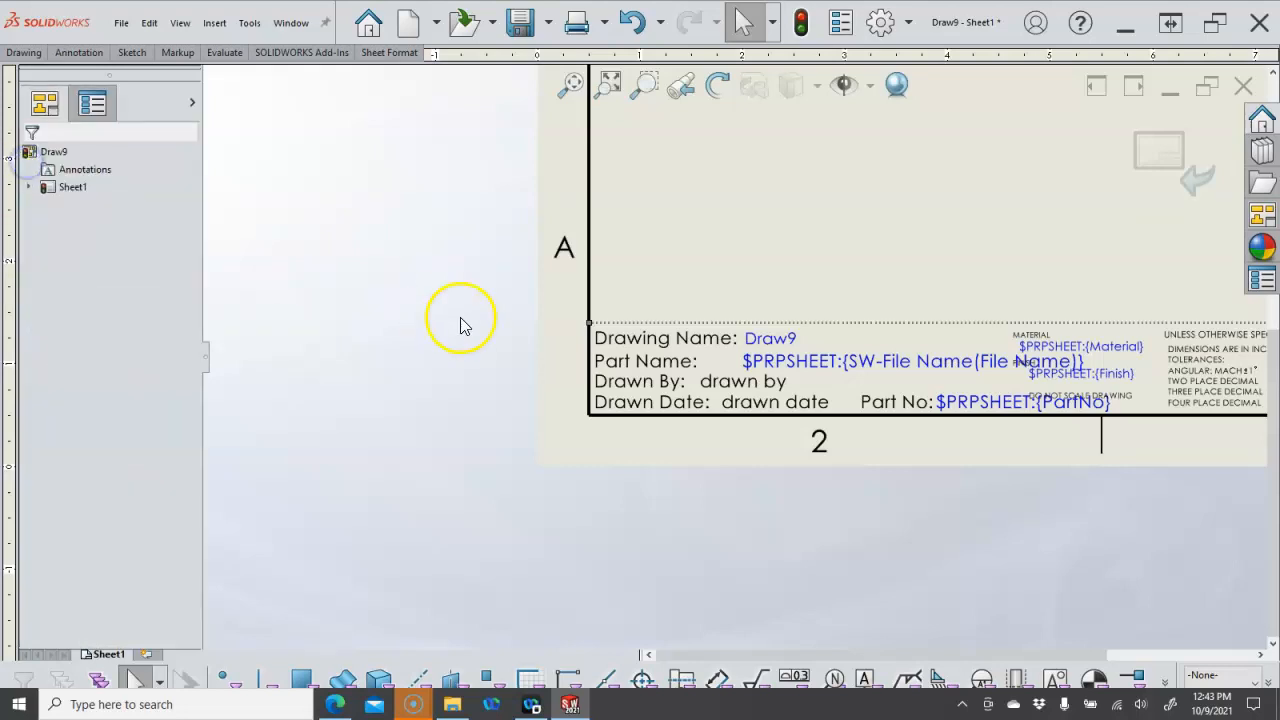
Step: Remove the remaining relation at the dotted line's left end and set the line's start Y coordinate to 1.50
click(822, 321)
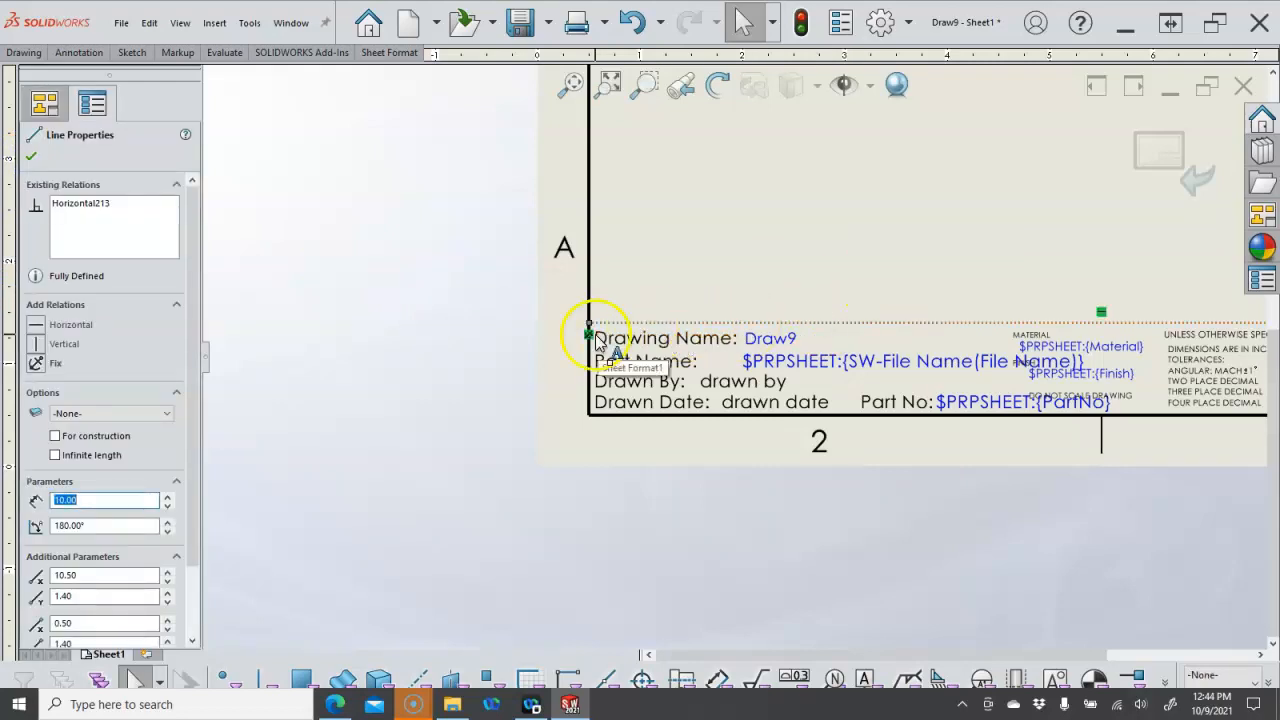
key(Escape)
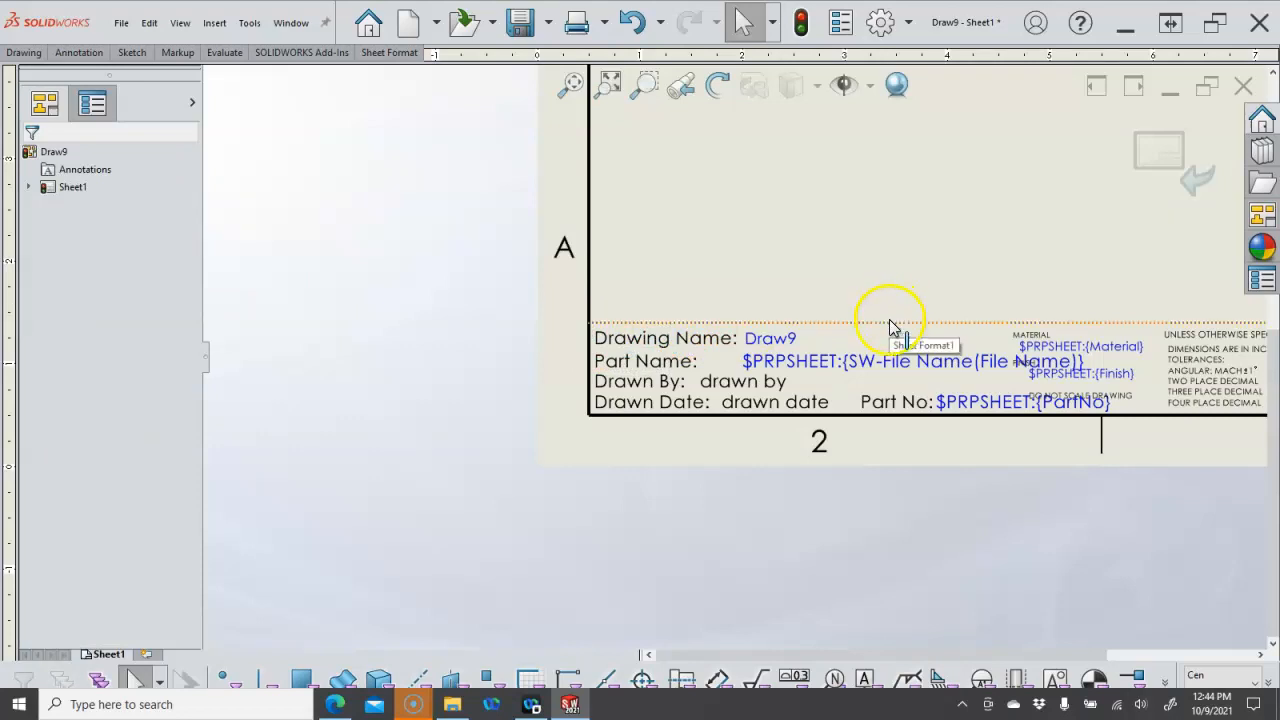
click(890, 322)
click(86, 597)
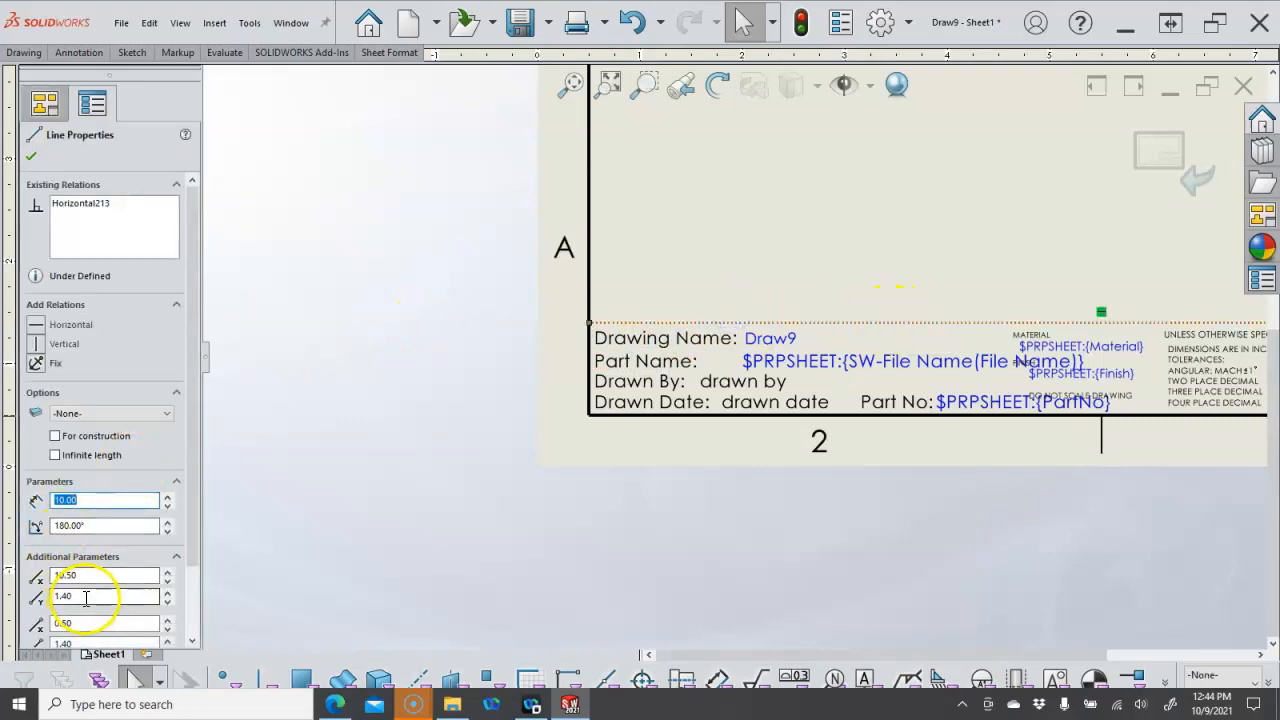
click(170, 594)
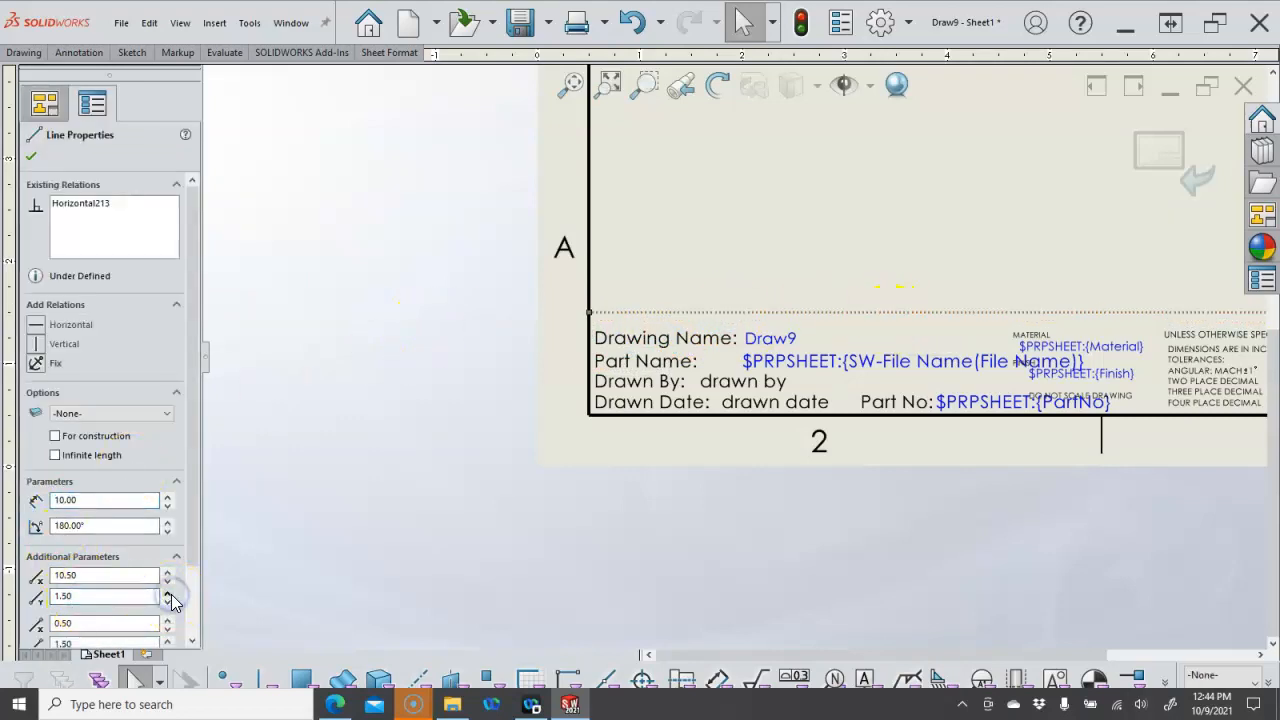
click(31, 156)
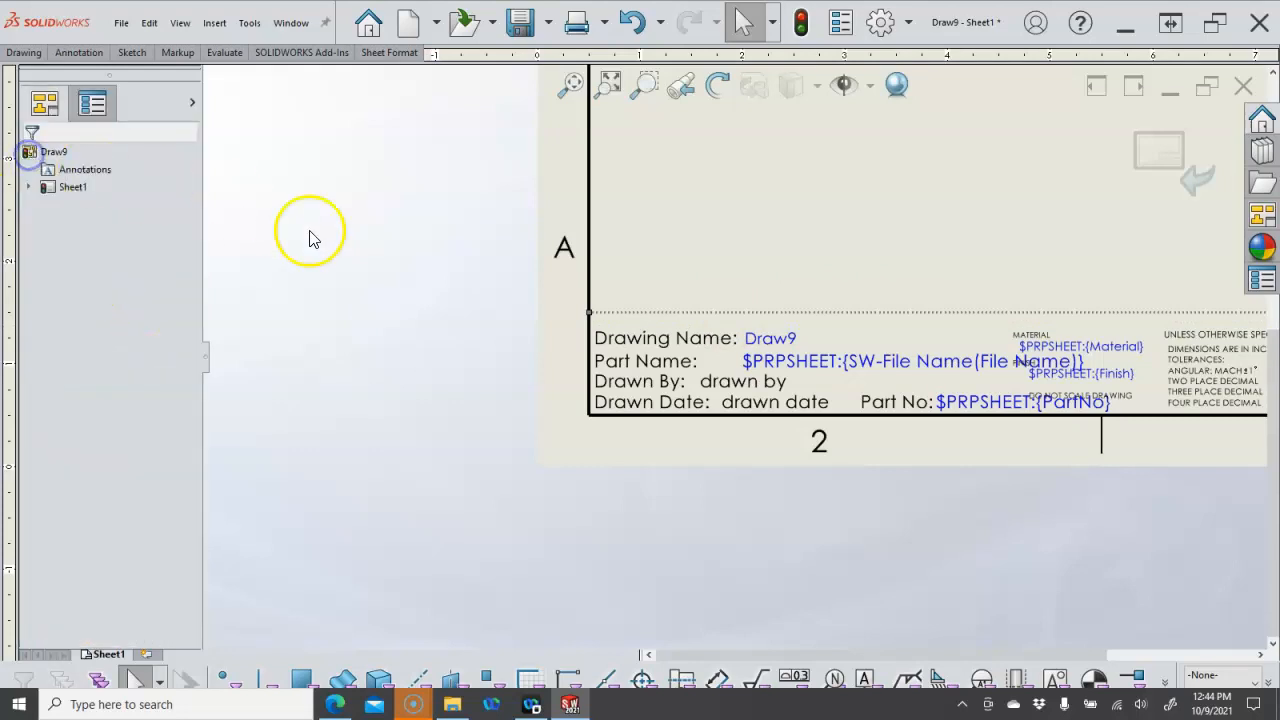
Step: Fix the left endpoint of the title block's dotted upper line in place
click(590, 312)
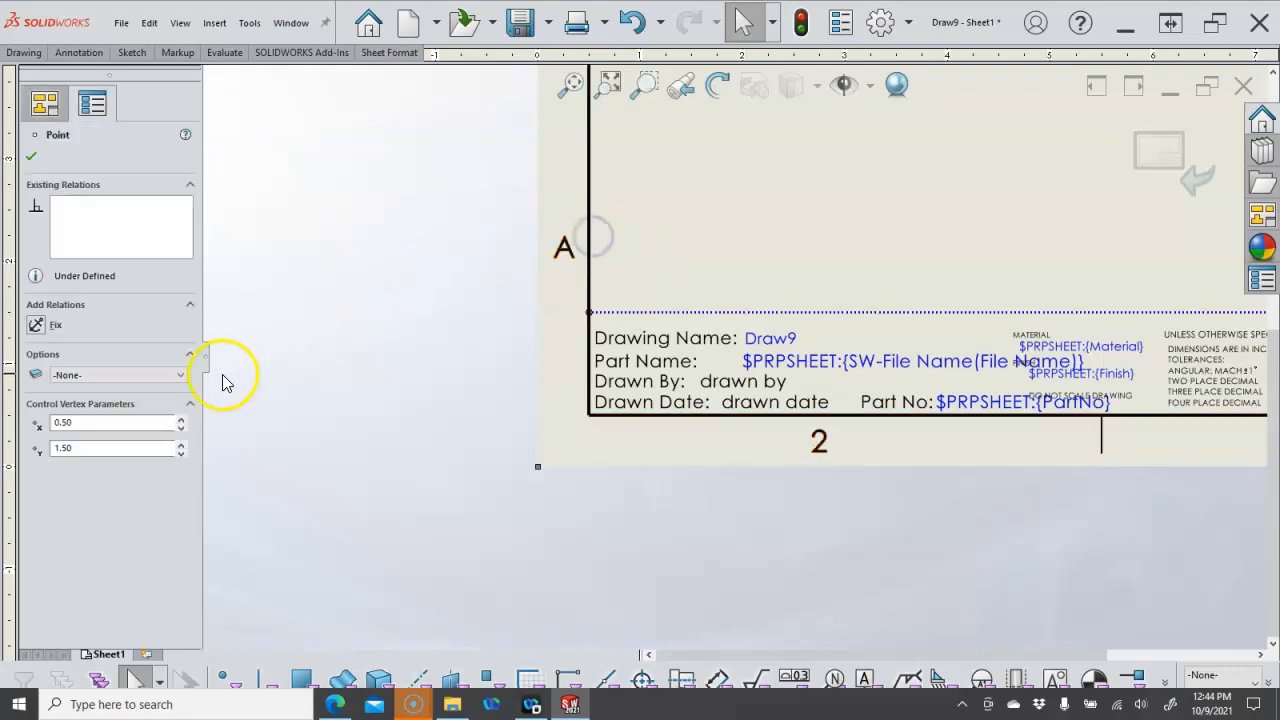
click(273, 366)
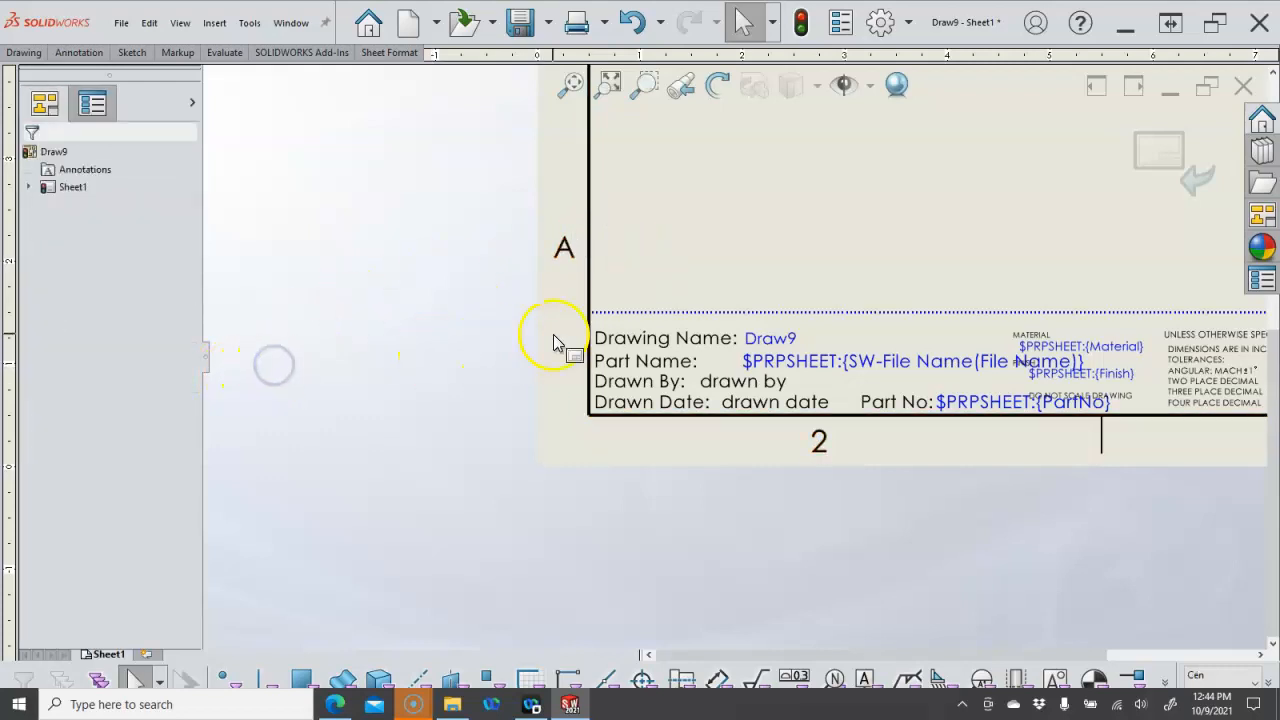
click(590, 312)
click(33, 324)
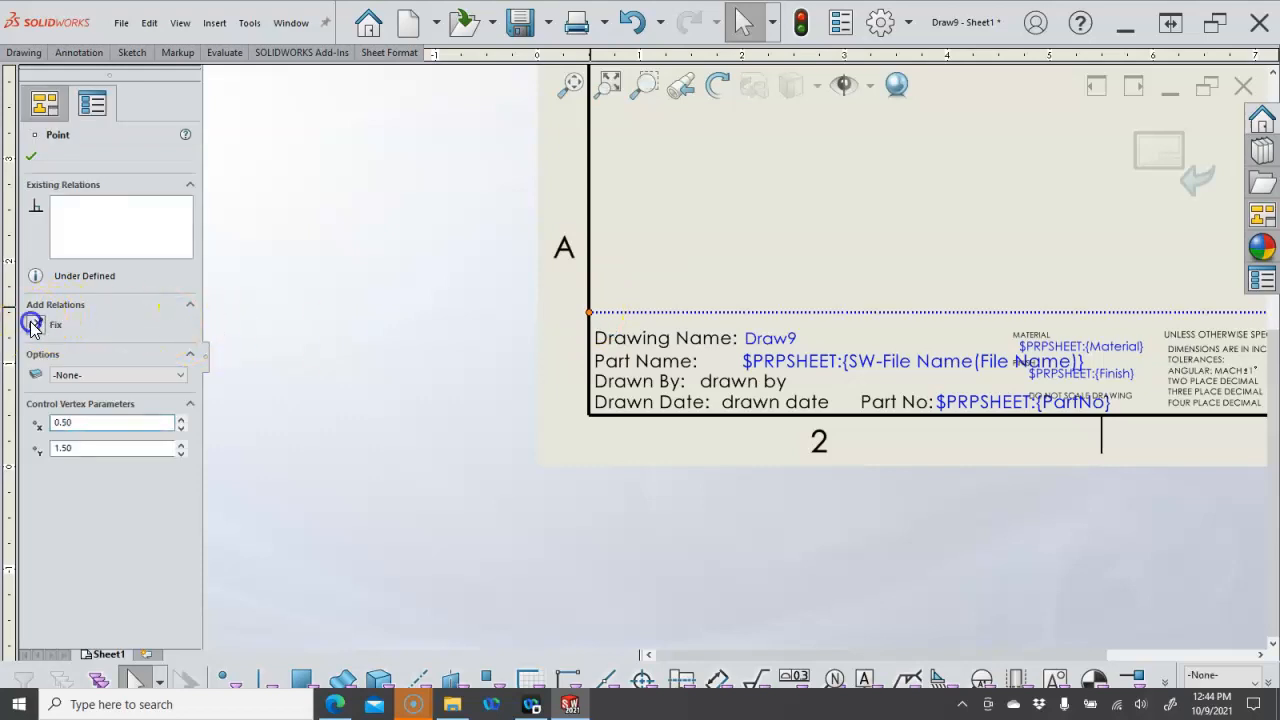
click(391, 322)
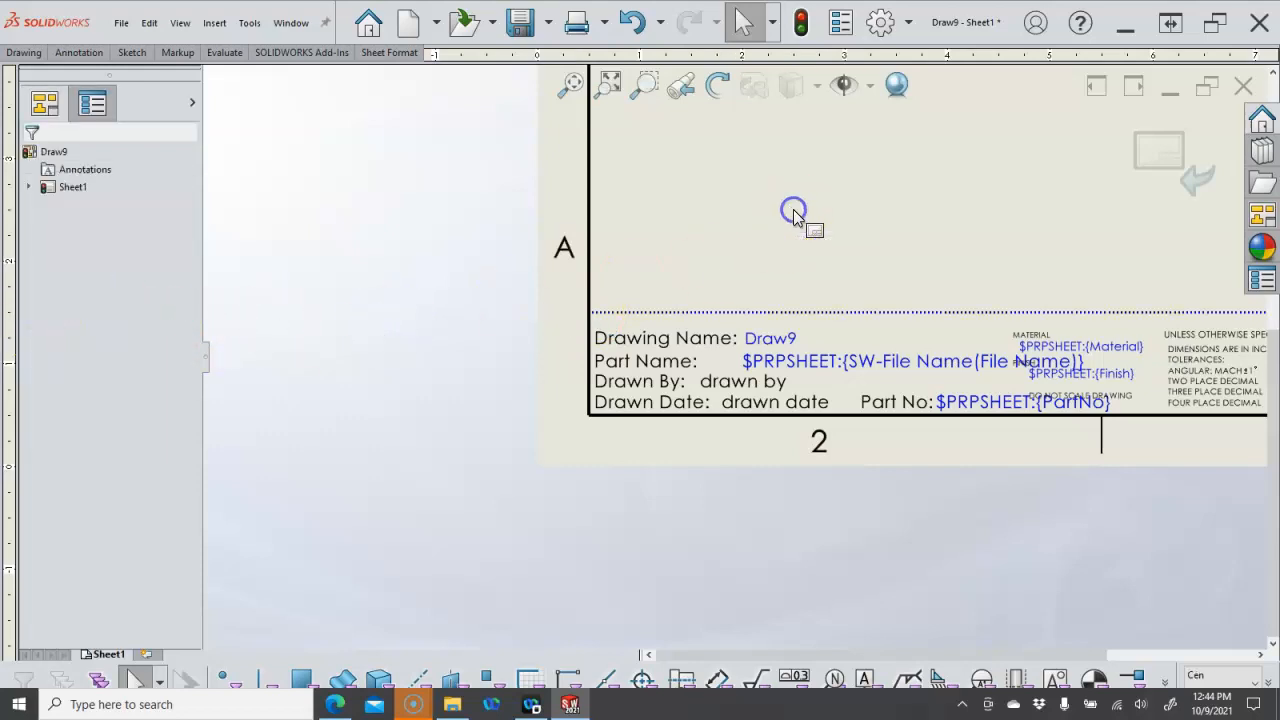
Step: Select the title block notes from Drawing Name to Part No together and set their font size to 10
scroll(780, 290, up, 3)
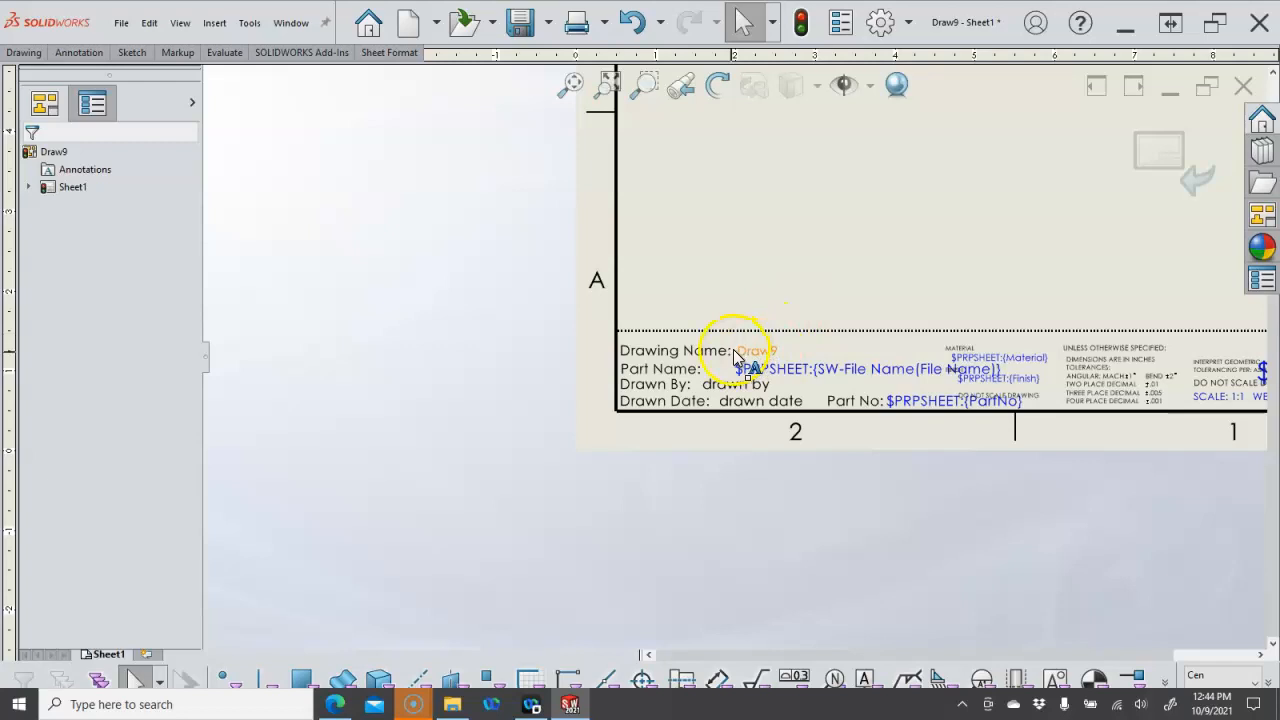
scroll(750, 375, down, 3)
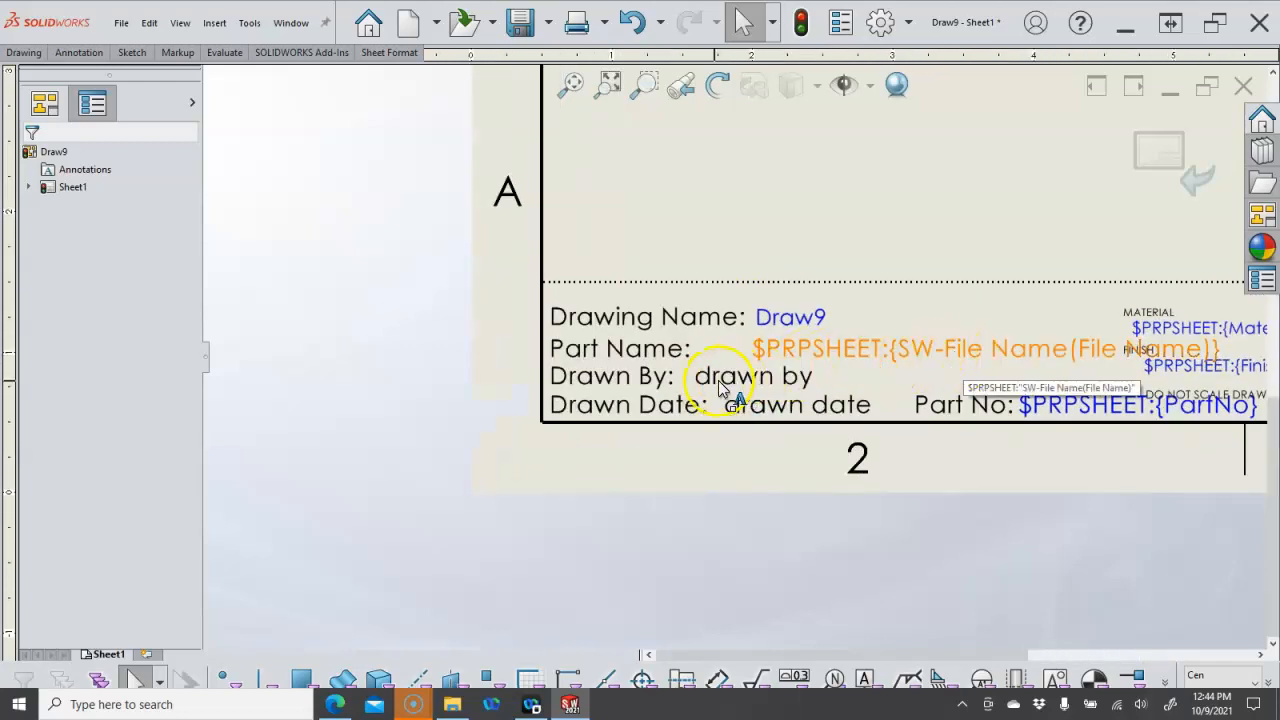
scroll(712, 380, down, 2)
scroll(629, 340, down, 1)
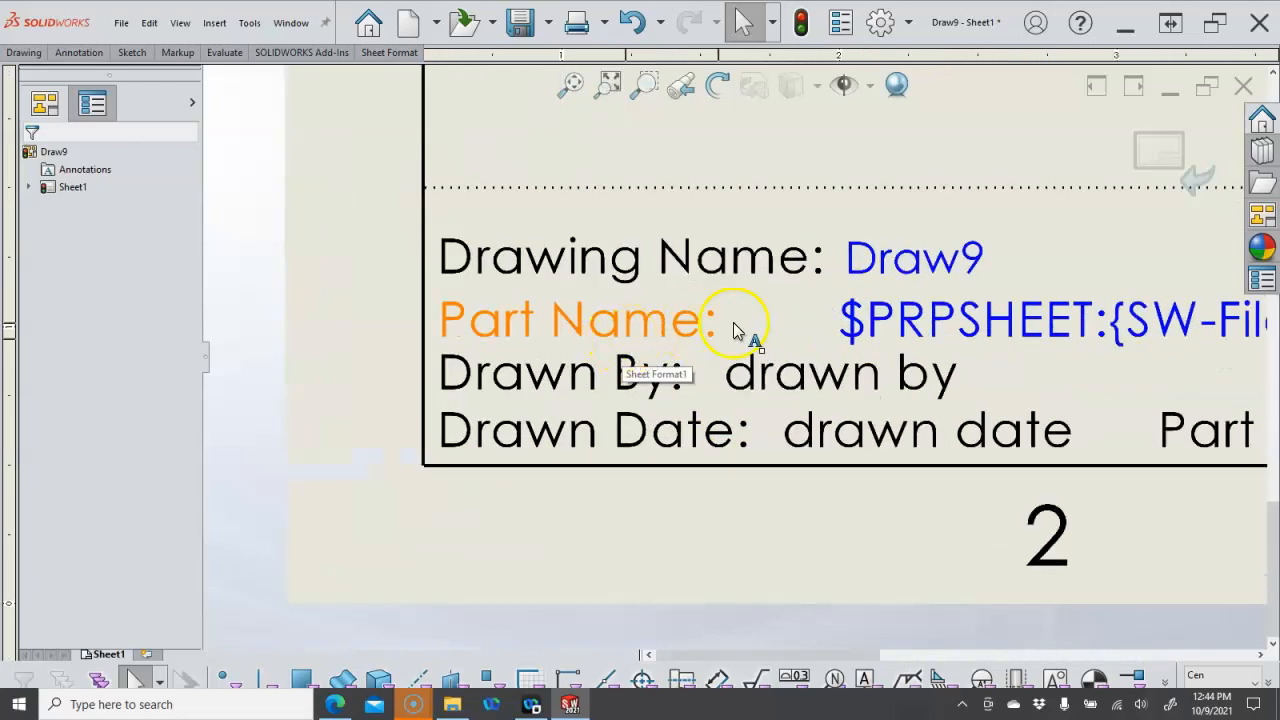
scroll(903, 314, up, 2)
scroll(909, 349, down, 1)
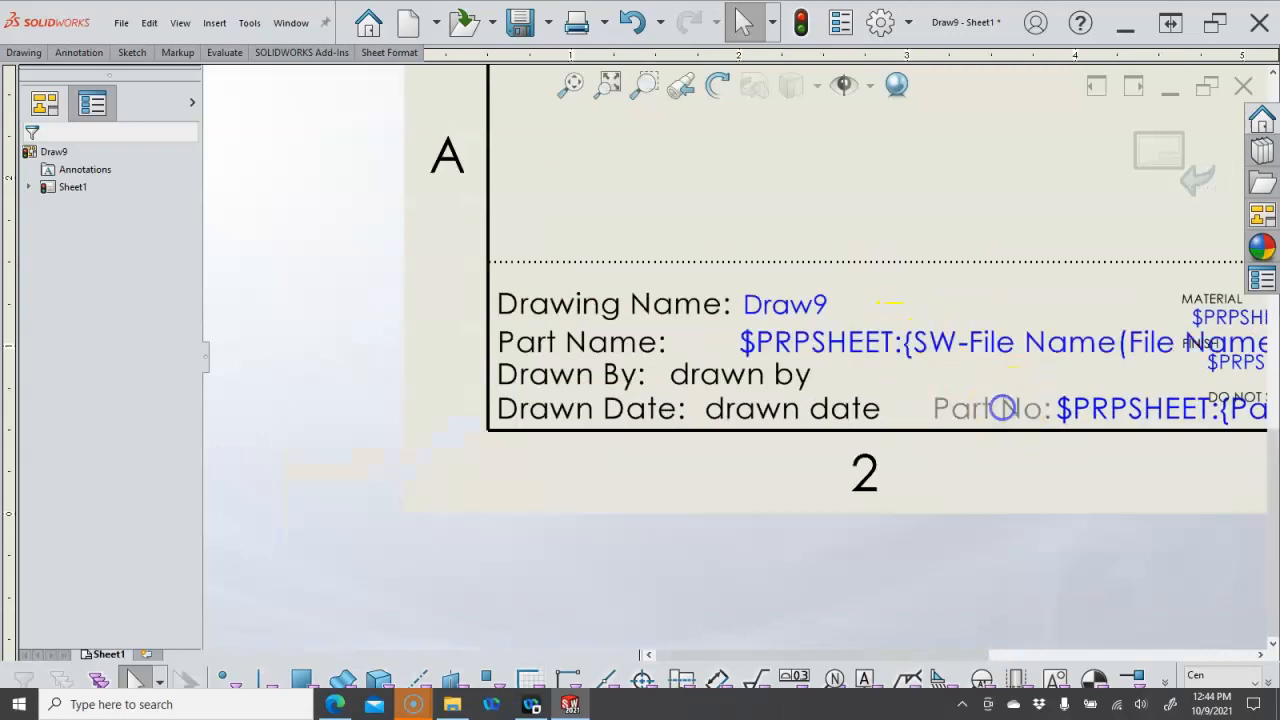
click(1069, 415)
click(1071, 455)
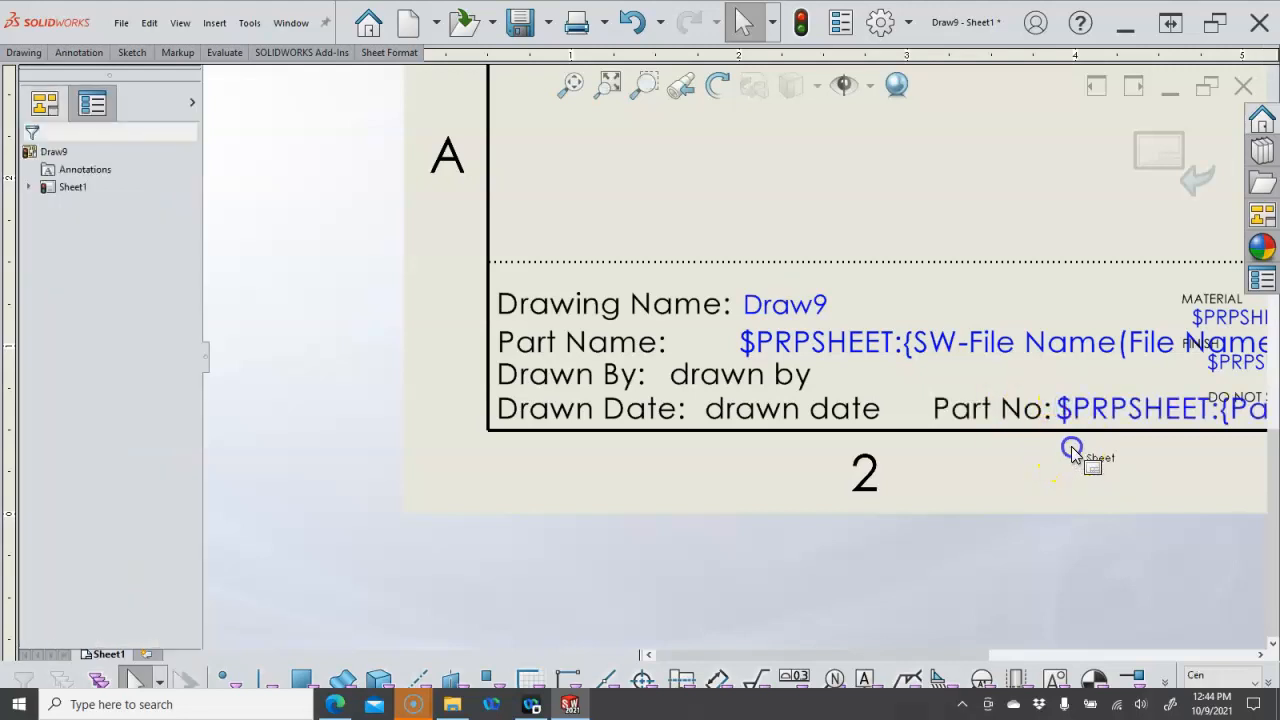
drag(1092, 282, 550, 411)
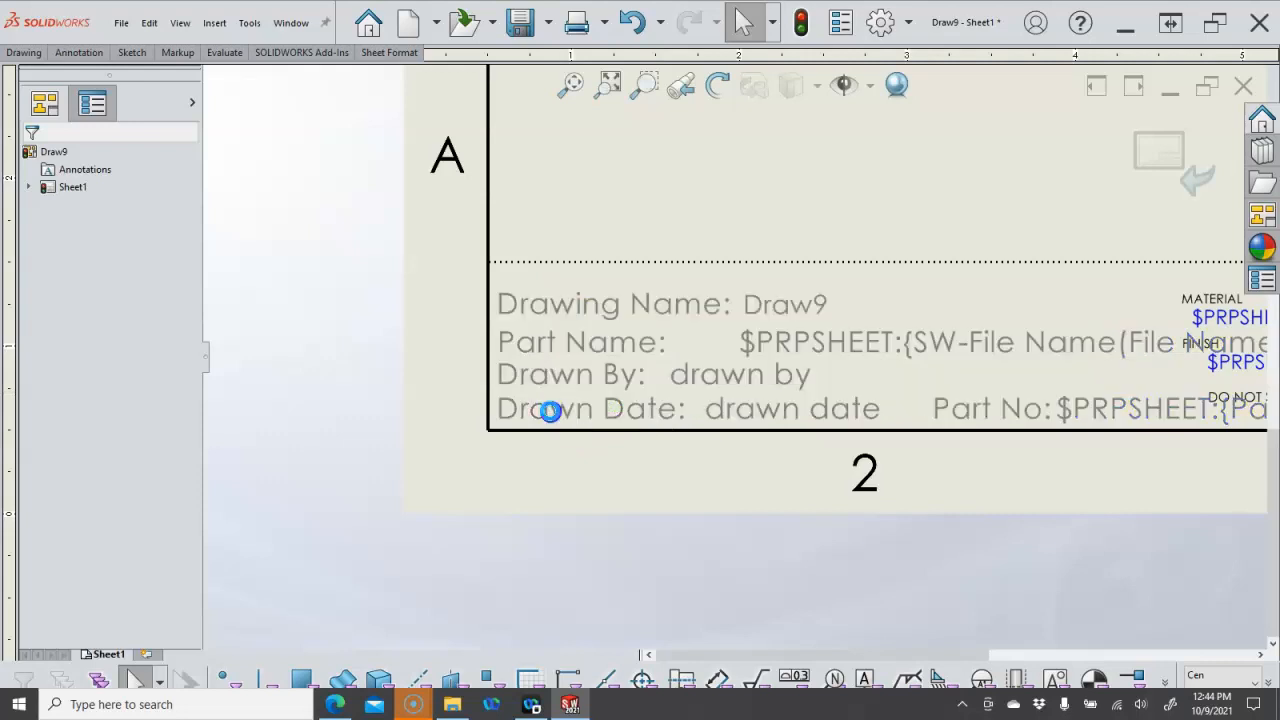
double_click(594, 299)
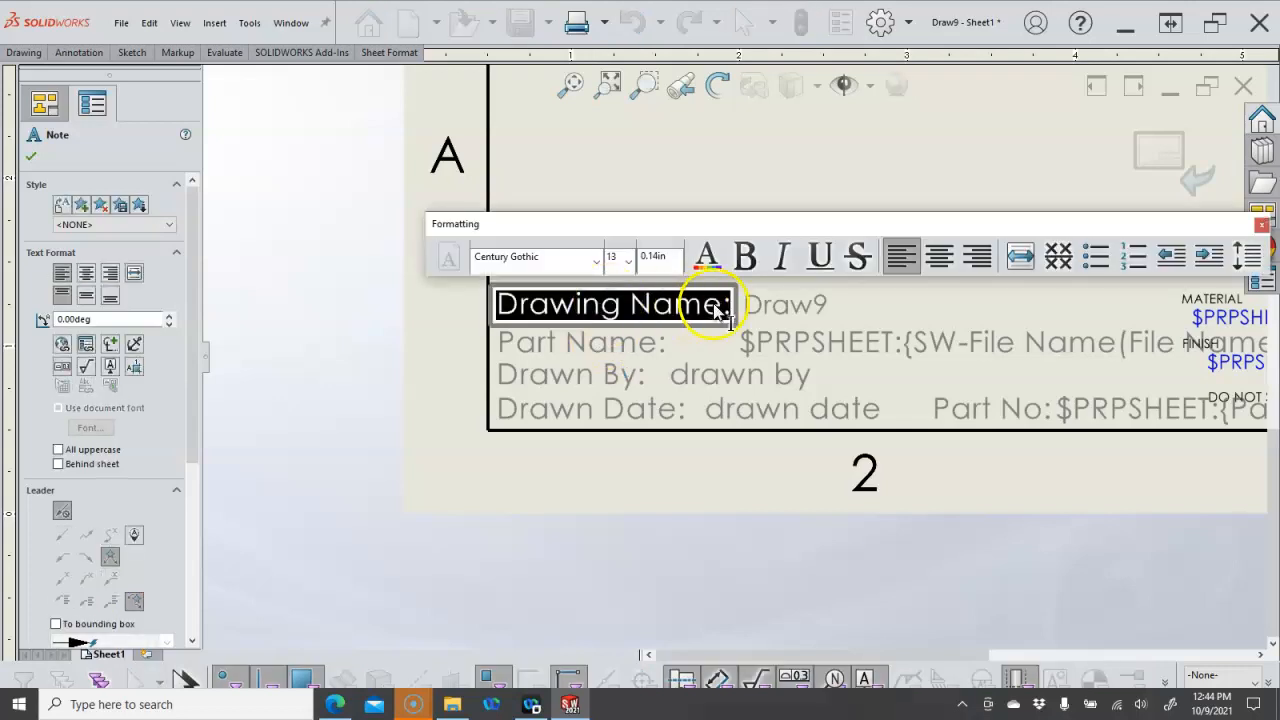
click(627, 259)
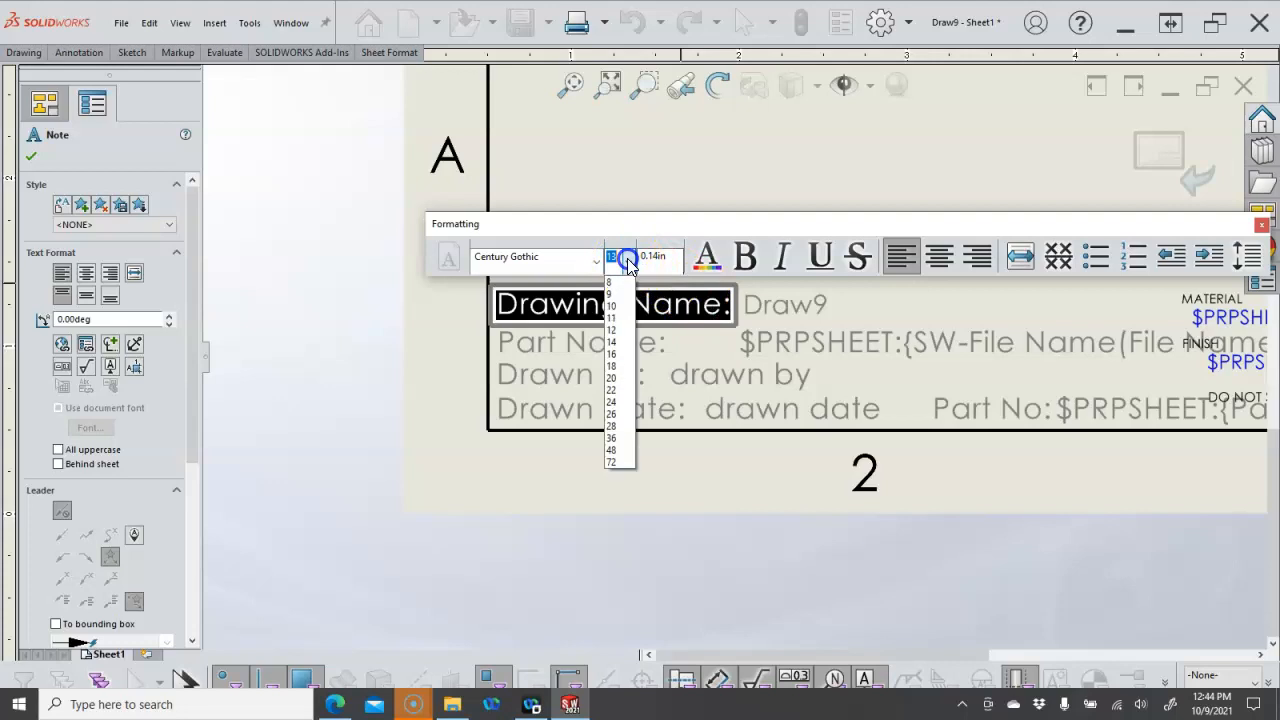
click(614, 308)
double_click(616, 310)
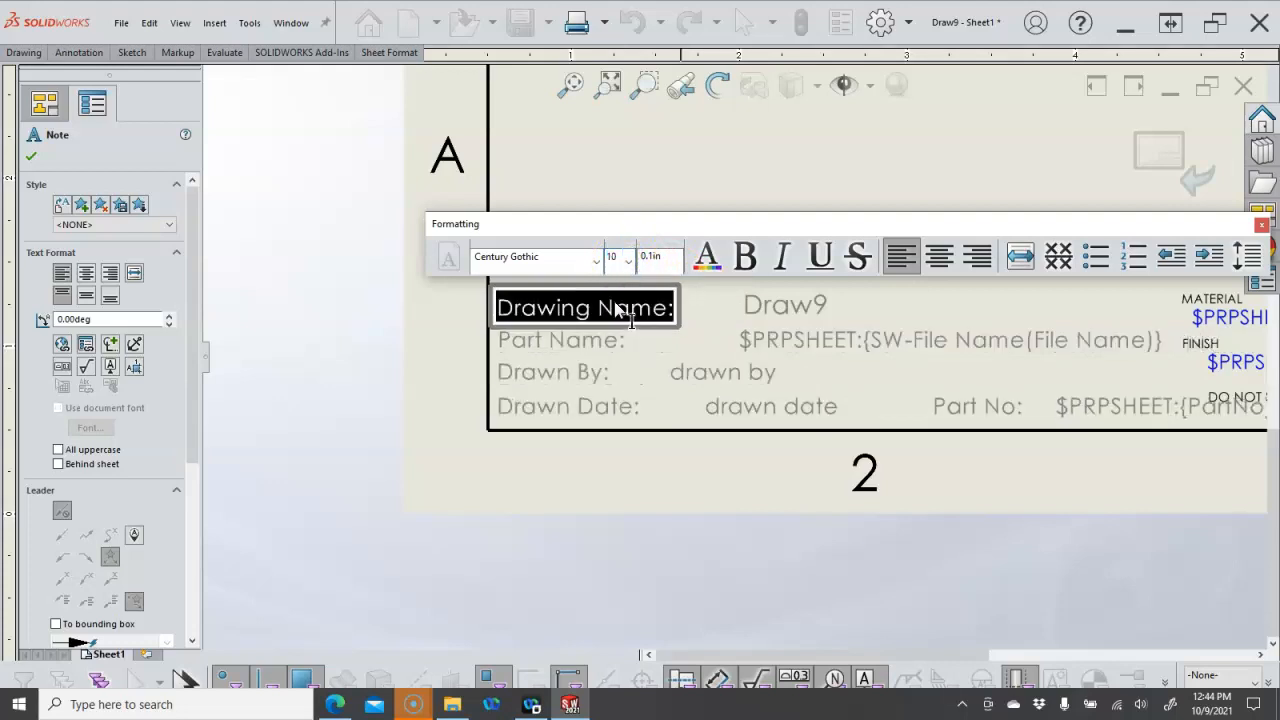
click(683, 175)
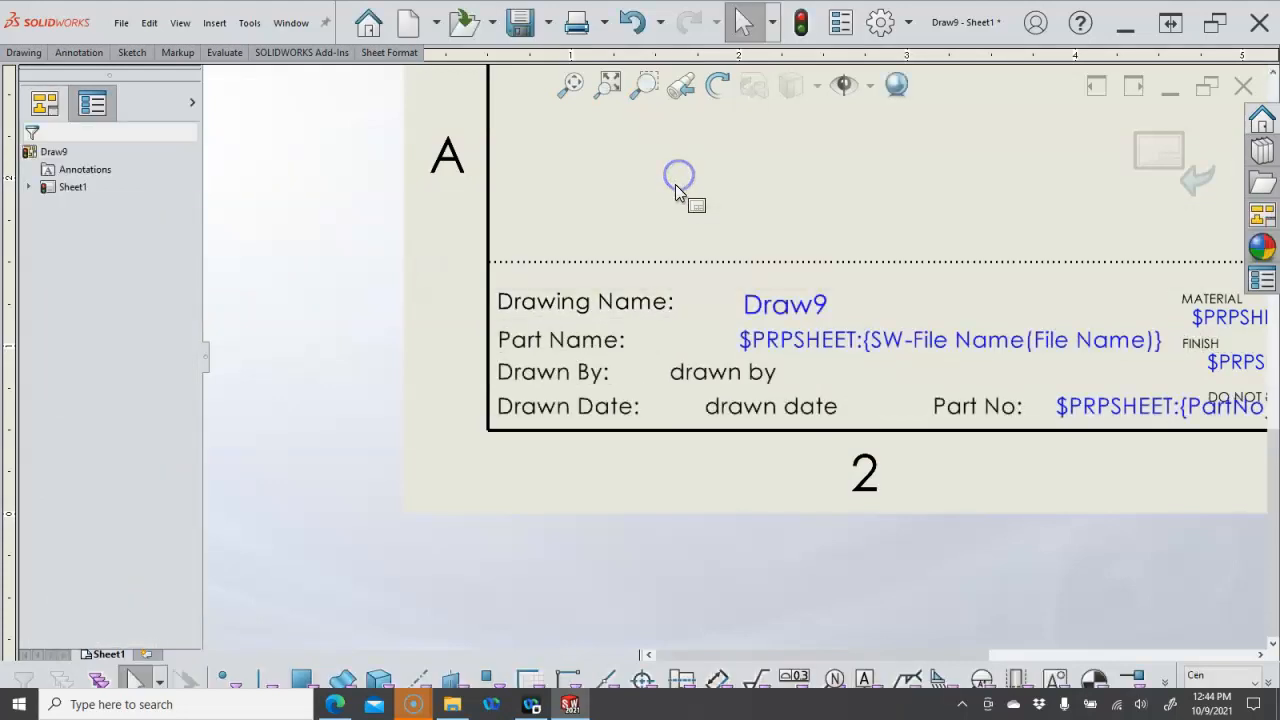
Step: Move the Drawing Name label up just below the dotted line and place its linked file name value right beside it
scroll(625, 325, down, 2)
drag(611, 300, 609, 279)
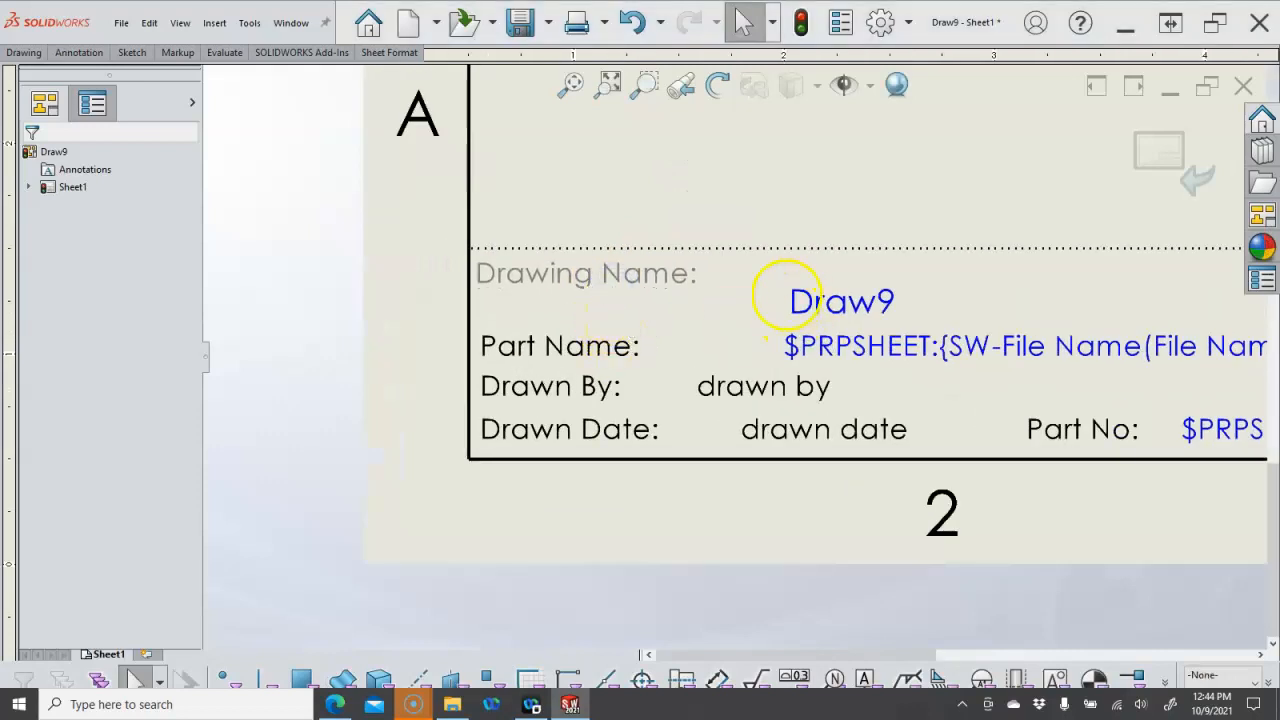
click(805, 303)
drag(868, 325, 822, 289)
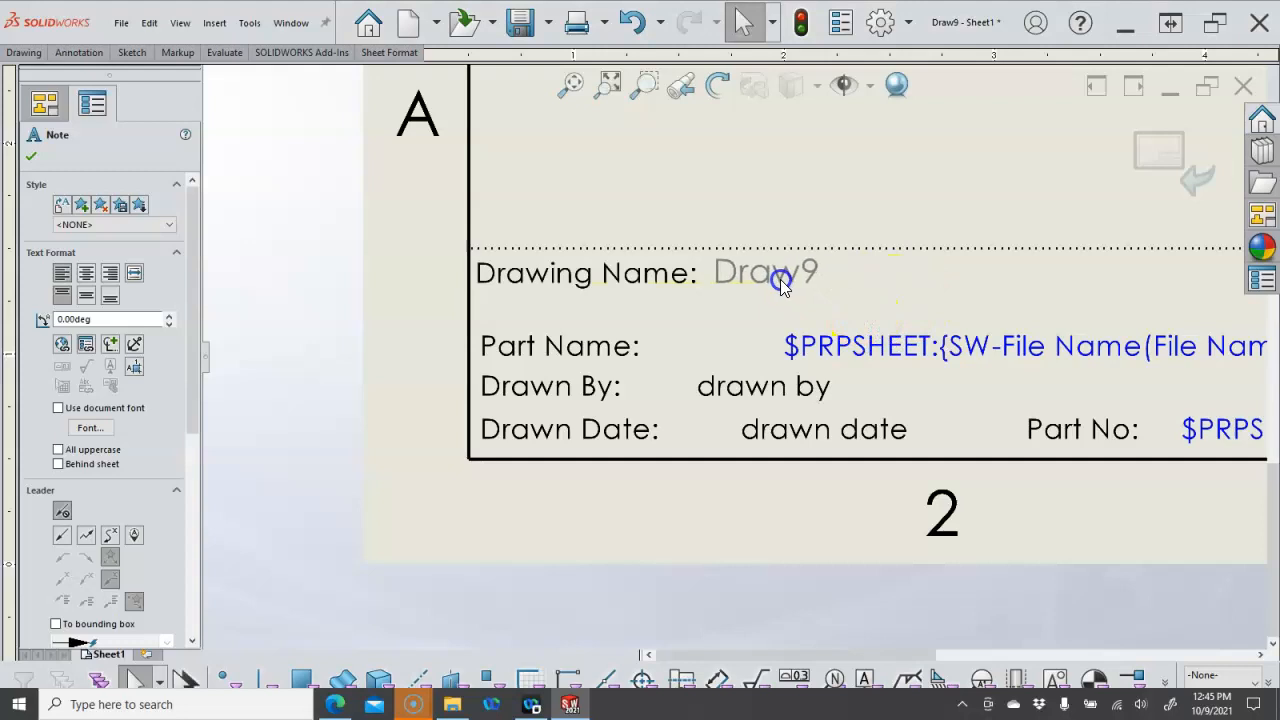
Step: Move the Part Name label directly beneath Drawing Name and place its linked file name value next to the label
click(607, 347)
drag(607, 347, 604, 304)
drag(838, 350, 700, 302)
click(743, 343)
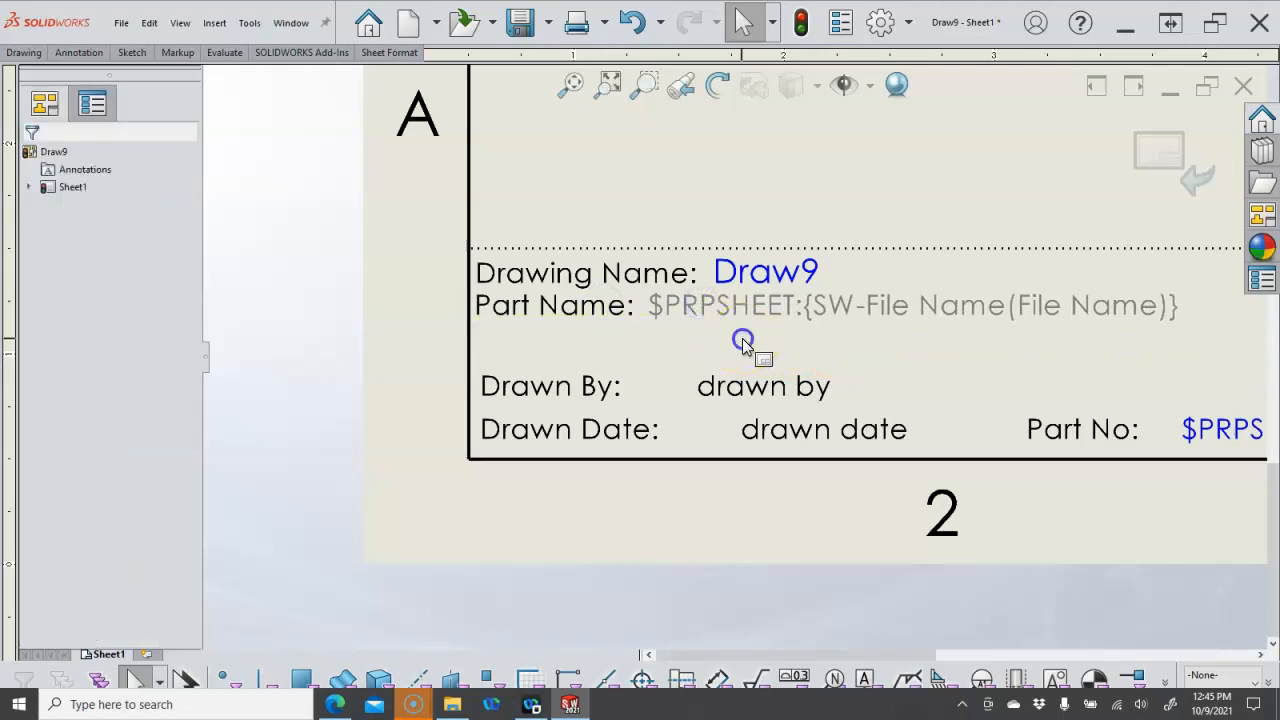
Step: Move the Drawn By label and value directly beneath Part Name, and line up the Drawn Date label and value on the same row
drag(573, 389, 568, 345)
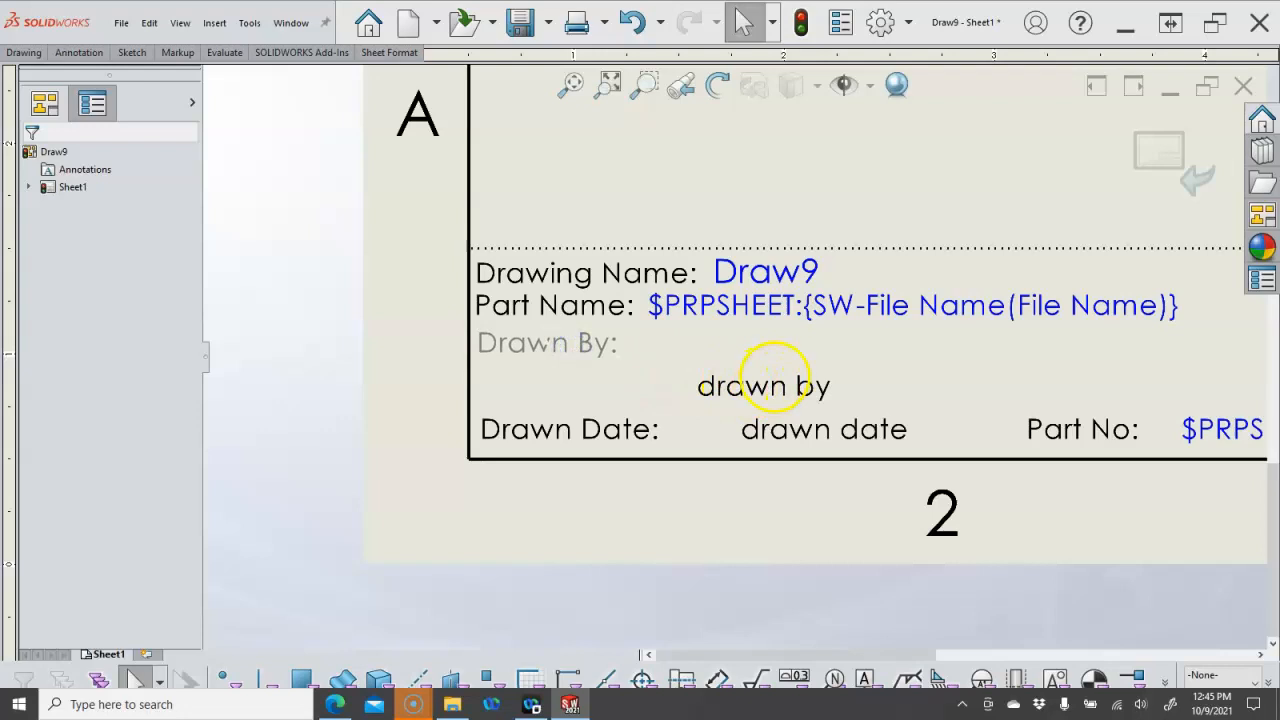
click(775, 375)
mouse_move(737, 357)
mouse_down()
mouse_move(720, 366)
mouse_move(712, 345)
mouse_up()
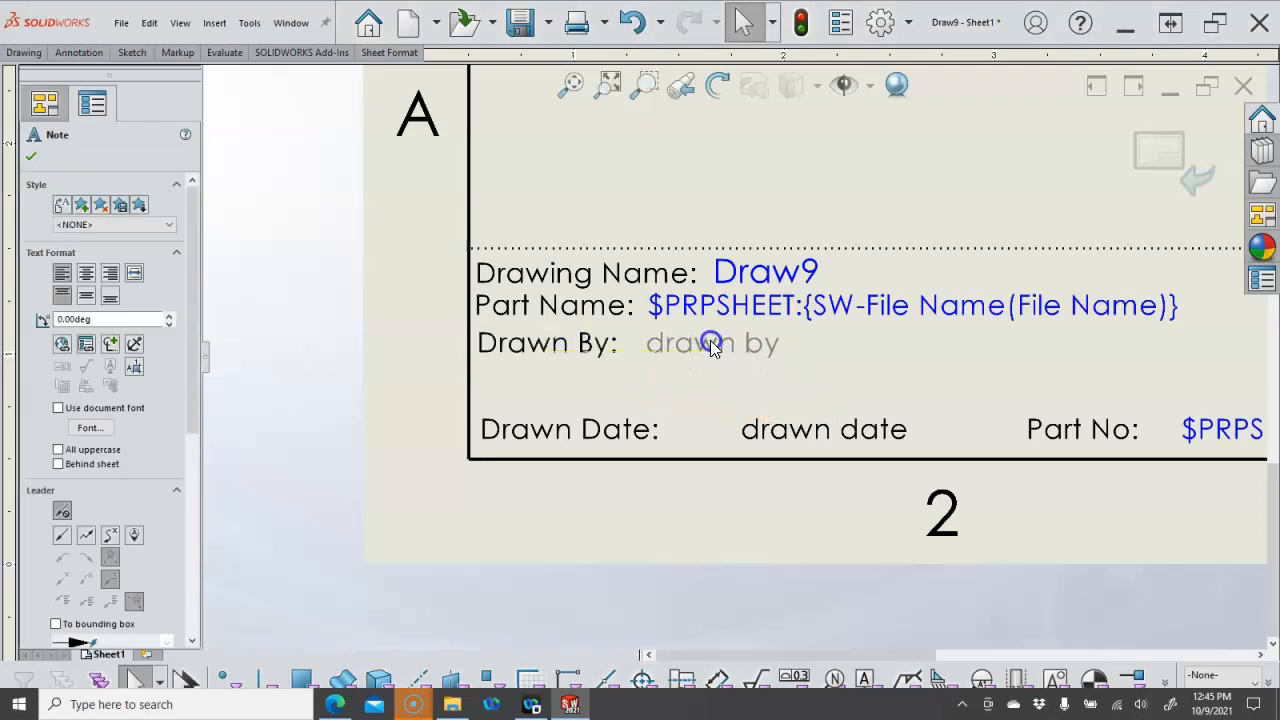
mouse_move(620, 438)
mouse_down()
mouse_move(1006, 323)
mouse_move(967, 345)
mouse_up()
drag(851, 437, 1122, 349)
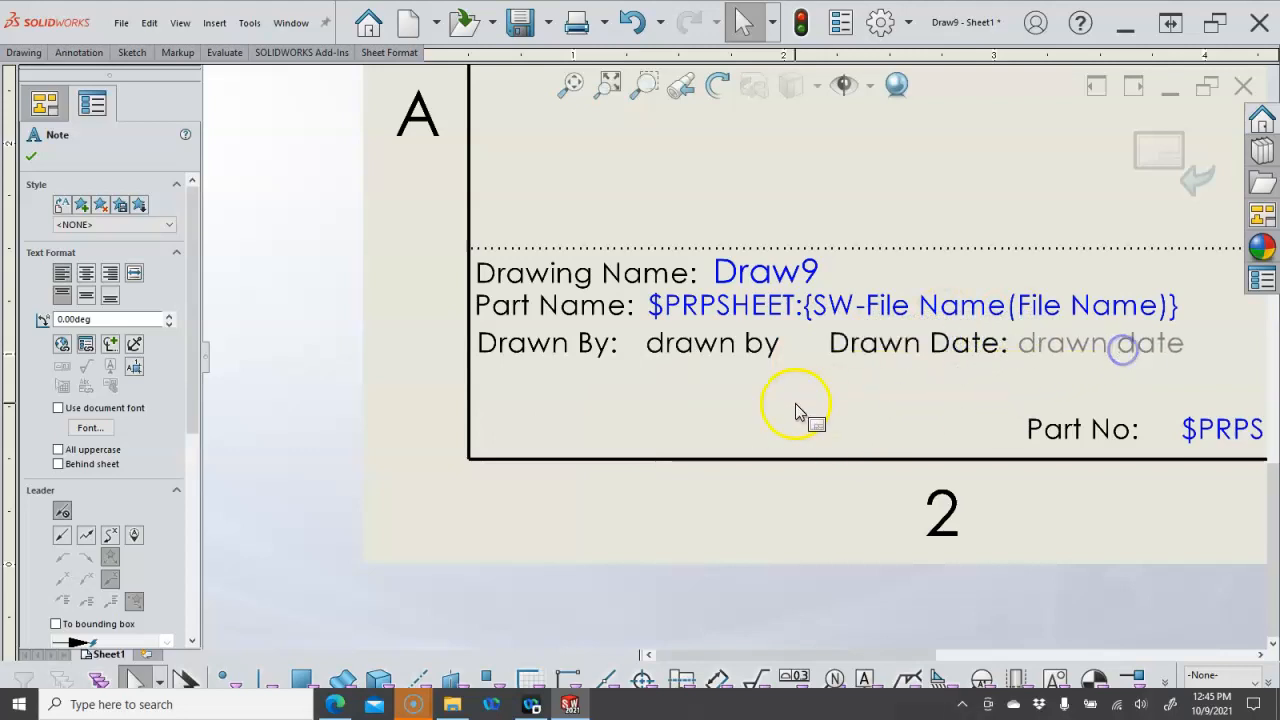
Step: Remove the drawn date and drawn by notes from the title block's editable text fields
right_click(795, 405)
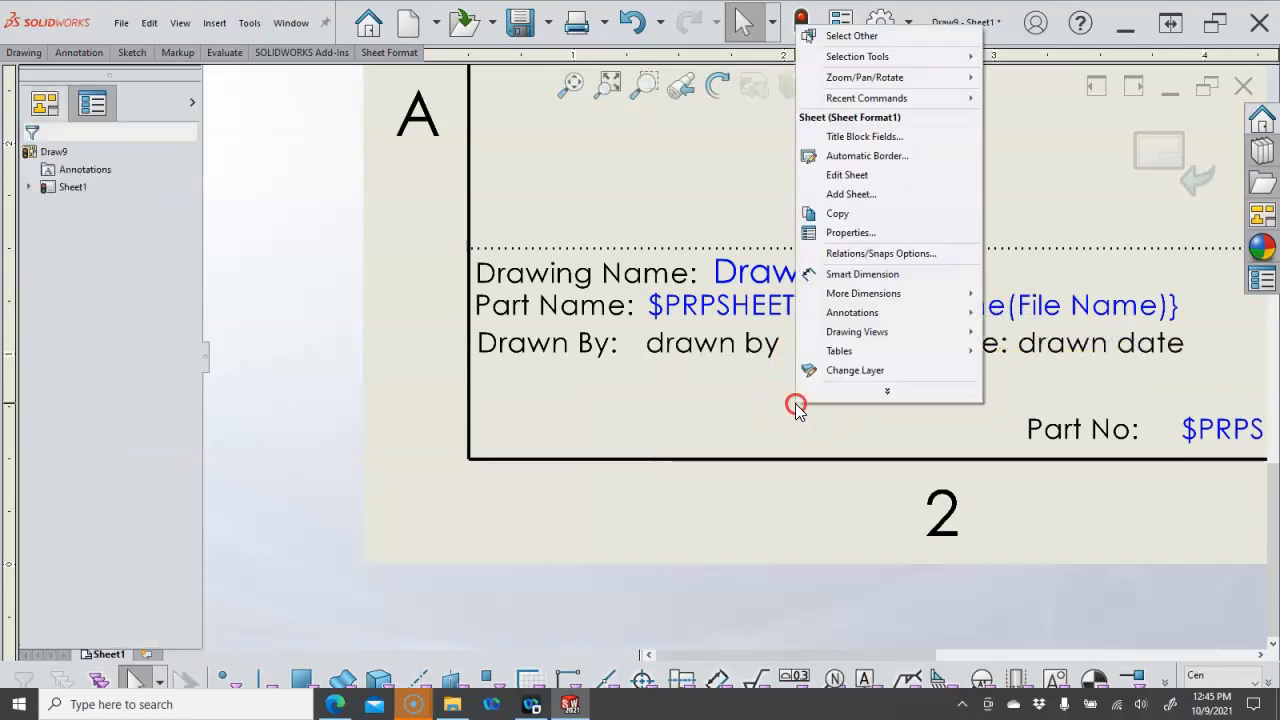
click(857, 136)
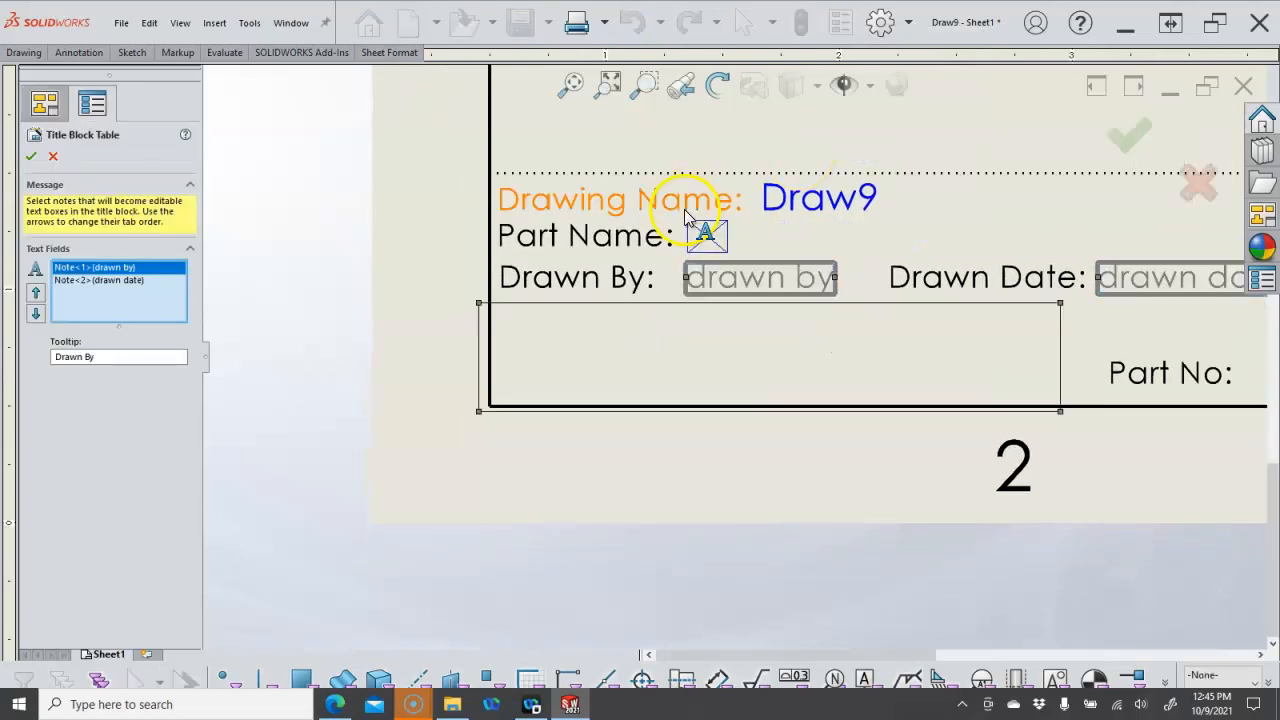
click(123, 279)
key(Delete)
click(122, 269)
key(Delete)
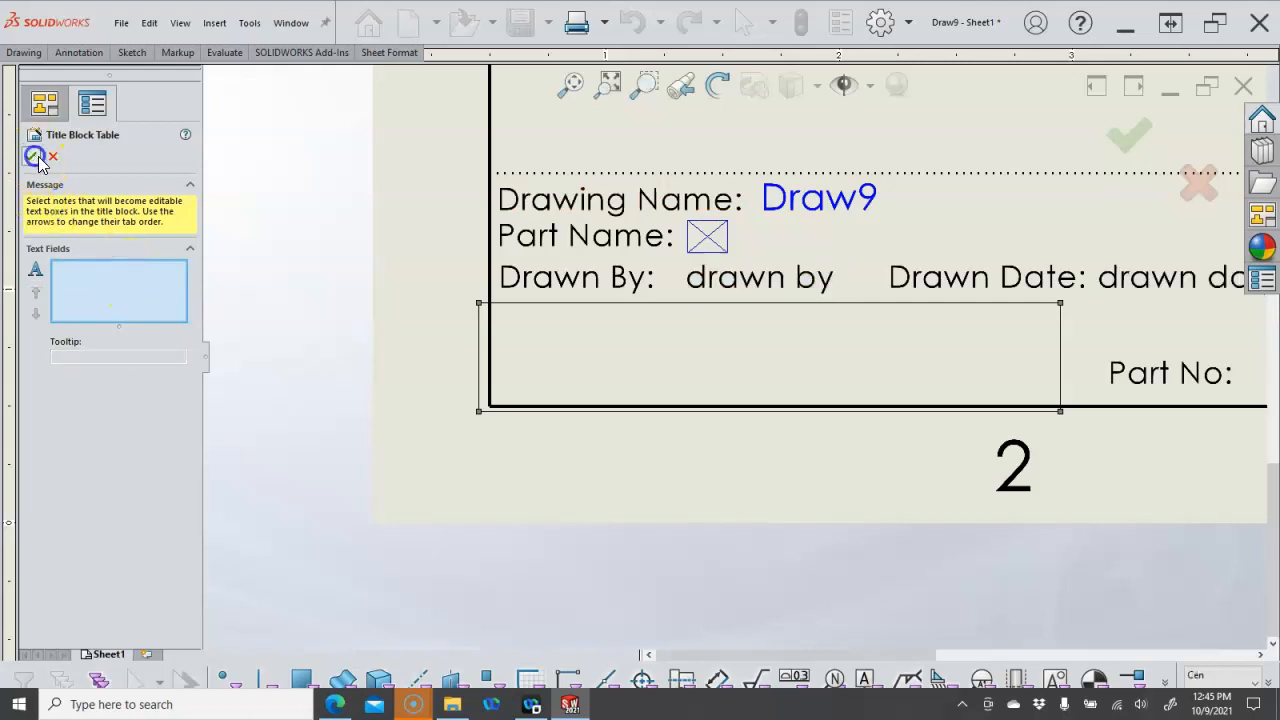
click(34, 157)
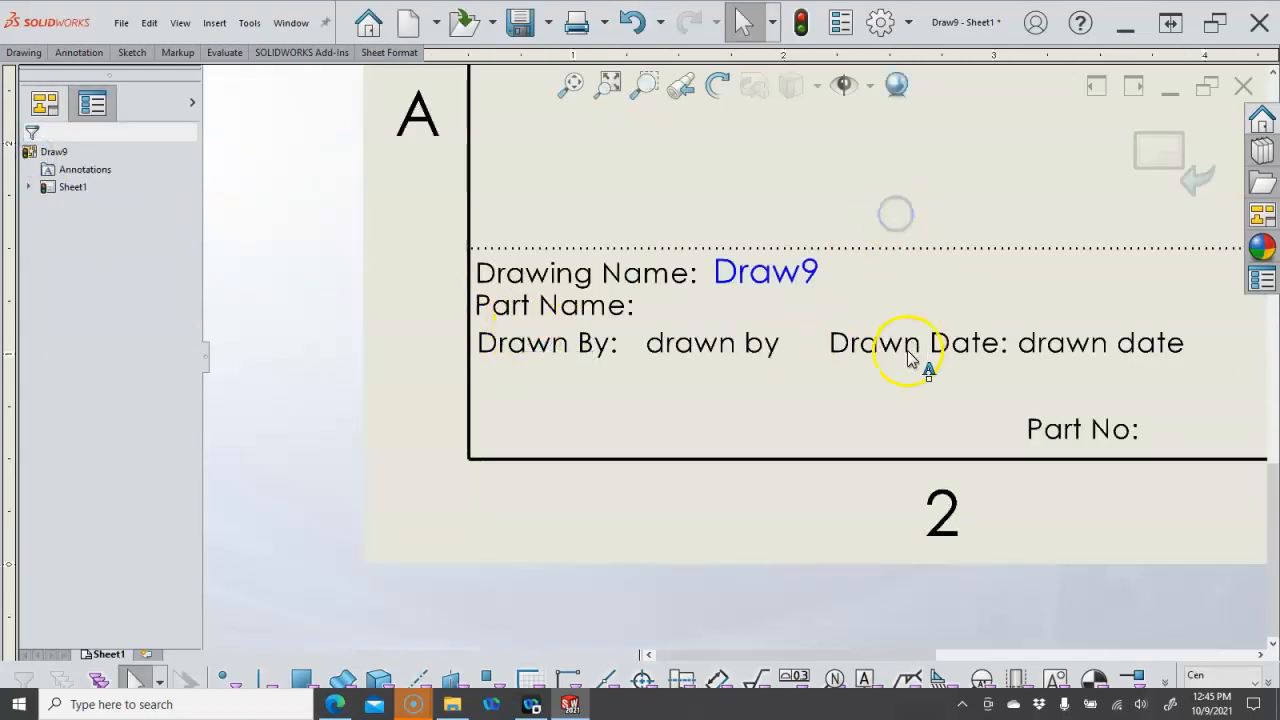
Step: Clear the placeholder text from the drawn by value note beside the Drawn By label
scroll(908, 351, up, 3)
scroll(928, 362, down, 1)
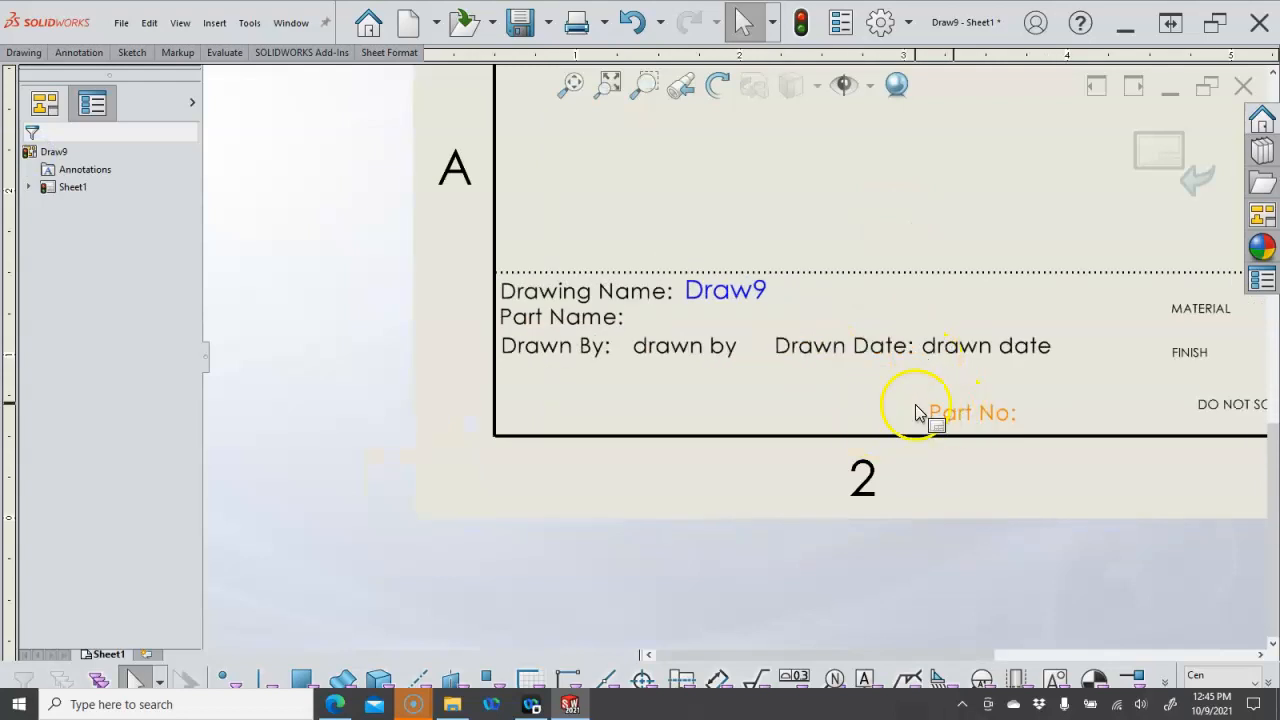
click(698, 350)
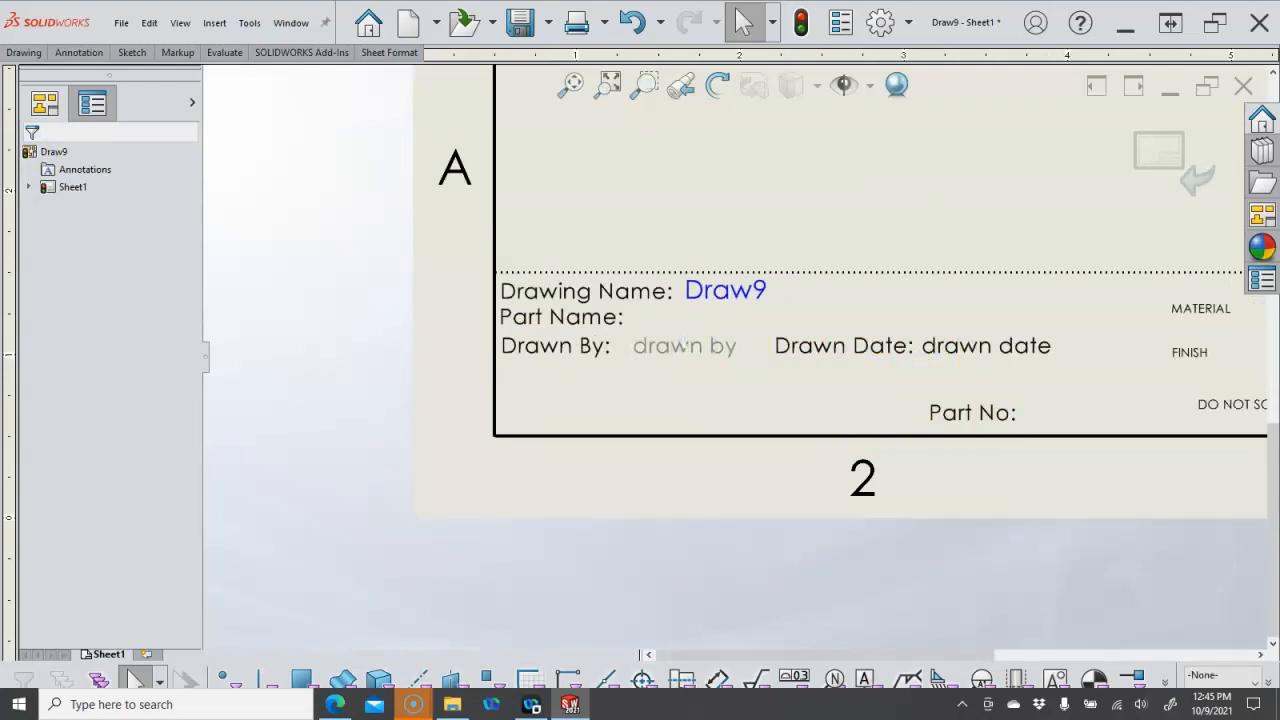
double_click(688, 347)
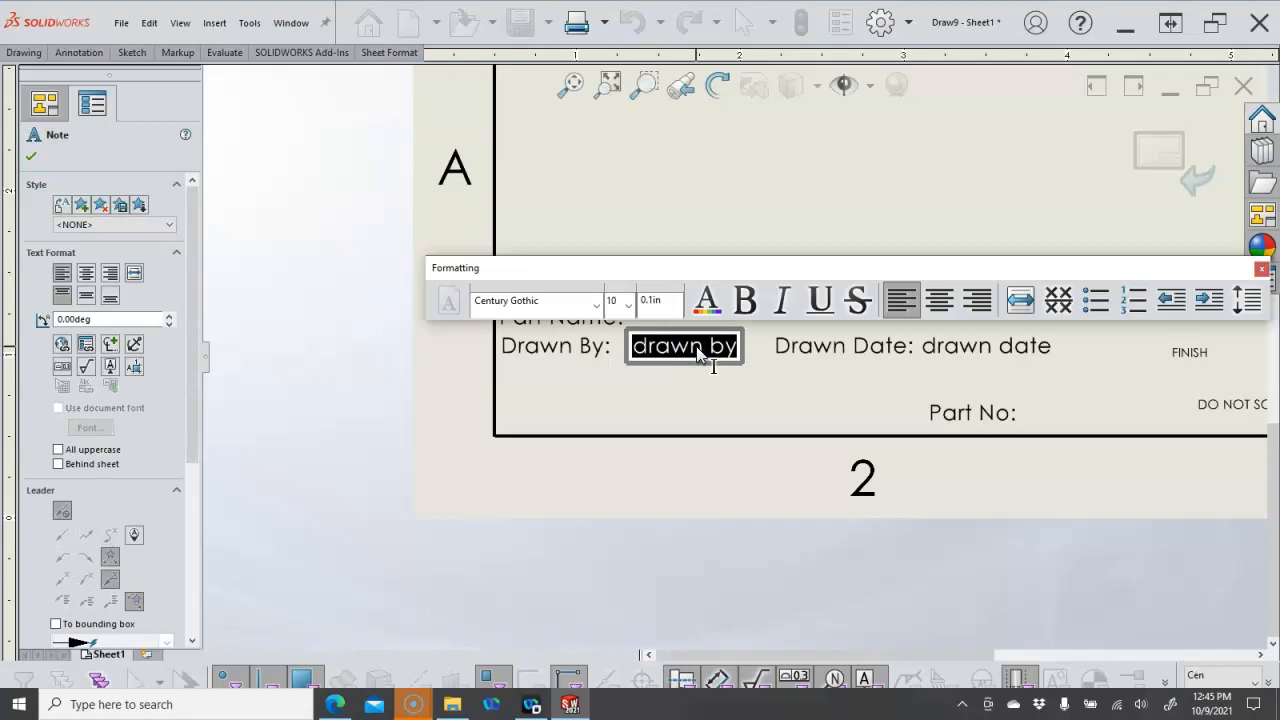
key(Delete)
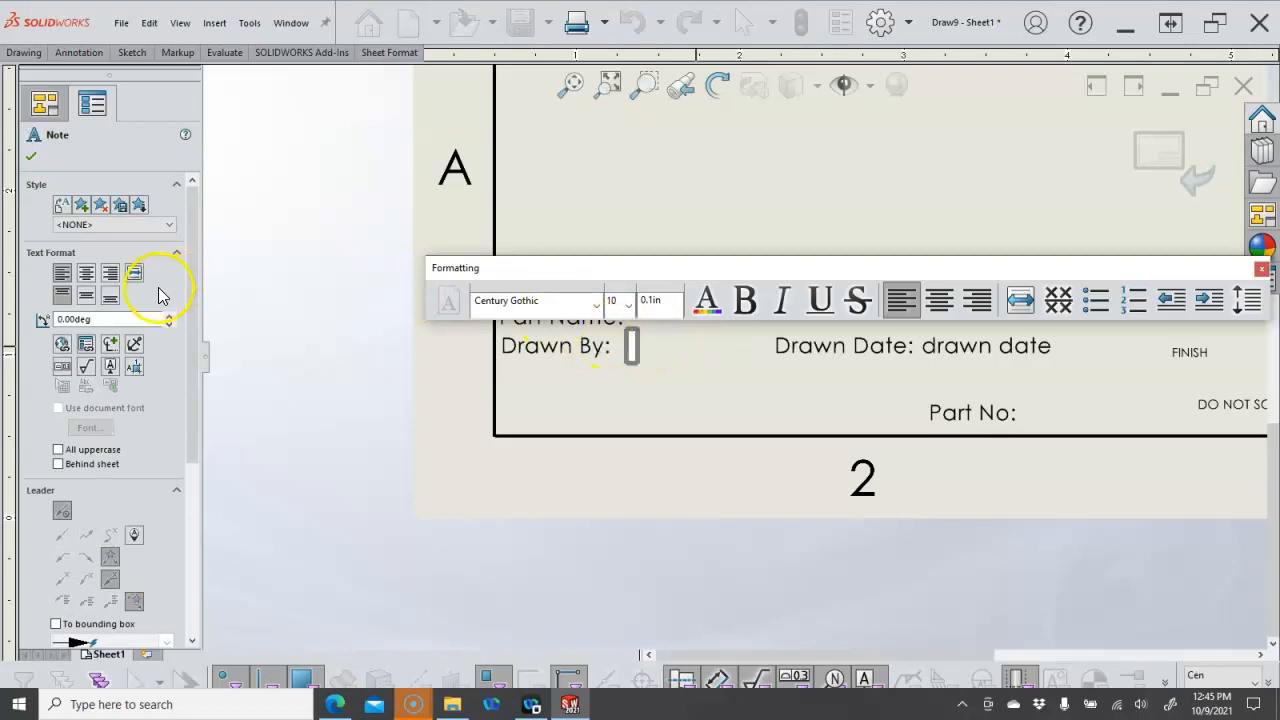
click(89, 349)
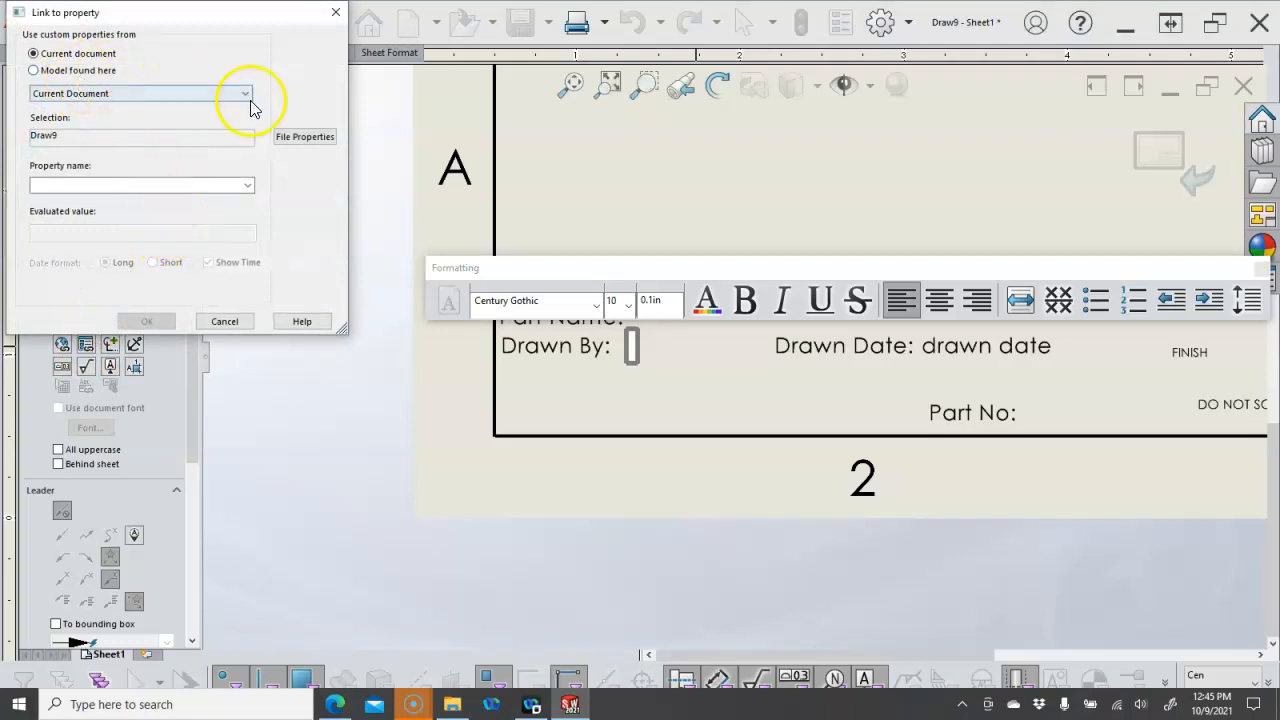
click(248, 185)
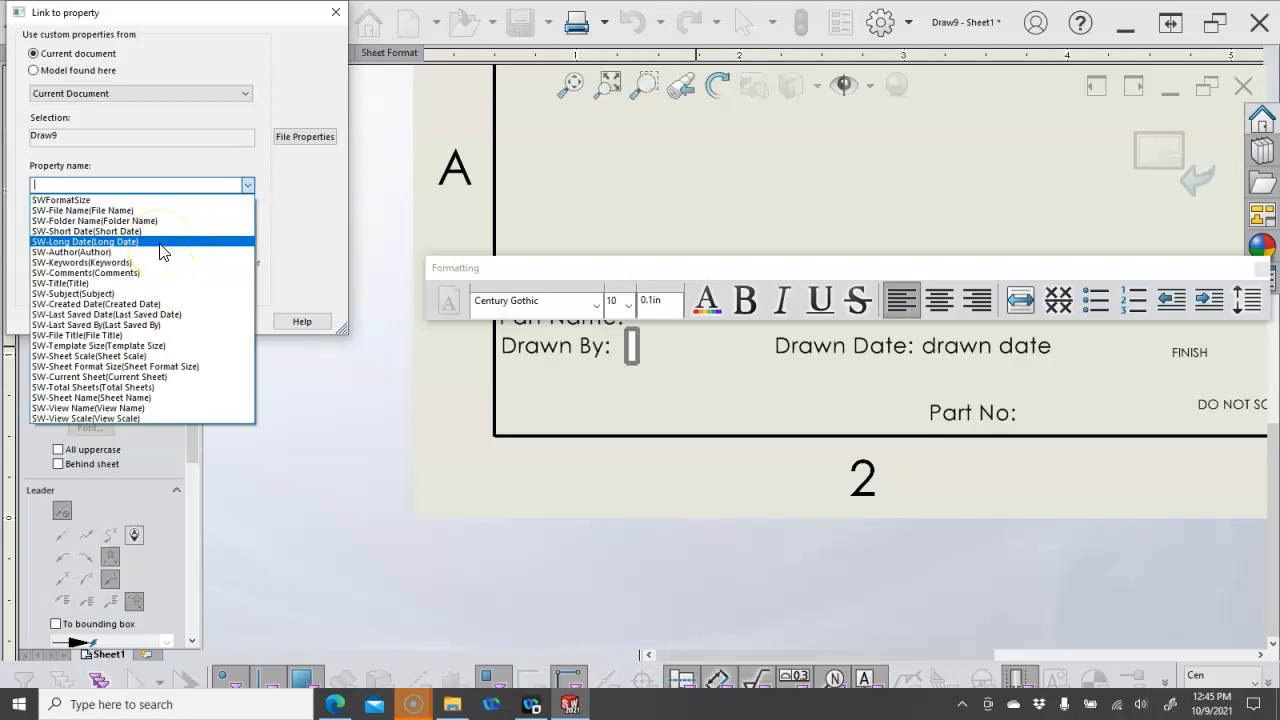
click(267, 152)
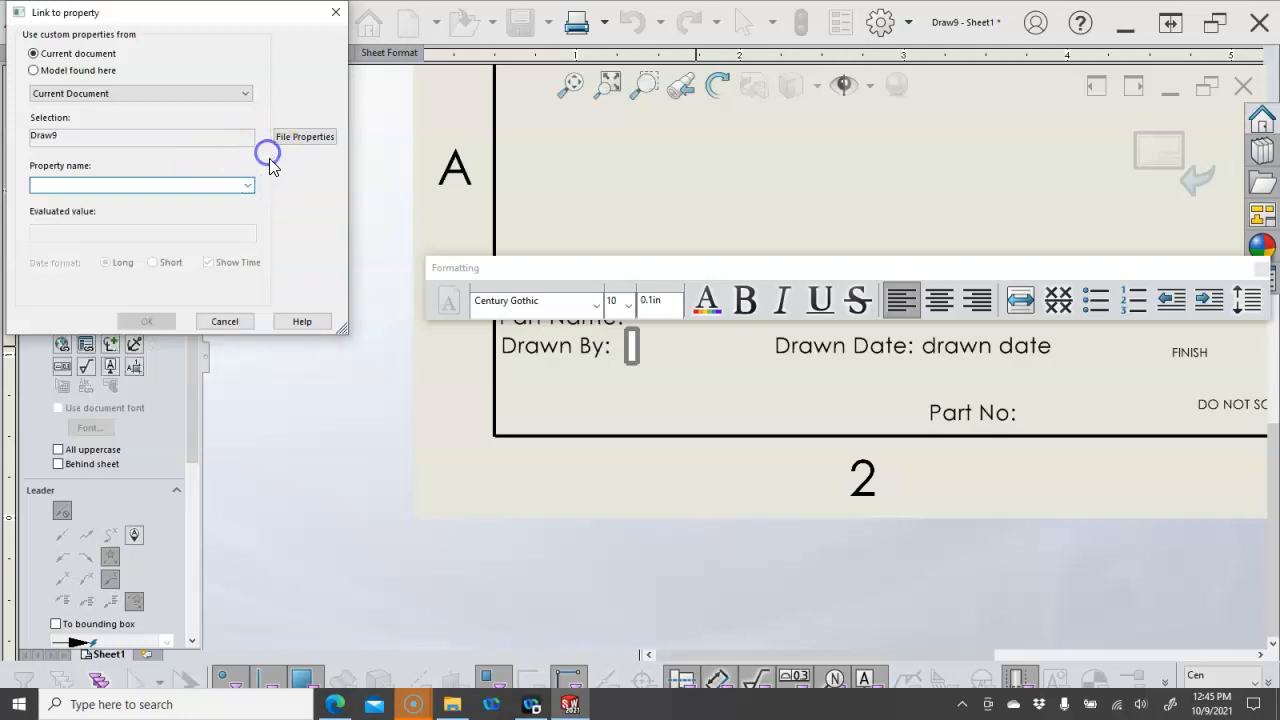
click(224, 321)
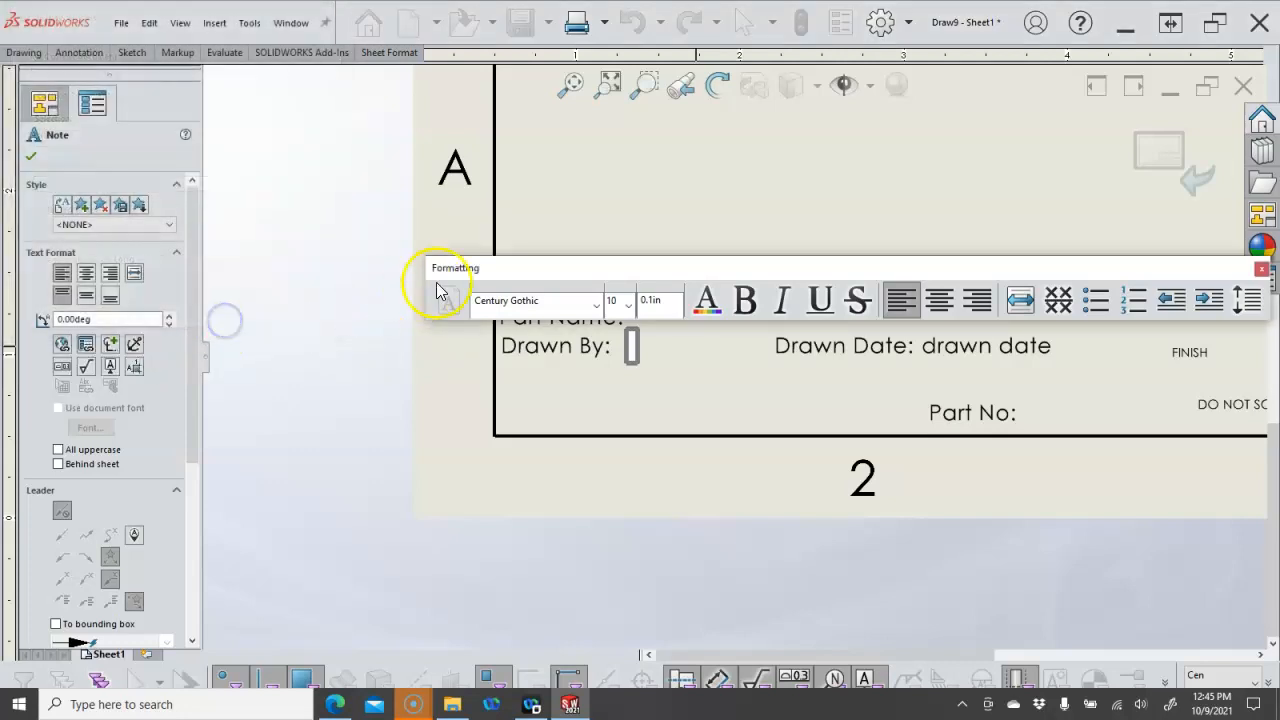
key(Escape)
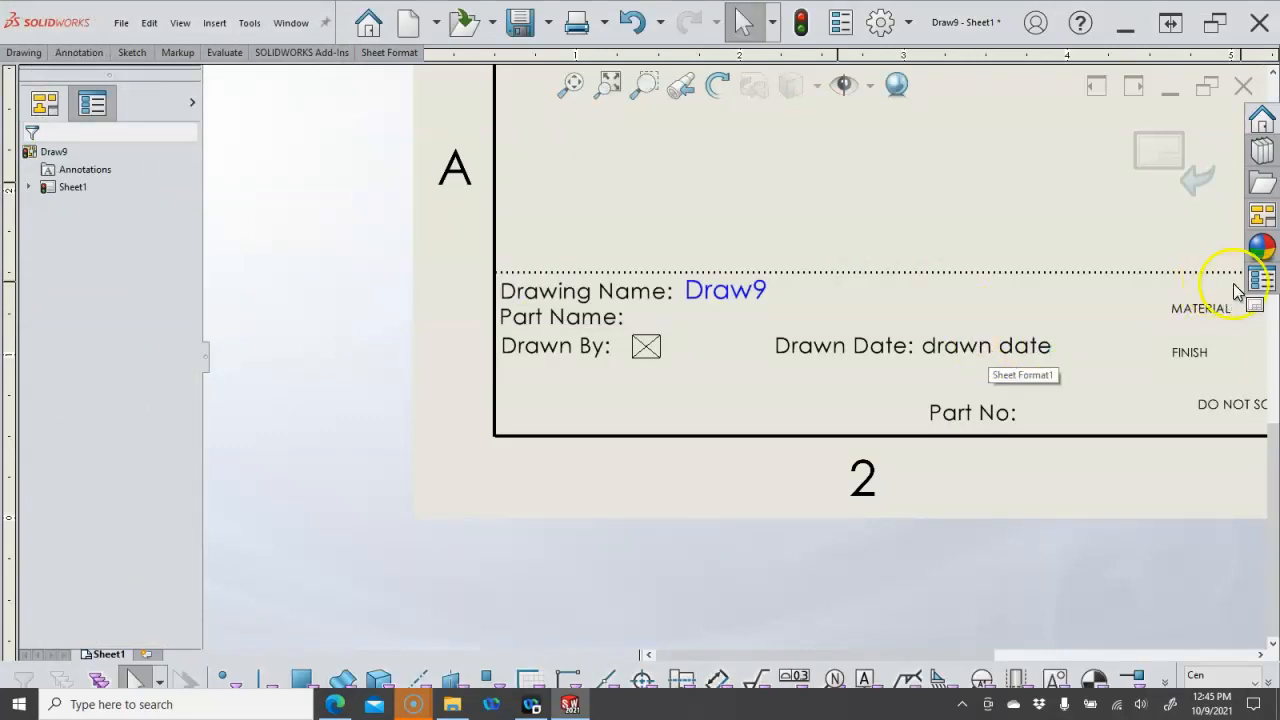
Step: Clear the placeholder text from the drawn date value note beside the Drawn Date label
click(983, 345)
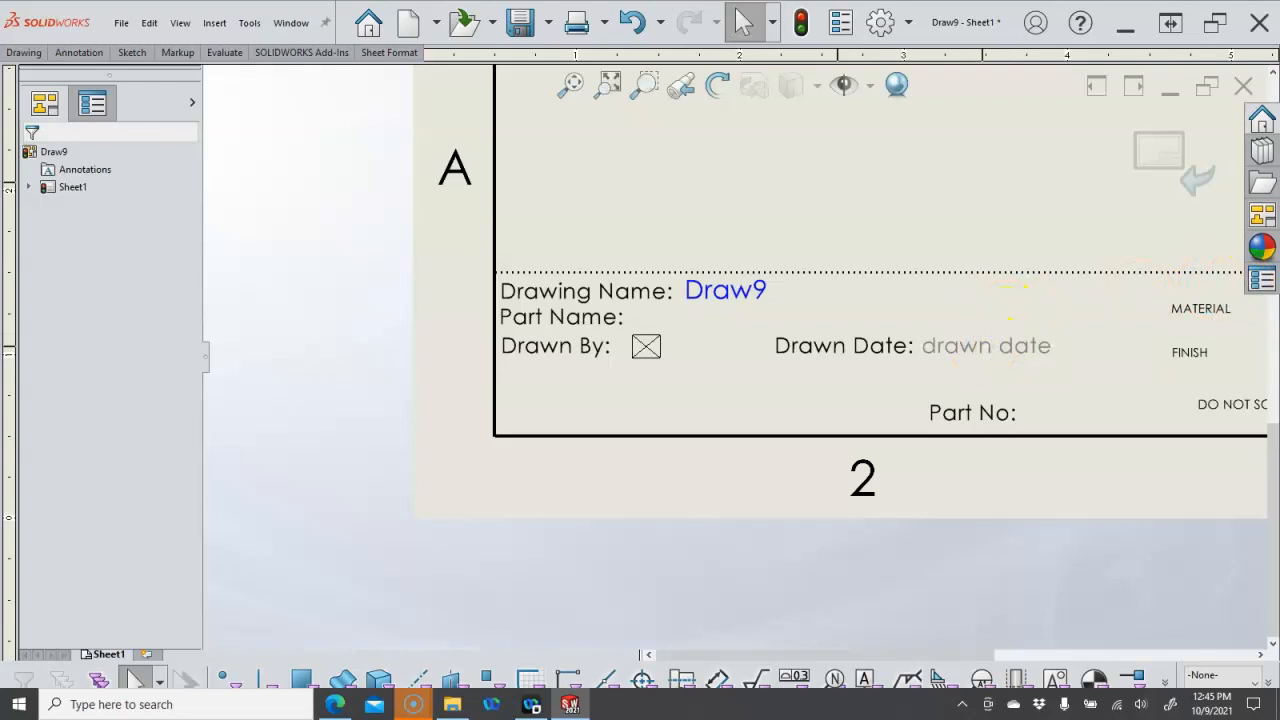
double_click(983, 346)
key(Delete)
click(943, 216)
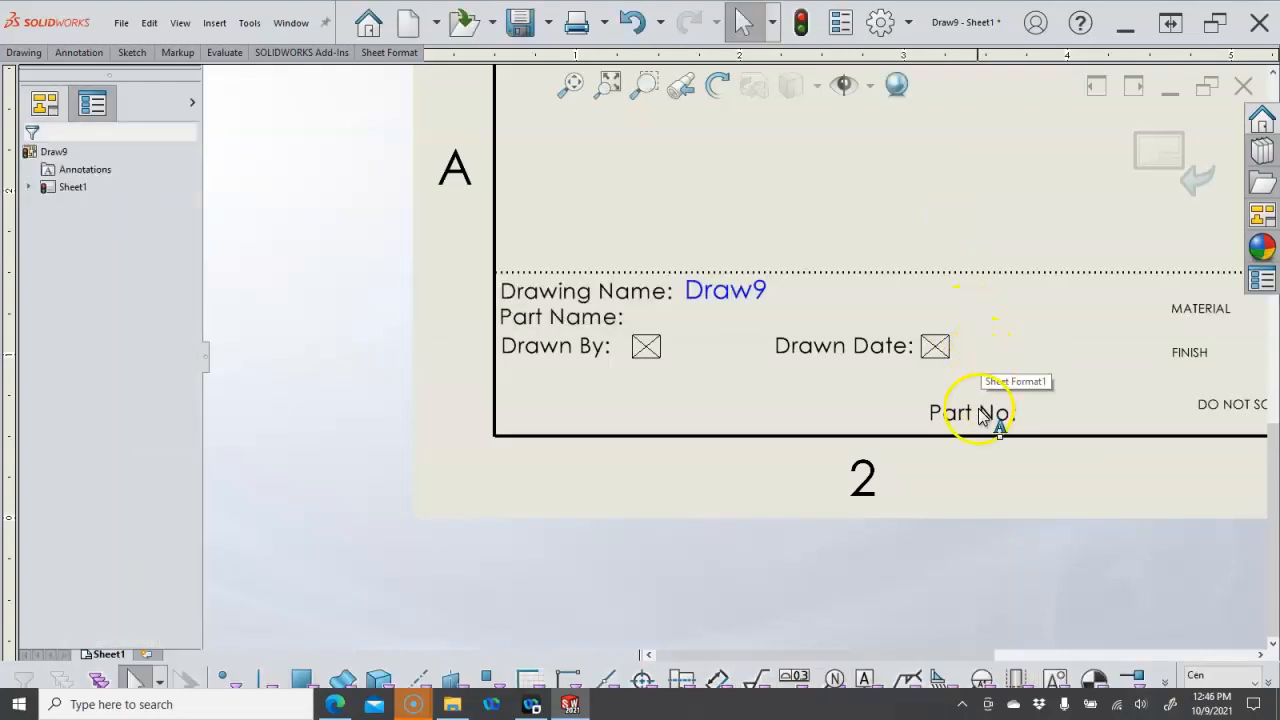
Step: Move the Part No label up to the Part Name row, above the Drawn Date value, and exit sheet format editing
mouse_move(983, 424)
mouse_down()
mouse_move(972, 366)
mouse_move(960, 394)
mouse_move(967, 332)
mouse_move(942, 332)
mouse_move(971, 321)
mouse_up()
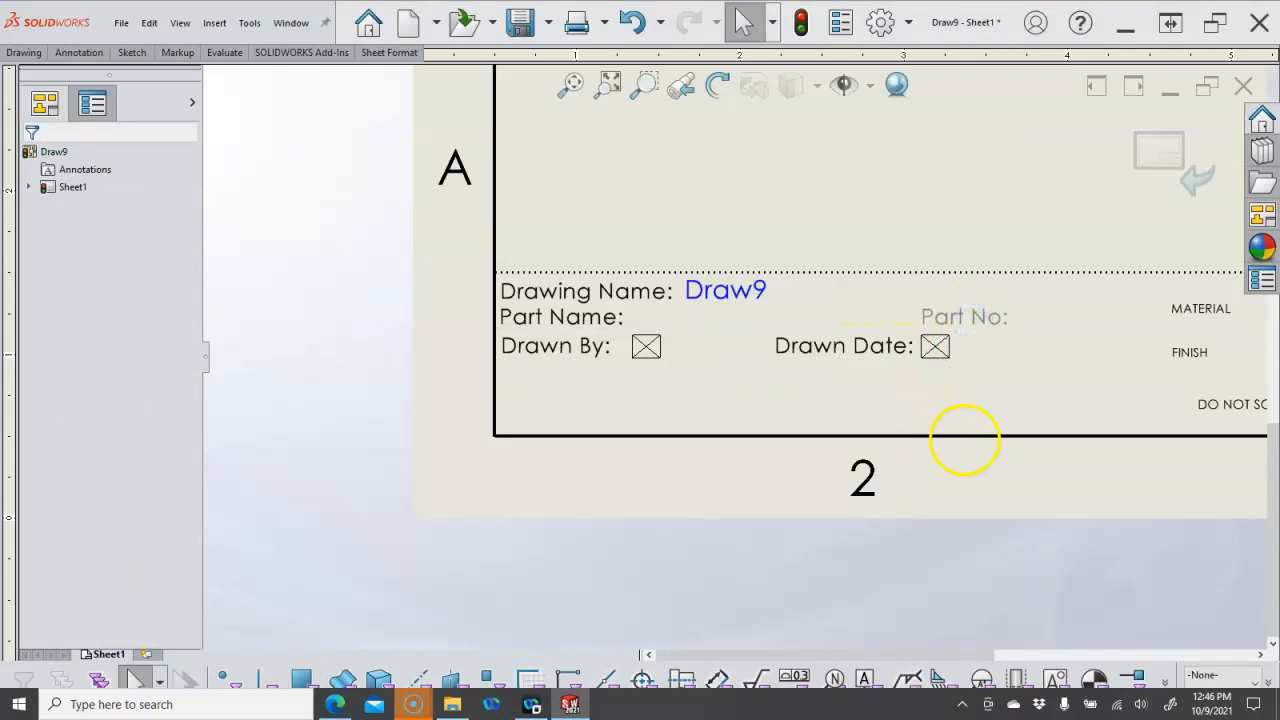
click(948, 458)
scroll(978, 370, up, 3)
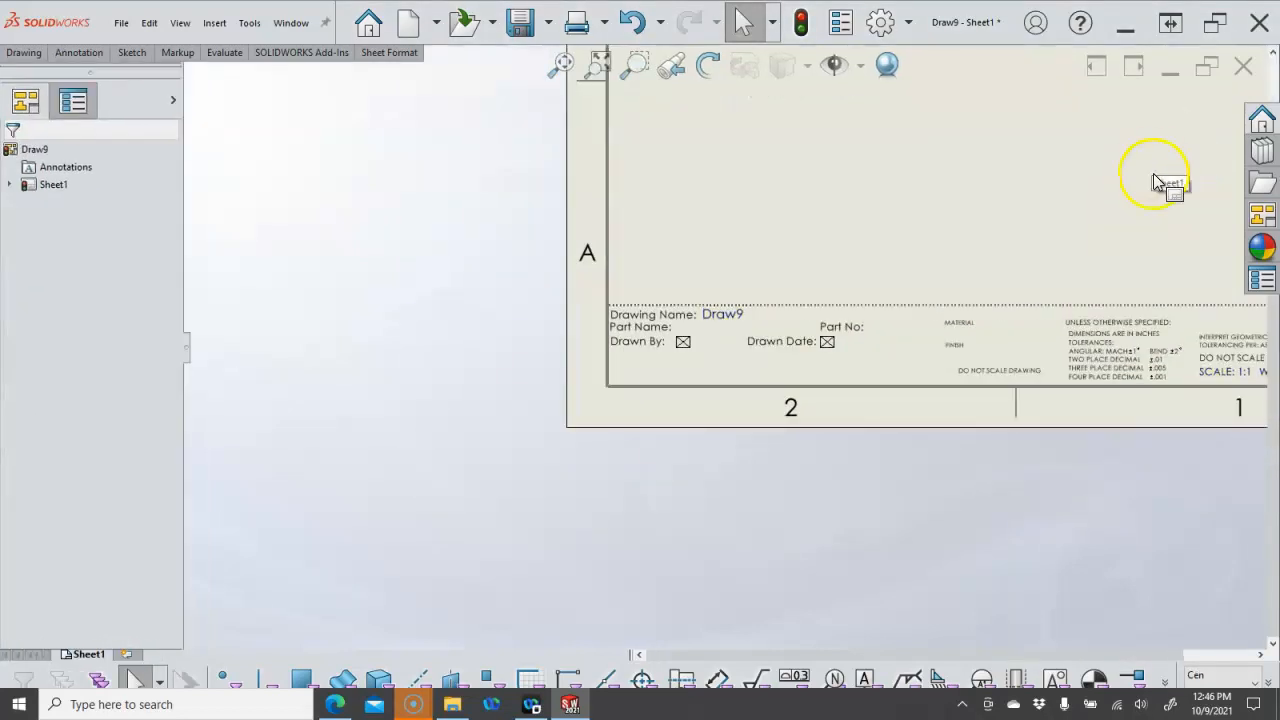
Step: Apply the drawing's custom properties template with the Drawn By and Drawn Date fields left blank
click(1264, 280)
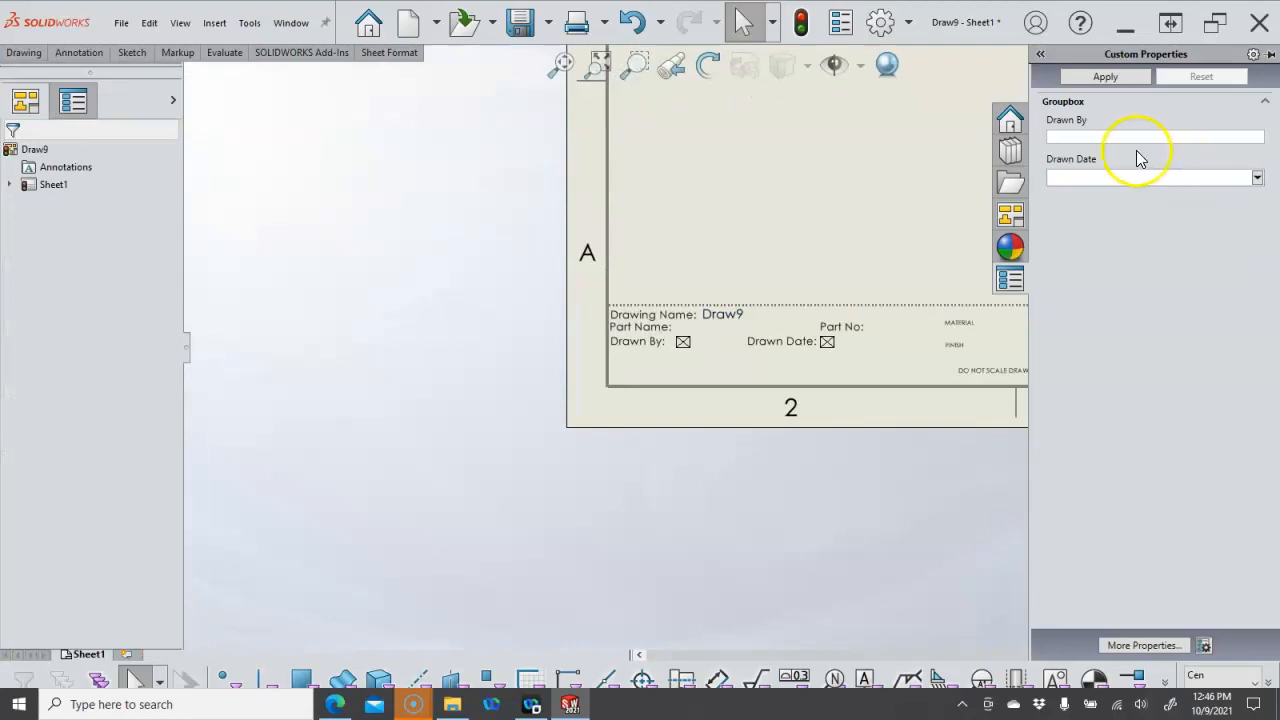
click(1110, 137)
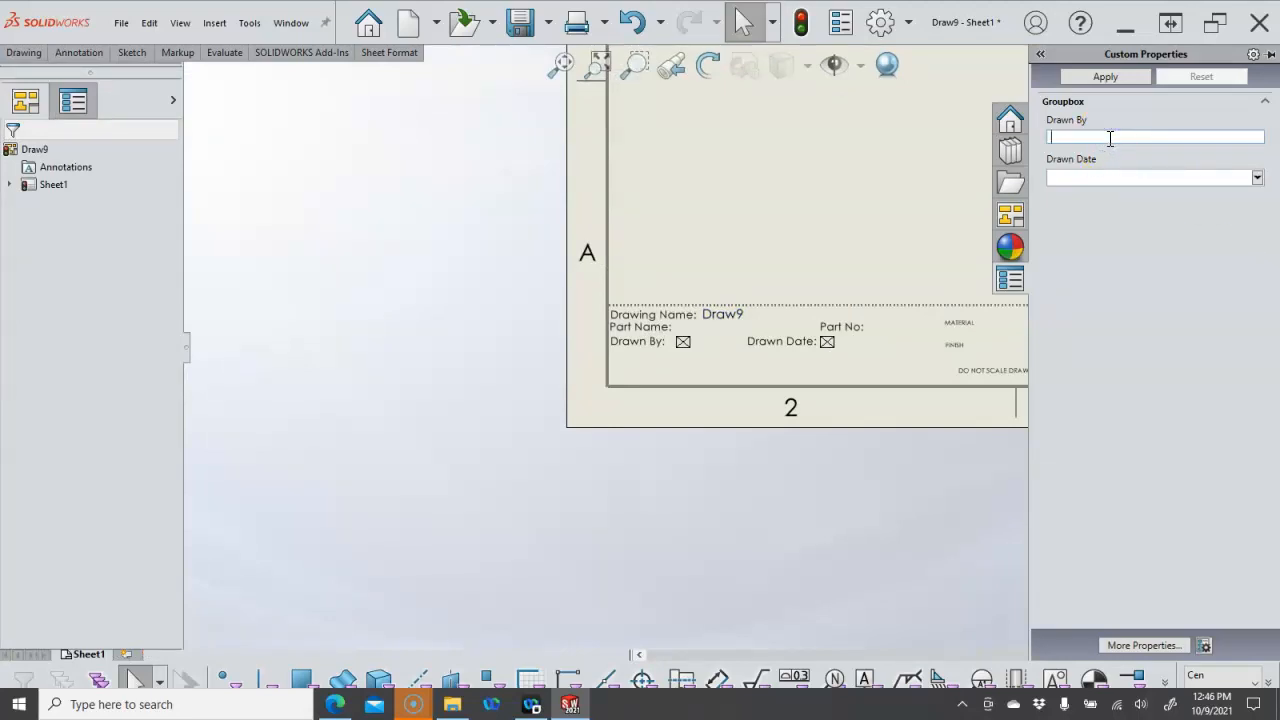
text(J)
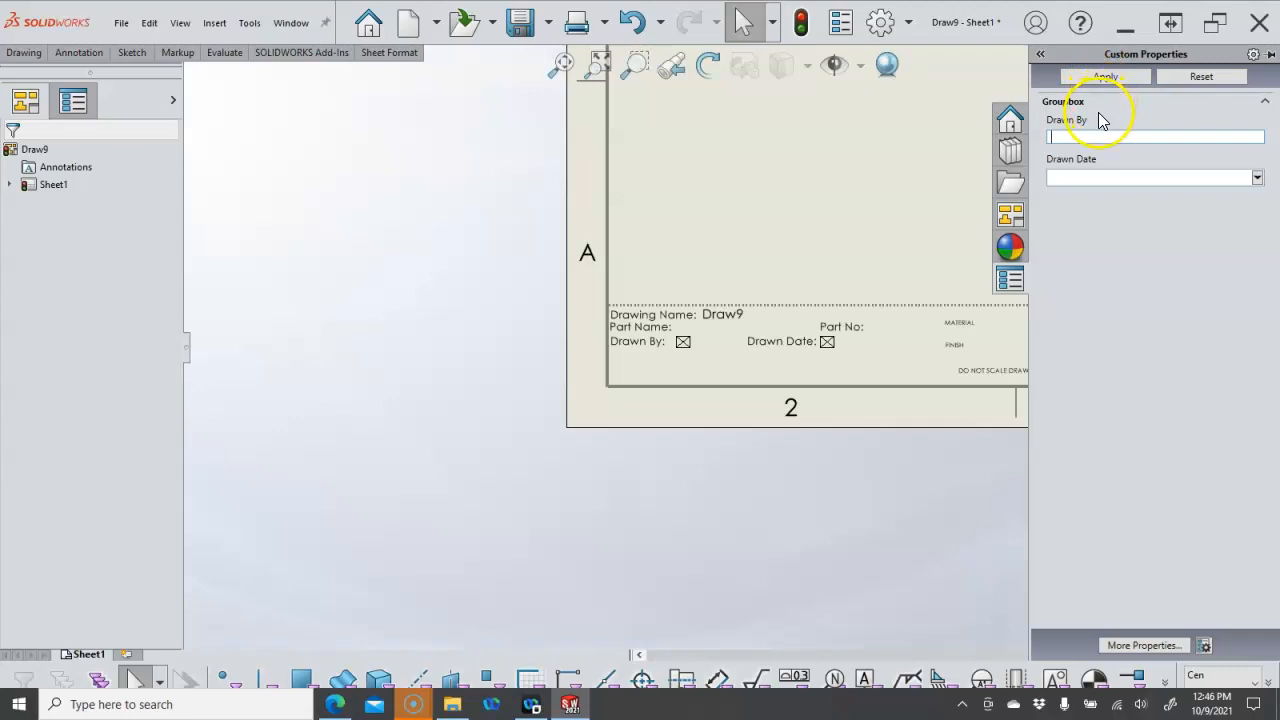
click(1105, 76)
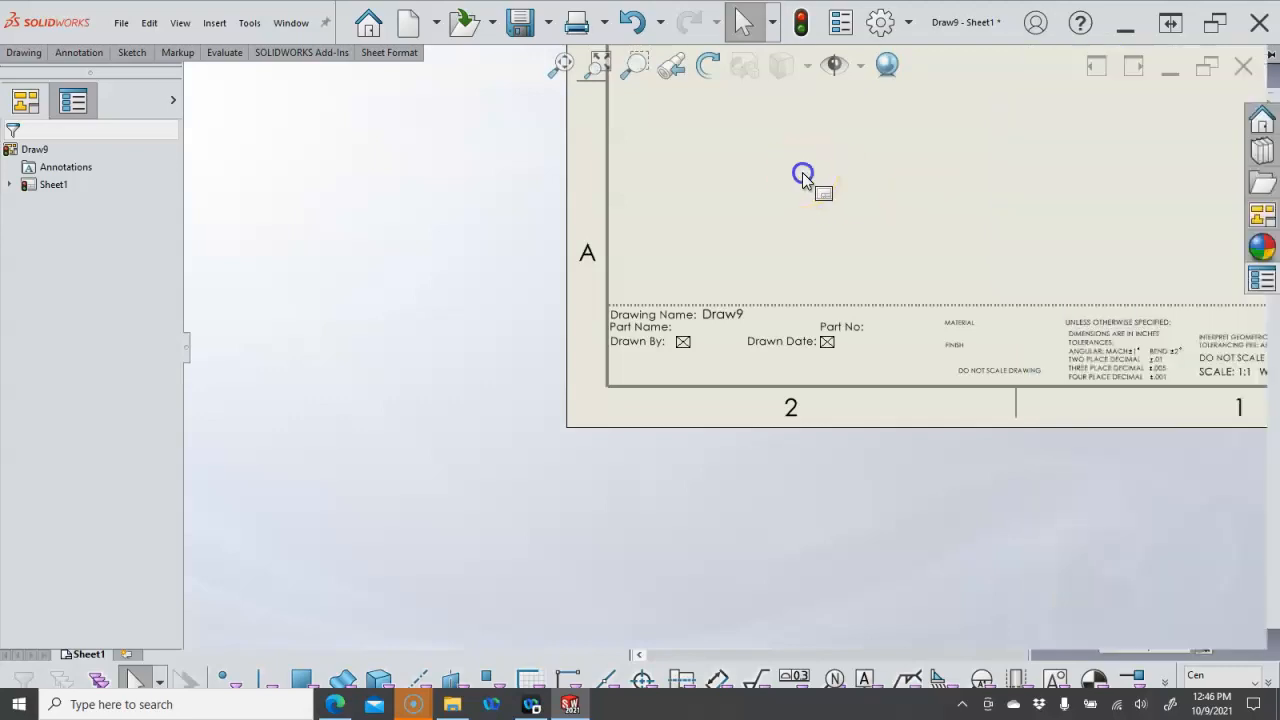
Step: Examine the drawing's custom file properties and compare them with the blank title block notes
click(840, 22)
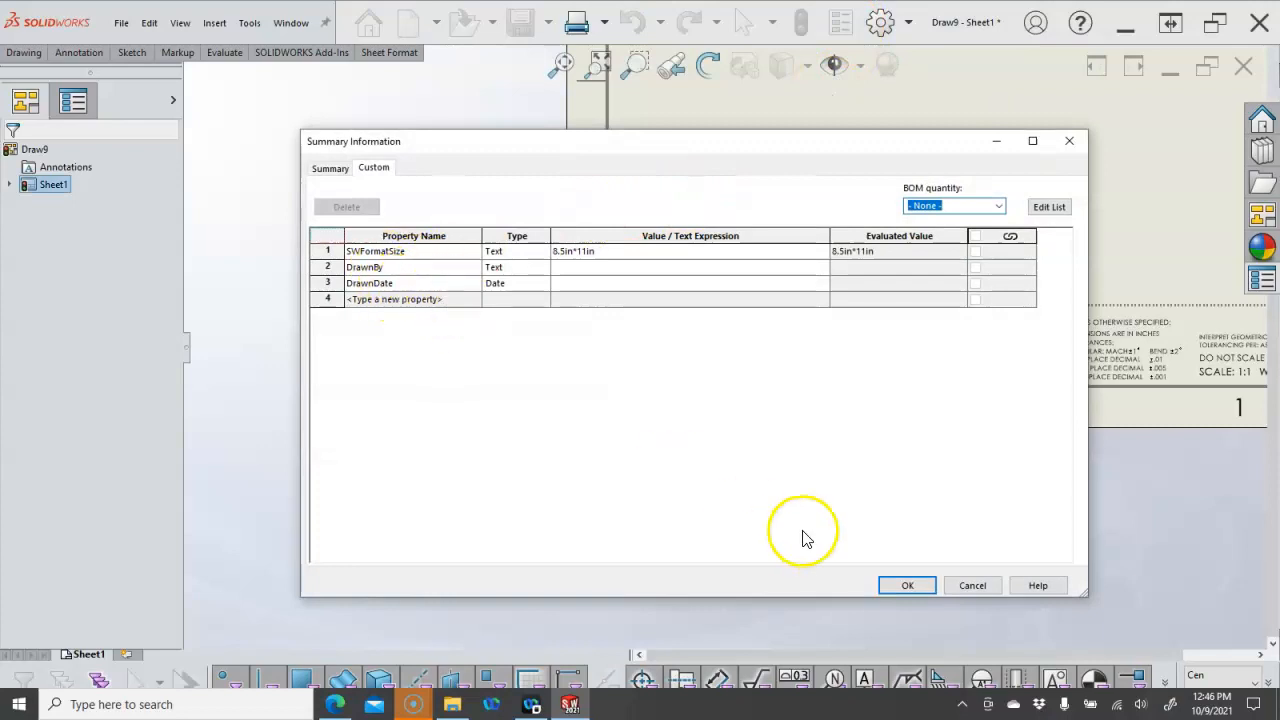
click(908, 589)
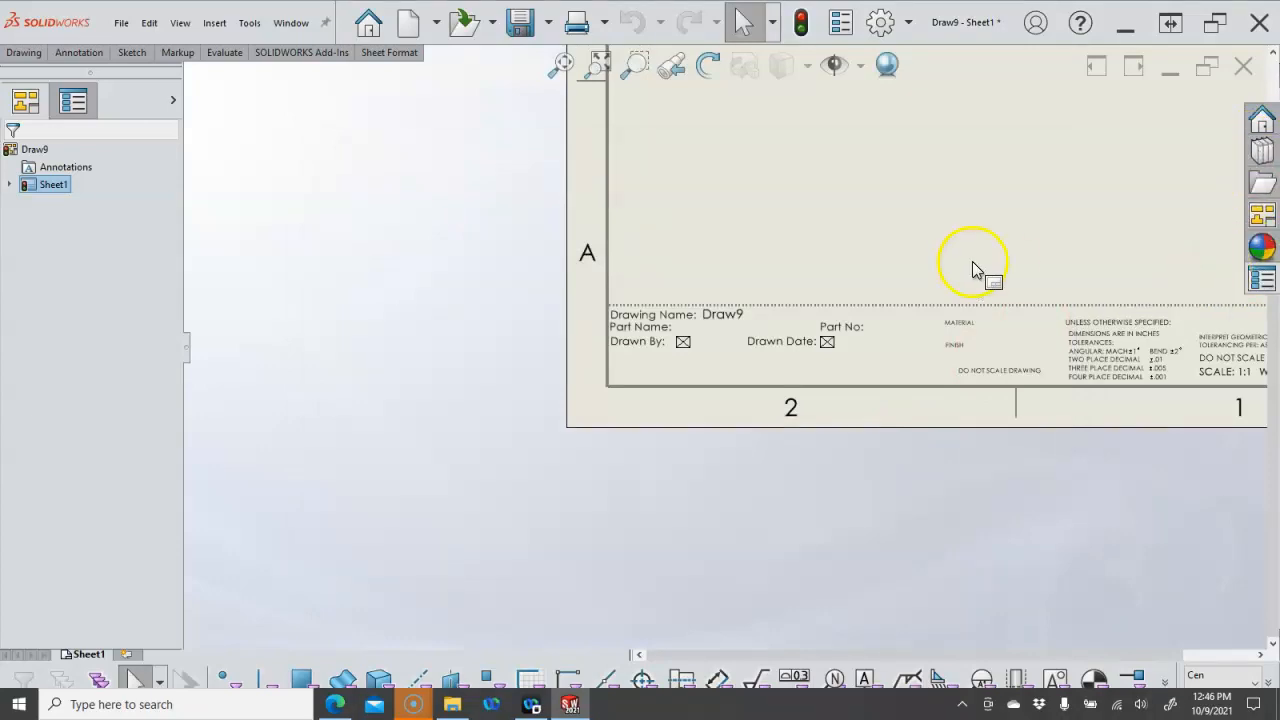
scroll(762, 345, down, 3)
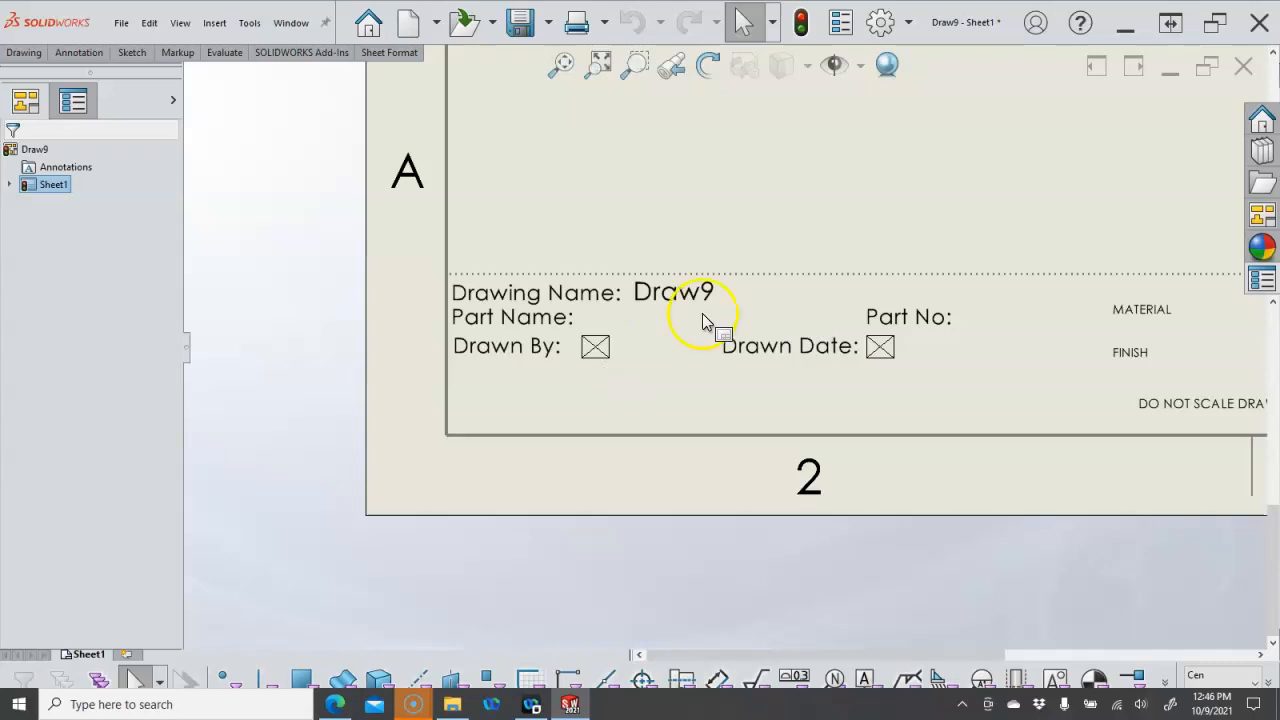
click(839, 22)
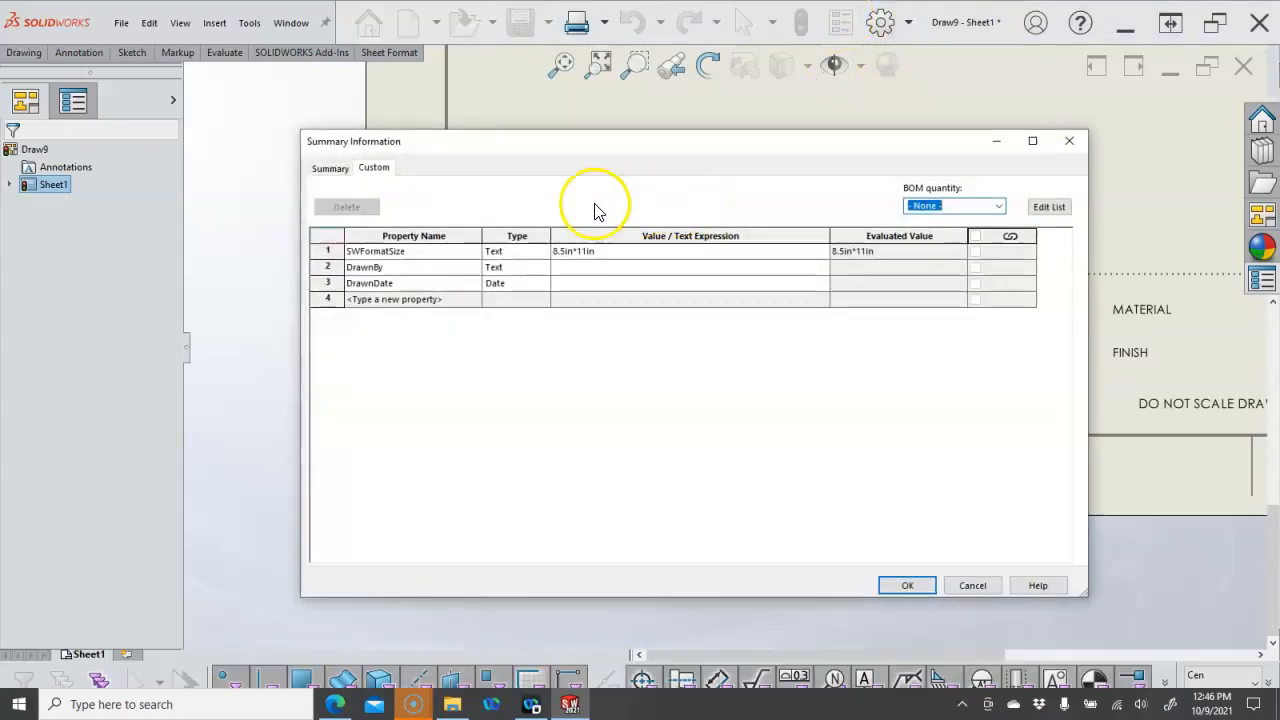
click(1068, 139)
click(593, 340)
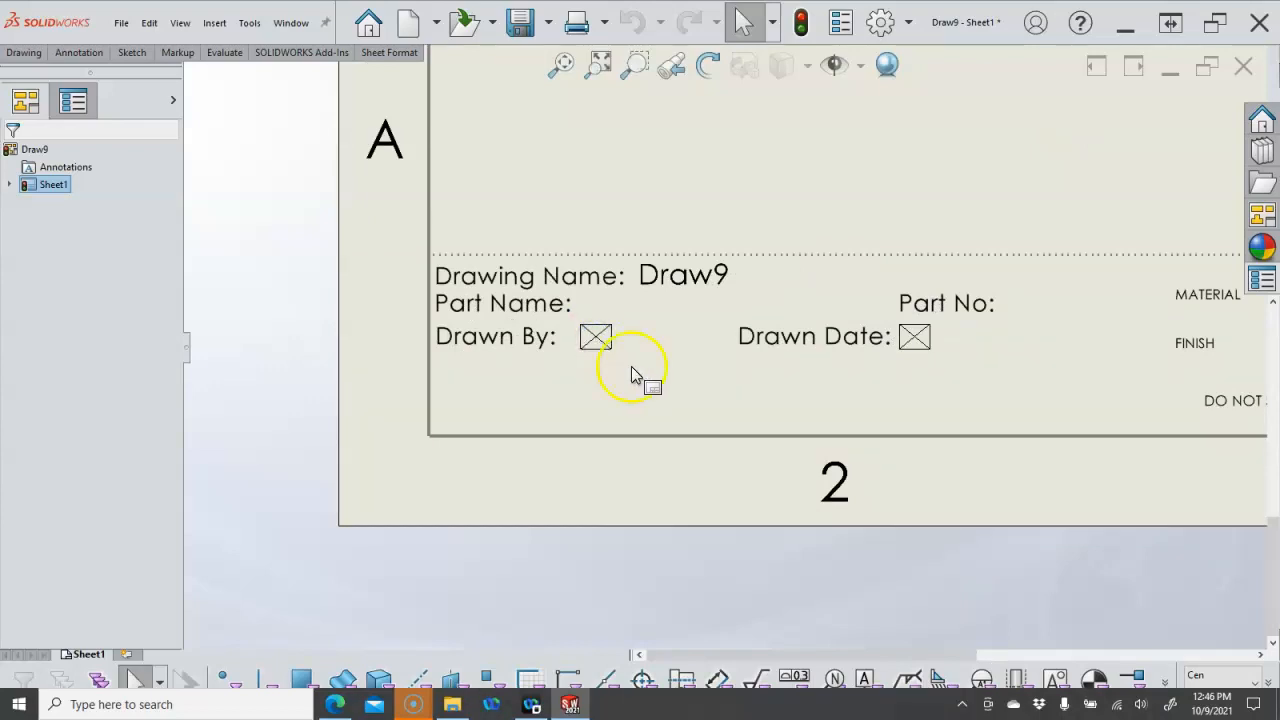
scroll(640, 375, down, 3)
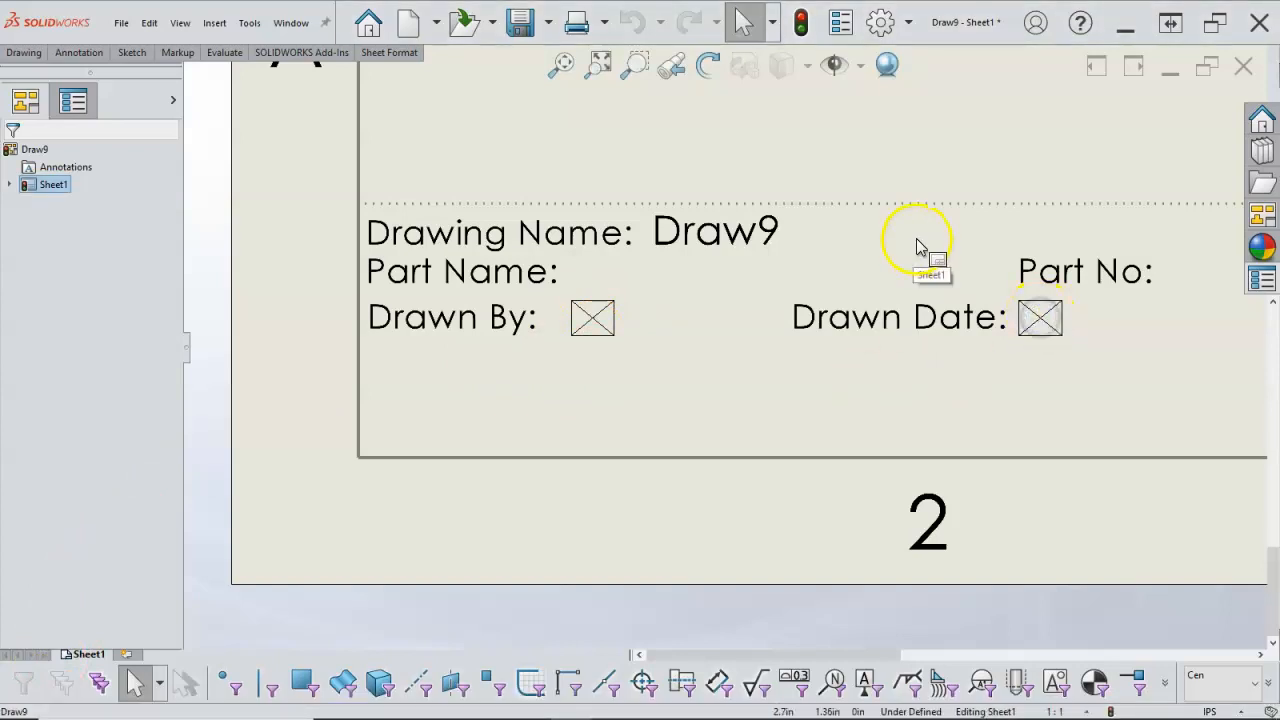
Step: Edit the sheet format and link the blank note beside Drawn By to the current document's DrawnBy property
scroll(885, 192, up, 3)
right_click(829, 188)
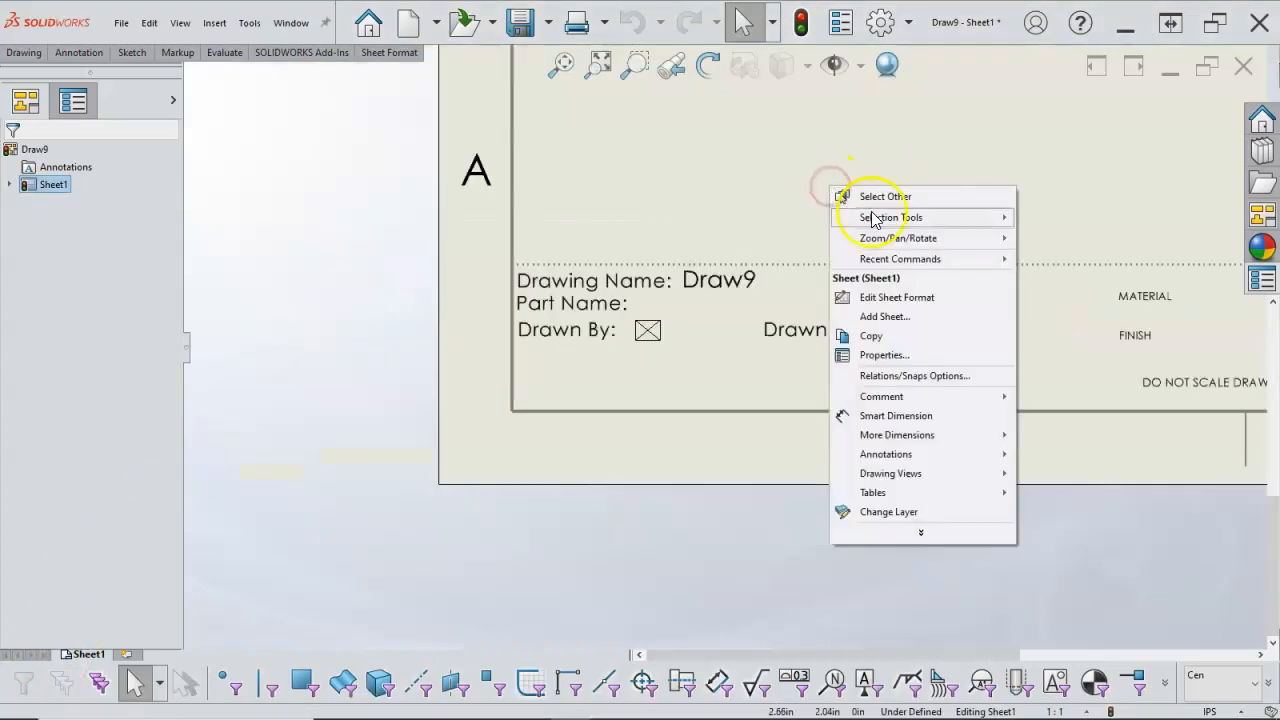
click(897, 297)
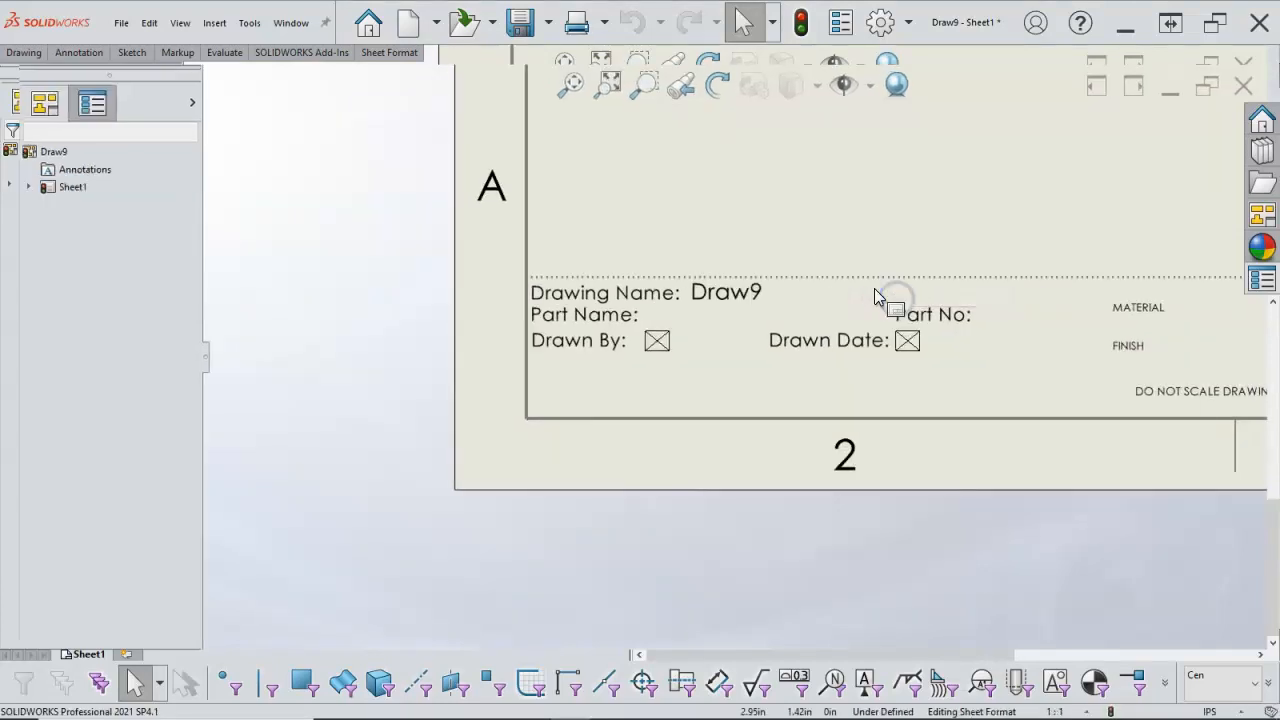
scroll(686, 366, down, 3)
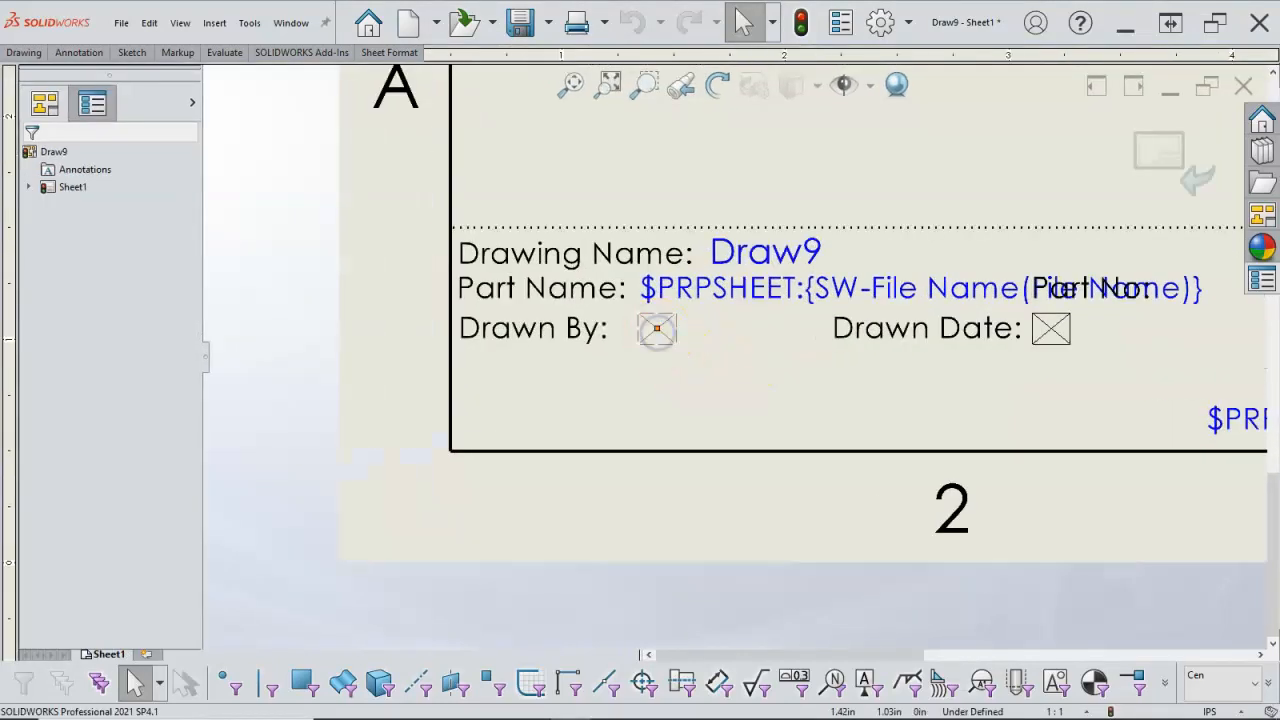
double_click(657, 334)
click(86, 344)
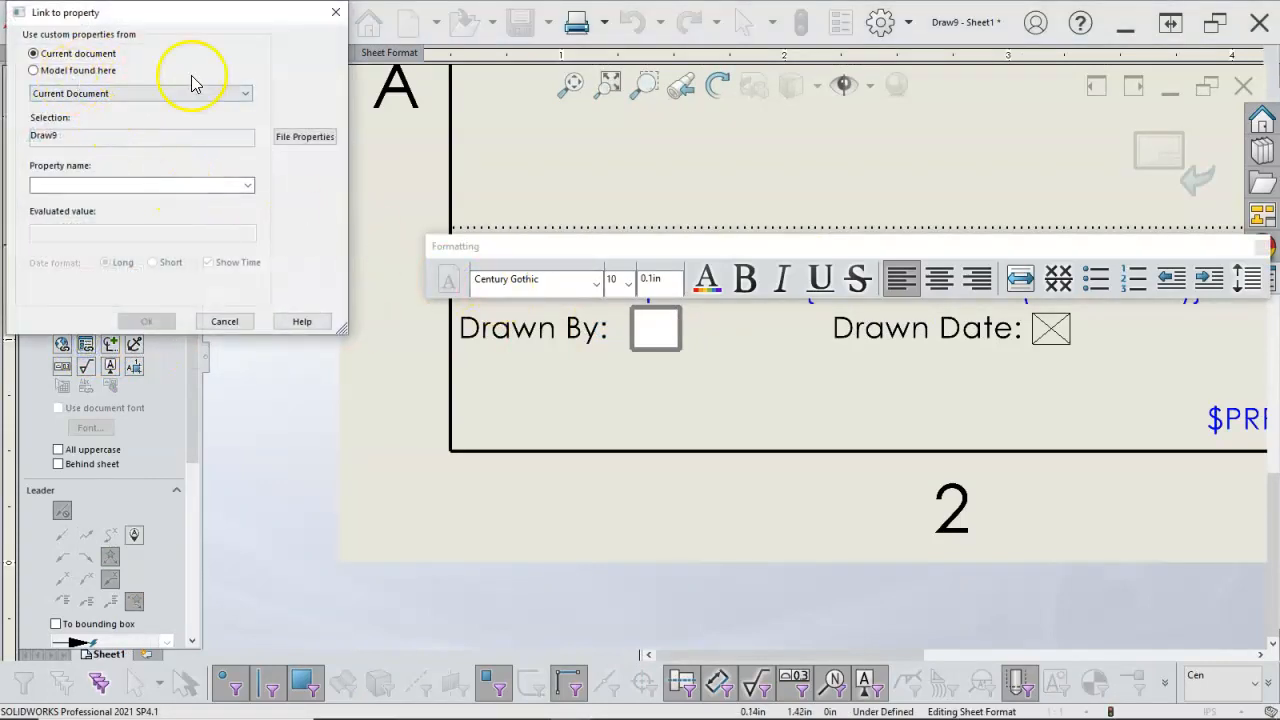
click(245, 188)
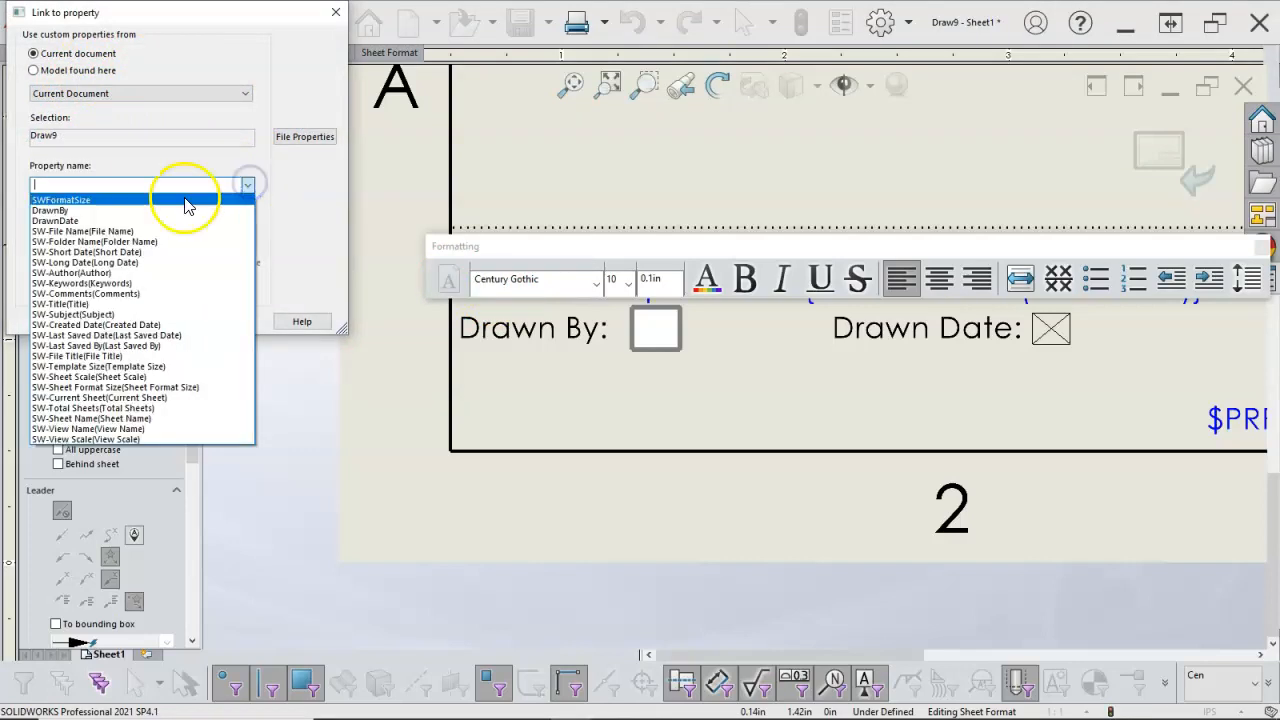
click(62, 213)
click(162, 321)
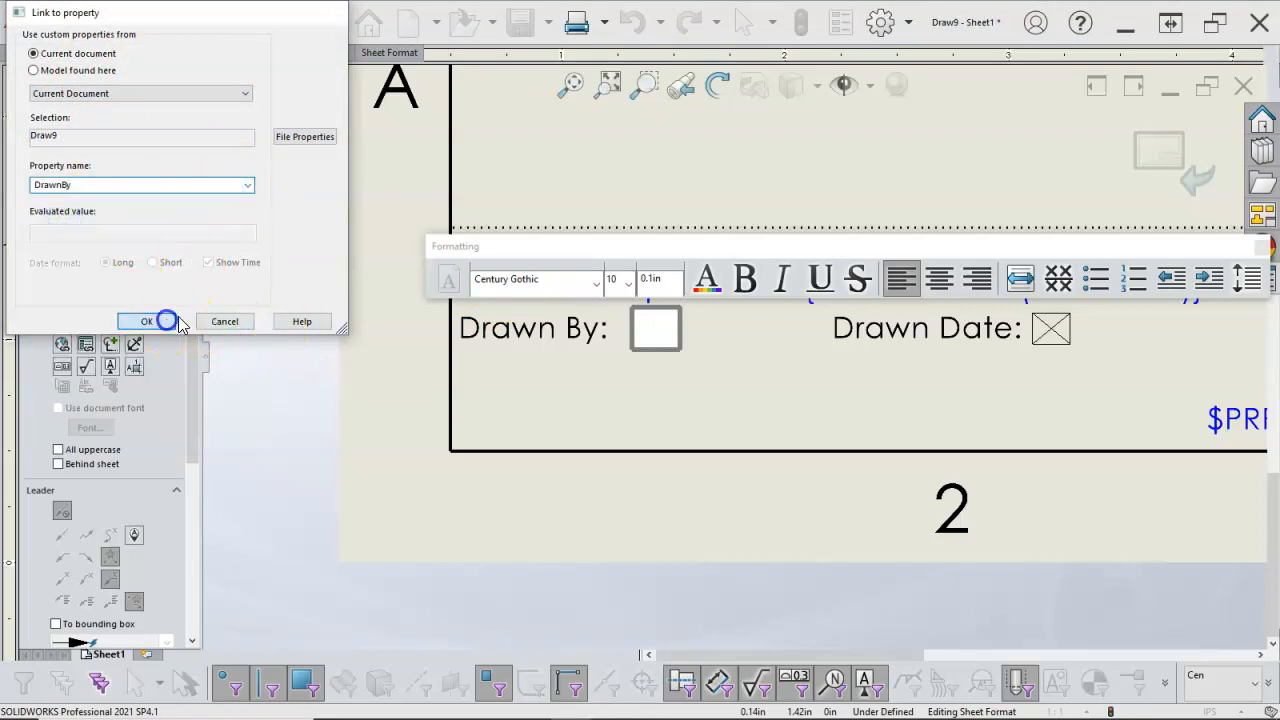
Step: Link the blank note beside Drawn Date to the current document's DrawnDate property
double_click(1063, 320)
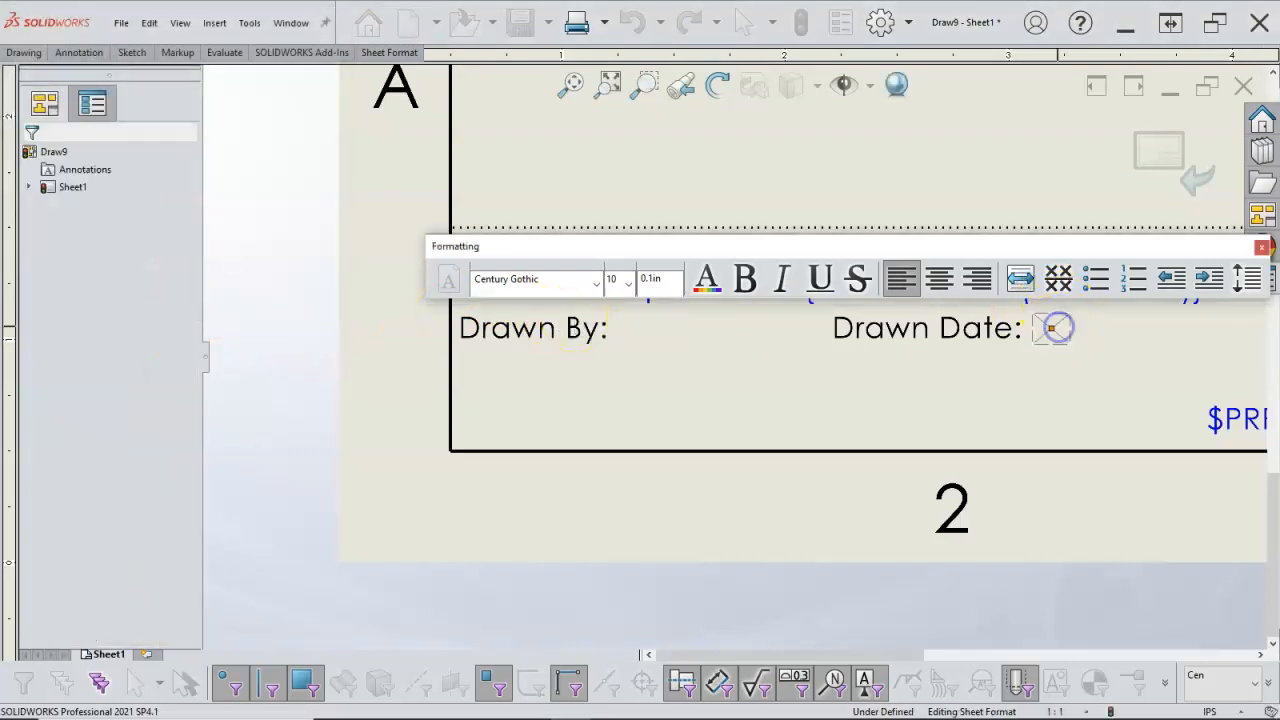
click(63, 343)
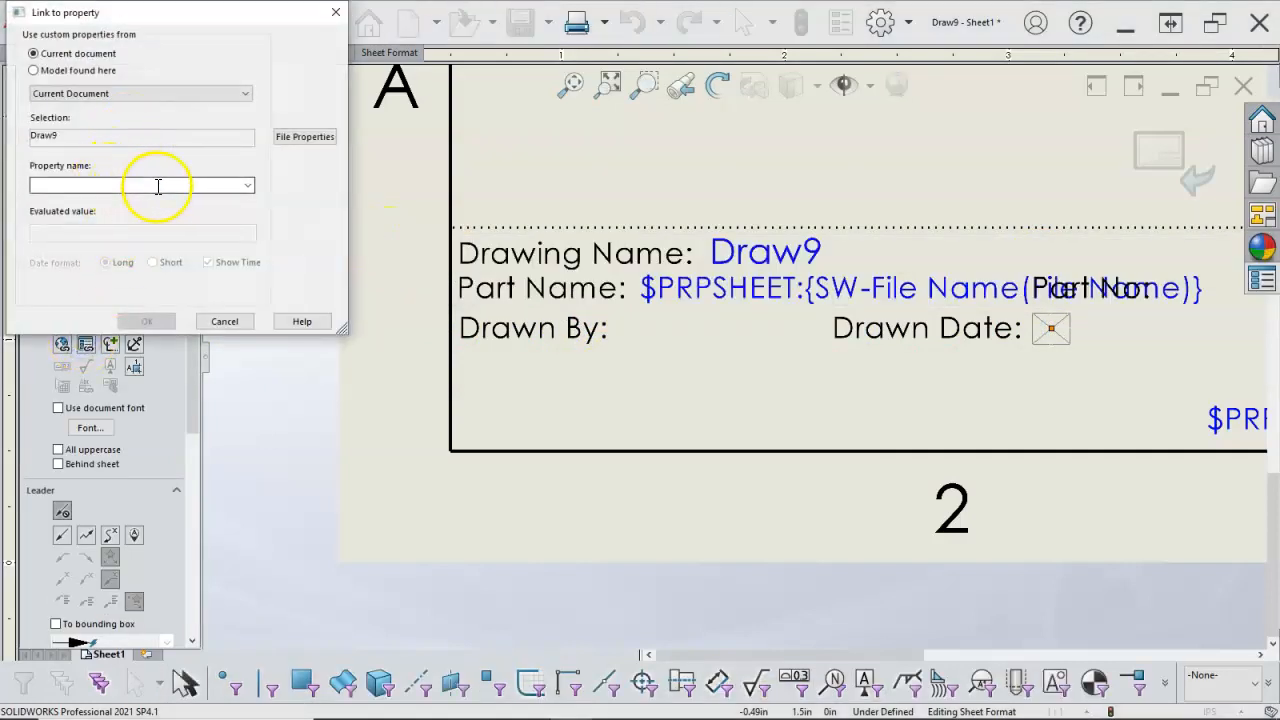
click(247, 185)
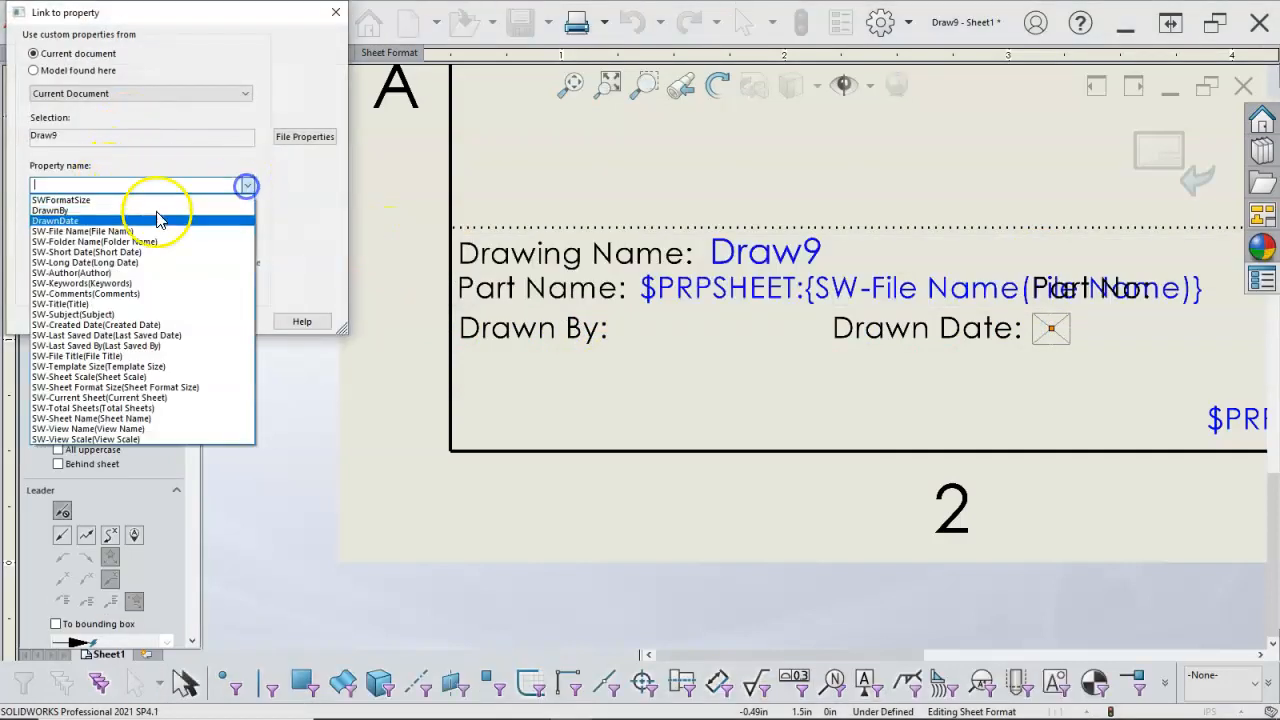
click(85, 219)
click(146, 321)
click(914, 168)
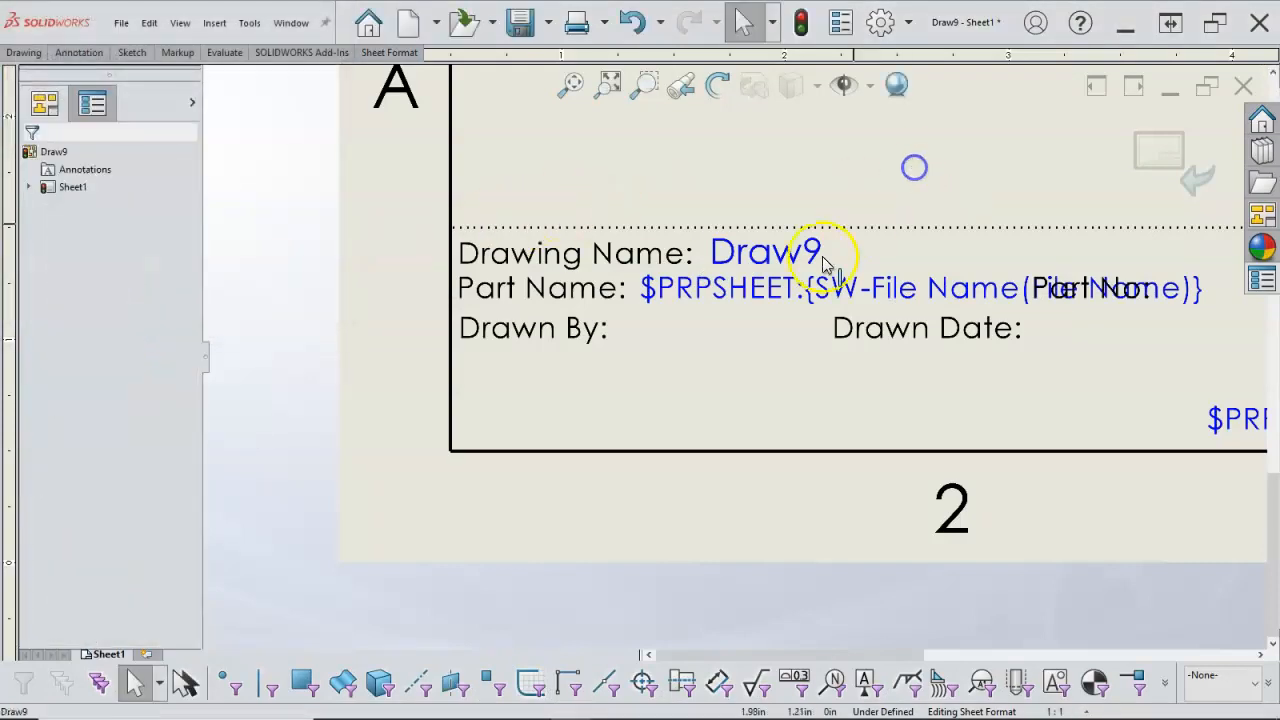
Step: Move the Part Name and Part No labels with their linked values to a row below Drawn By and Drawn Date
drag(580, 288, 582, 376)
mouse_move(823, 270)
mouse_down()
mouse_move(800, 383)
mouse_move(820, 276)
mouse_move(882, 290)
mouse_move(857, 394)
mouse_move(874, 384)
mouse_up()
mouse_move(1094, 289)
mouse_down()
mouse_move(1085, 398)
mouse_move(1100, 330)
mouse_move(1093, 373)
mouse_up()
scroll(1142, 388, up, 1)
drag(1166, 402, 1158, 383)
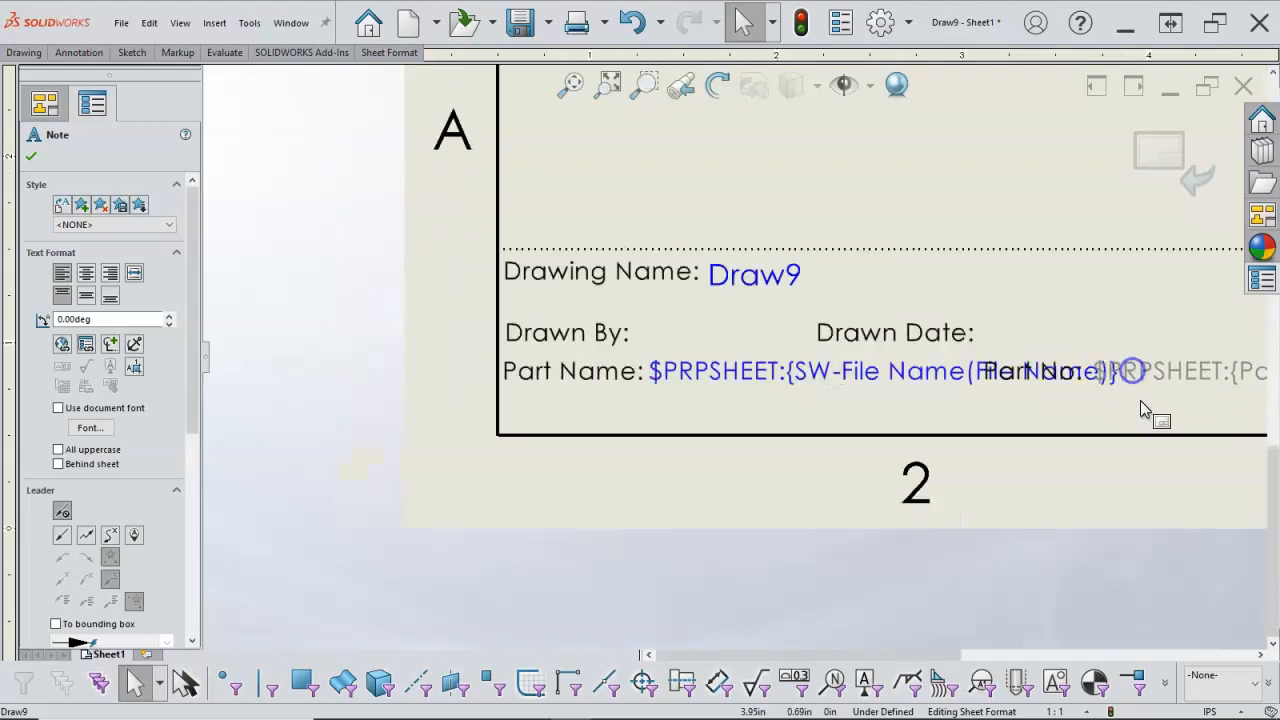
click(1140, 400)
scroll(1095, 392, up, 1)
scroll(975, 362, down, 2)
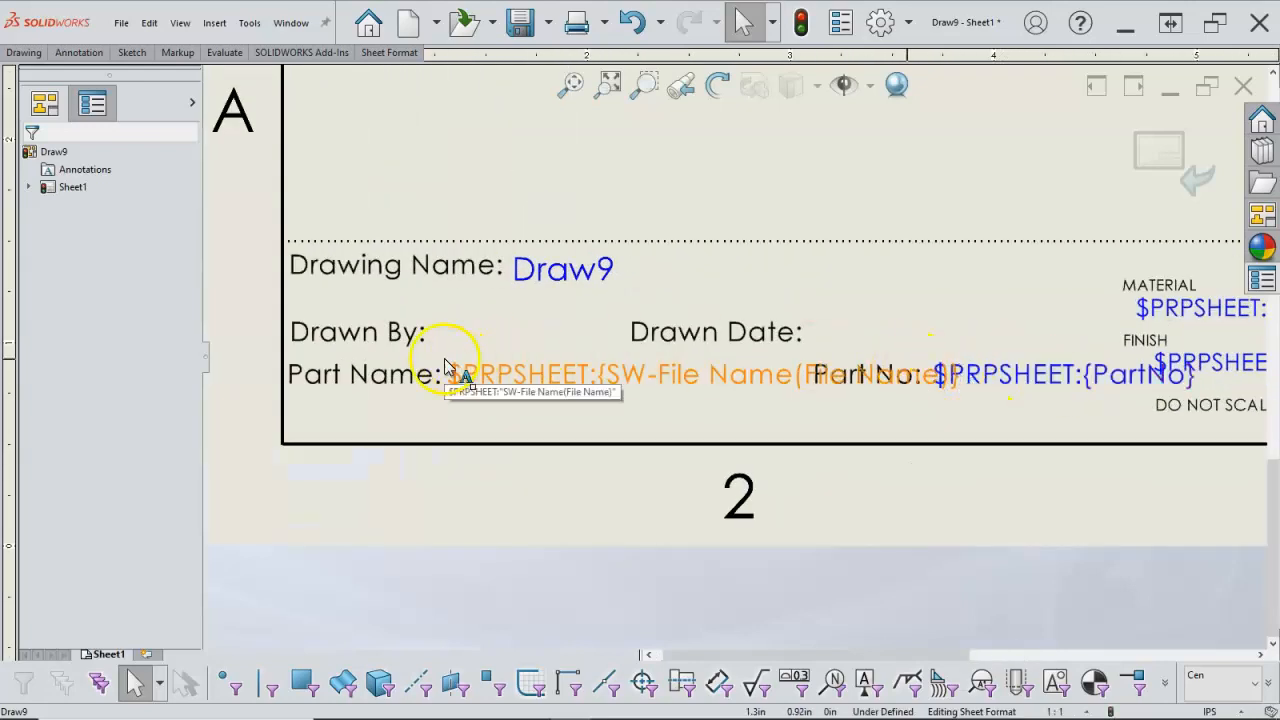
Step: Move the Drawn By label up directly beneath the Drawing Name label
scroll(329, 366, down, 2)
mouse_move(518, 319)
mouse_down()
mouse_move(507, 318)
mouse_move(507, 266)
mouse_up()
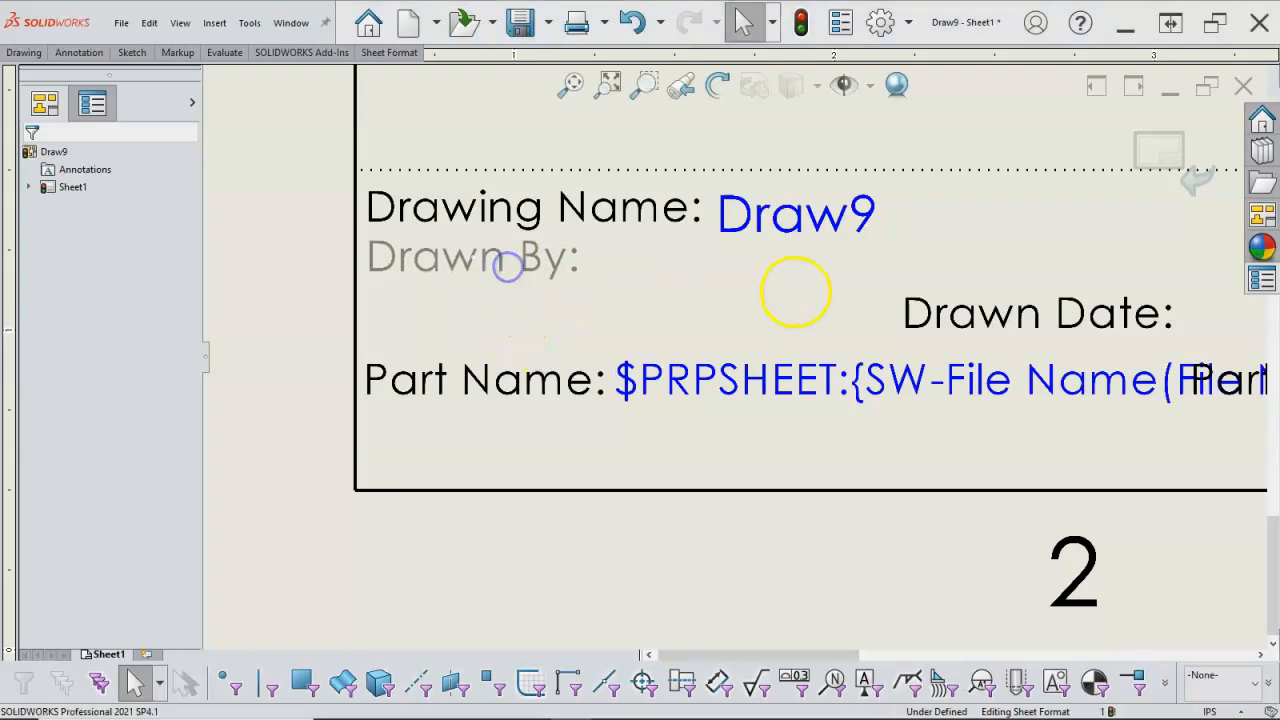
click(675, 315)
Step: Try to select the blank Drawn By value note and move it up beside its label
drag(795, 266, 551, 345)
click(651, 319)
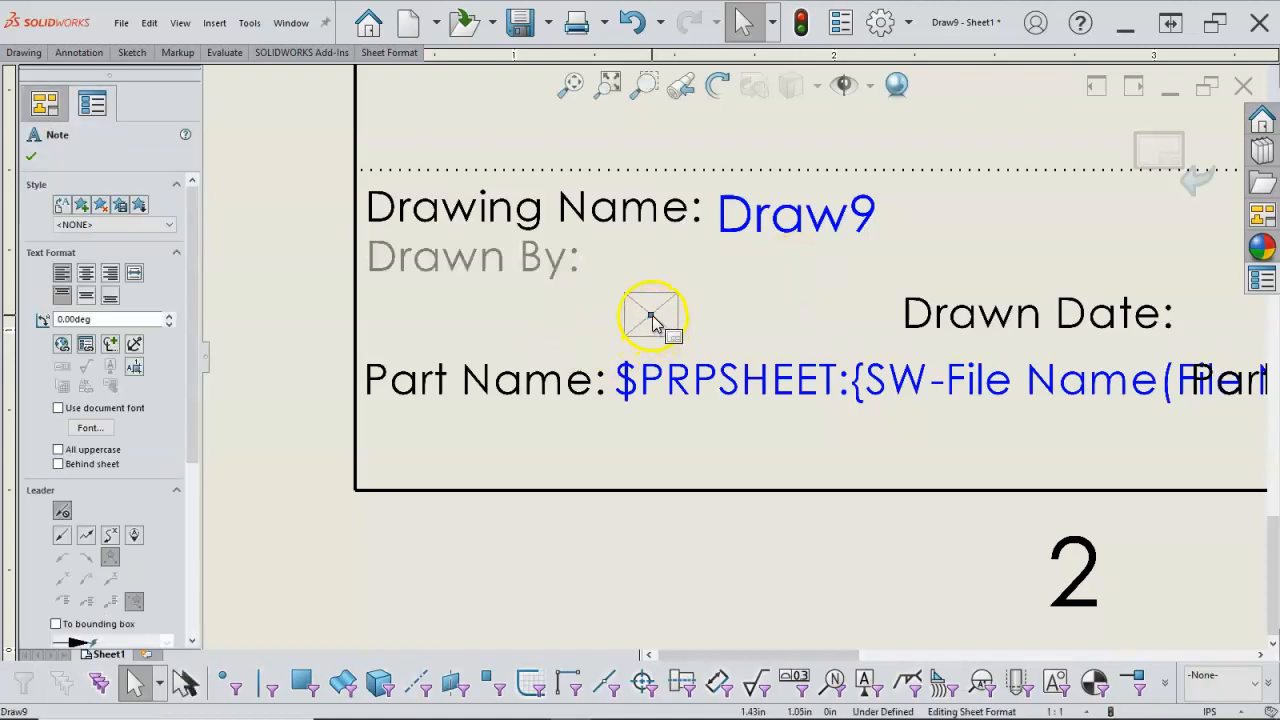
click(644, 277)
drag(733, 268, 566, 350)
click(662, 304)
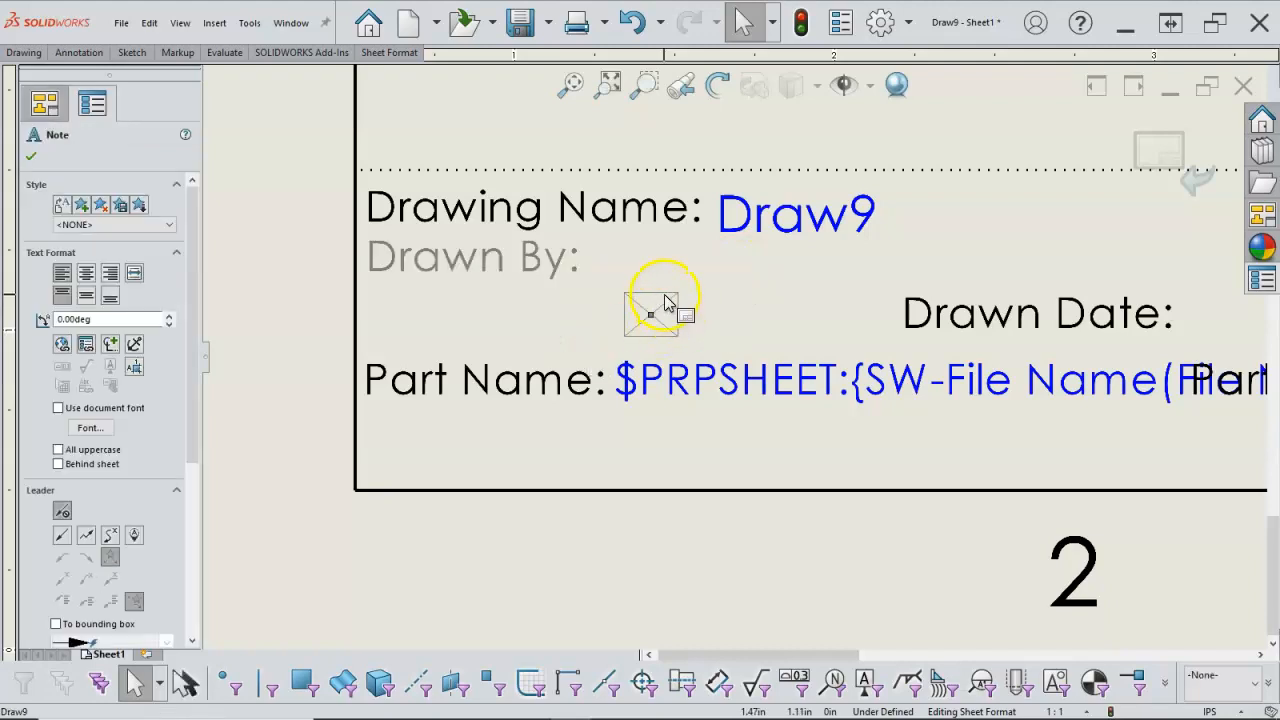
click(666, 292)
drag(734, 271, 566, 357)
drag(651, 317, 636, 252)
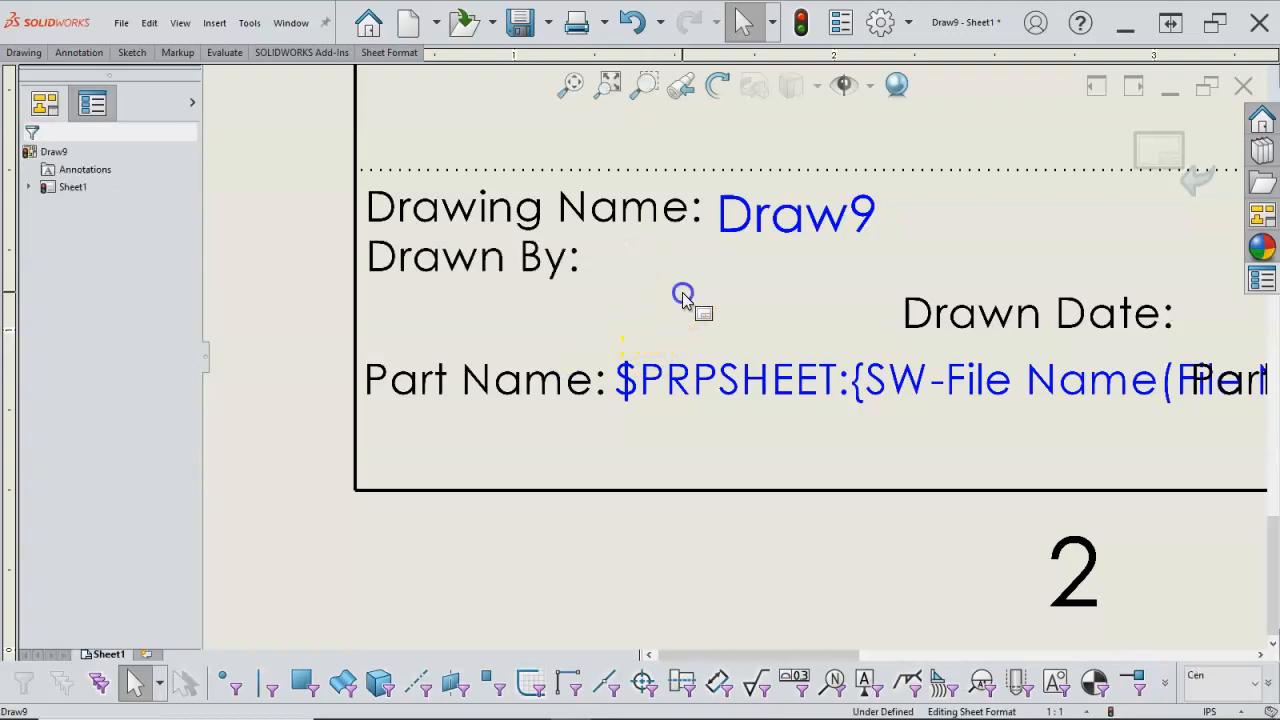
drag(722, 266, 555, 349)
click(651, 317)
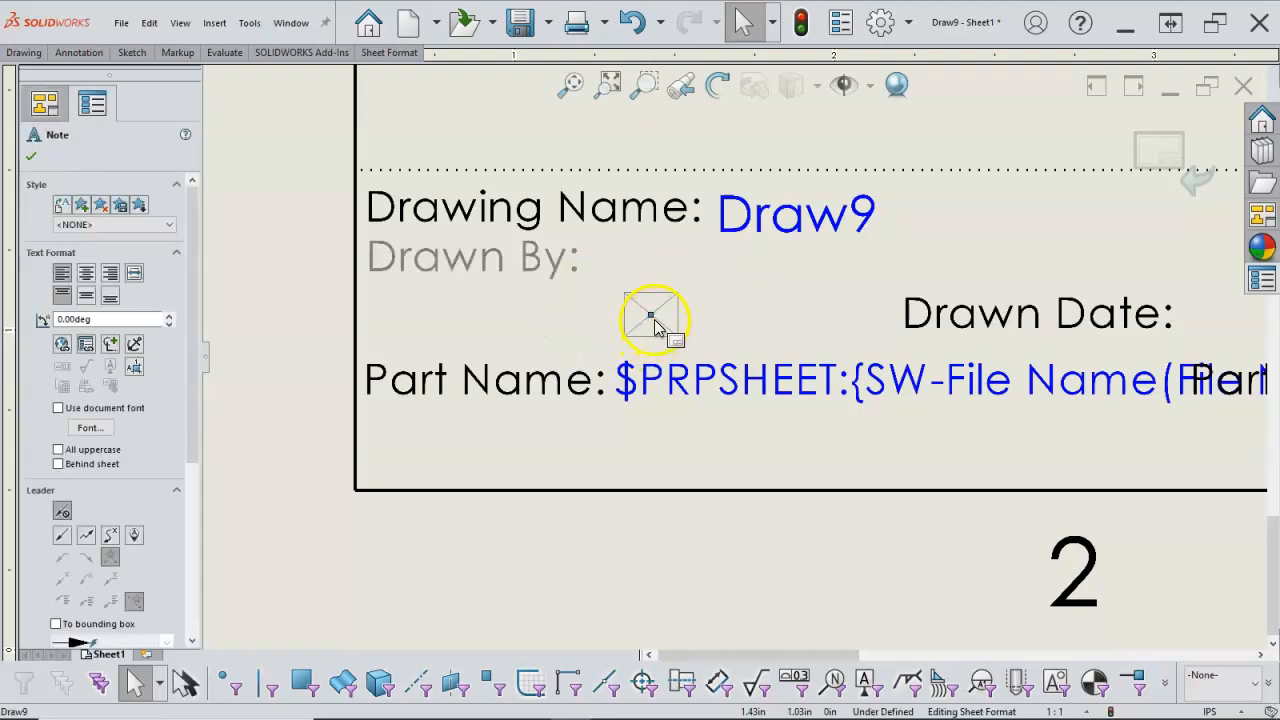
click(651, 317)
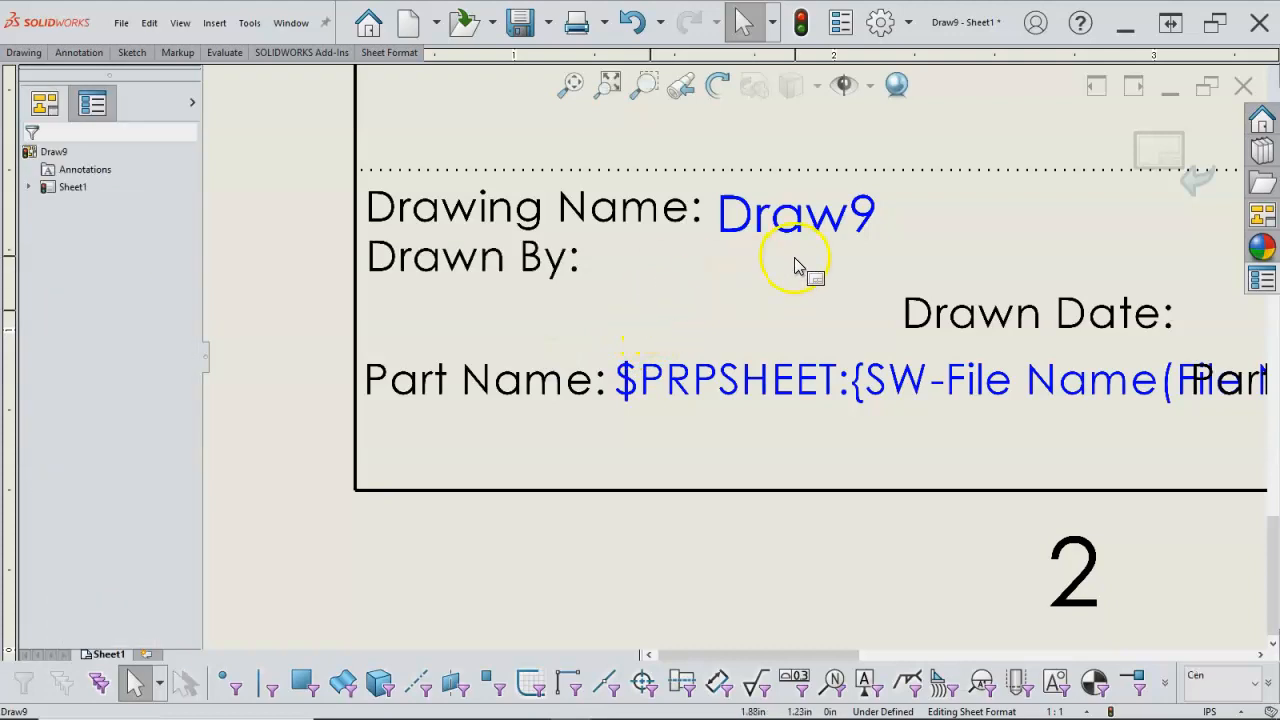
Step: Fill in the drawing's custom properties with the drafter's initials and the drawn date 10/9/2021, and apply them
click(1266, 283)
click(1070, 138)
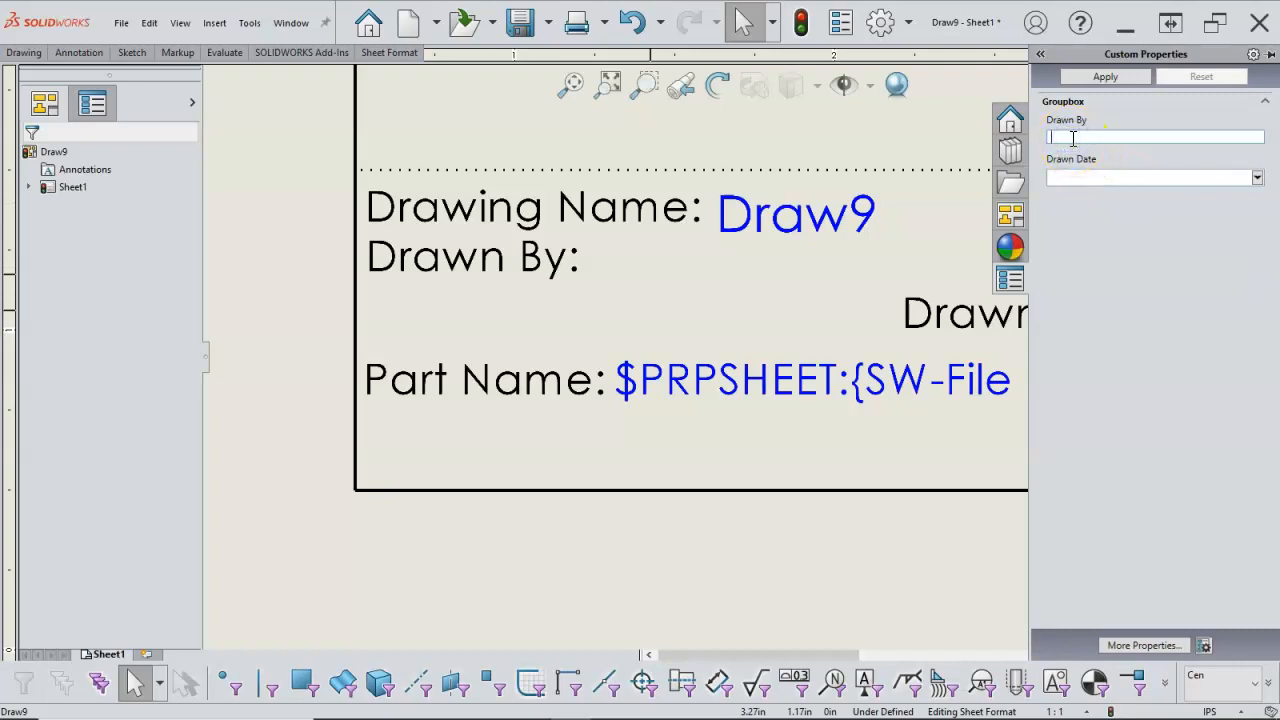
text(JL)
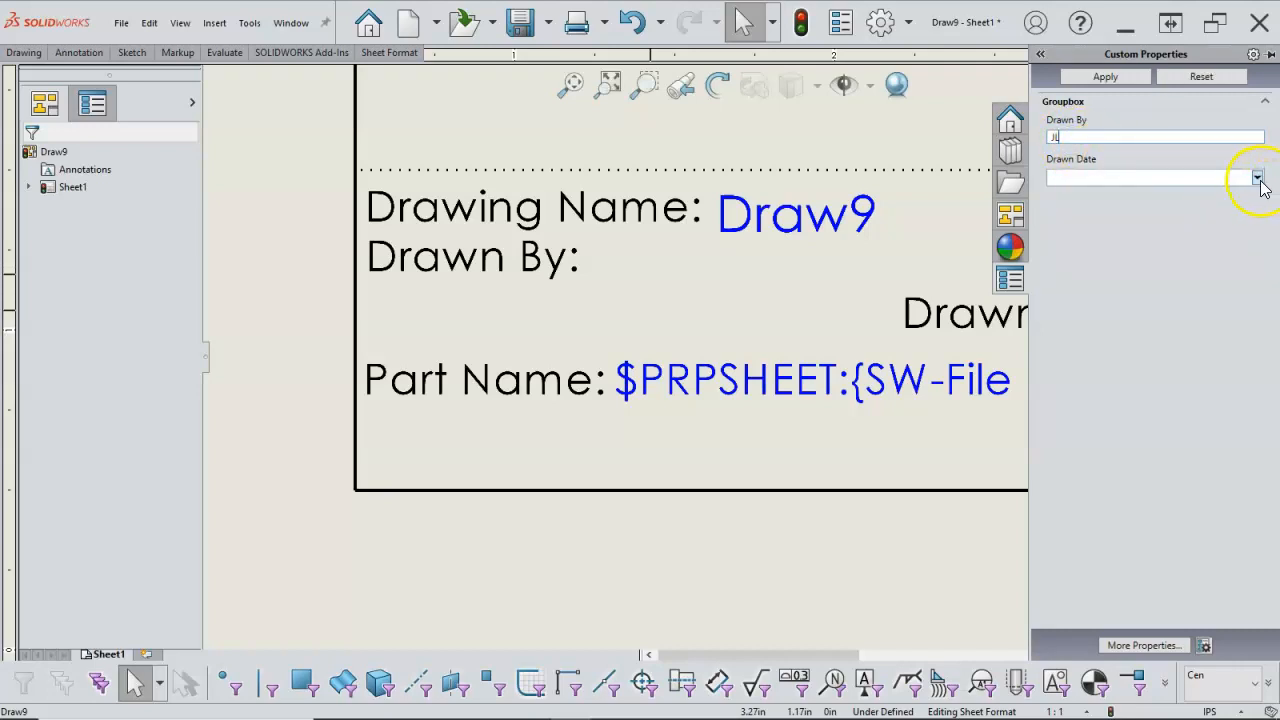
click(1257, 179)
click(1190, 246)
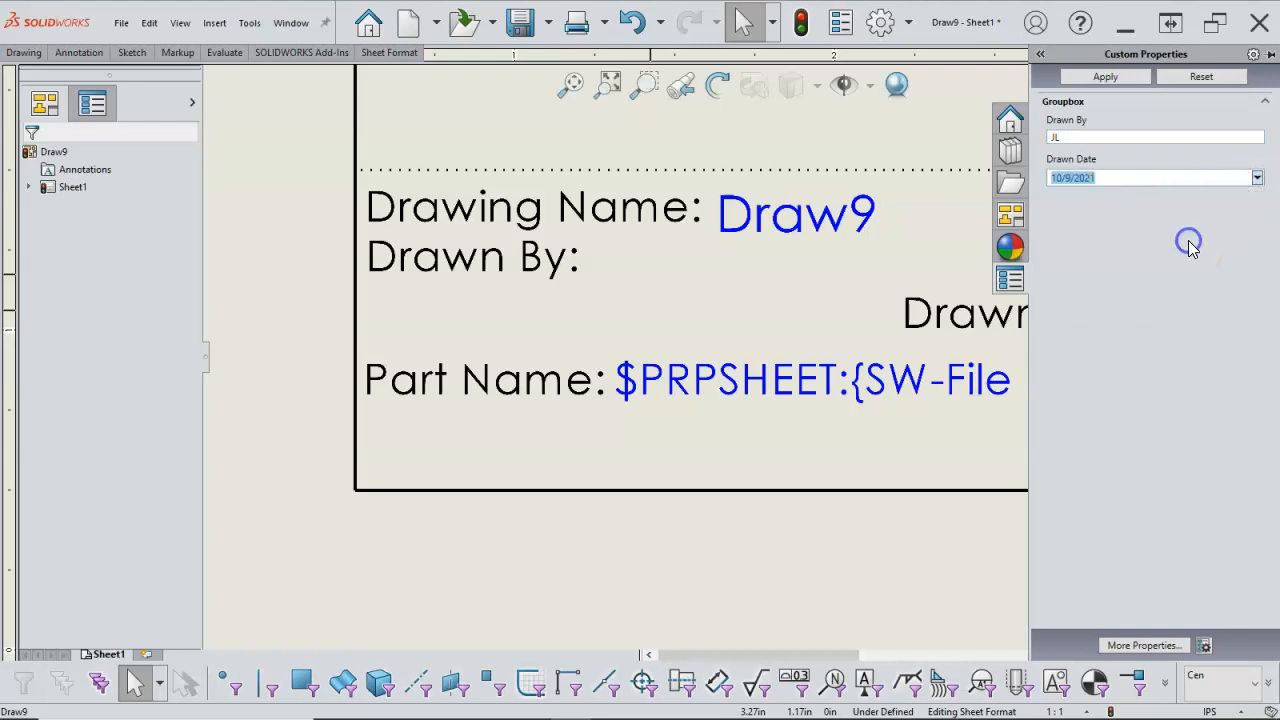
click(1109, 79)
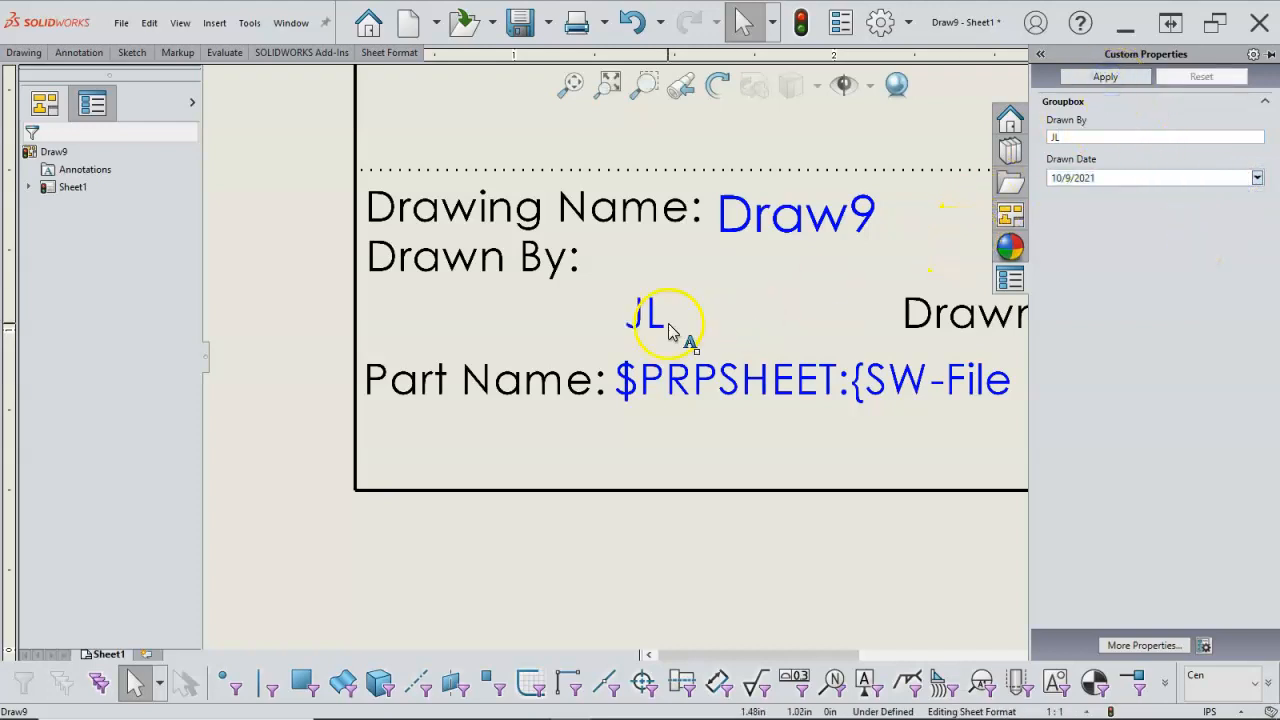
Step: Move the Drawn By value beside its label and bring the Drawn Date label and value up onto the same row
click(632, 313)
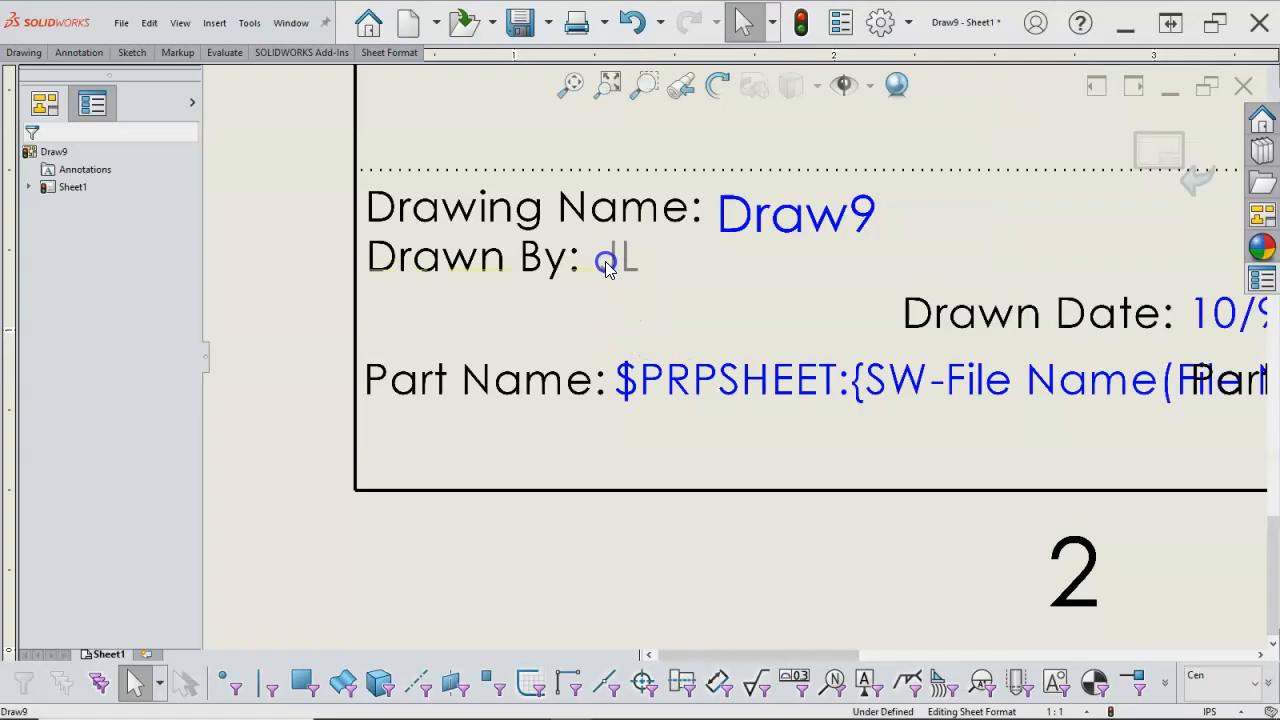
click(905, 312)
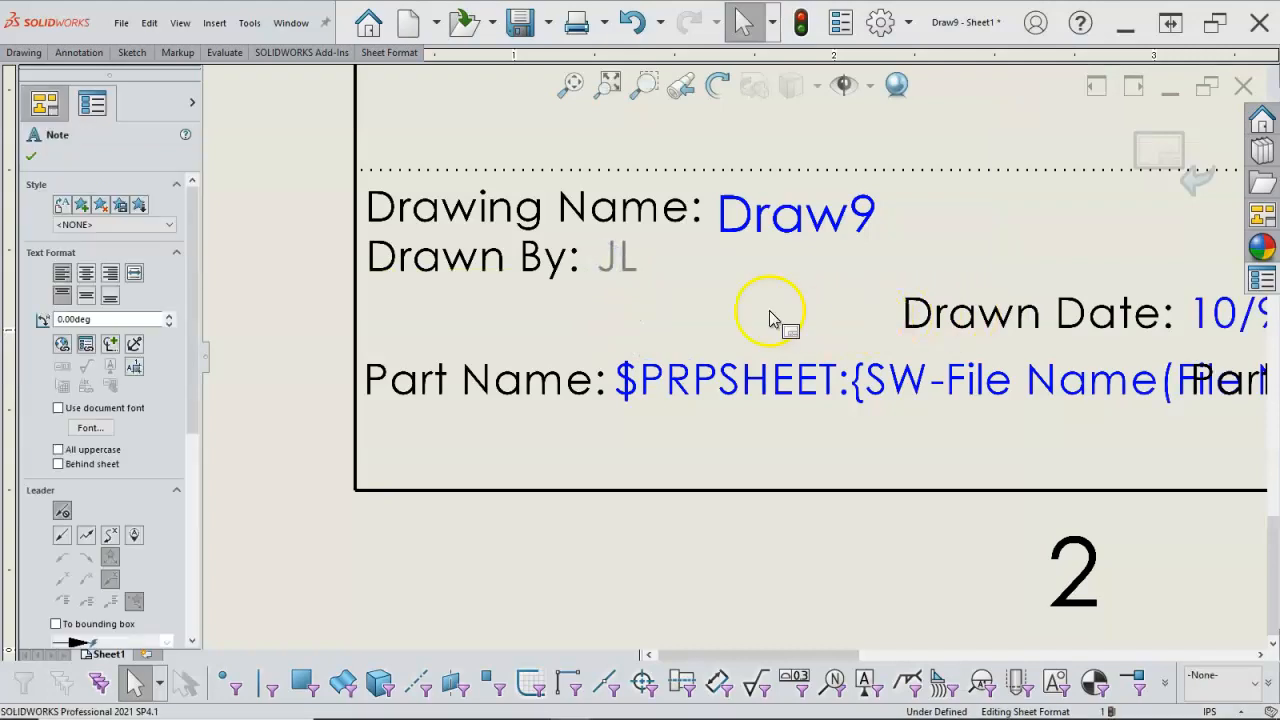
mouse_move(915, 312)
mouse_down()
mouse_move(857, 281)
mouse_move(851, 260)
mouse_up()
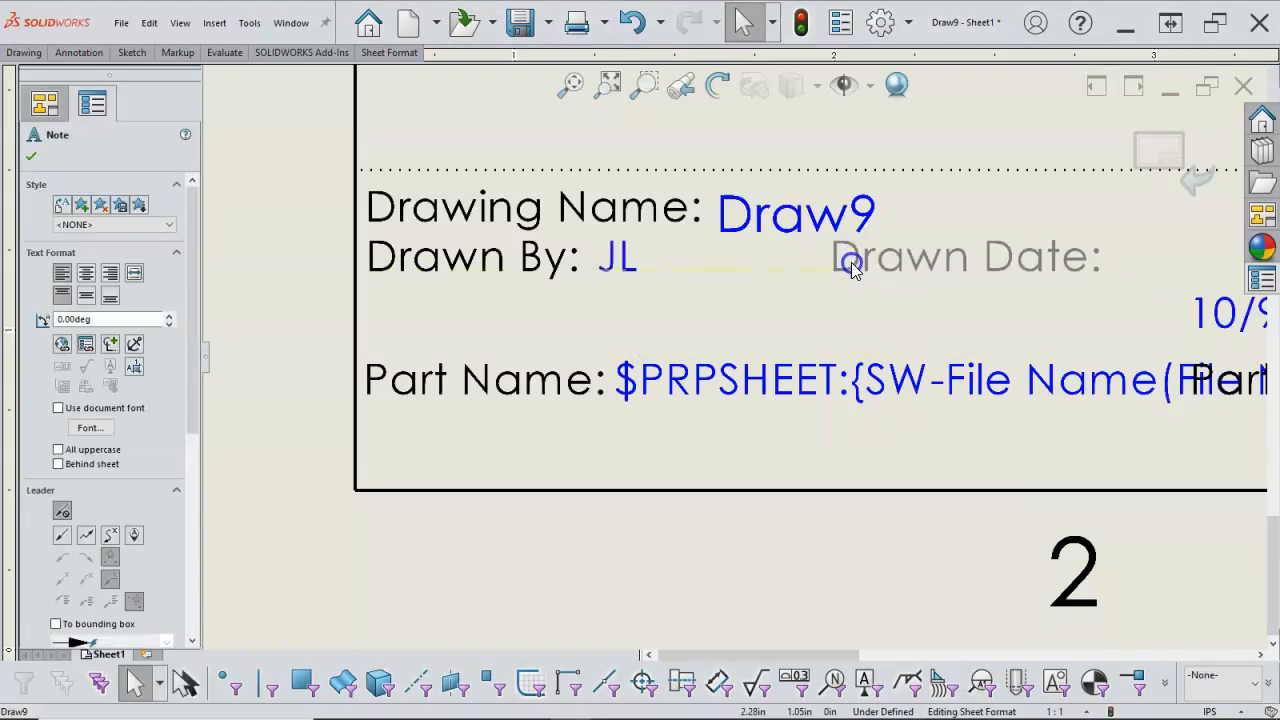
drag(1210, 320, 1126, 262)
click(1087, 322)
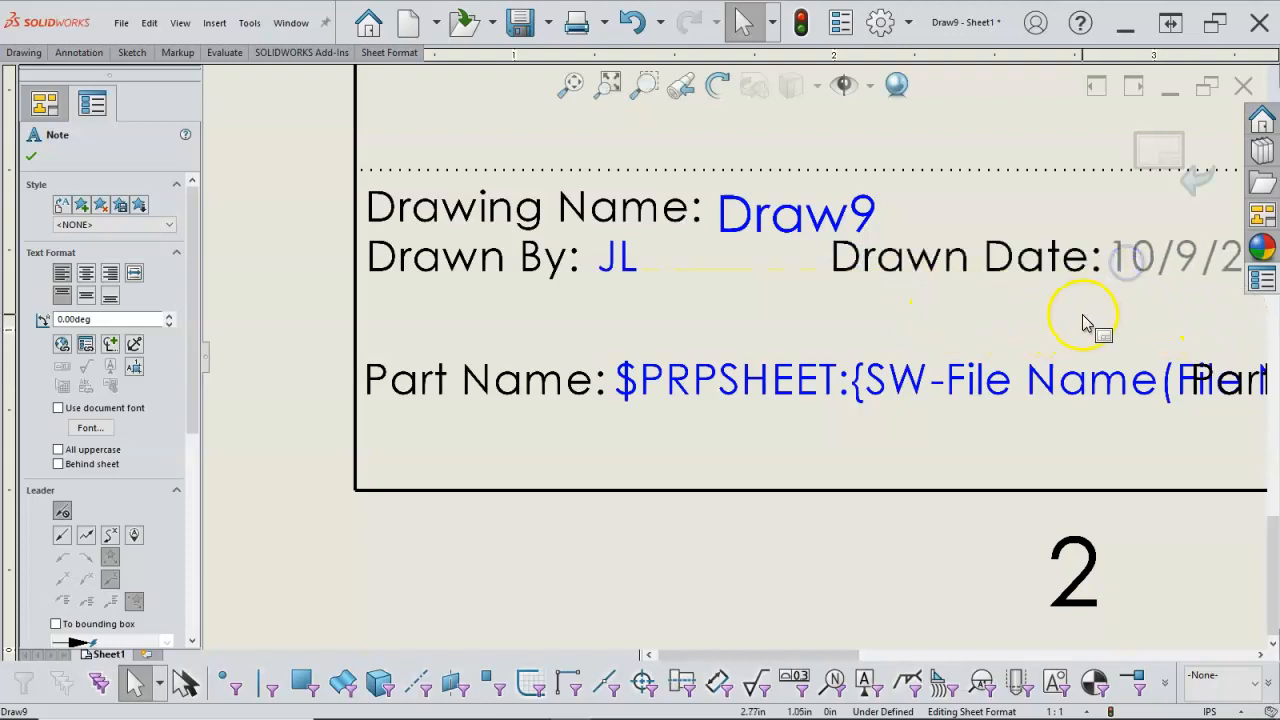
Step: Lower the Drawn By and Drawn Date labels and values slightly, keeping them aligned in one row beneath Drawing Name
scroll(1087, 322, up, 1)
scroll(993, 314, down, 1)
drag(494, 277, 481, 290)
click(583, 285)
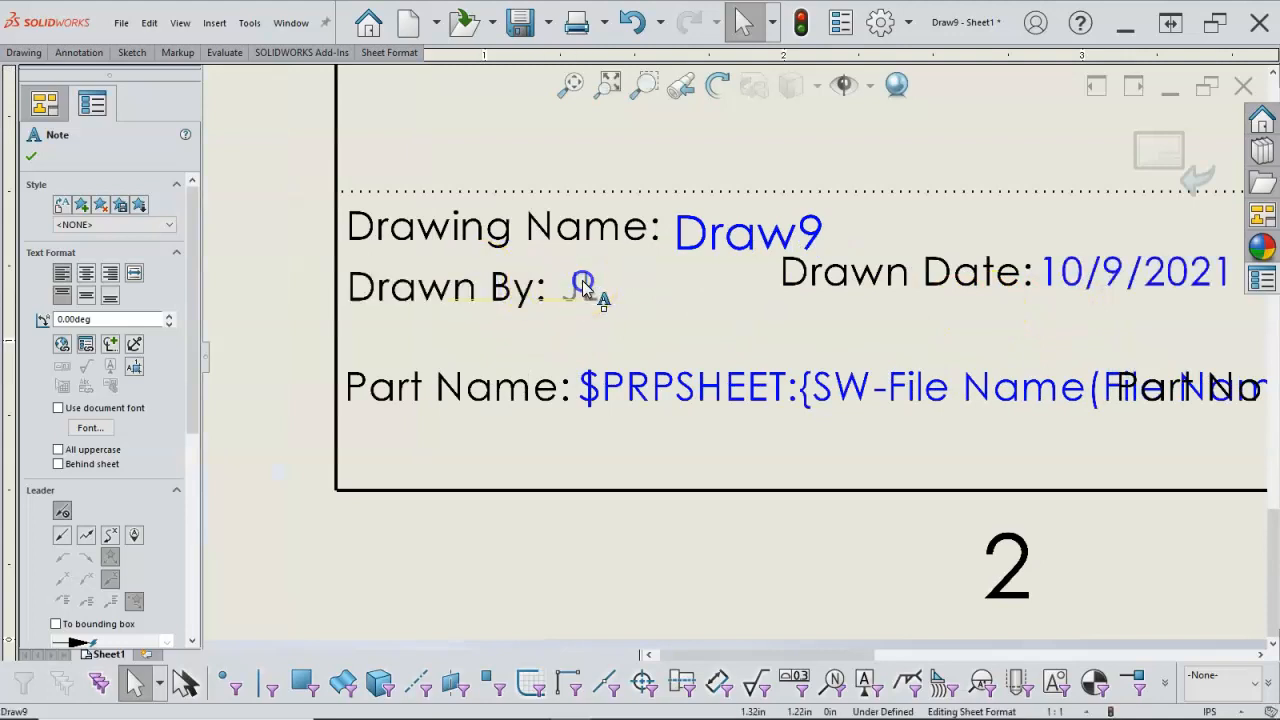
drag(855, 280, 825, 295)
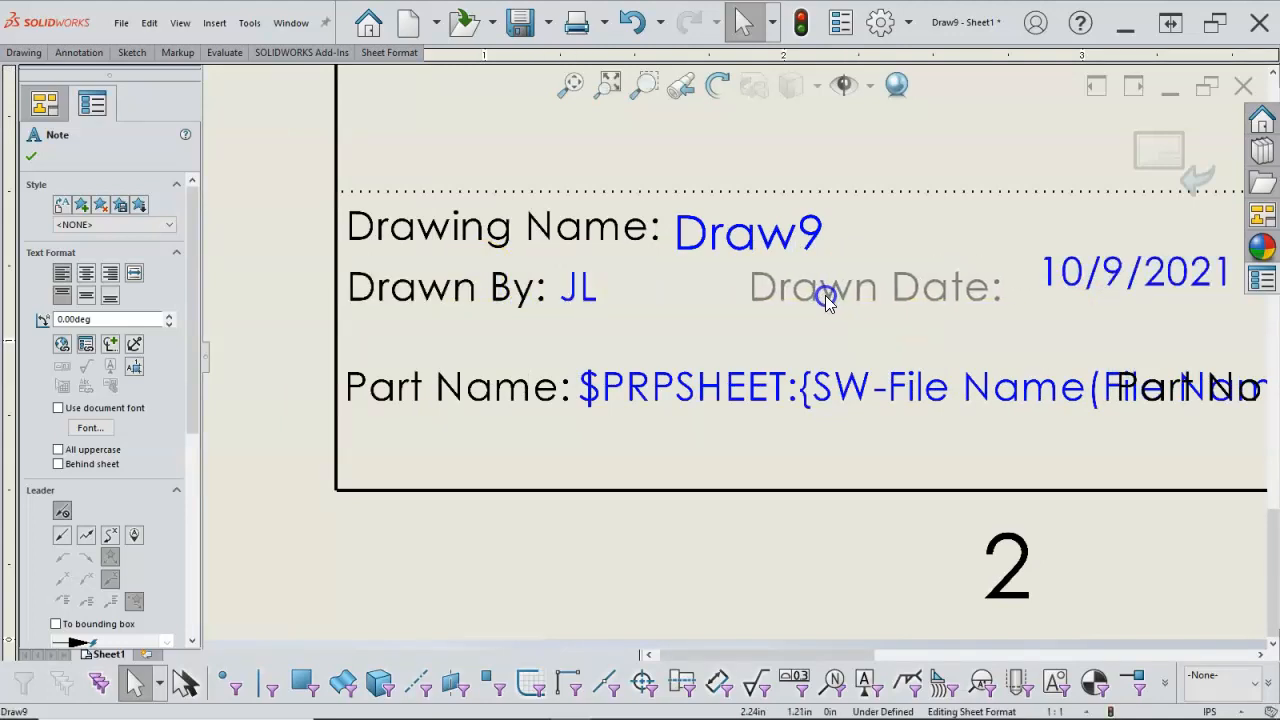
drag(1062, 284, 1047, 297)
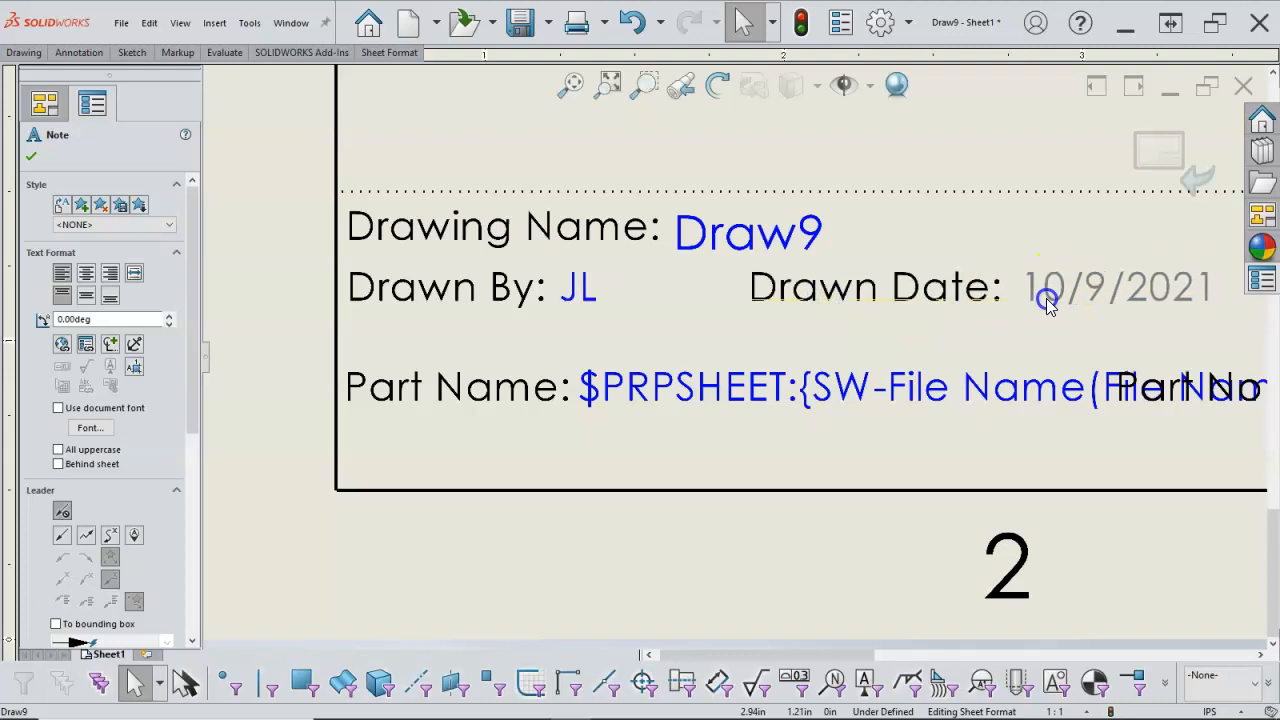
key(z)
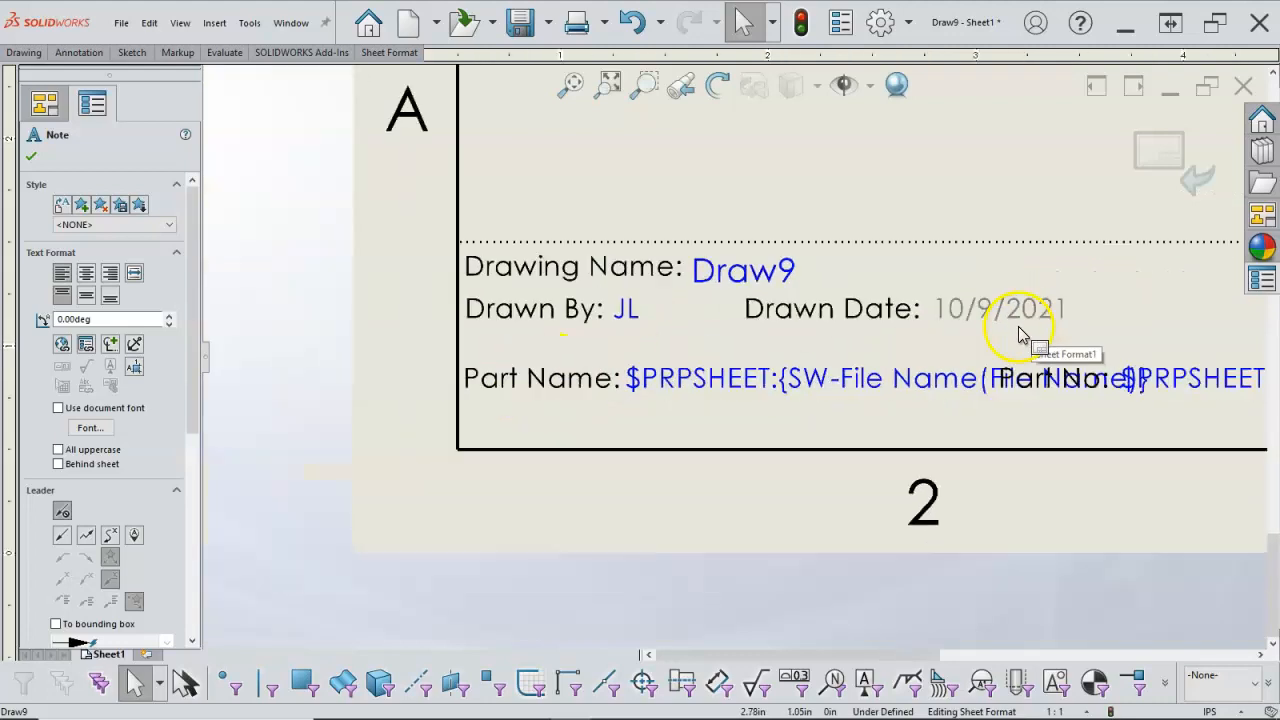
Step: Move the Part Name and Part No labels and values up together, directly beneath the Drawn By row
drag(1178, 333, 520, 354)
click(585, 406)
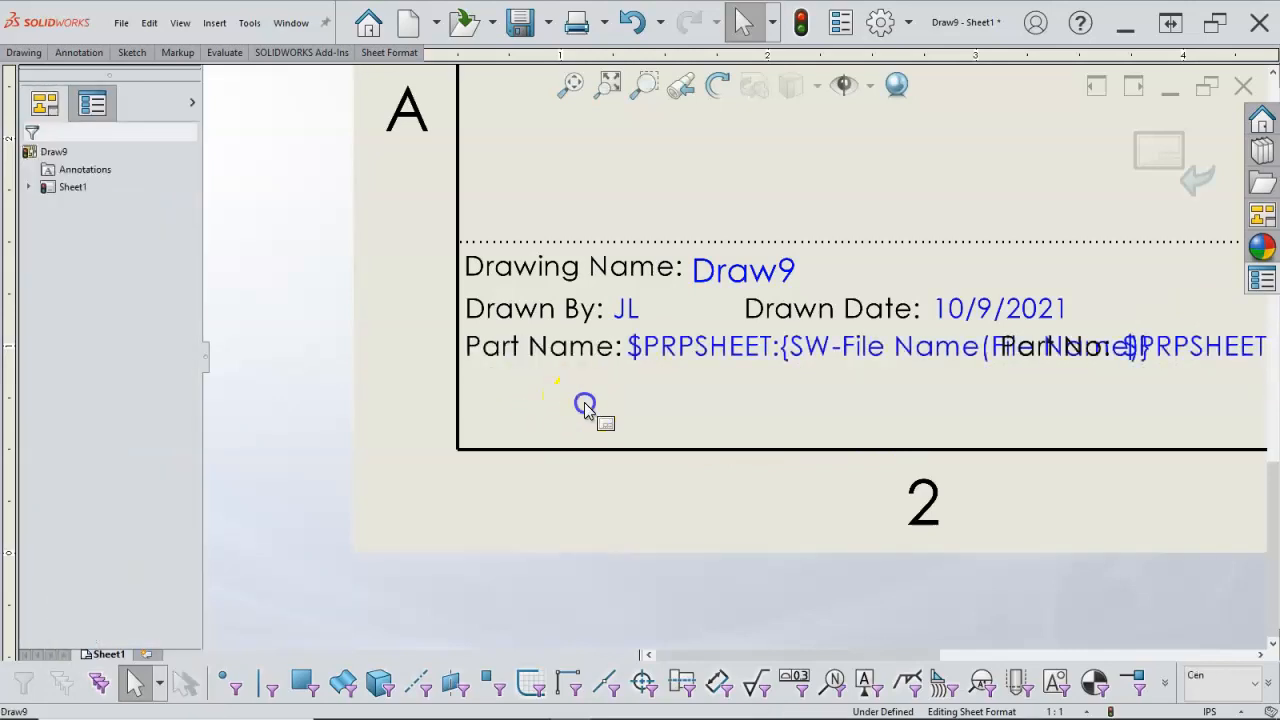
scroll(551, 400, down, 2)
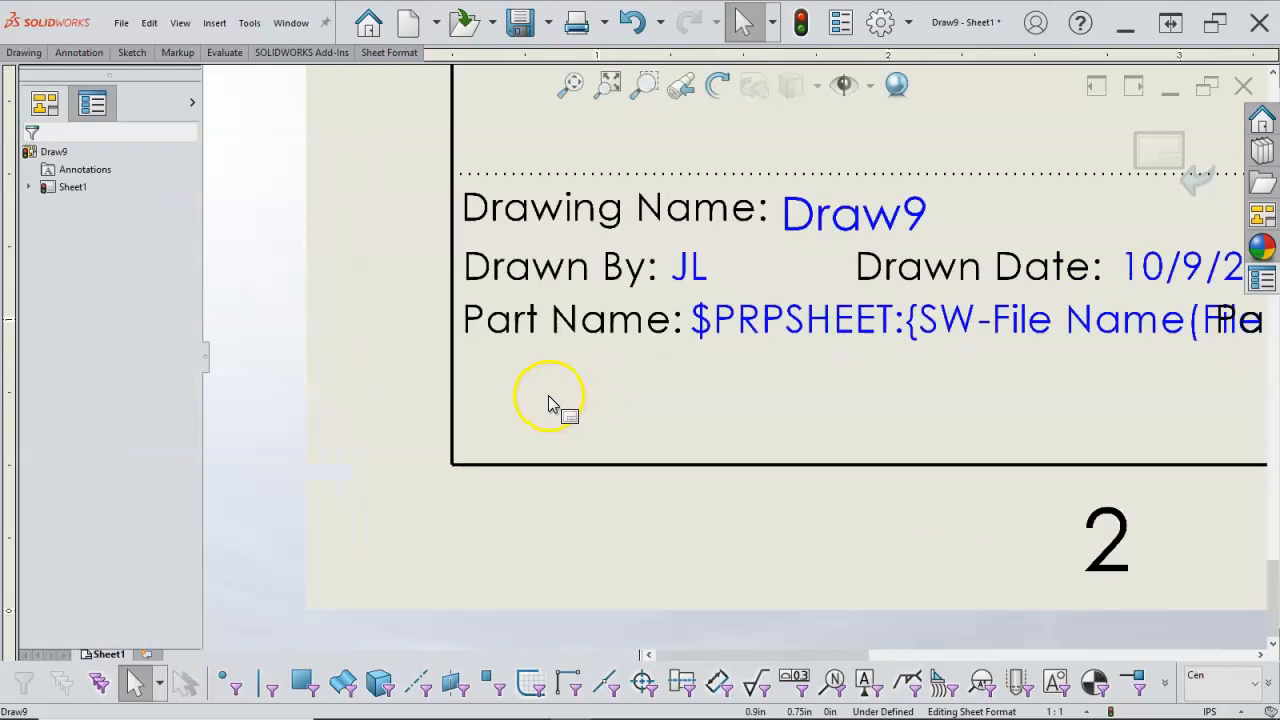
scroll(572, 376, down, 1)
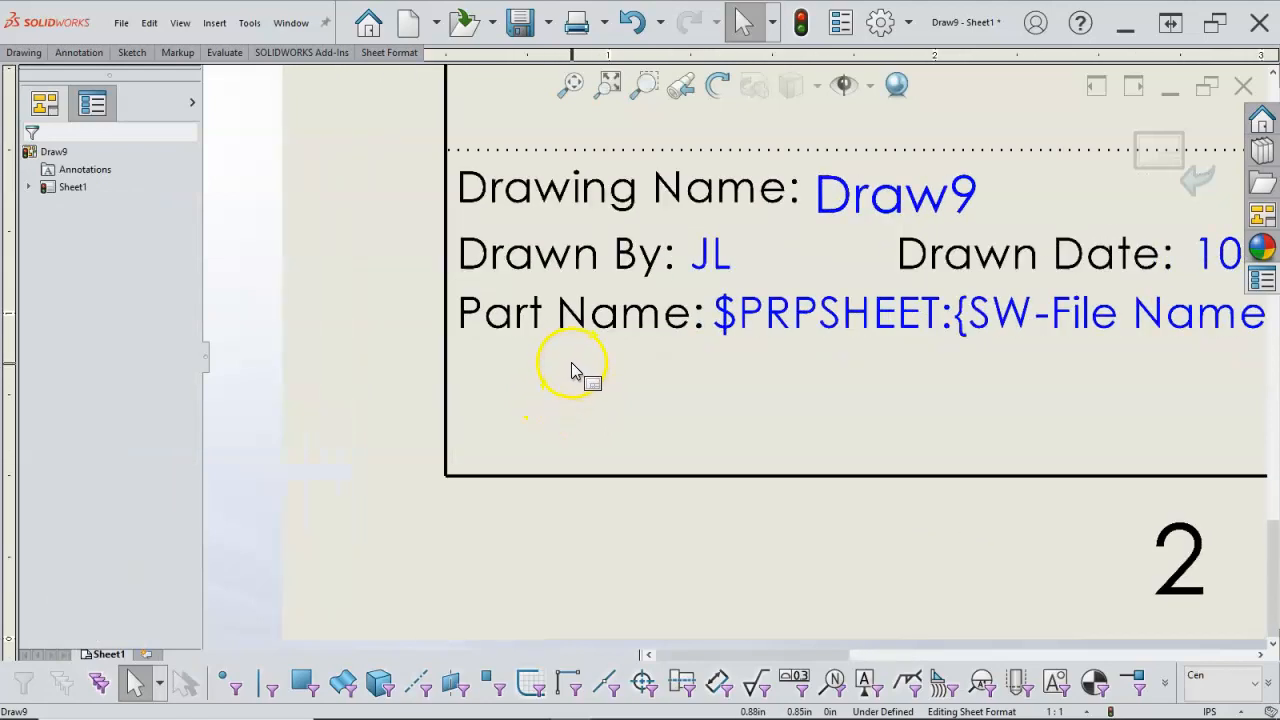
double_click(586, 263)
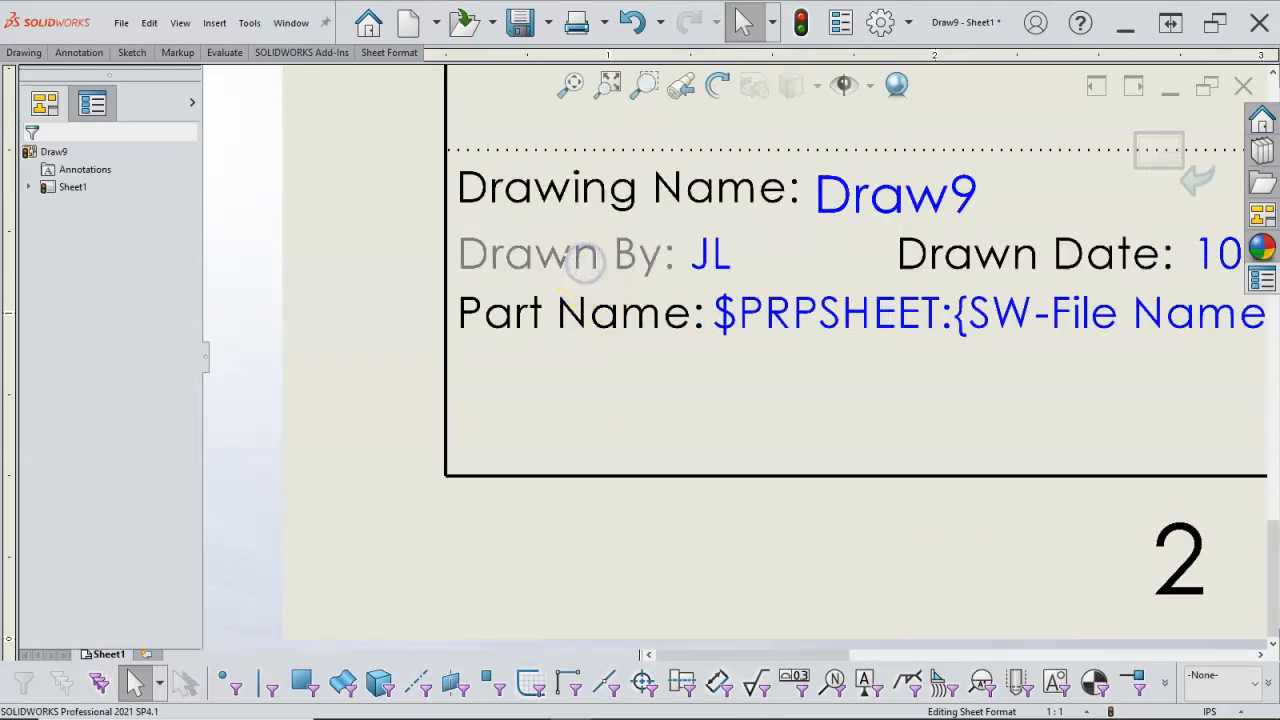
click(700, 345)
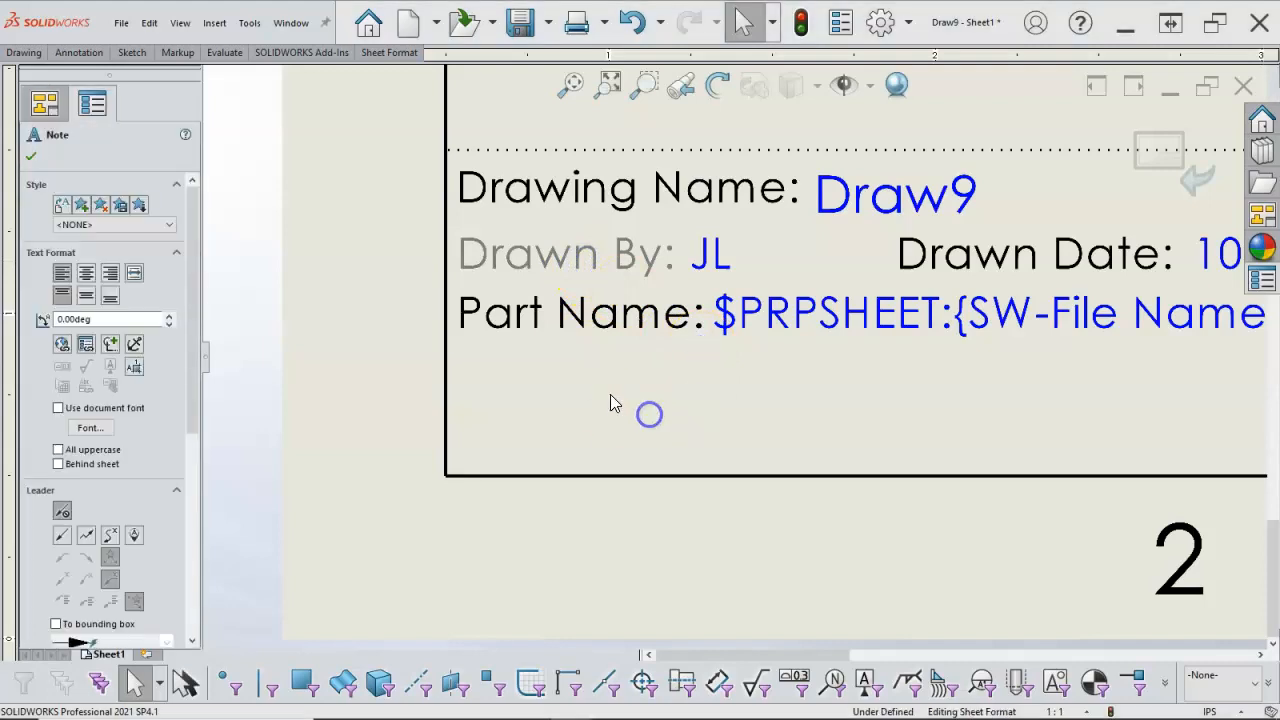
Step: Copy the Drawn By label into the space beneath Part Name and change its text to "Modeled By:"
click(740, 376)
click(678, 398)
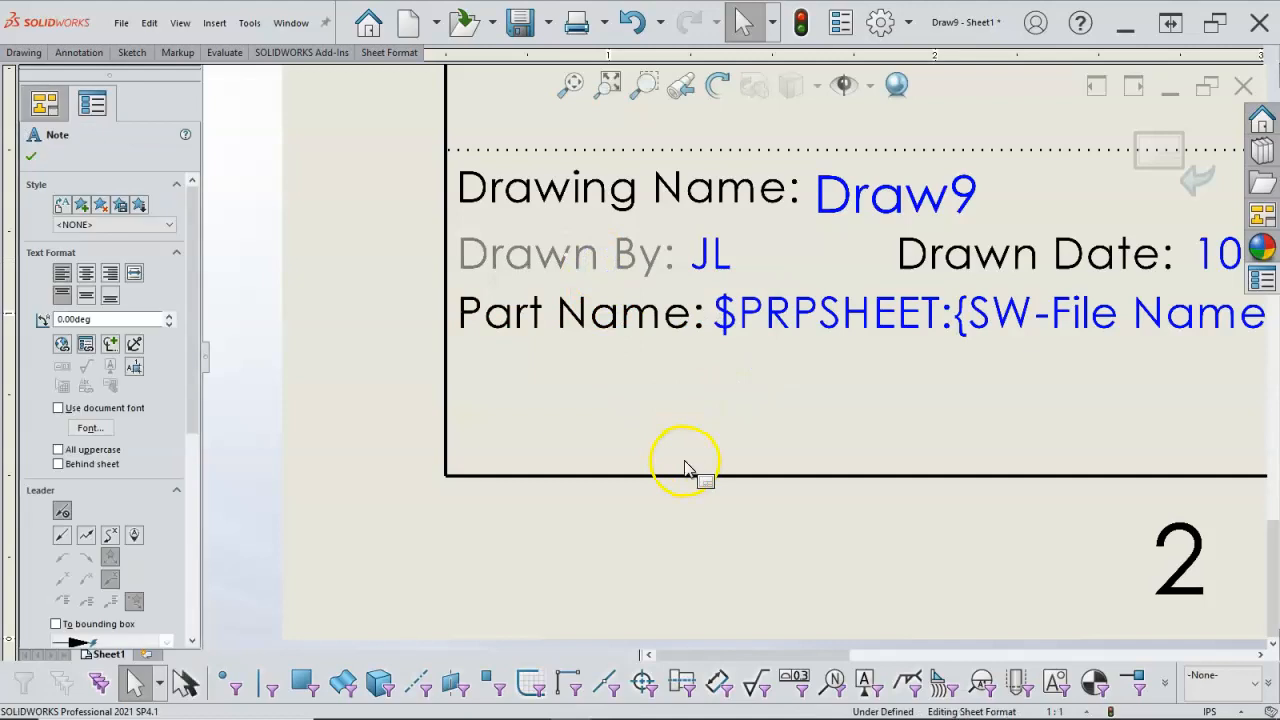
click(558, 396)
text(Drawn By:)
mouse_move(640, 425)
mouse_down()
mouse_move(536, 370)
mouse_move(598, 369)
mouse_move(467, 372)
mouse_up()
double_click(575, 368)
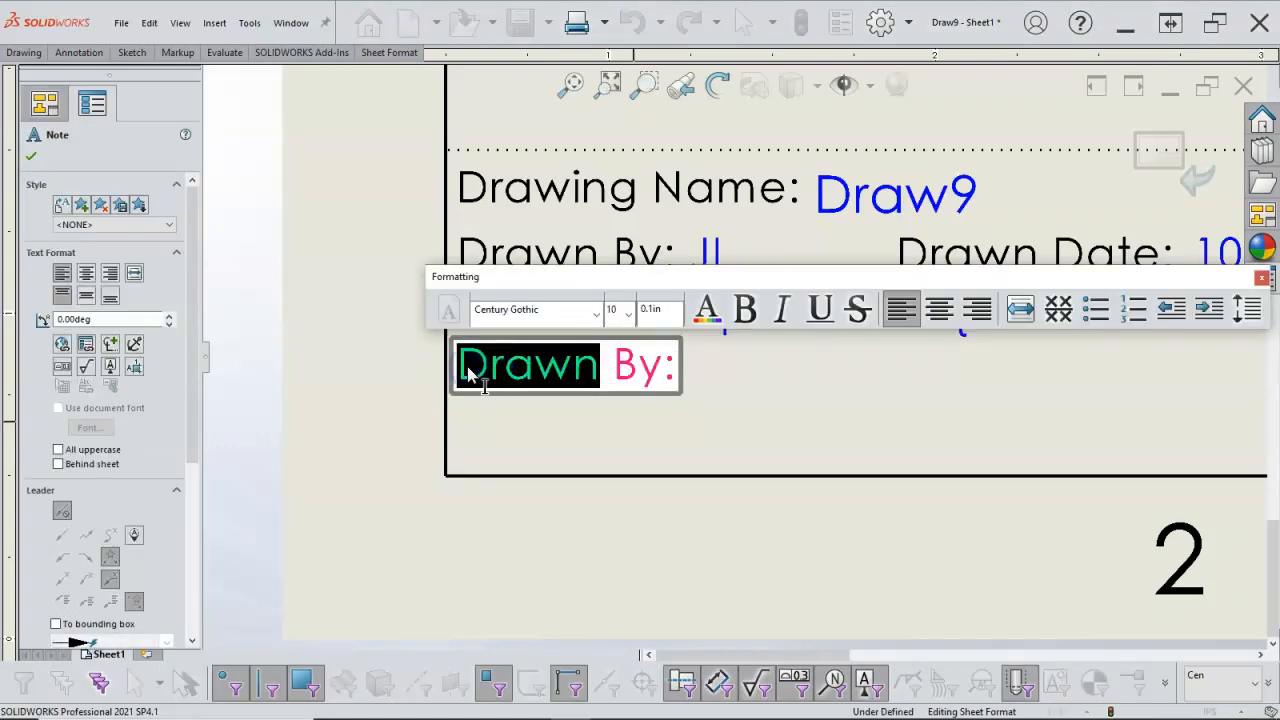
text(Model)
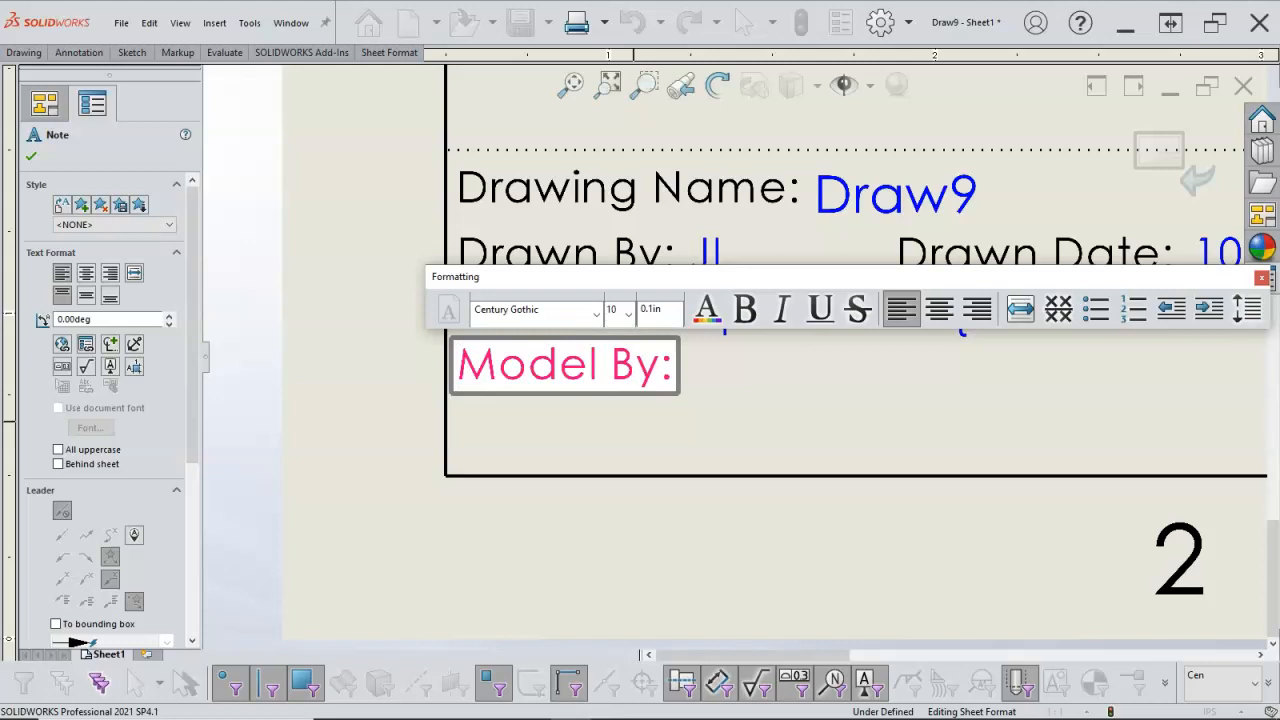
text(ed)
click(760, 418)
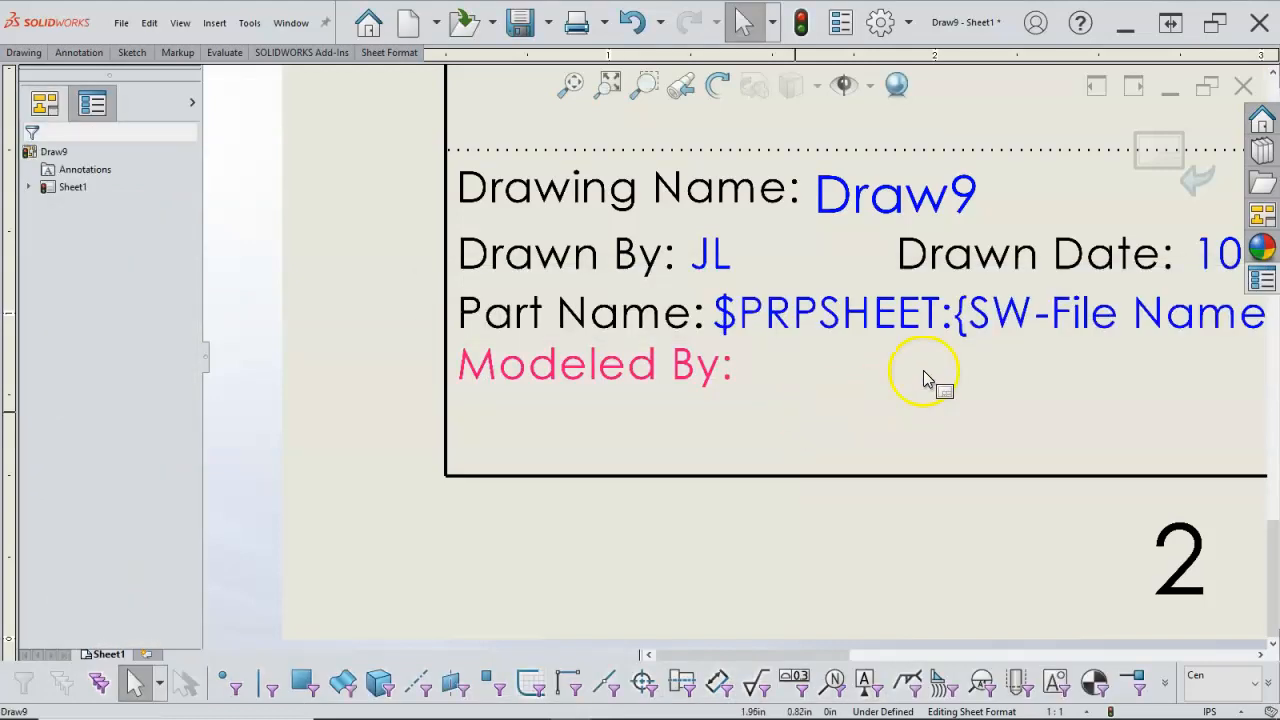
Step: Place a copy of the Drawn Date label on the Modeled By row and lower both labels slightly
click(970, 262)
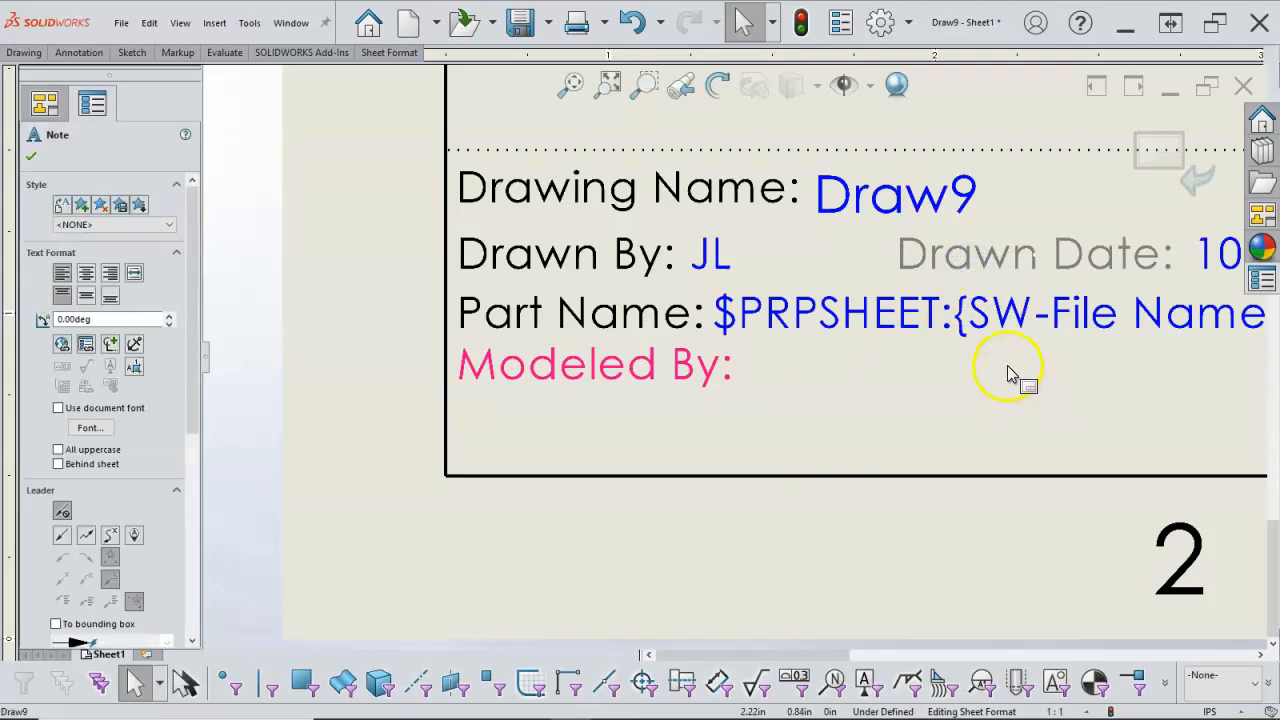
key(ctrl+v)
drag(1052, 386, 1000, 366)
click(895, 403)
click(664, 393)
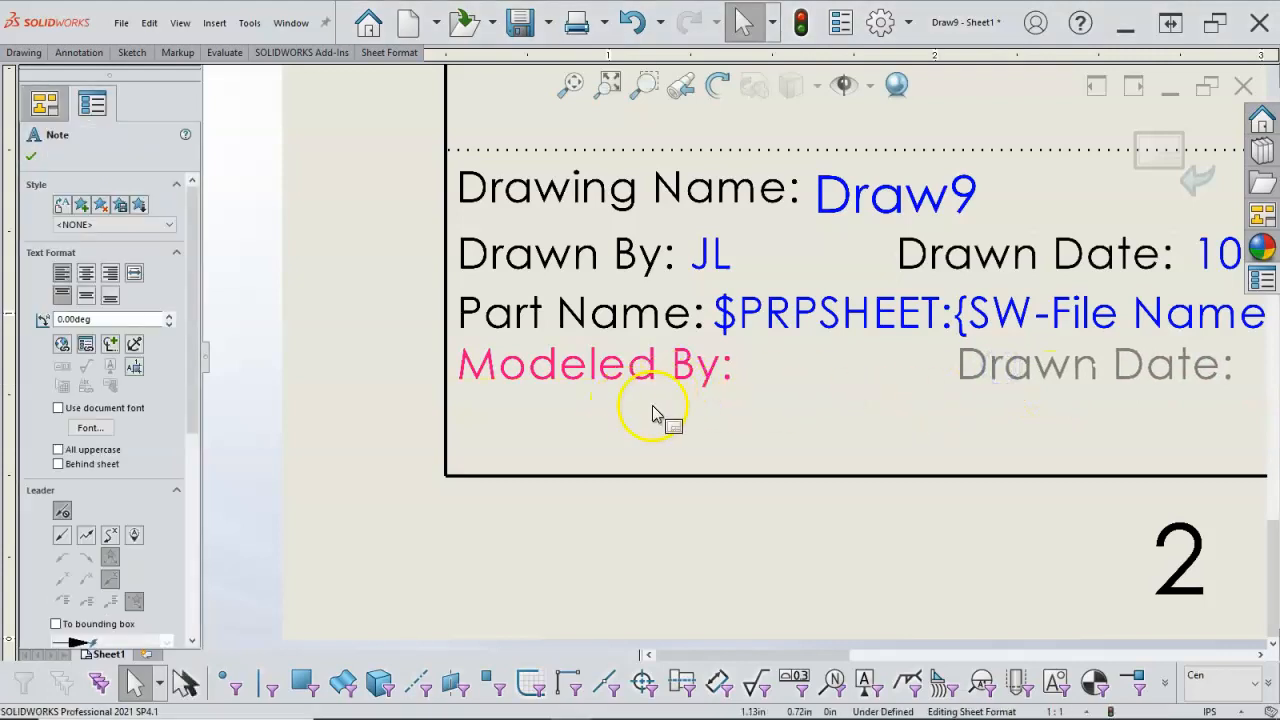
drag(647, 383, 643, 390)
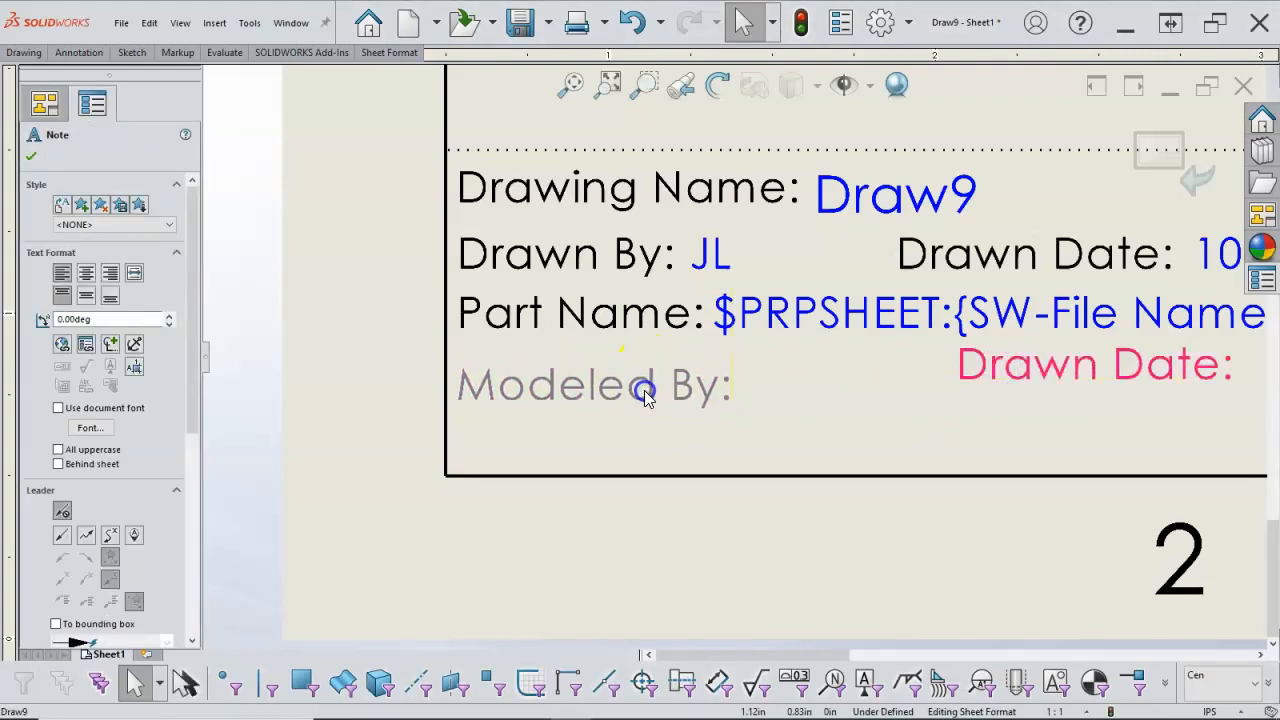
drag(985, 376, 983, 393)
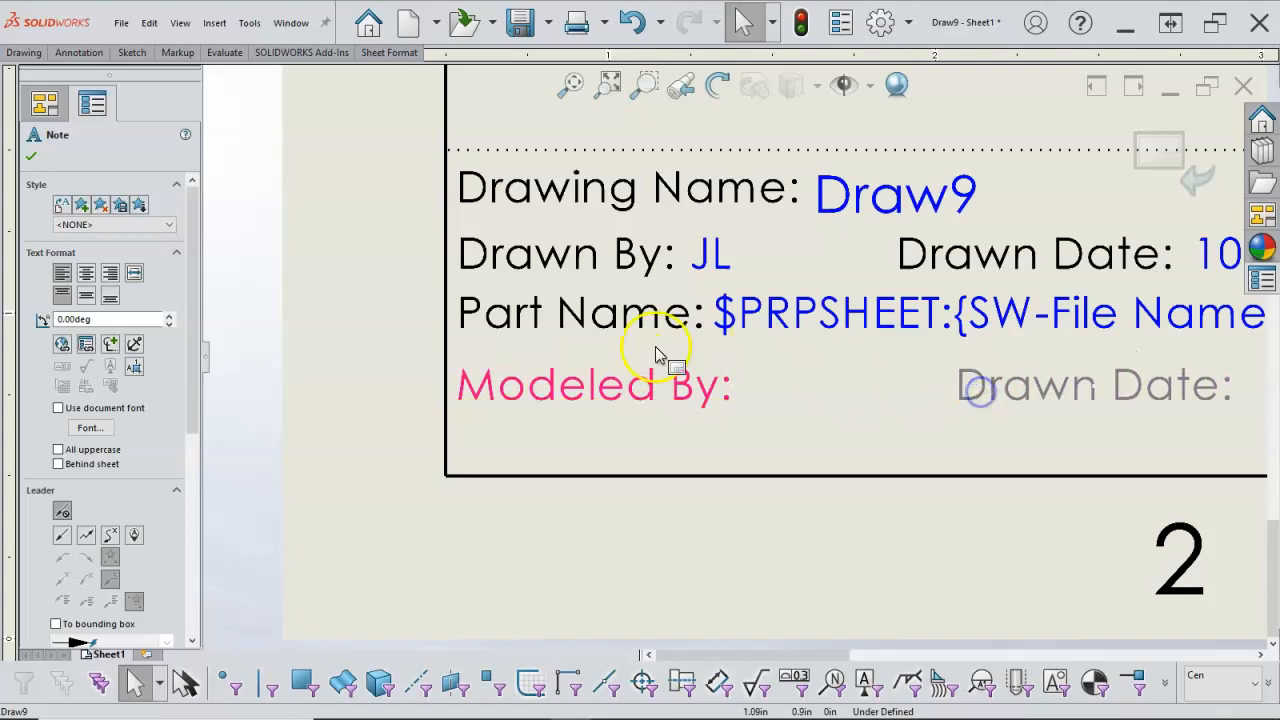
Step: Lower the Part Name and Part No row together with the Modeled By row slightly, keeping their spacing
scroll(866, 388, up, 3)
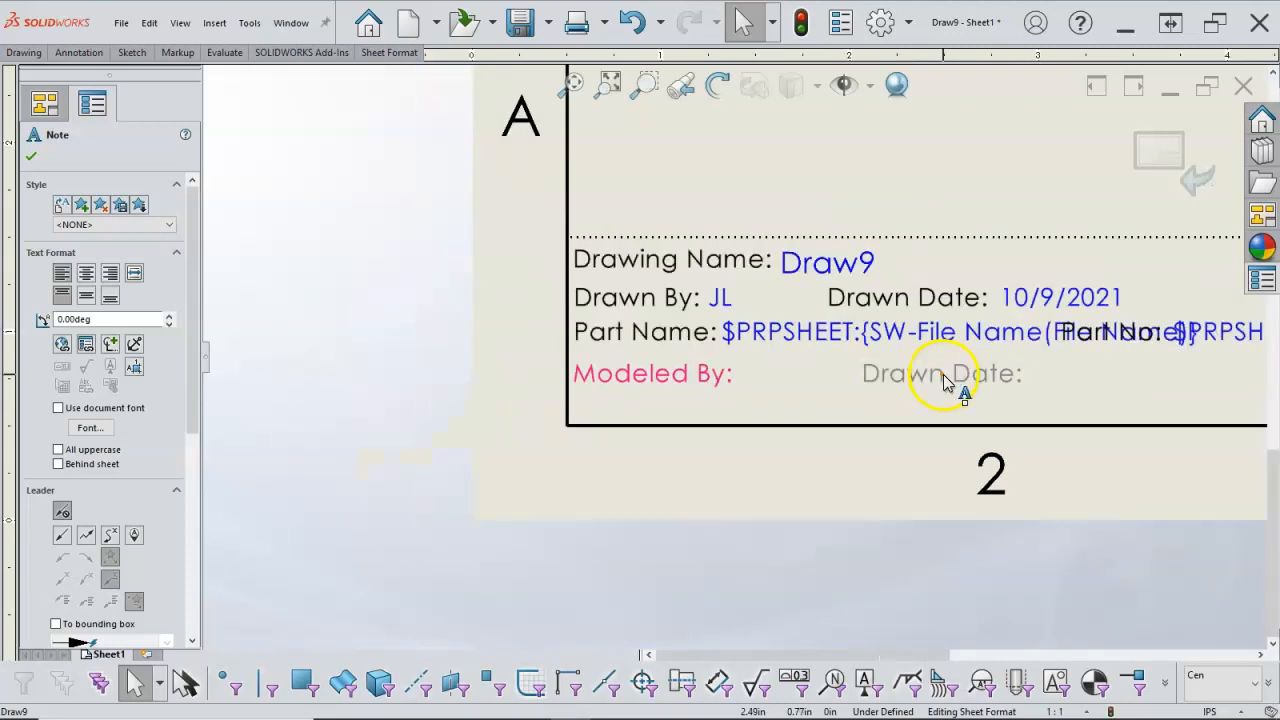
drag(1170, 322, 1115, 342)
click(1203, 378)
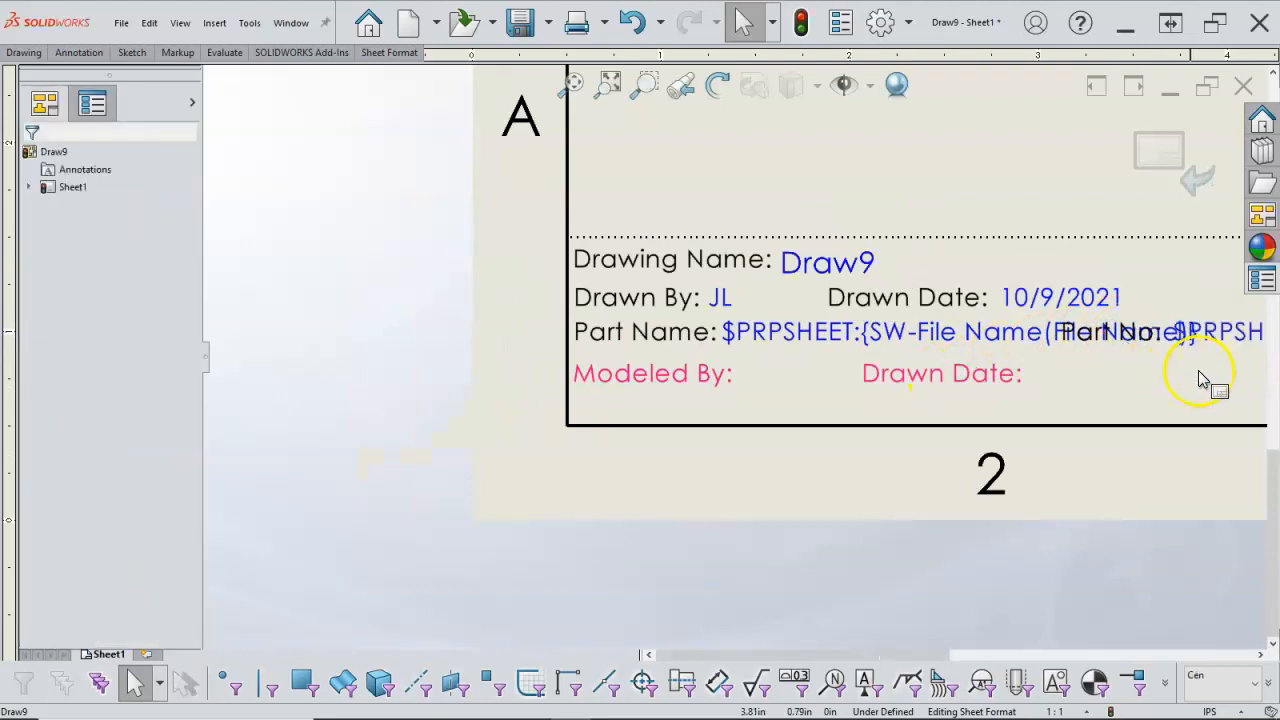
drag(1202, 368, 581, 316)
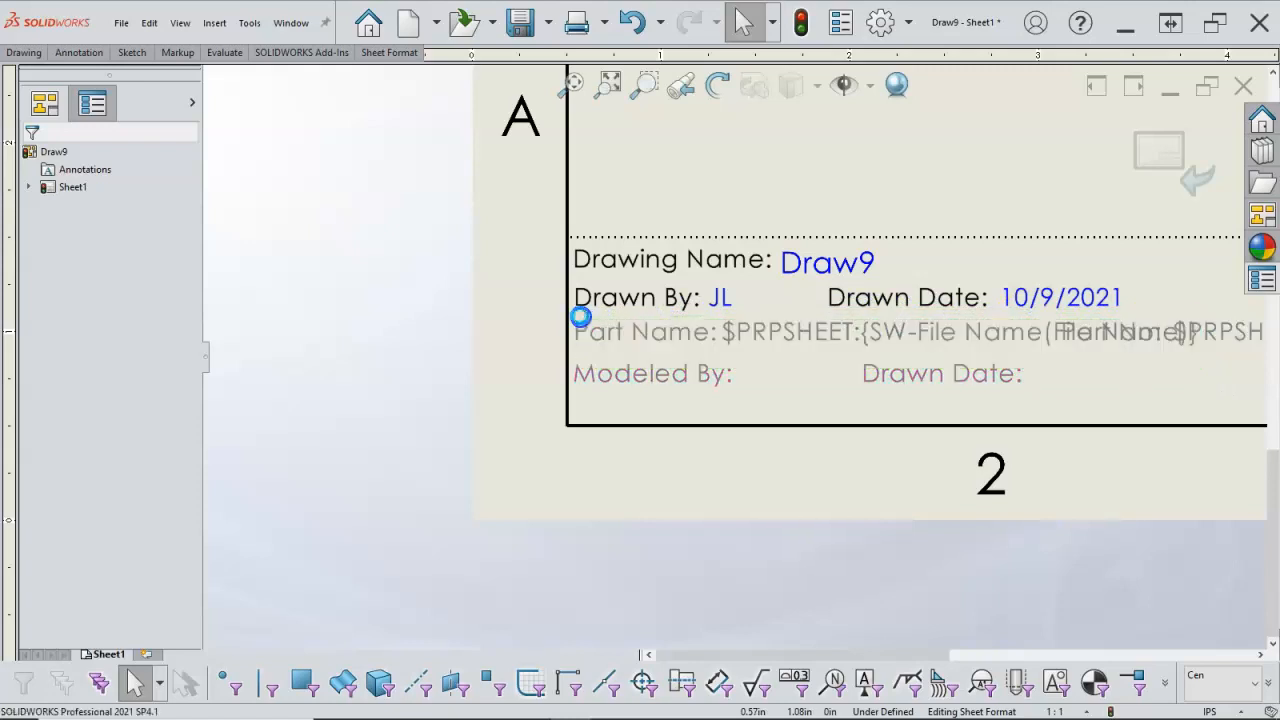
click(1172, 410)
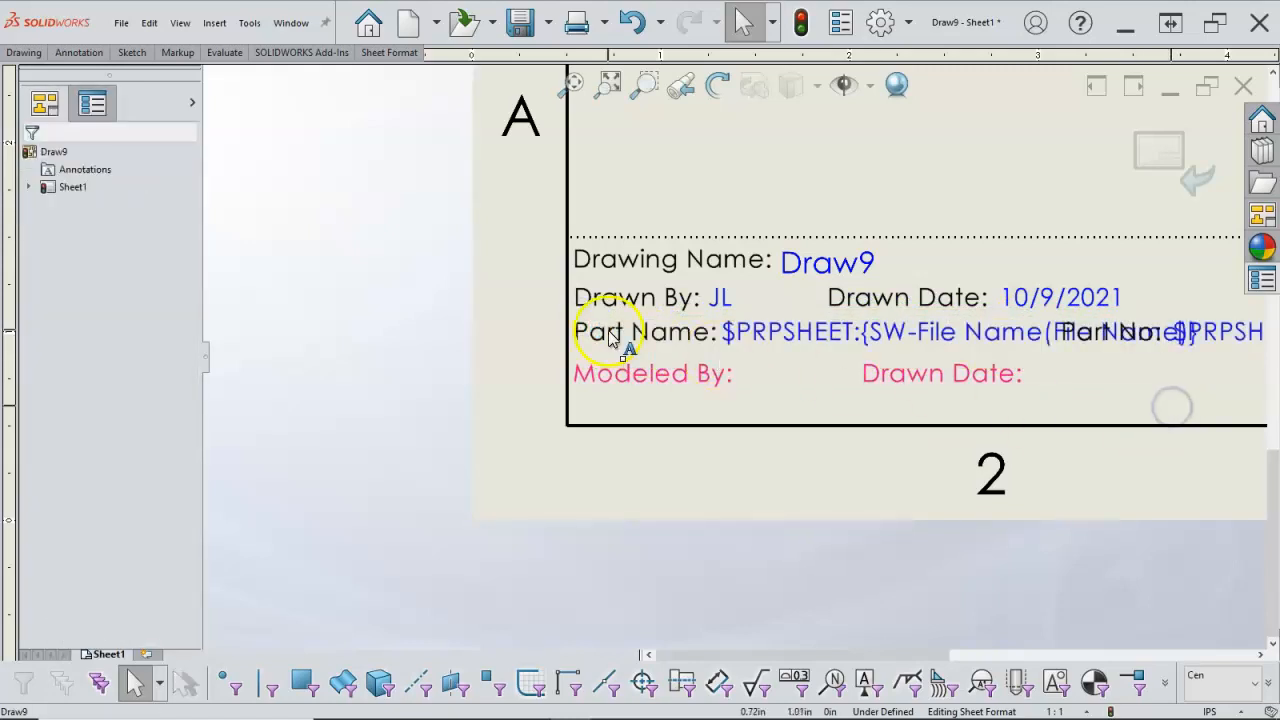
drag(1183, 398, 556, 318)
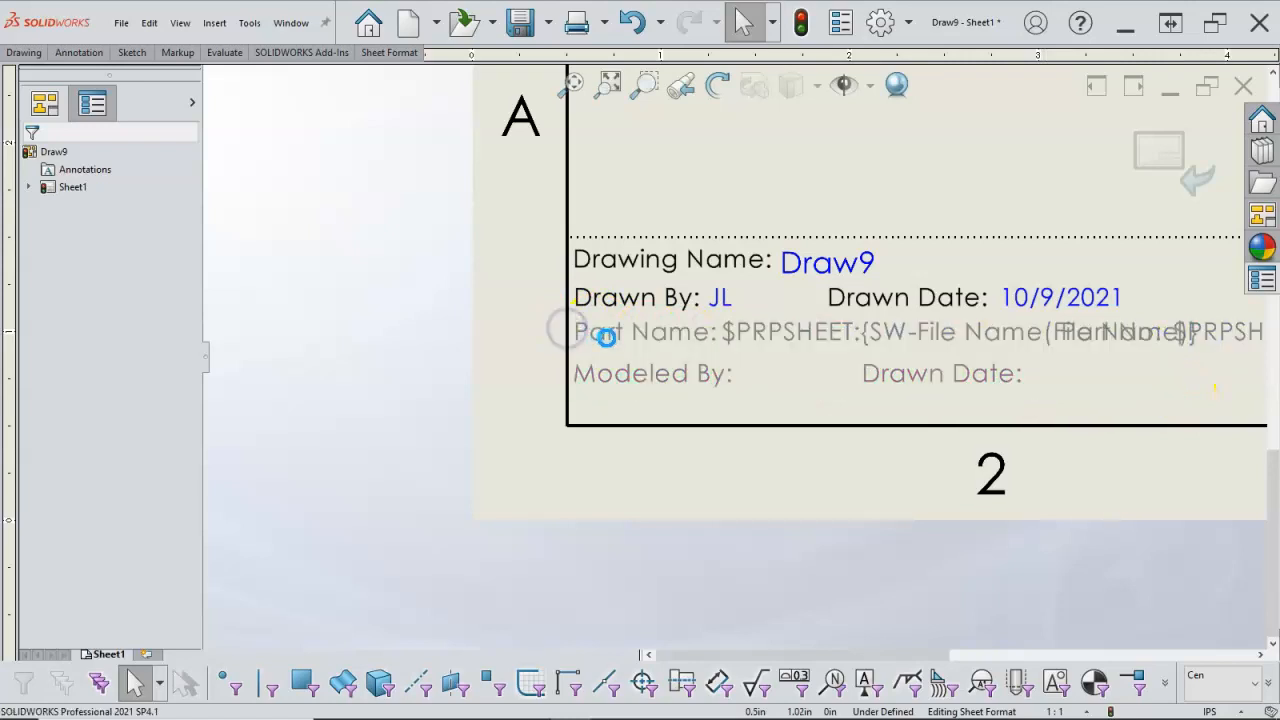
drag(607, 344, 607, 347)
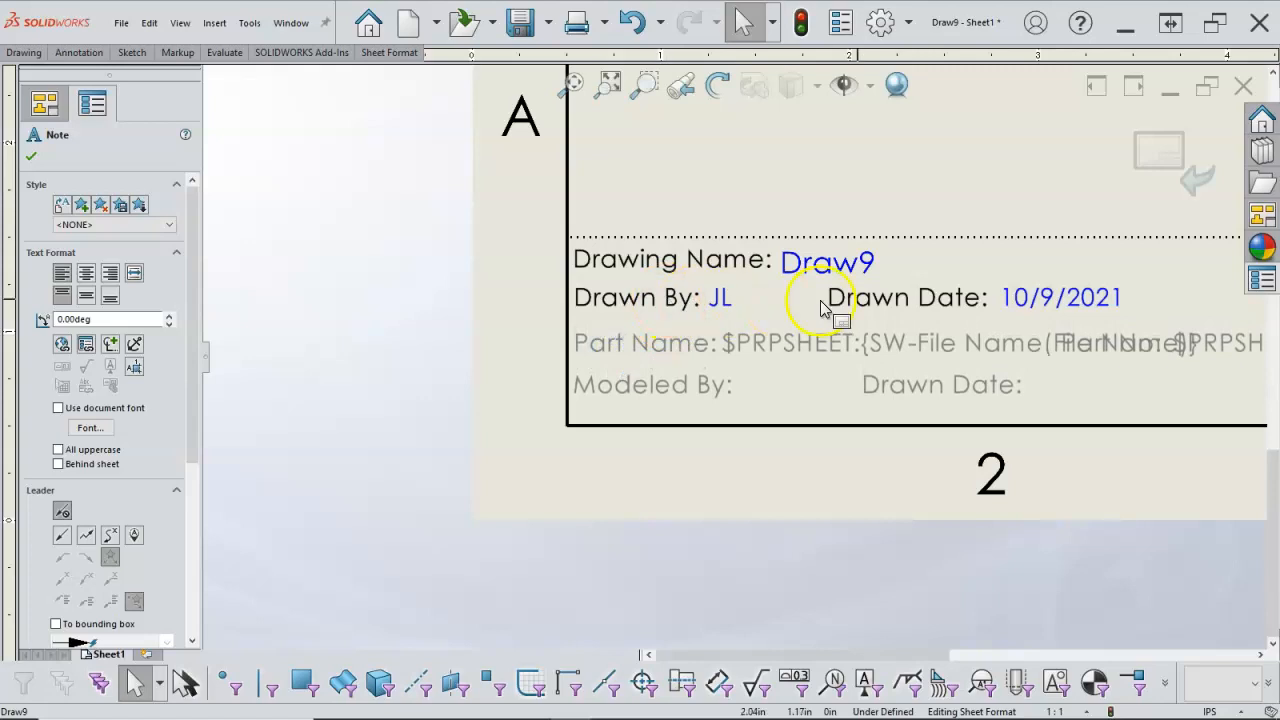
Step: Lower the Drawn By and Drawn Date labels and values slightly to even out the title block rows
click(1166, 286)
mouse_move(1143, 286)
mouse_down()
mouse_move(594, 308)
mouse_move(626, 306)
mouse_up()
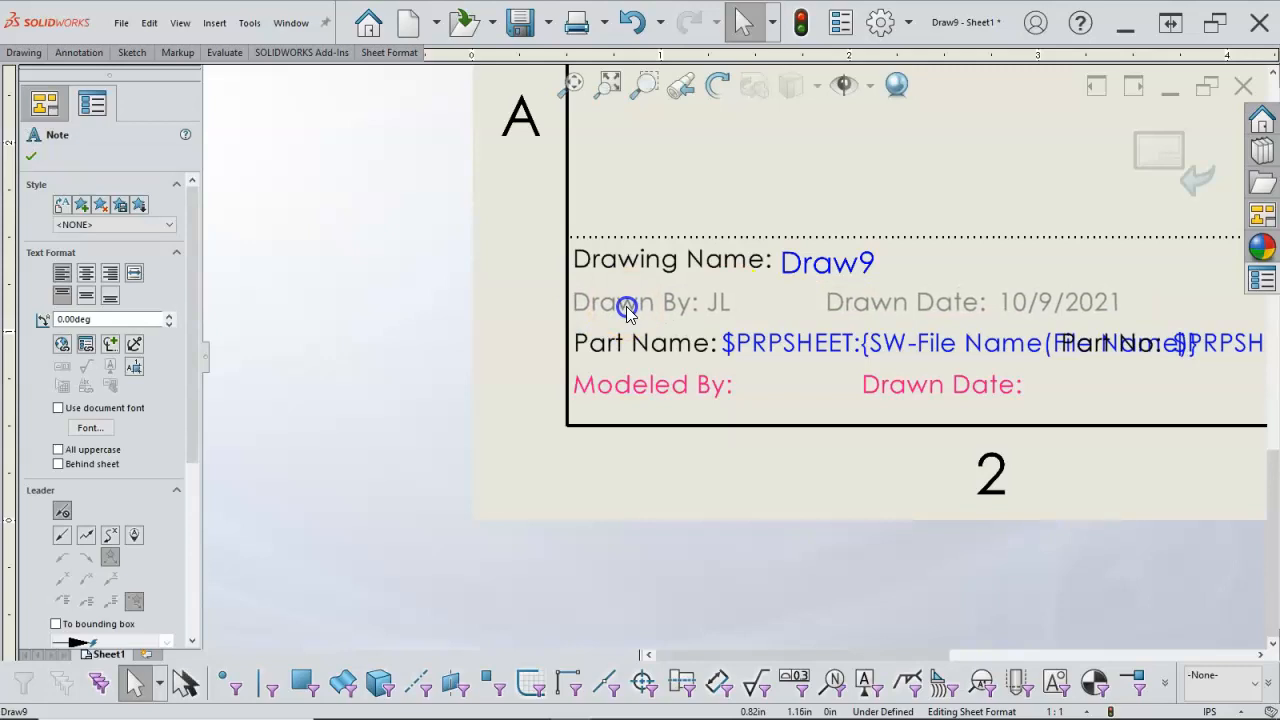
click(888, 195)
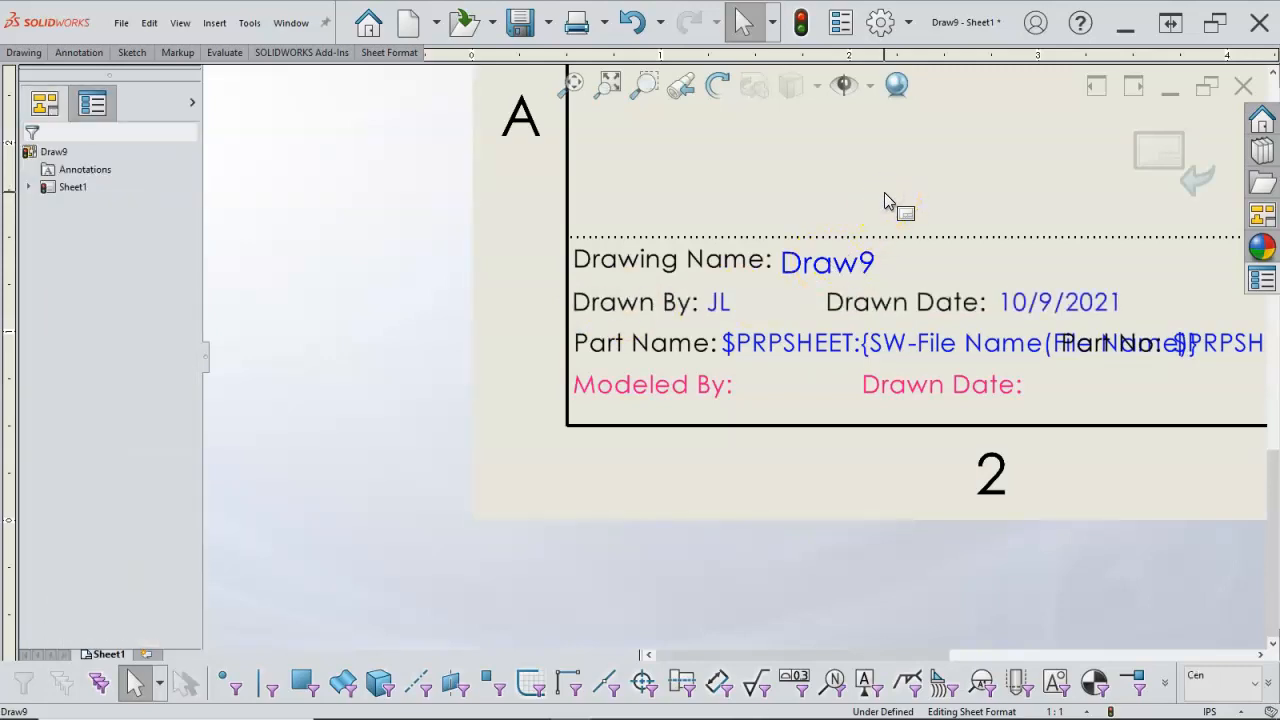
Step: Leave sheet format editing and review the title block notes on the drawing sheet
scroll(997, 214, up, 3)
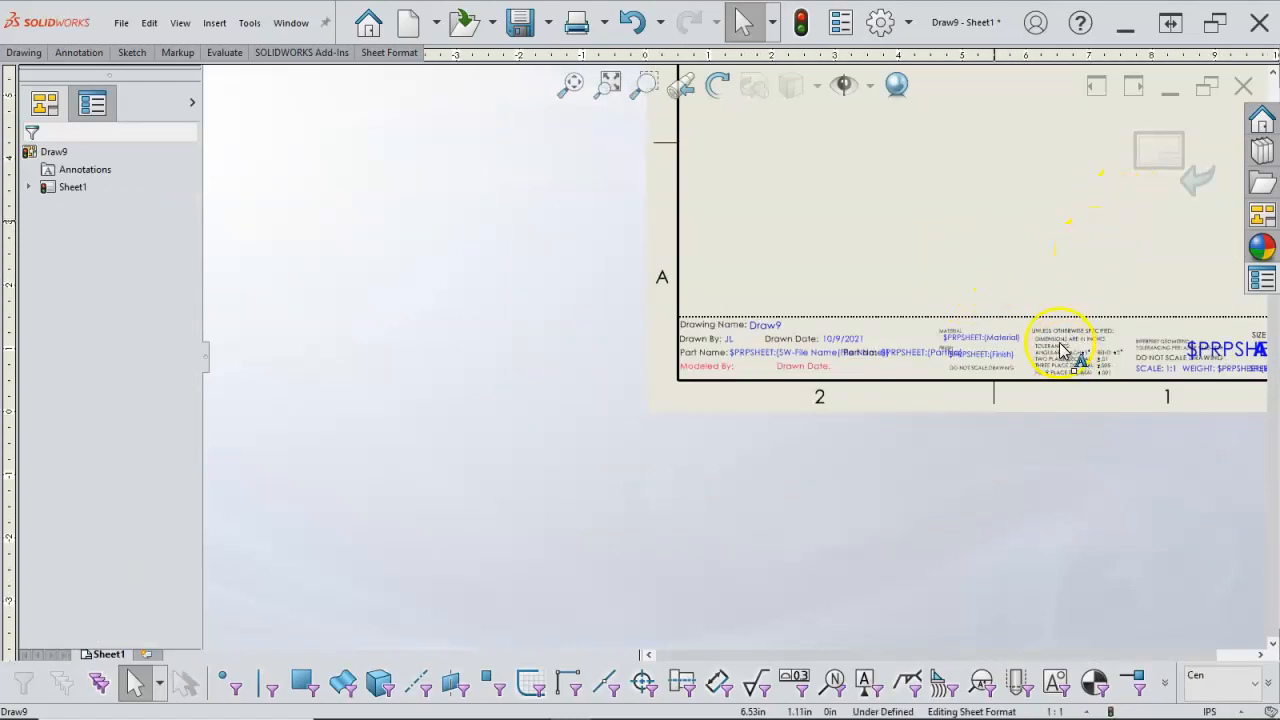
scroll(1062, 348, down, 3)
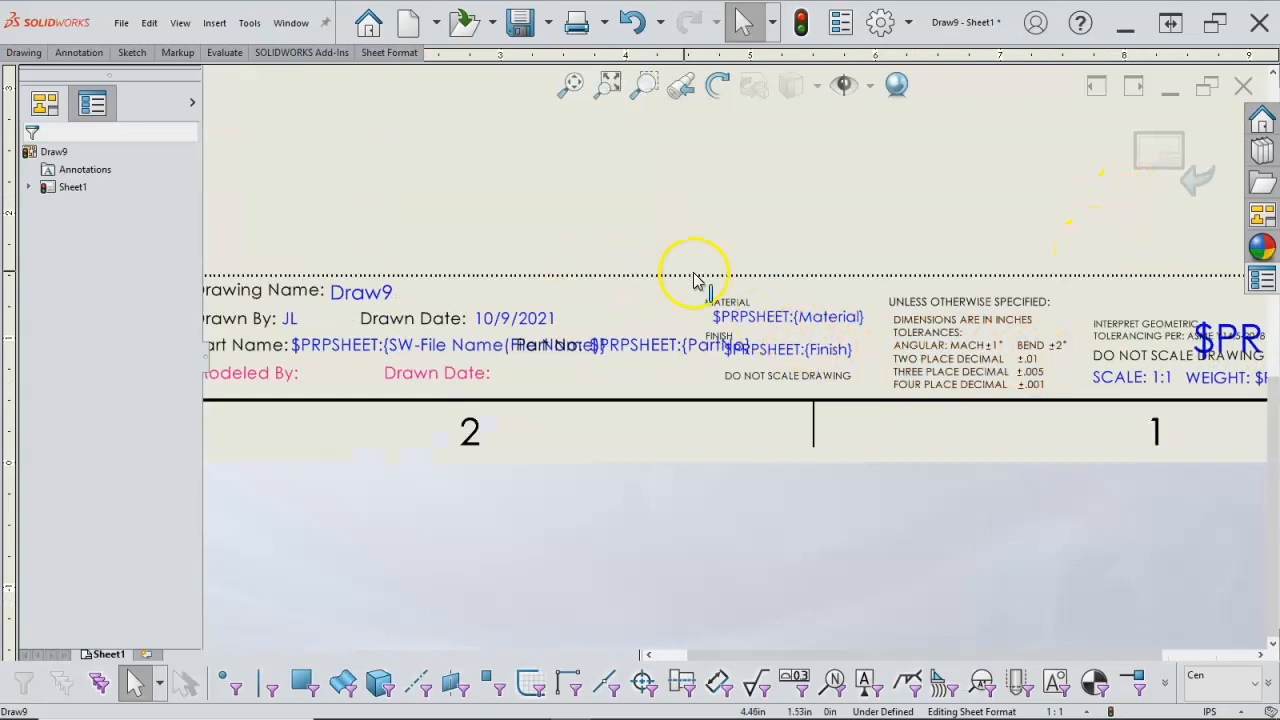
scroll(766, 322, down, 2)
scroll(1010, 305, up, 3)
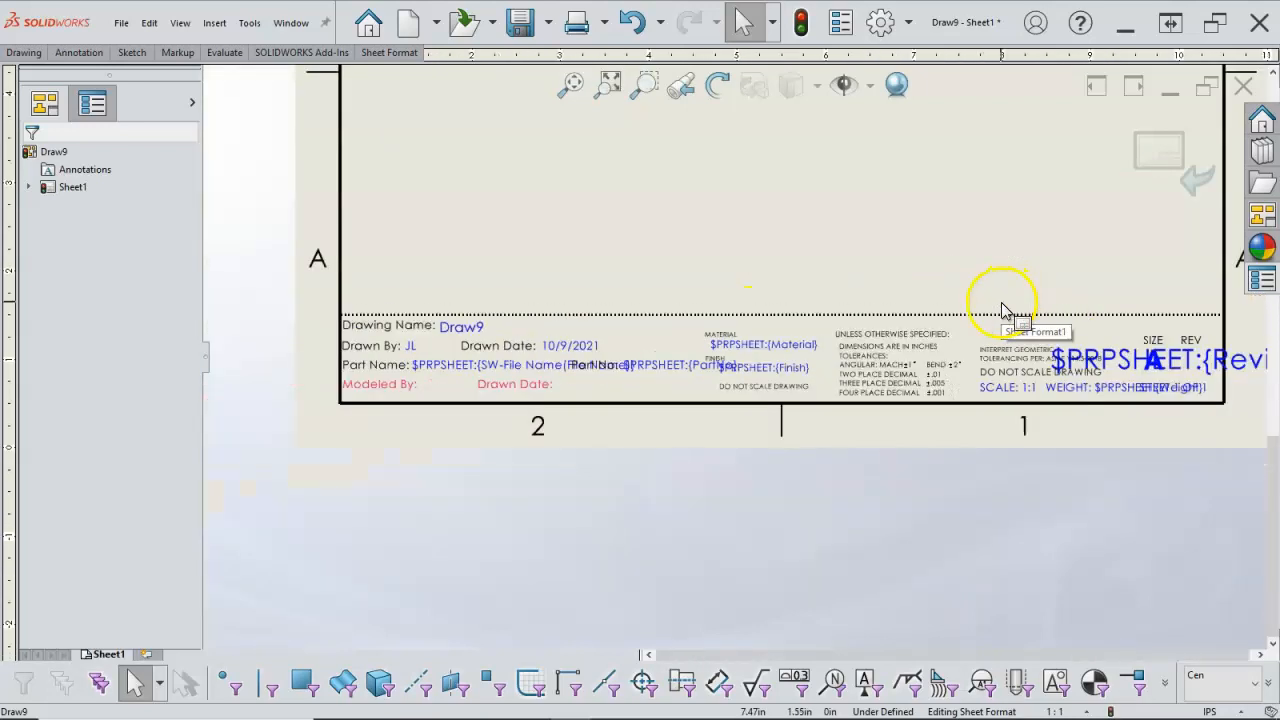
click(1155, 166)
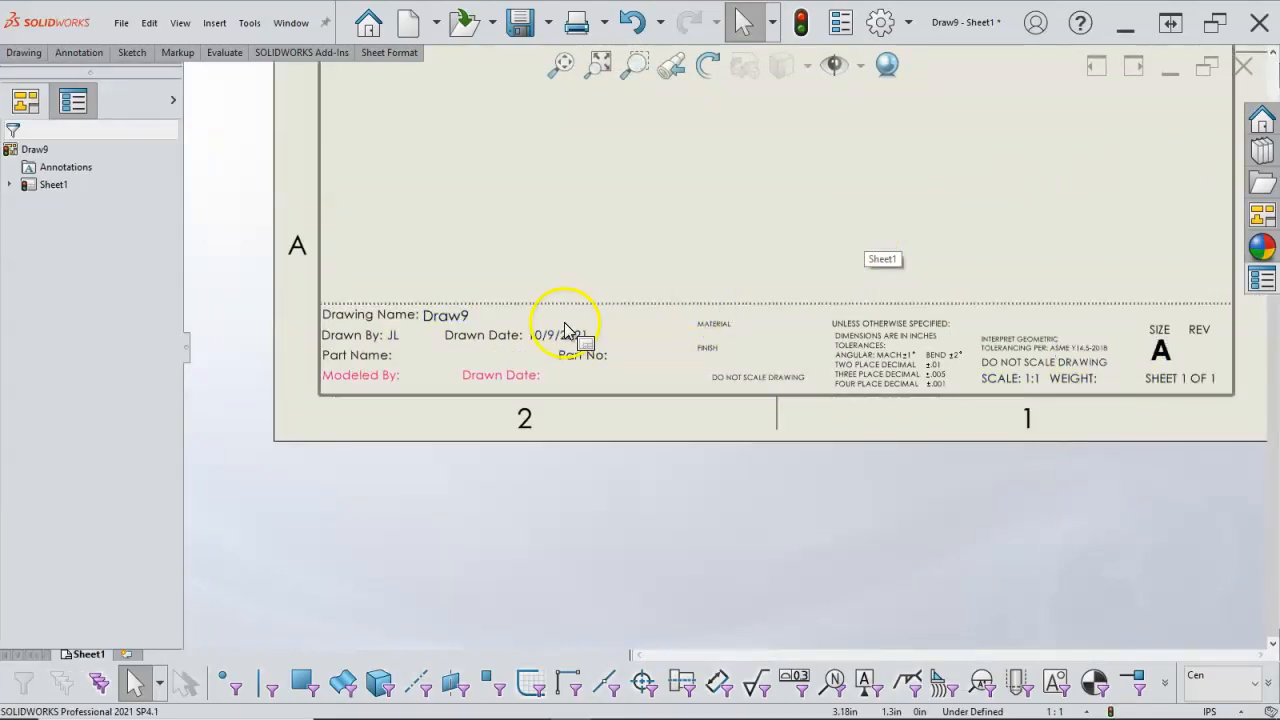
click(578, 268)
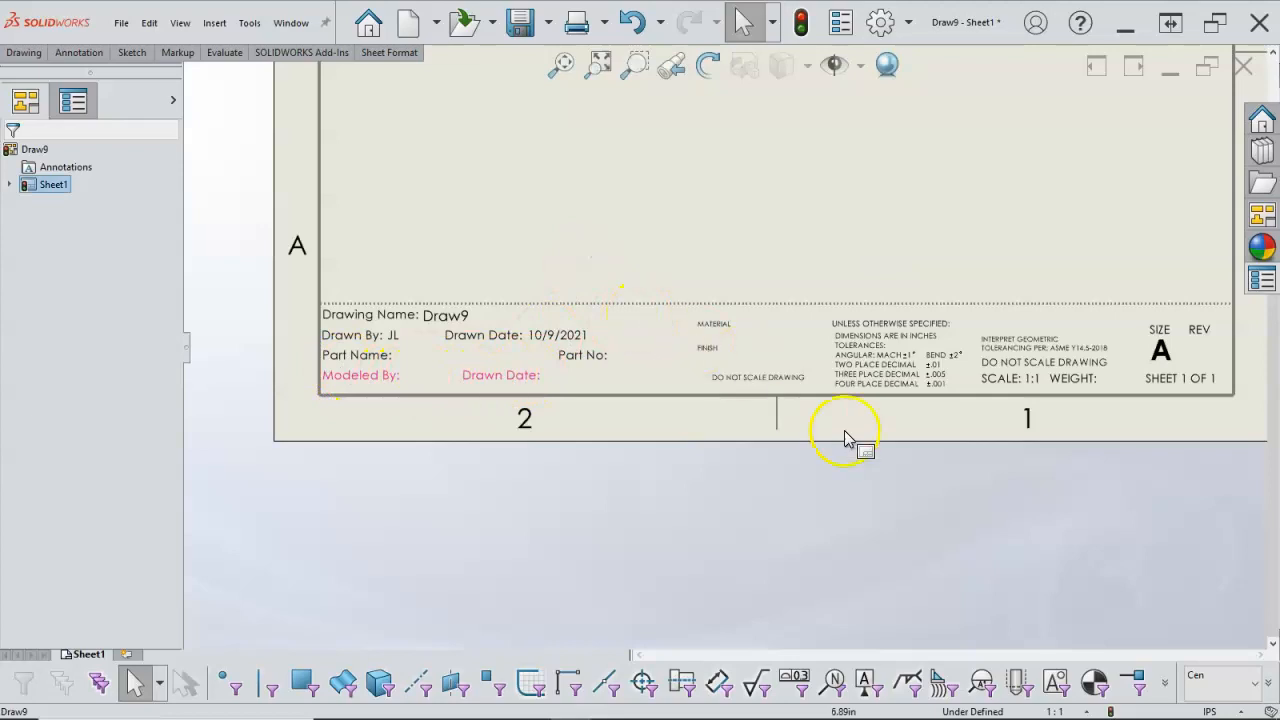
Step: Return to editing the sheet format and set the Modeled By label's layer to None
right_click(597, 266)
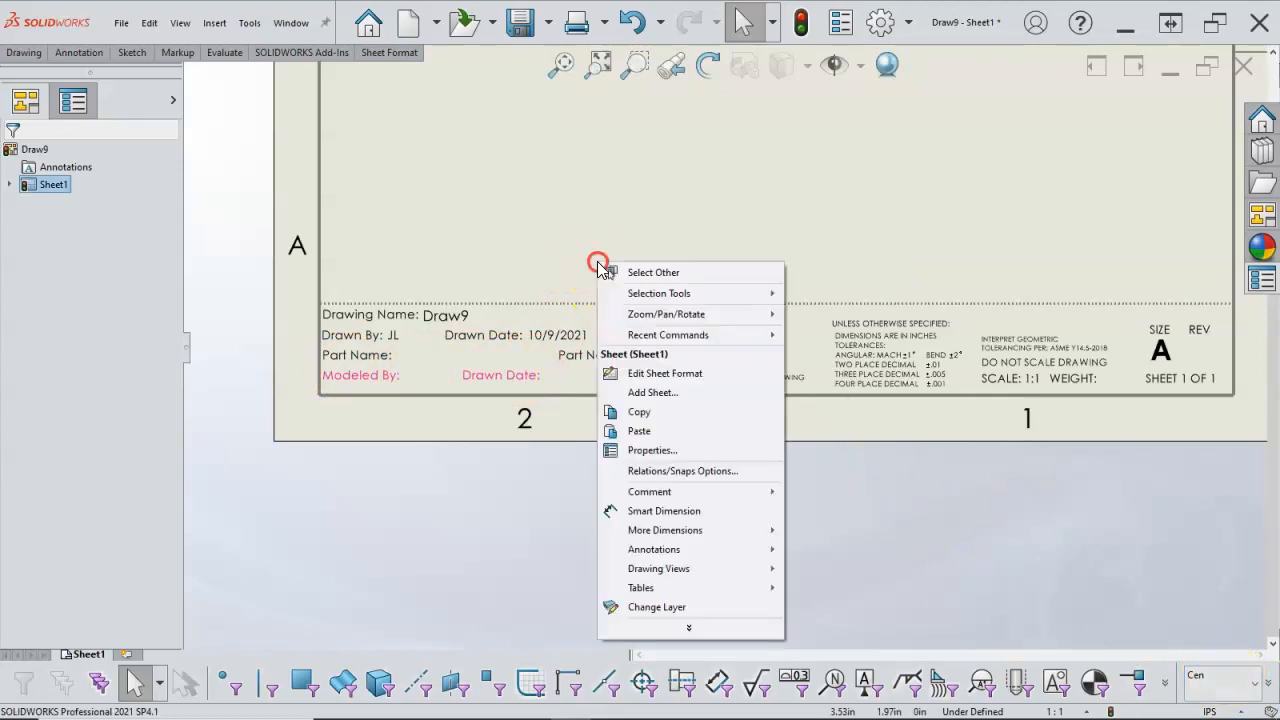
click(657, 373)
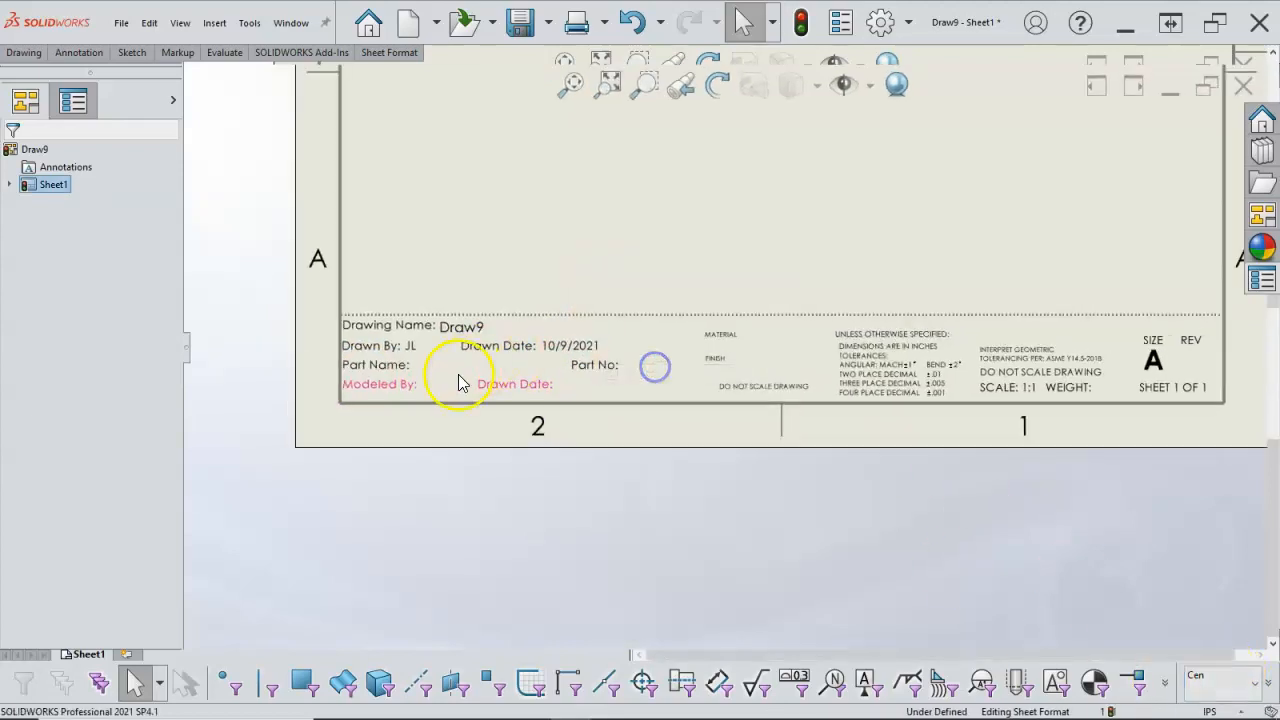
click(397, 384)
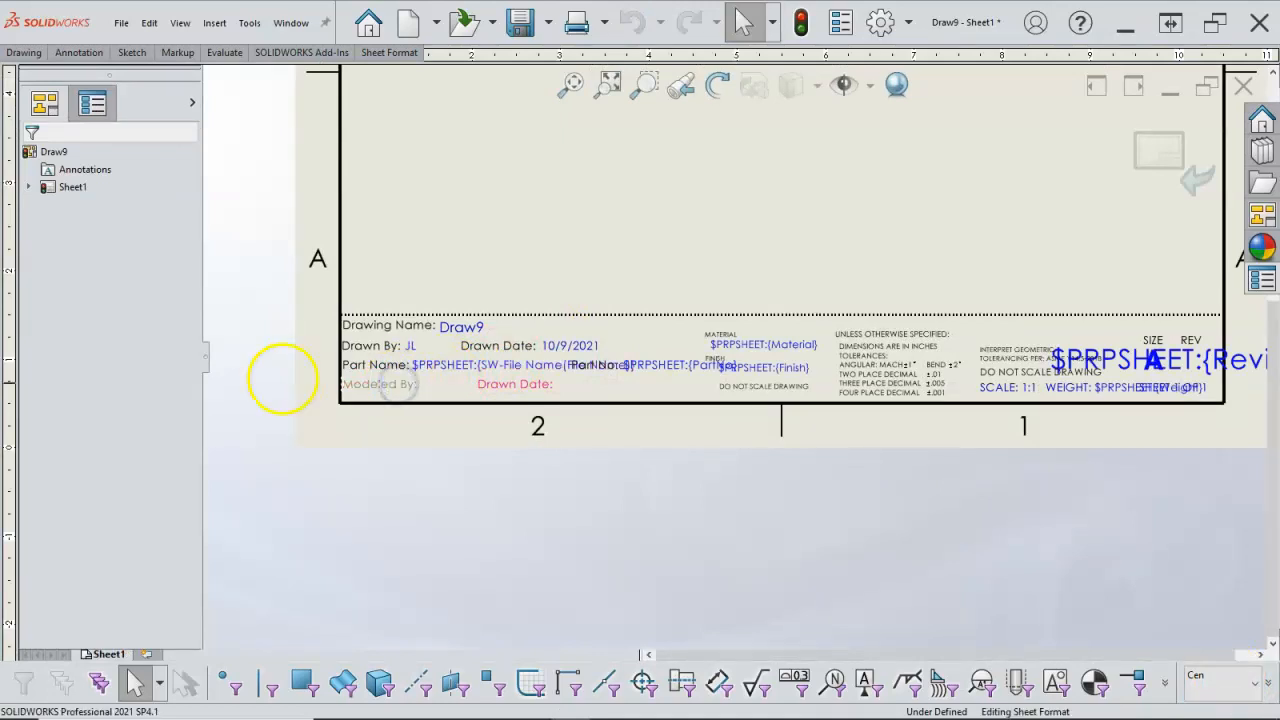
drag(189, 420, 200, 629)
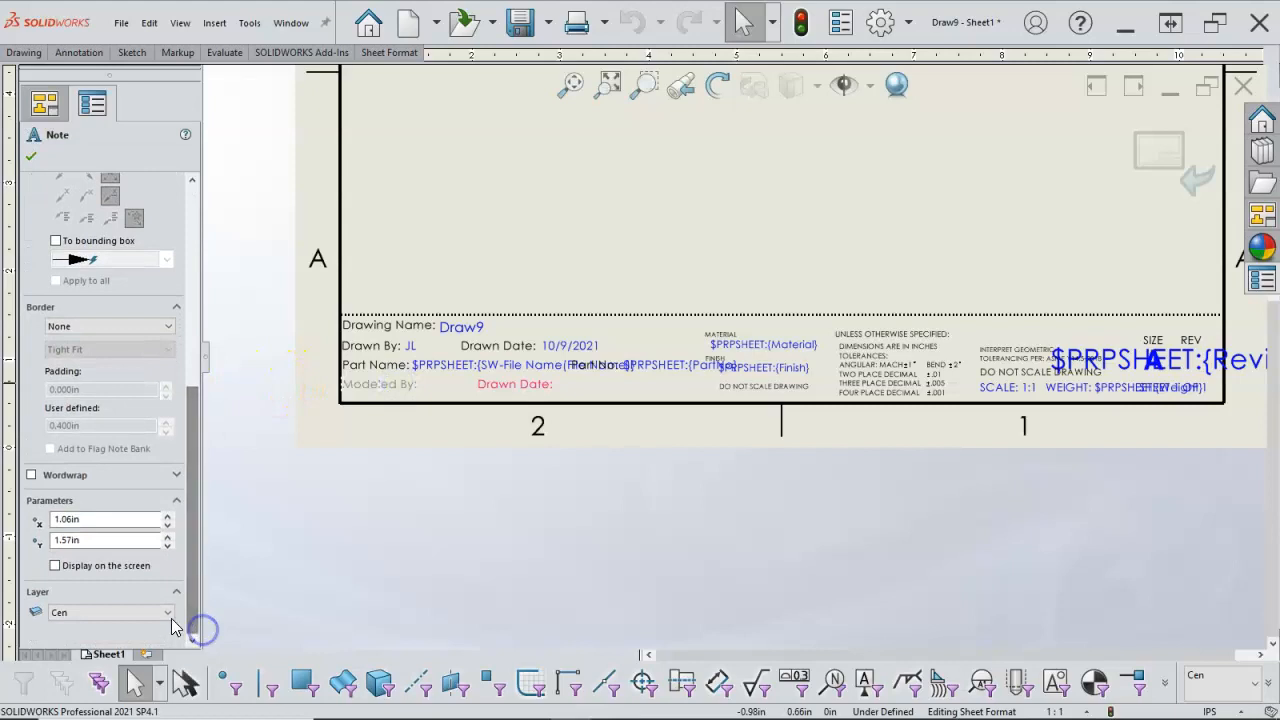
click(165, 612)
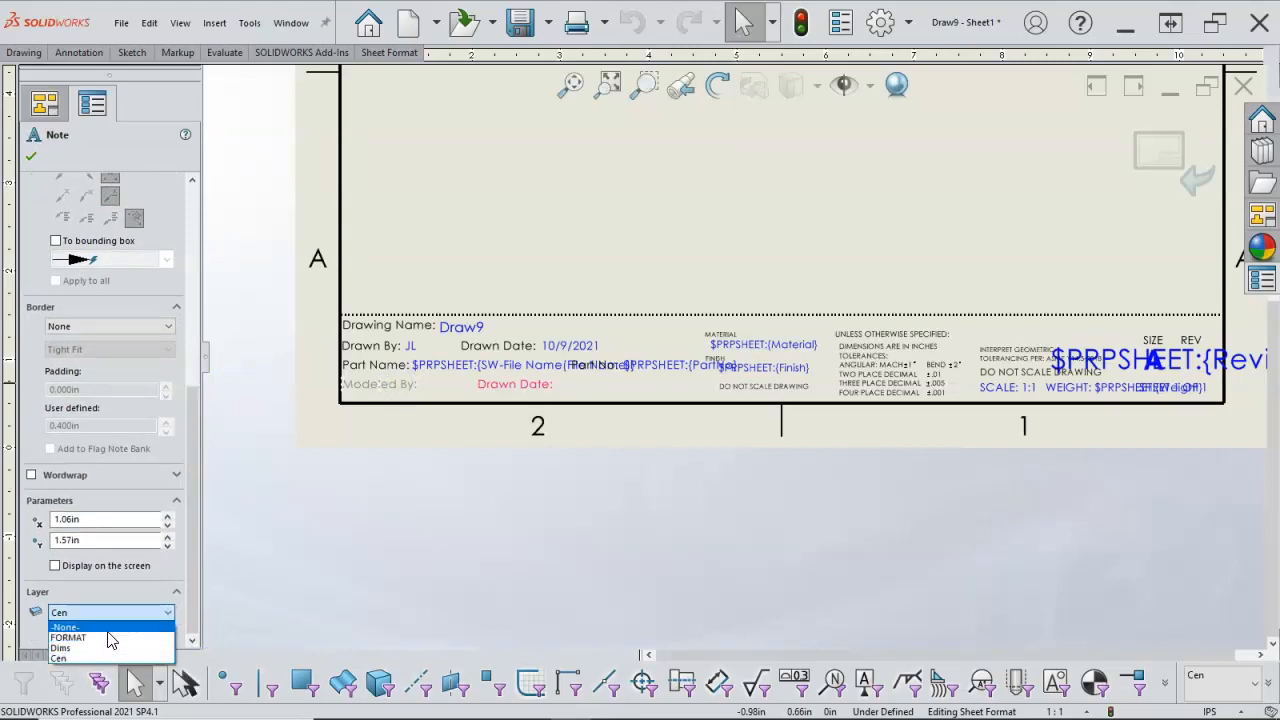
click(107, 627)
Step: Set the layer of the Drawn Date label beside Modeled By to None and leave sheet format editing
click(490, 386)
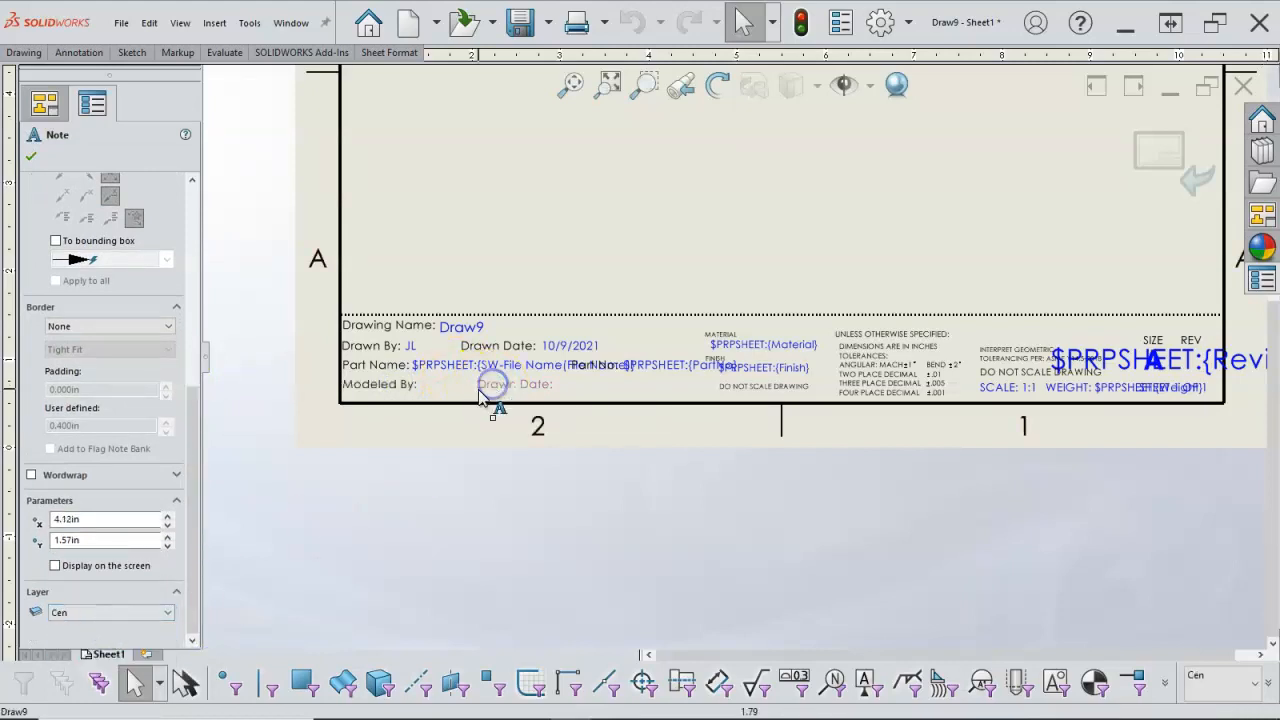
click(168, 612)
click(107, 627)
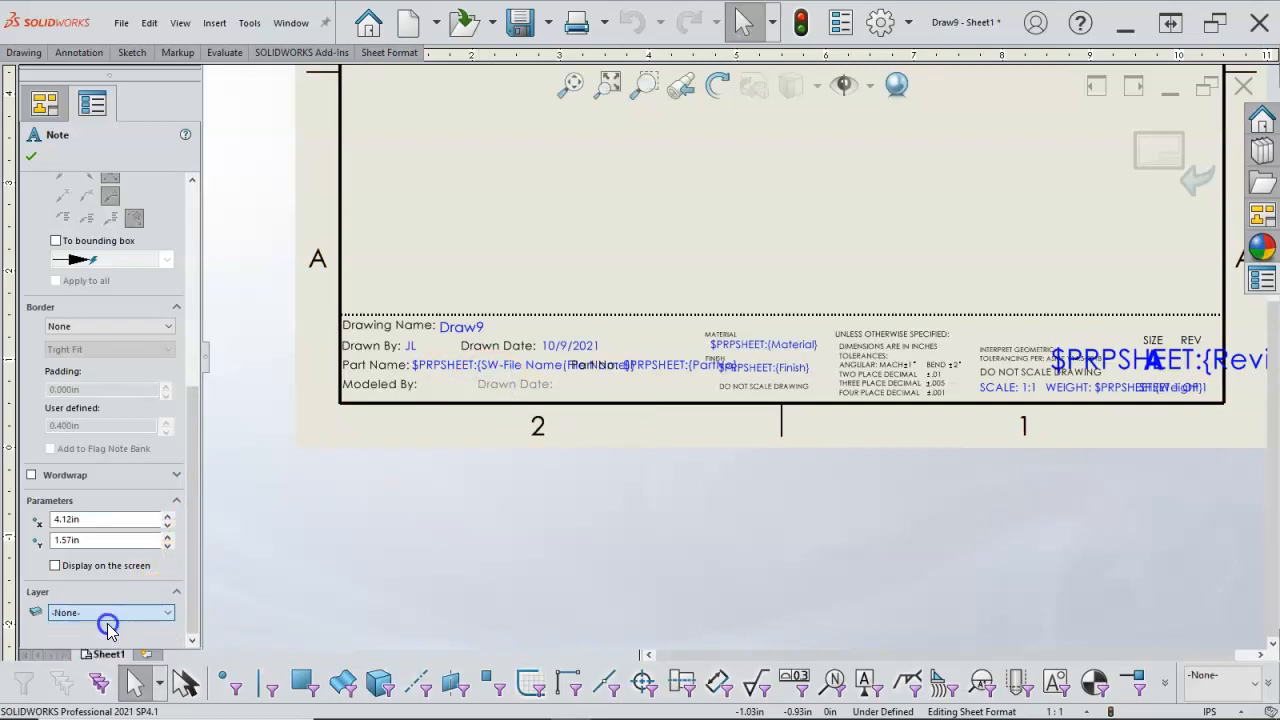
click(32, 160)
click(550, 222)
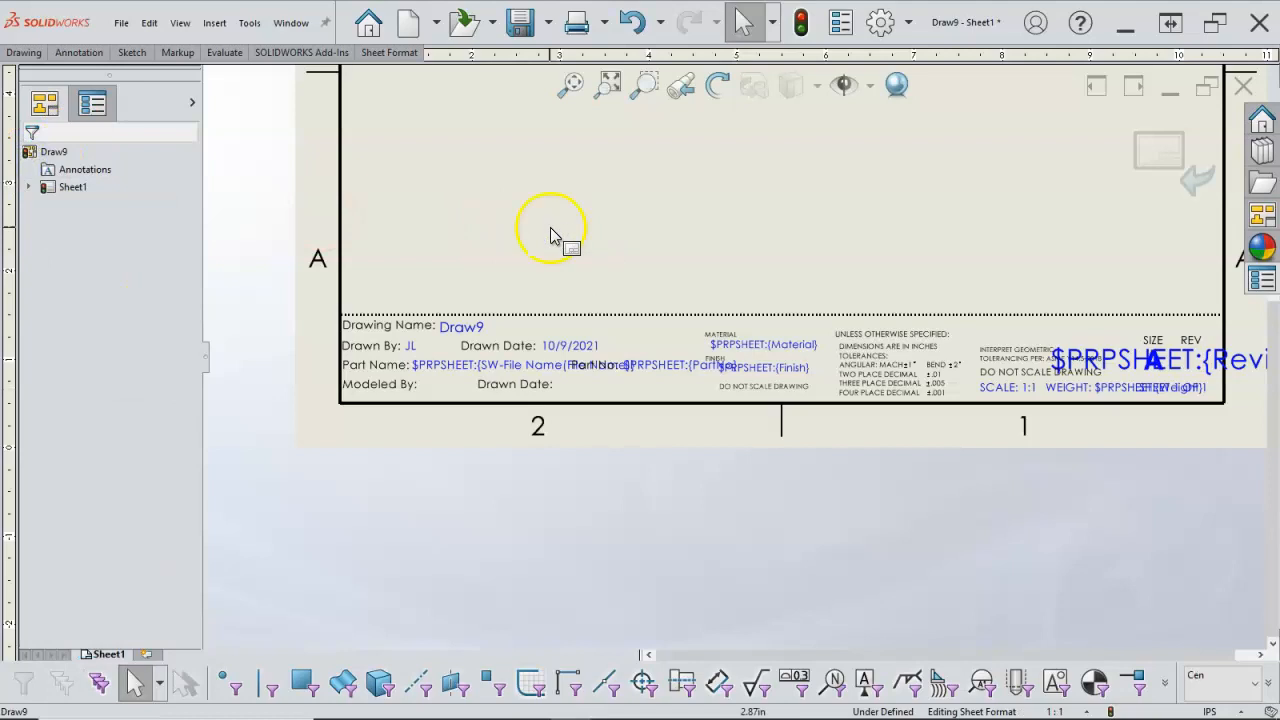
click(1158, 150)
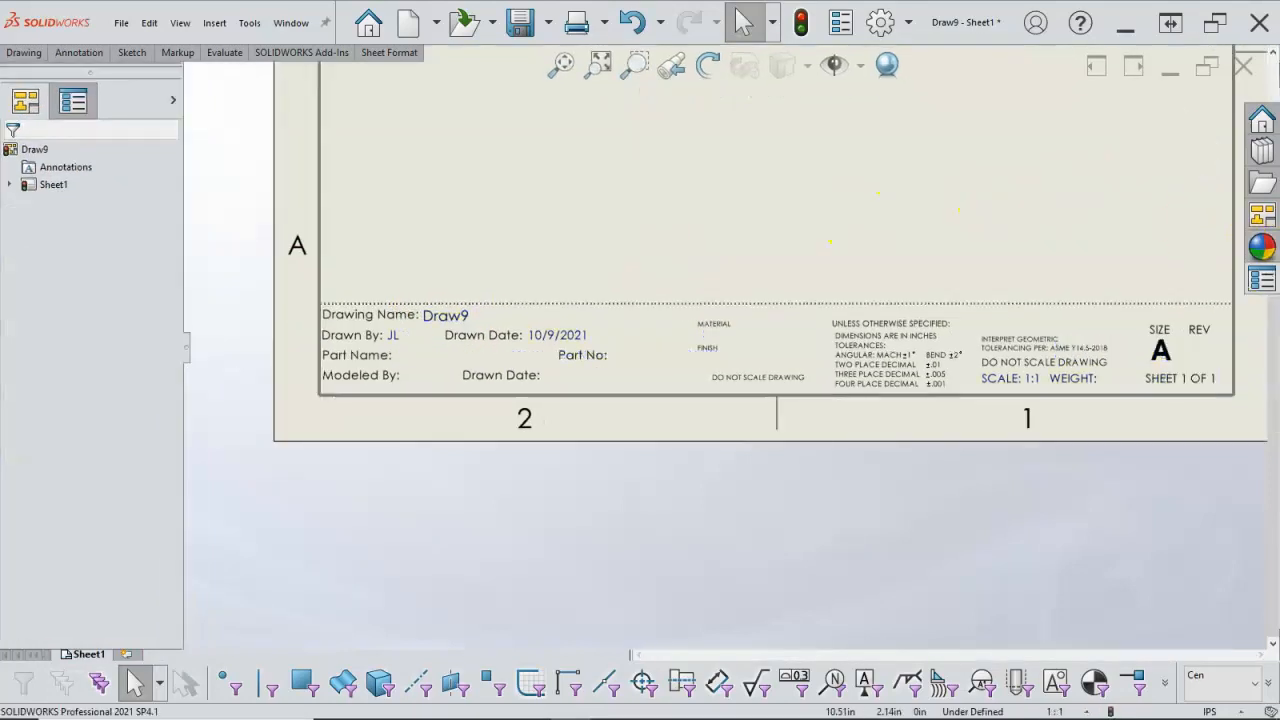
Step: Load the part default properties.SLDPRT from the 2021 Fall MPT150 folder into the View Palette
click(1267, 222)
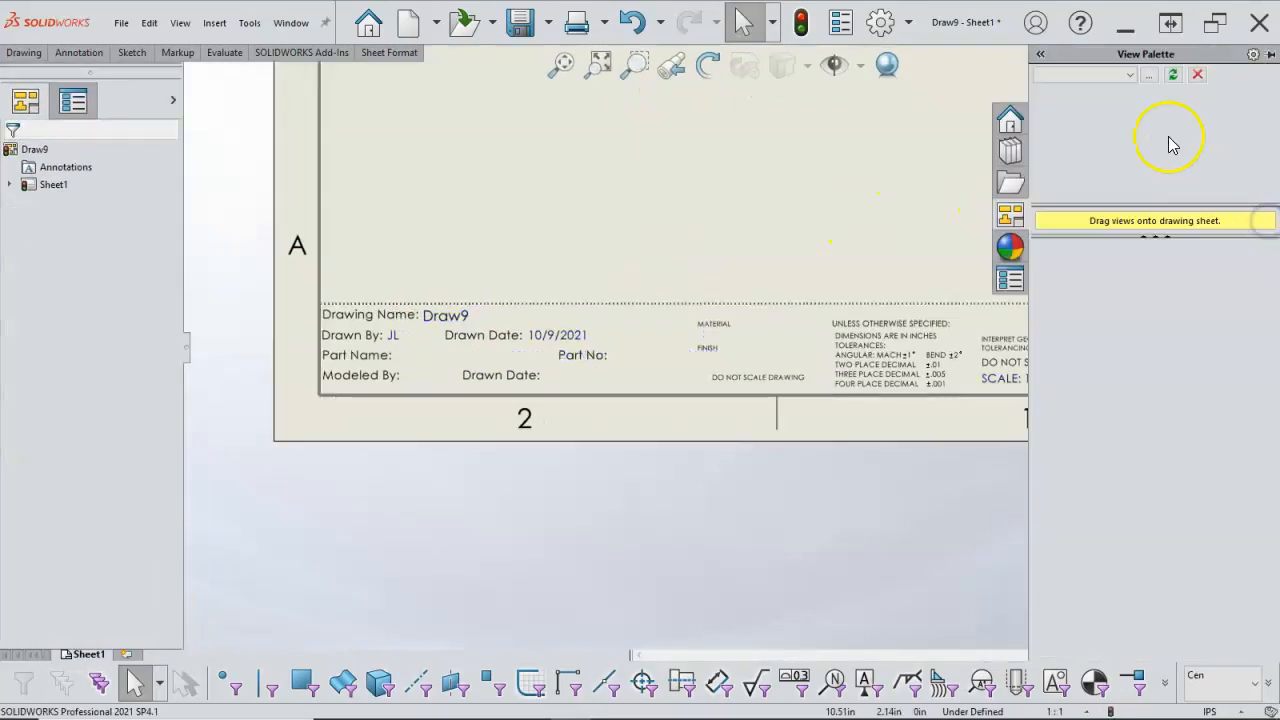
click(1148, 76)
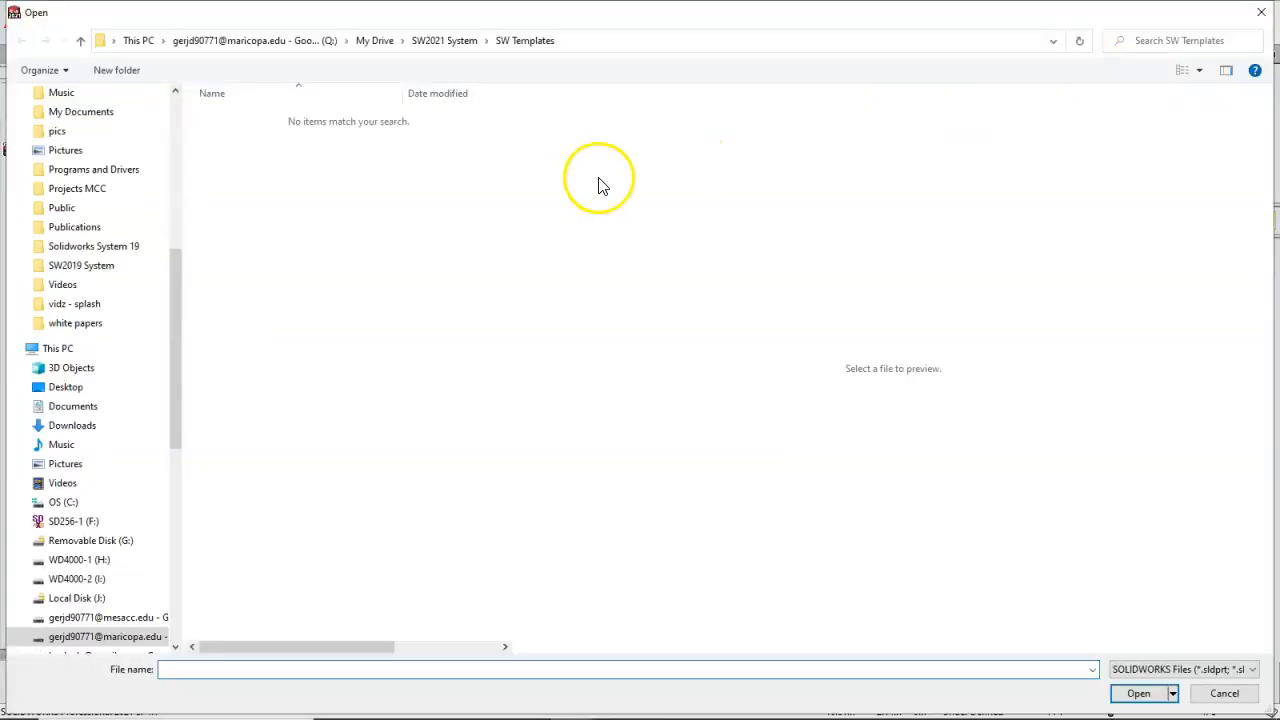
click(373, 40)
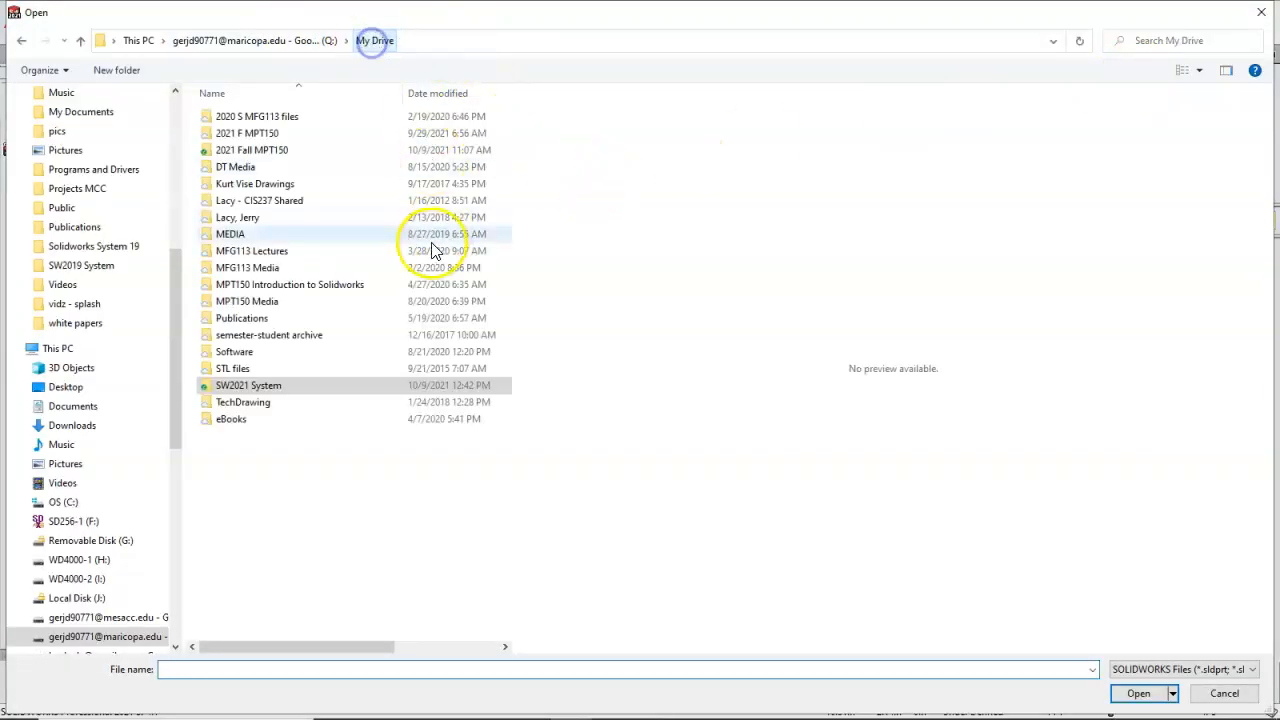
double_click(258, 150)
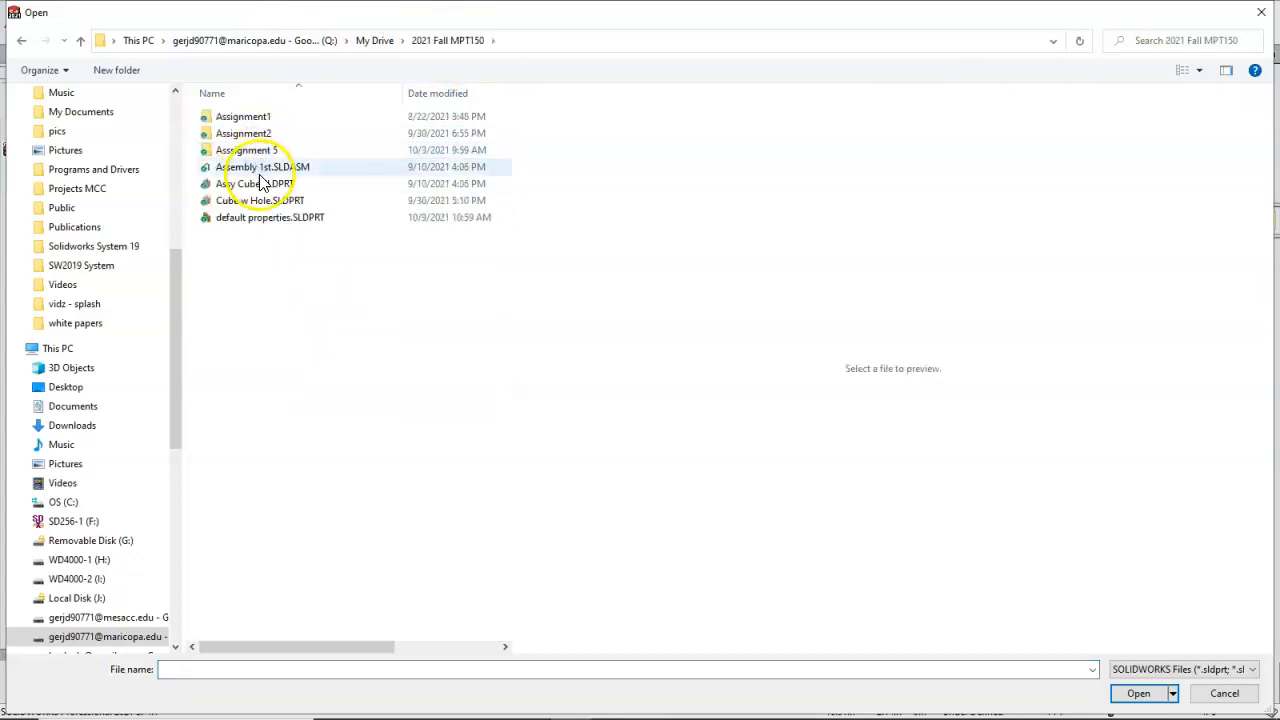
click(255, 201)
click(255, 217)
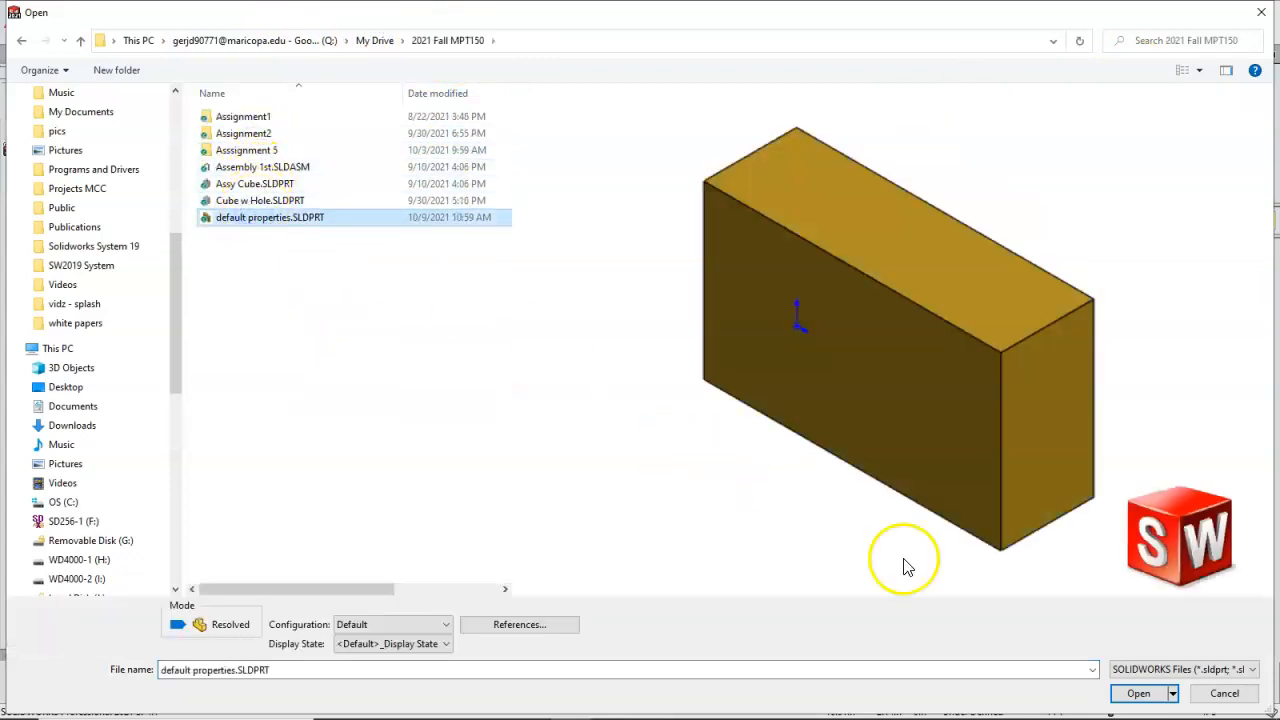
click(1130, 692)
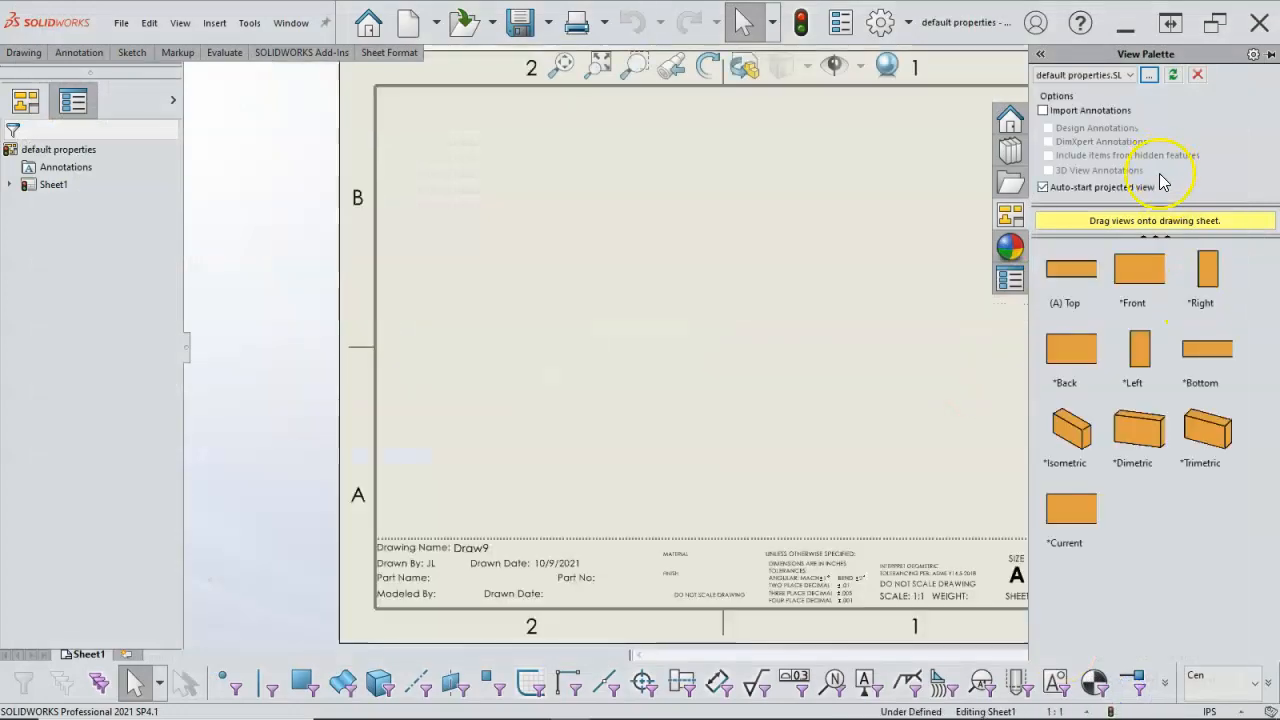
Step: Place only the part's Front view in the upper part of the sheet and check the title block notes
drag(1159, 271, 757, 291)
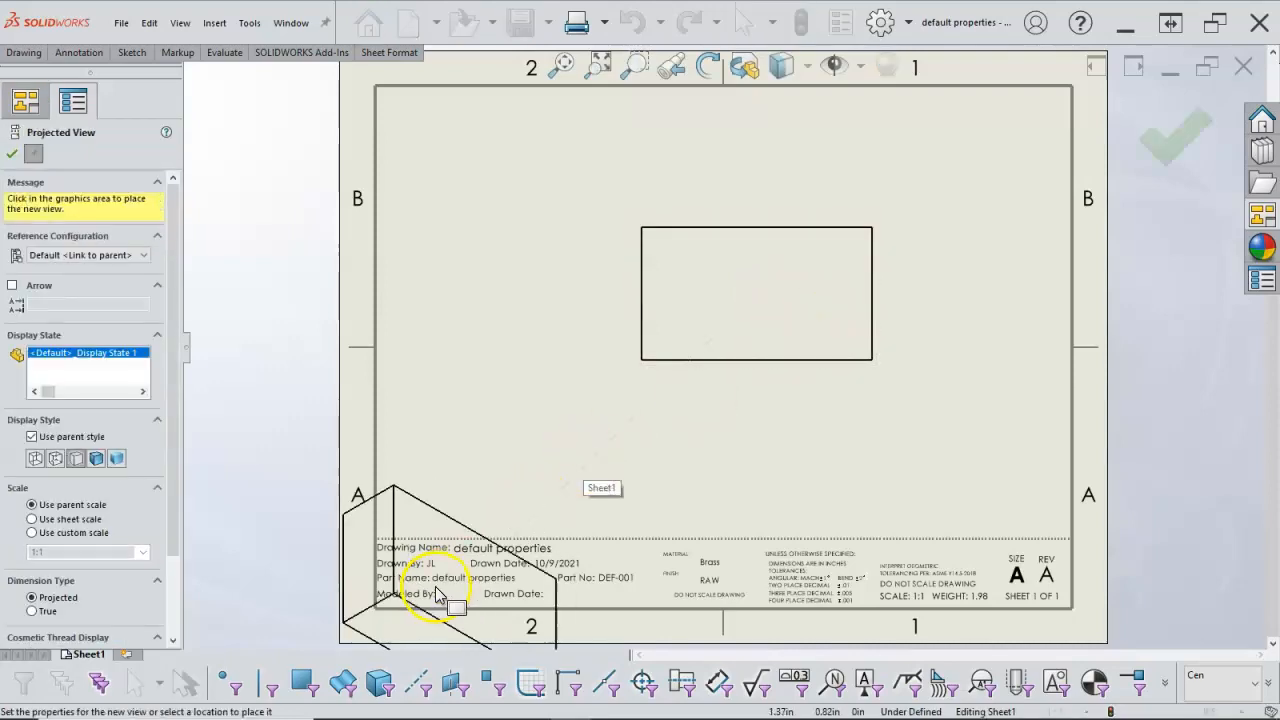
key(Escape)
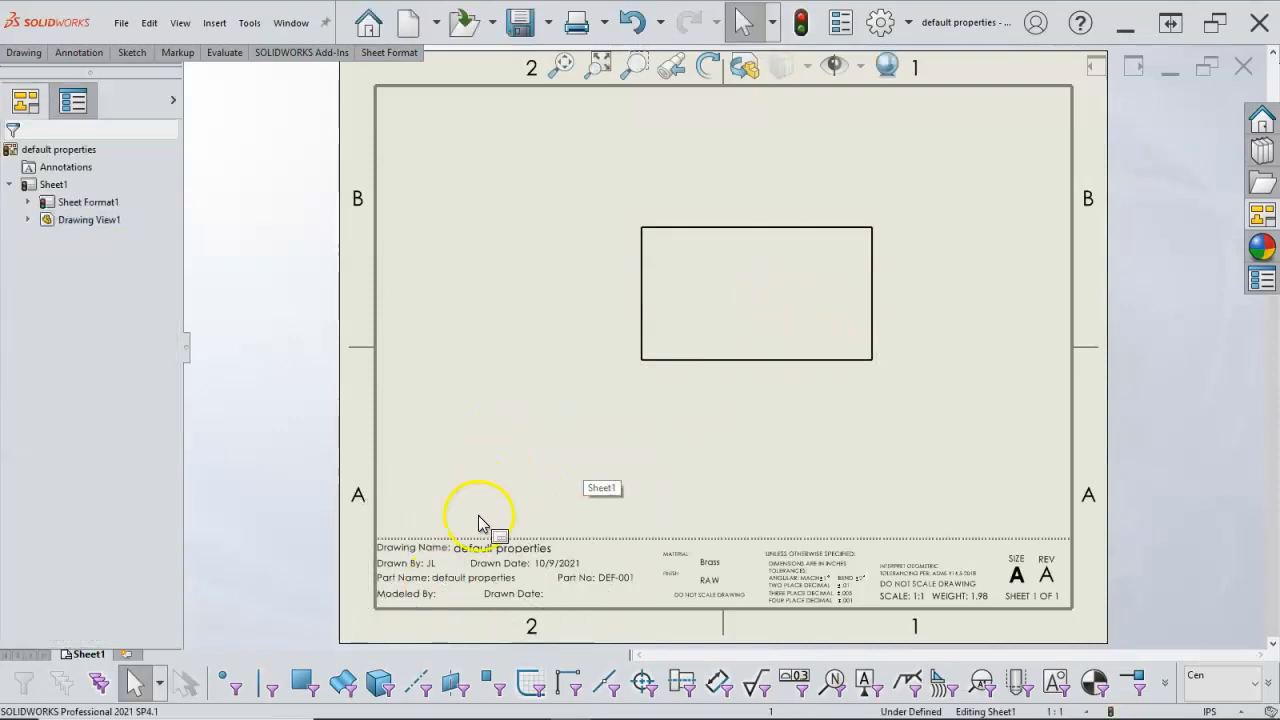
scroll(479, 523, down, 4)
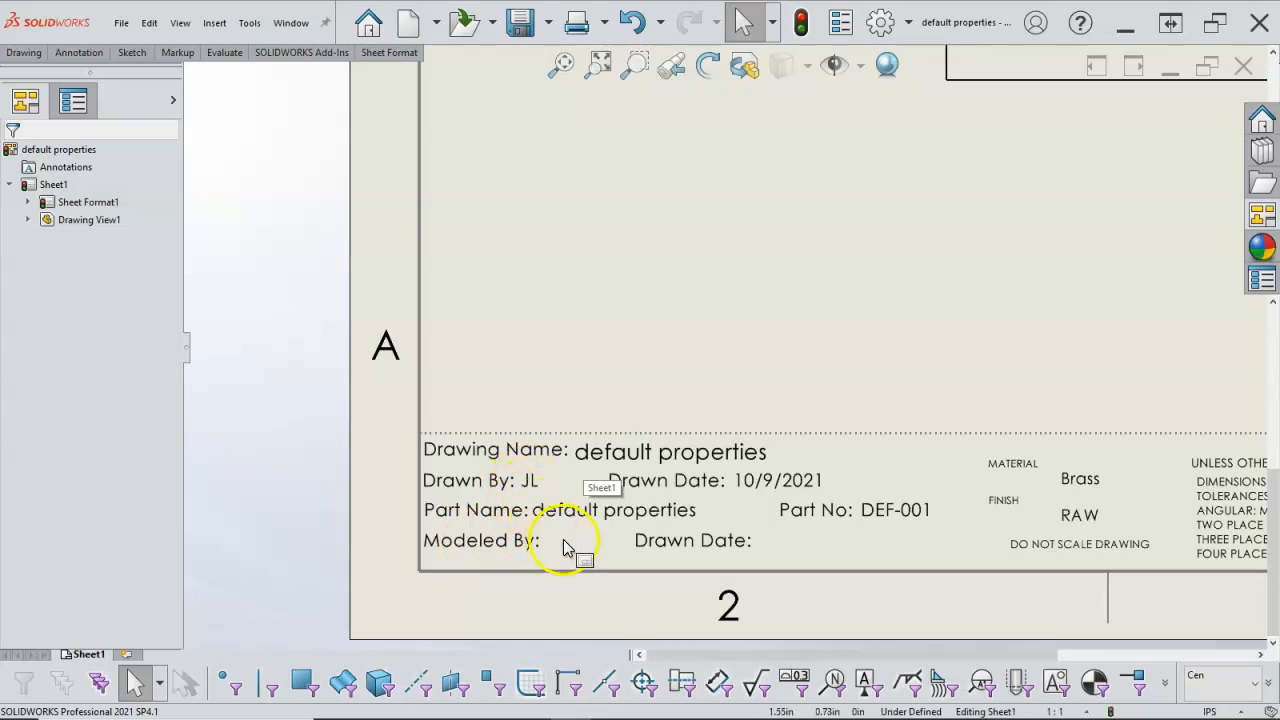
scroll(563, 548, down, 2)
click(590, 510)
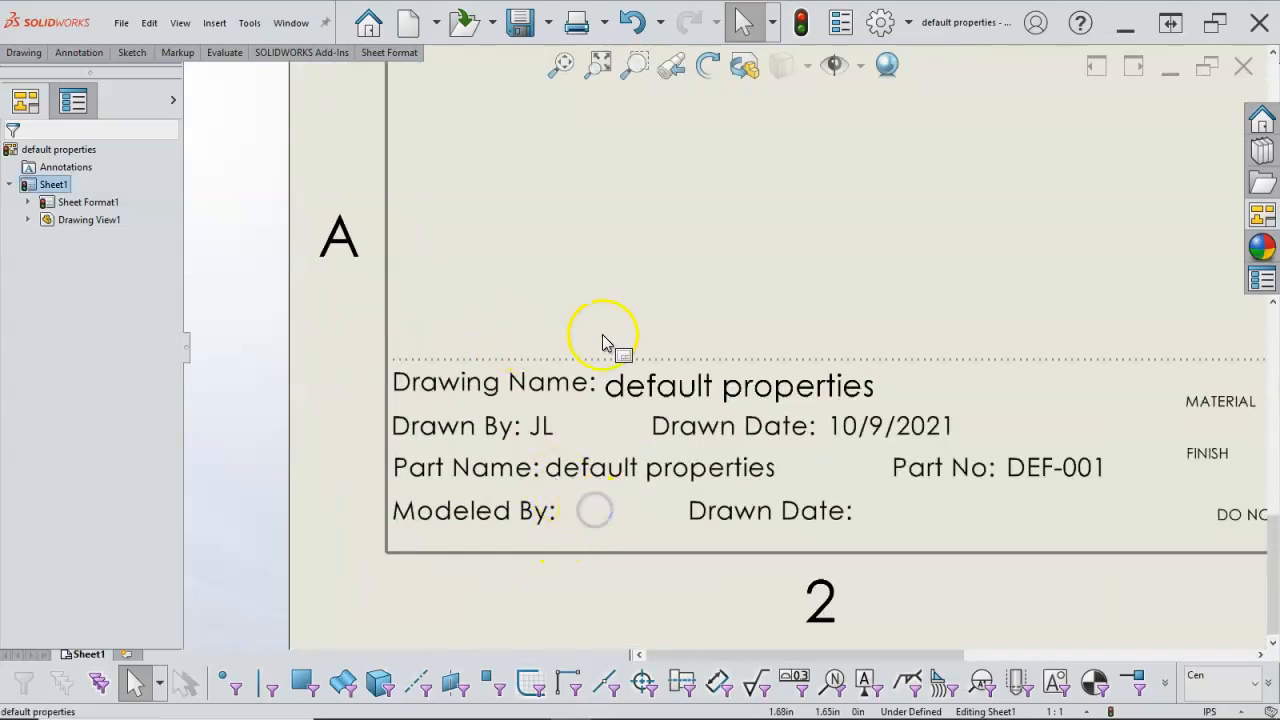
Step: Edit the sheet format and start a new note just after the Modeled By label
right_click(730, 281)
click(755, 395)
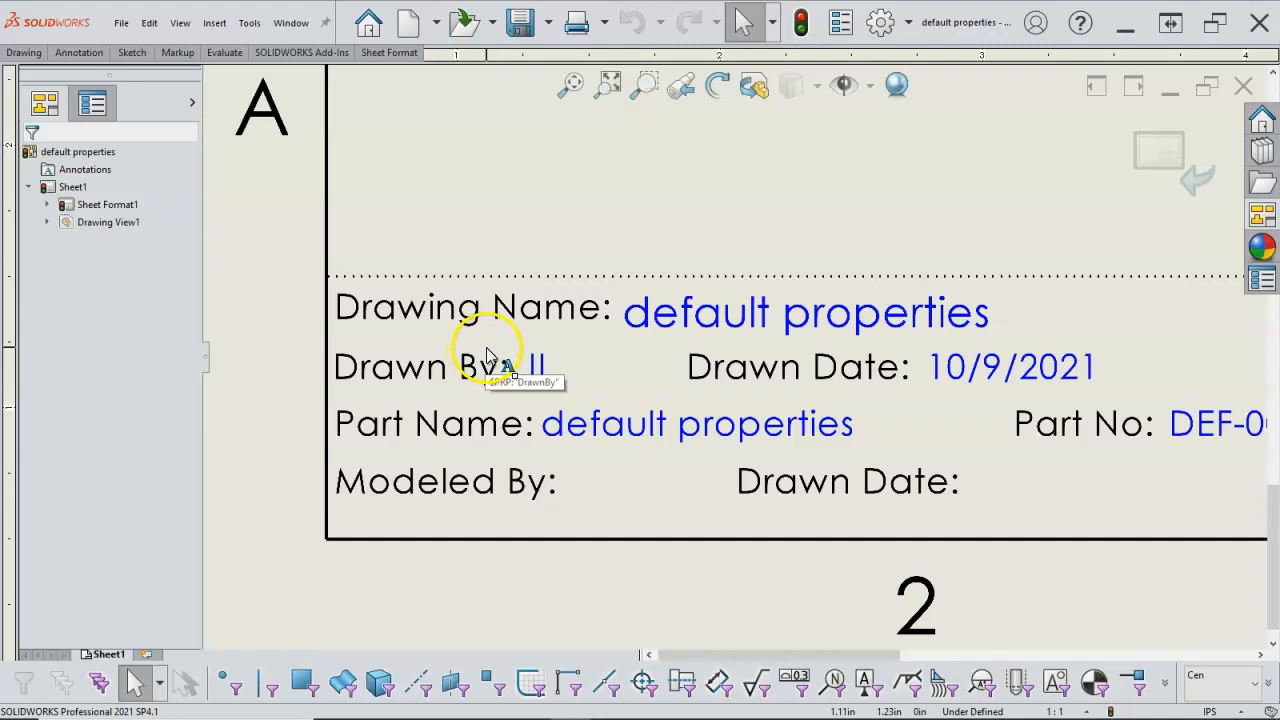
click(476, 247)
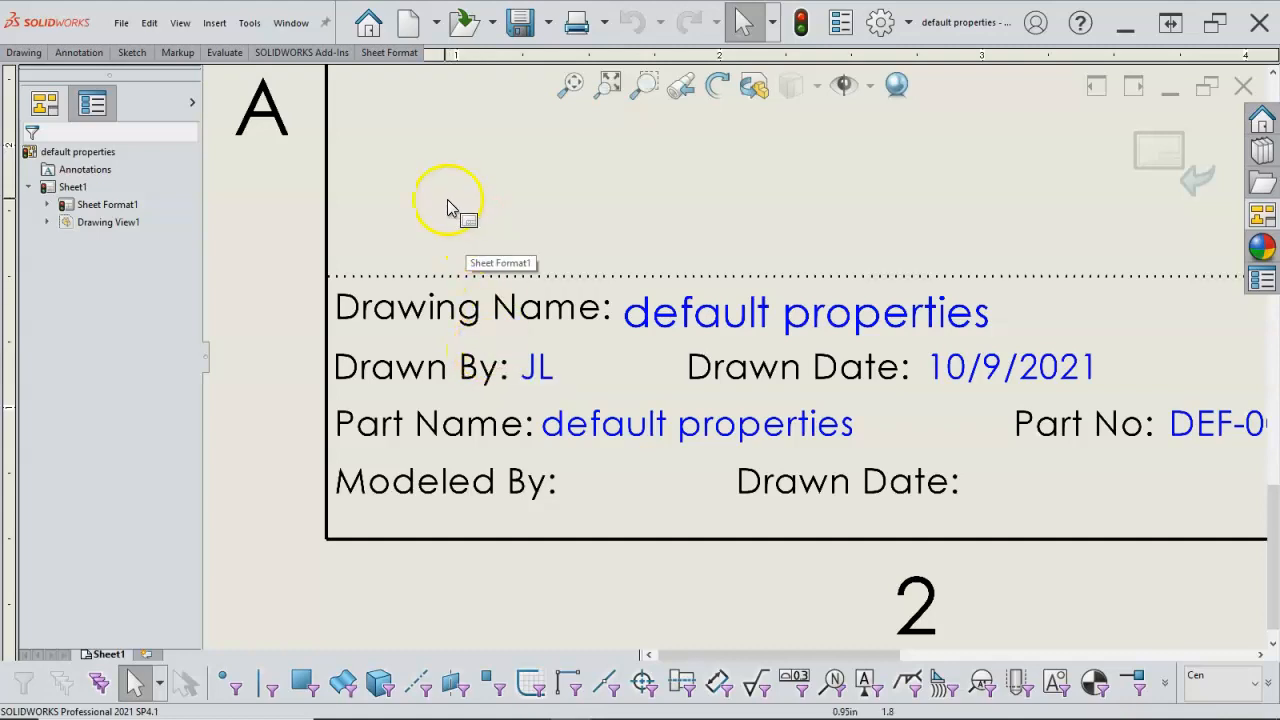
click(85, 53)
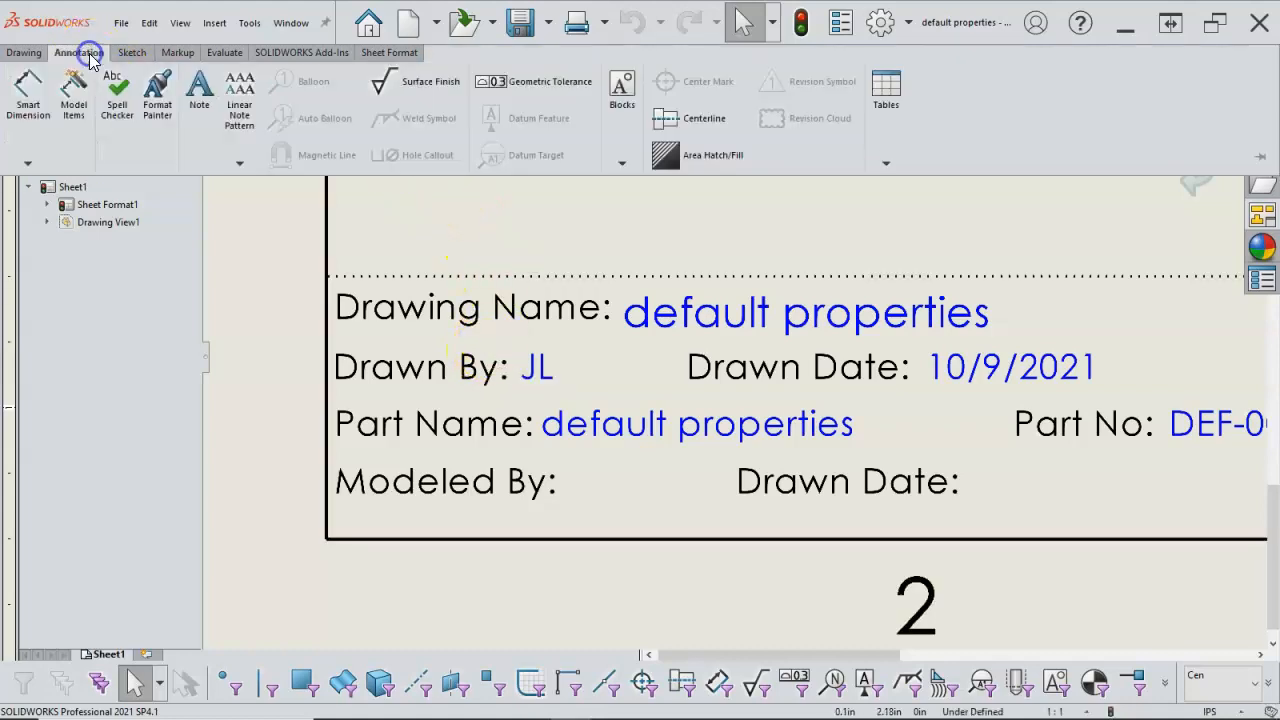
click(198, 90)
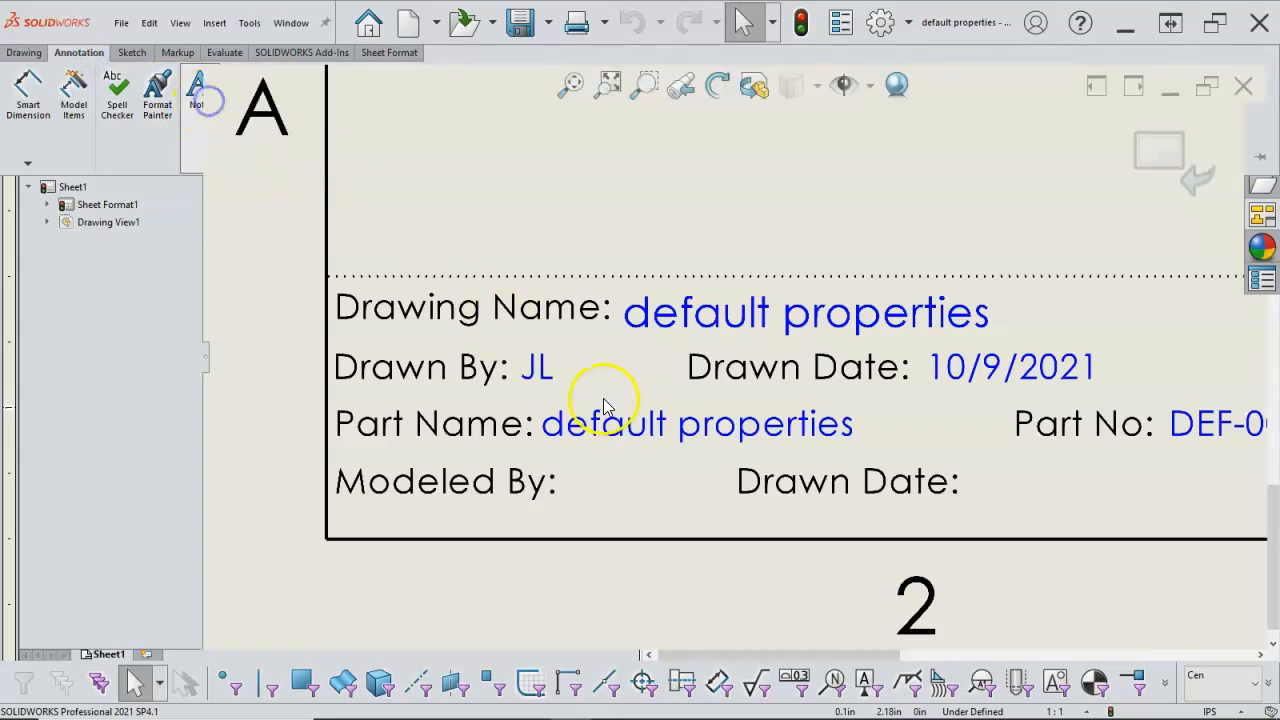
click(579, 472)
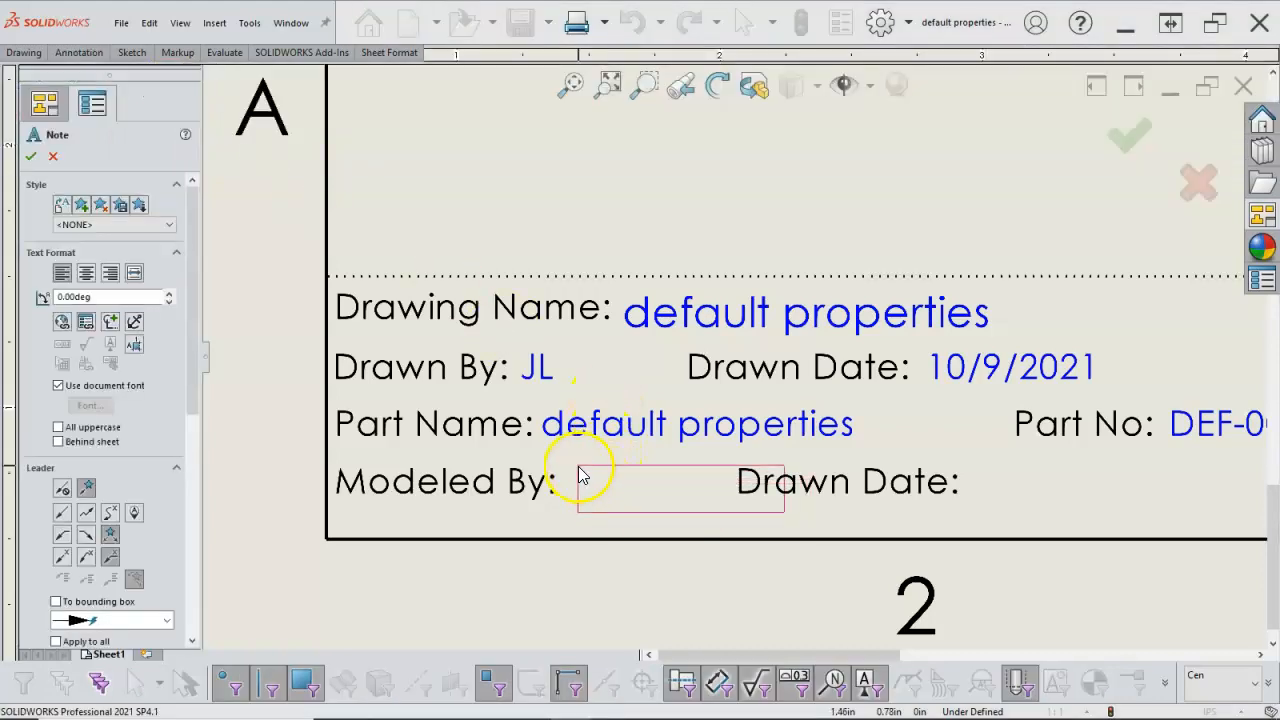
click(575, 467)
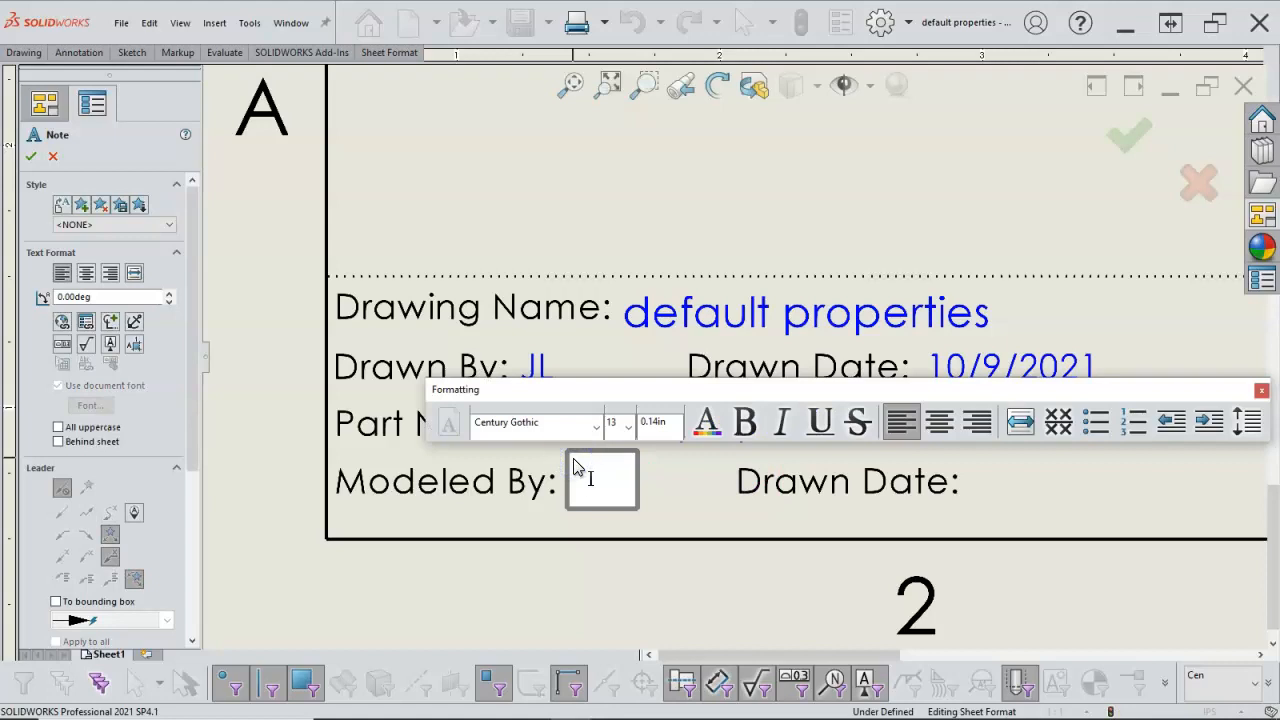
Step: Link the Modeled By value note to the DrawnBy property of the model in the drawing view
click(86, 321)
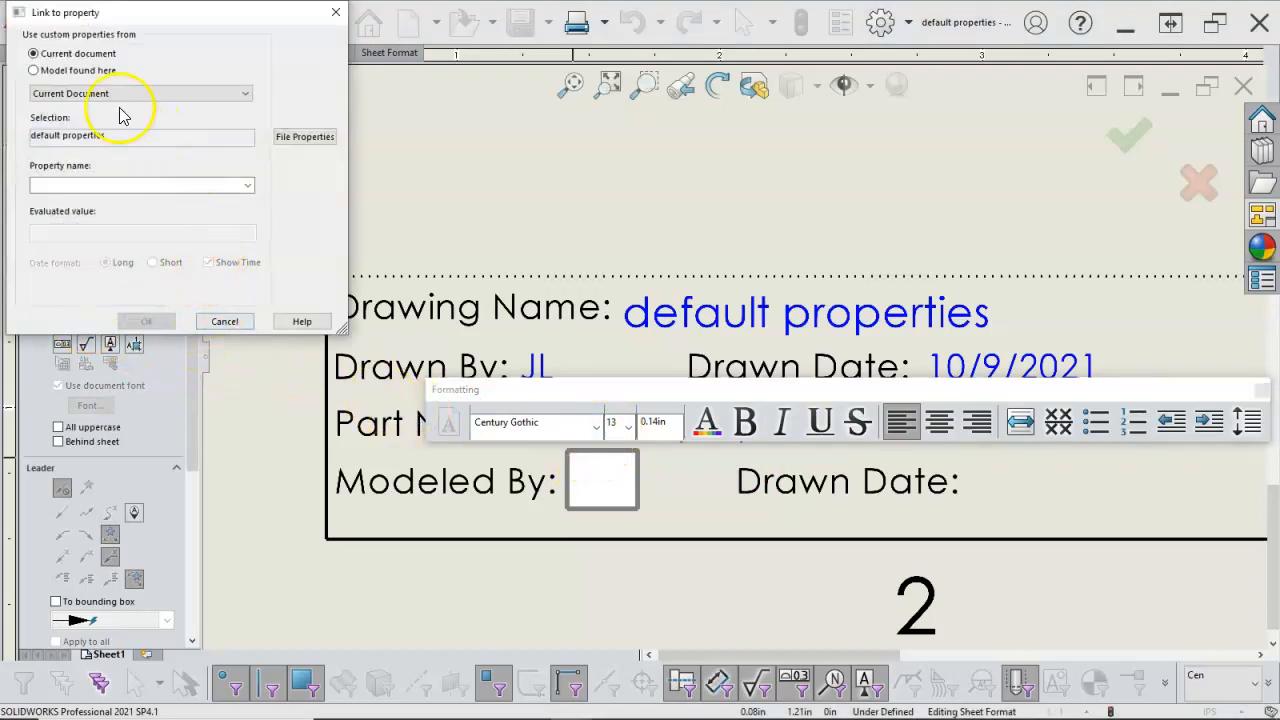
click(245, 184)
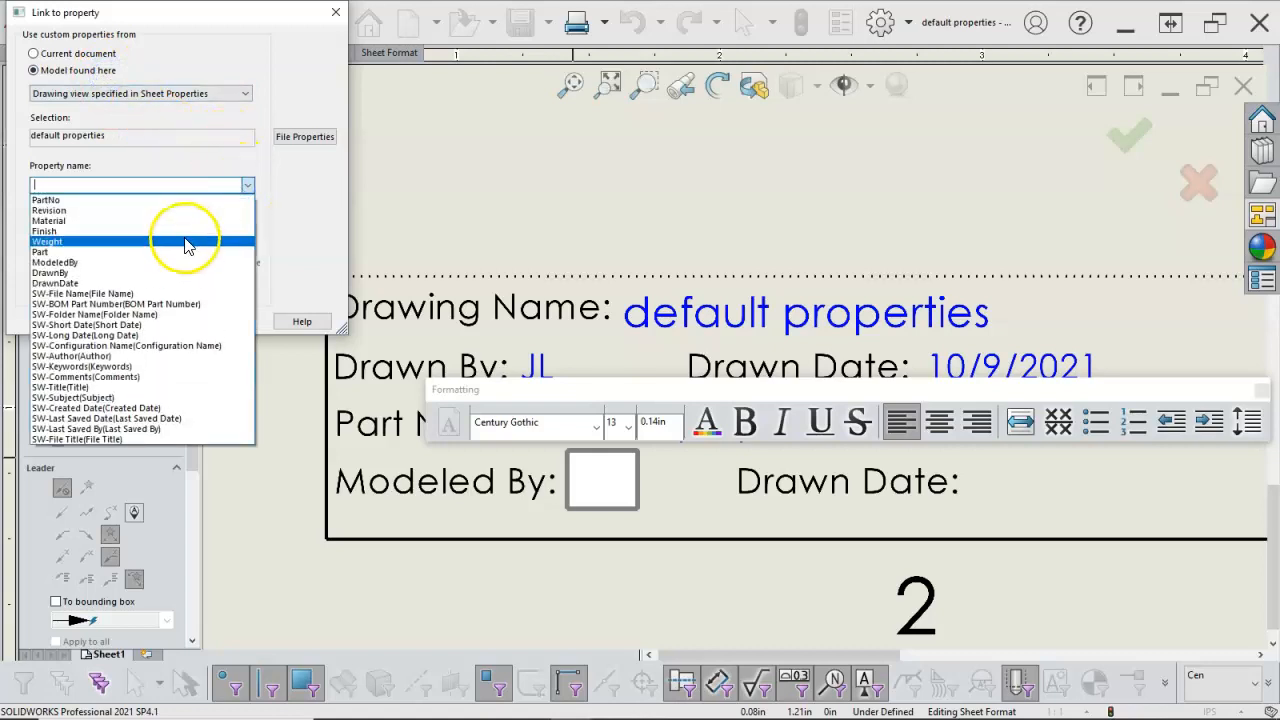
click(117, 273)
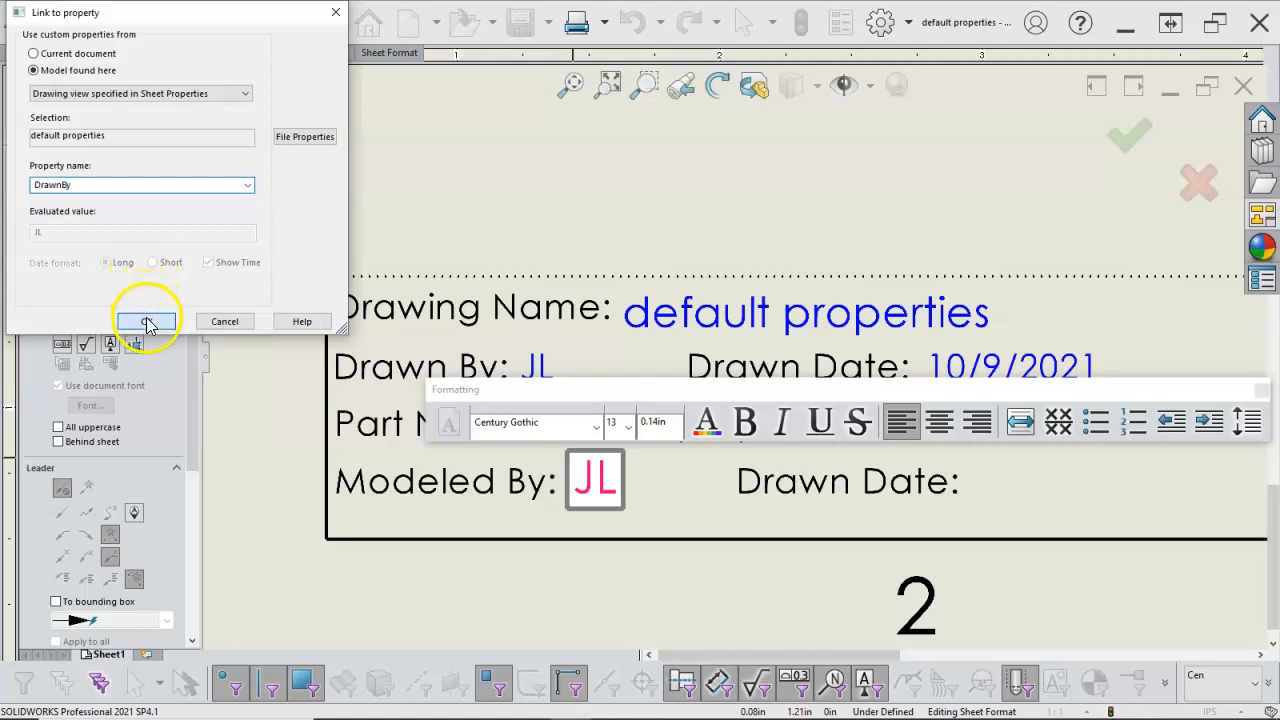
click(147, 322)
Step: Set the Modeled By value note's layer to None, finish the note, and make None the drawing's current layer
drag(191, 420, 183, 585)
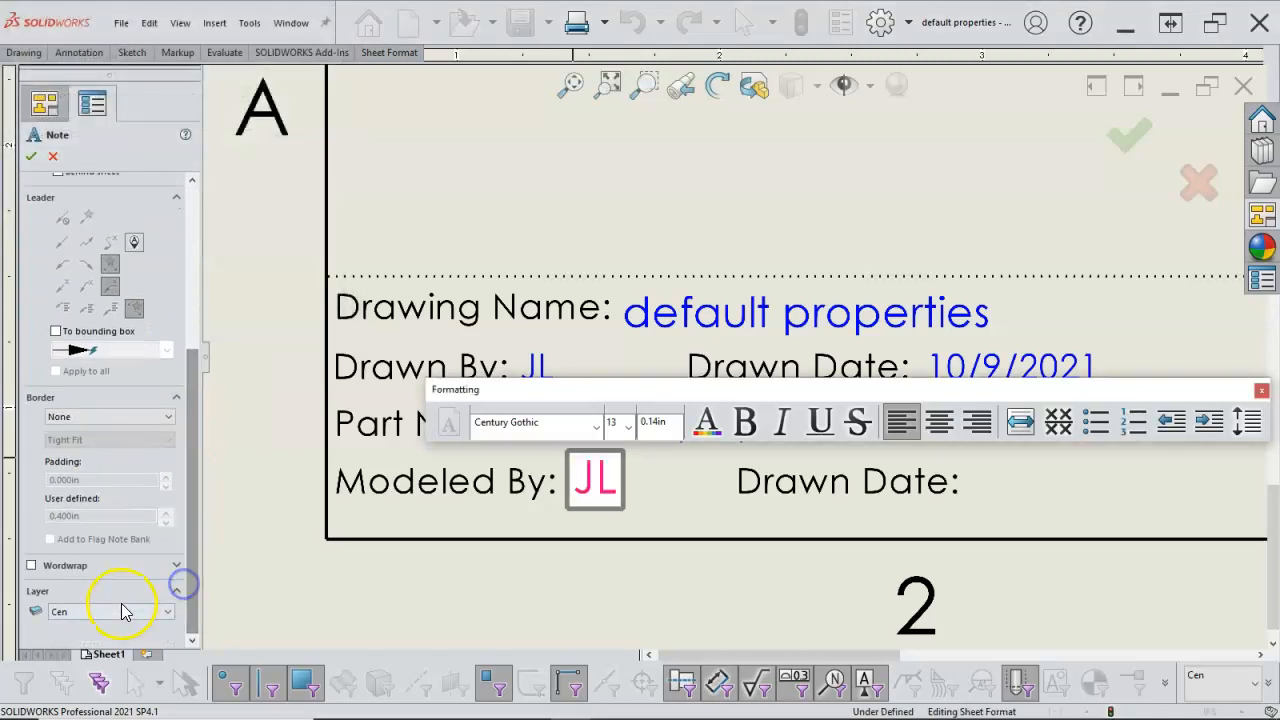
click(122, 611)
click(109, 633)
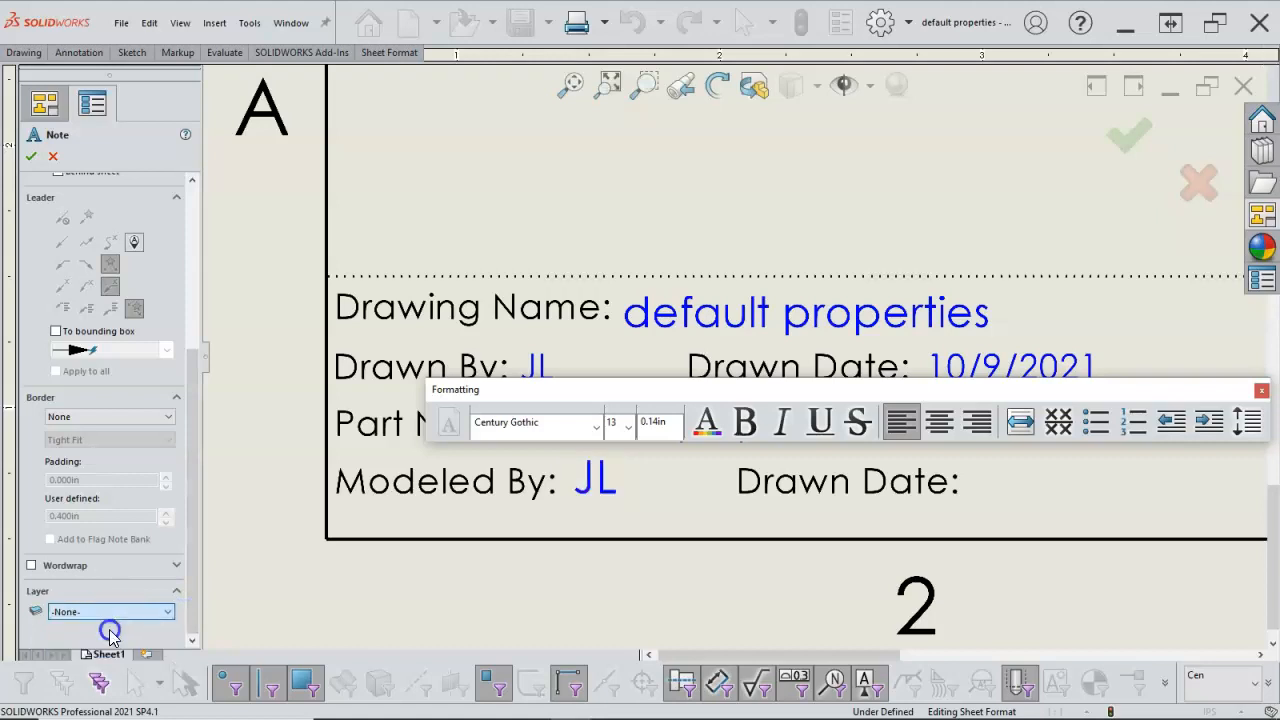
click(31, 157)
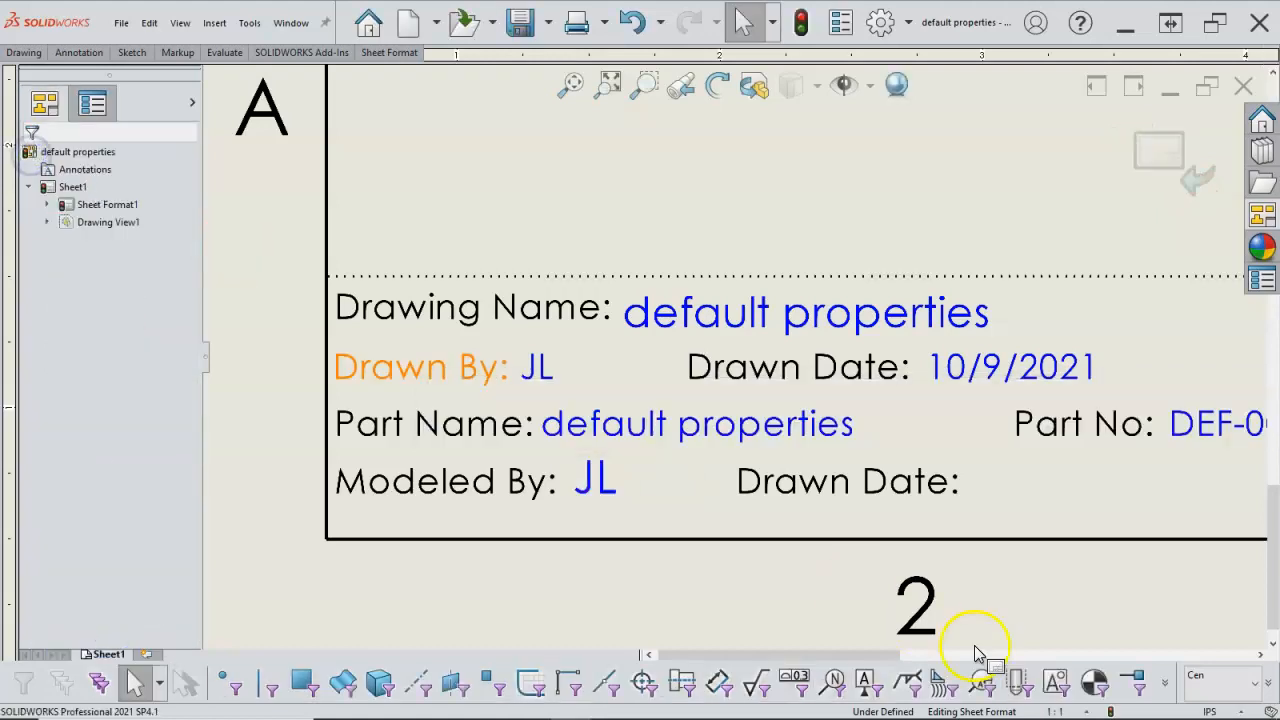
click(1257, 686)
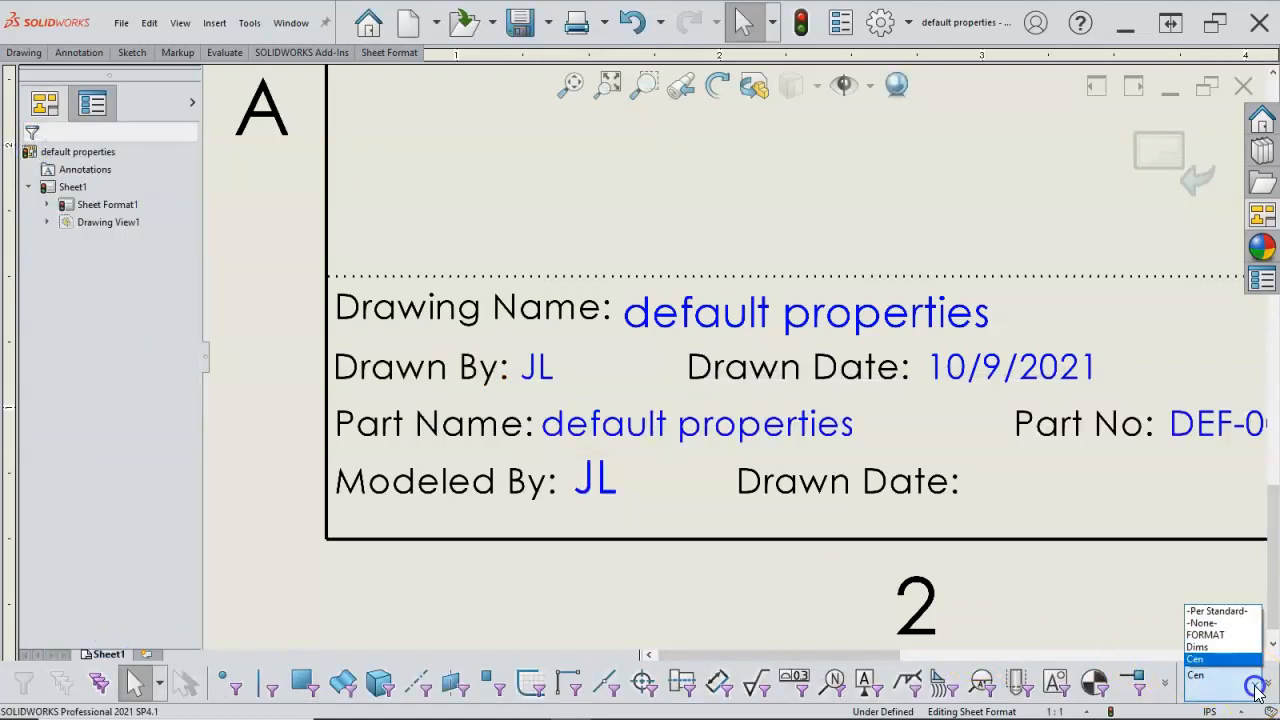
click(1210, 628)
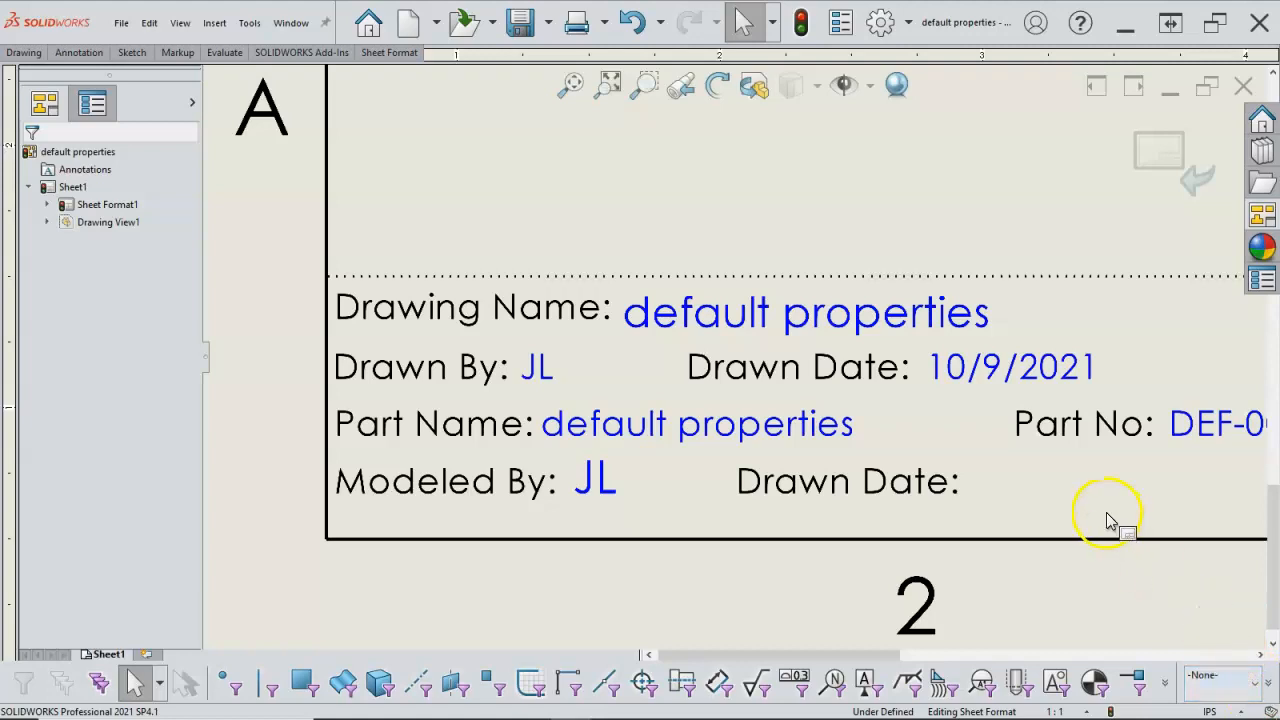
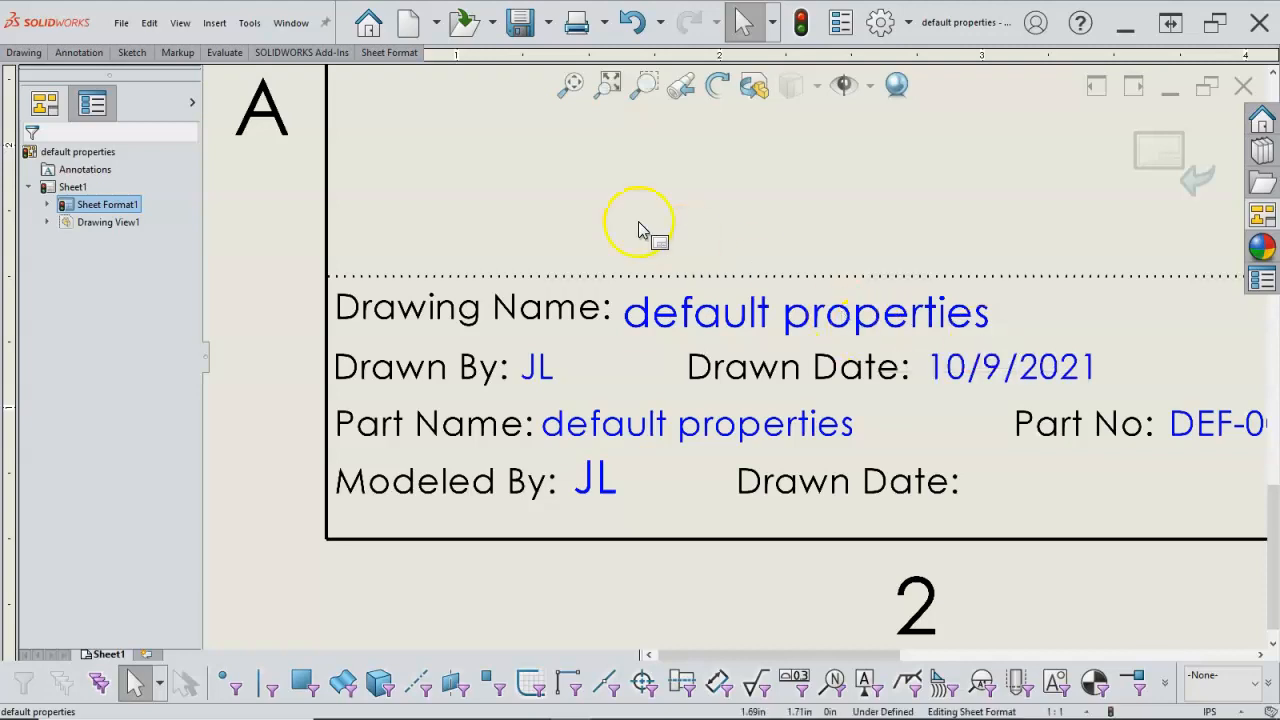
Step: Add a note after the Drawn Date label in the Modeled By row, linked to the model's DrawnDate property
click(78, 52)
click(202, 100)
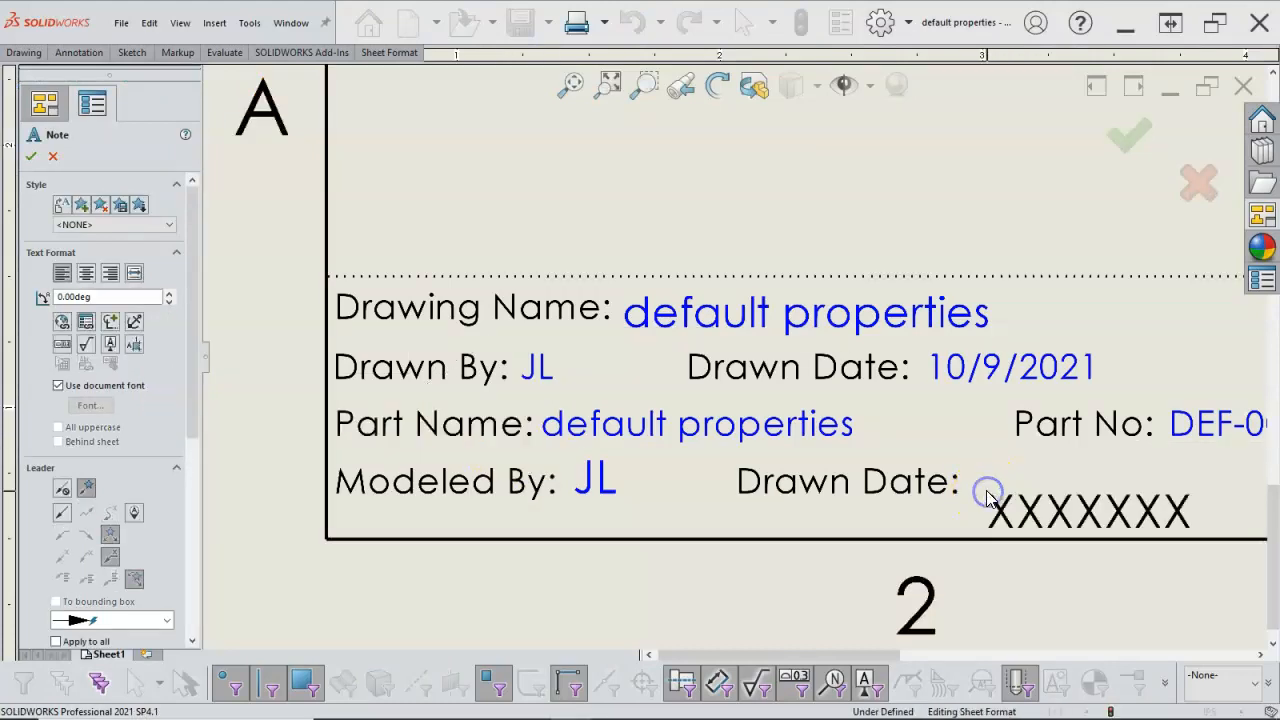
click(988, 498)
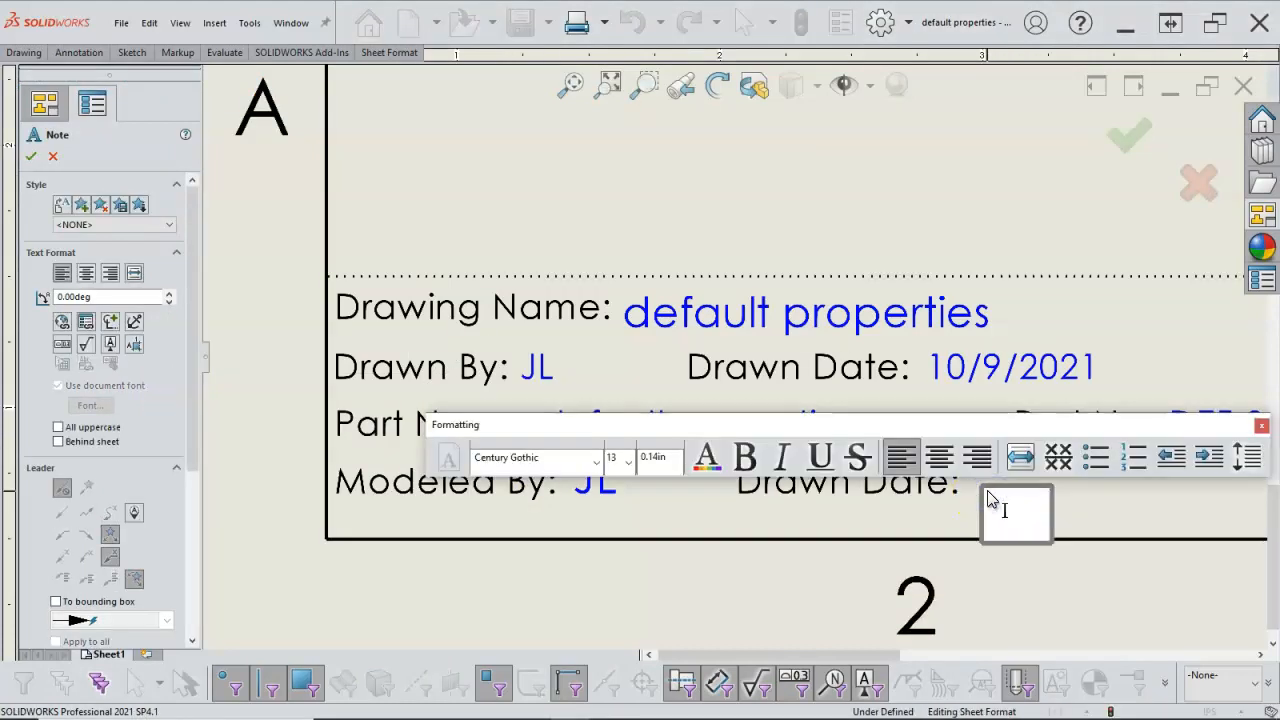
click(86, 322)
click(95, 71)
click(247, 185)
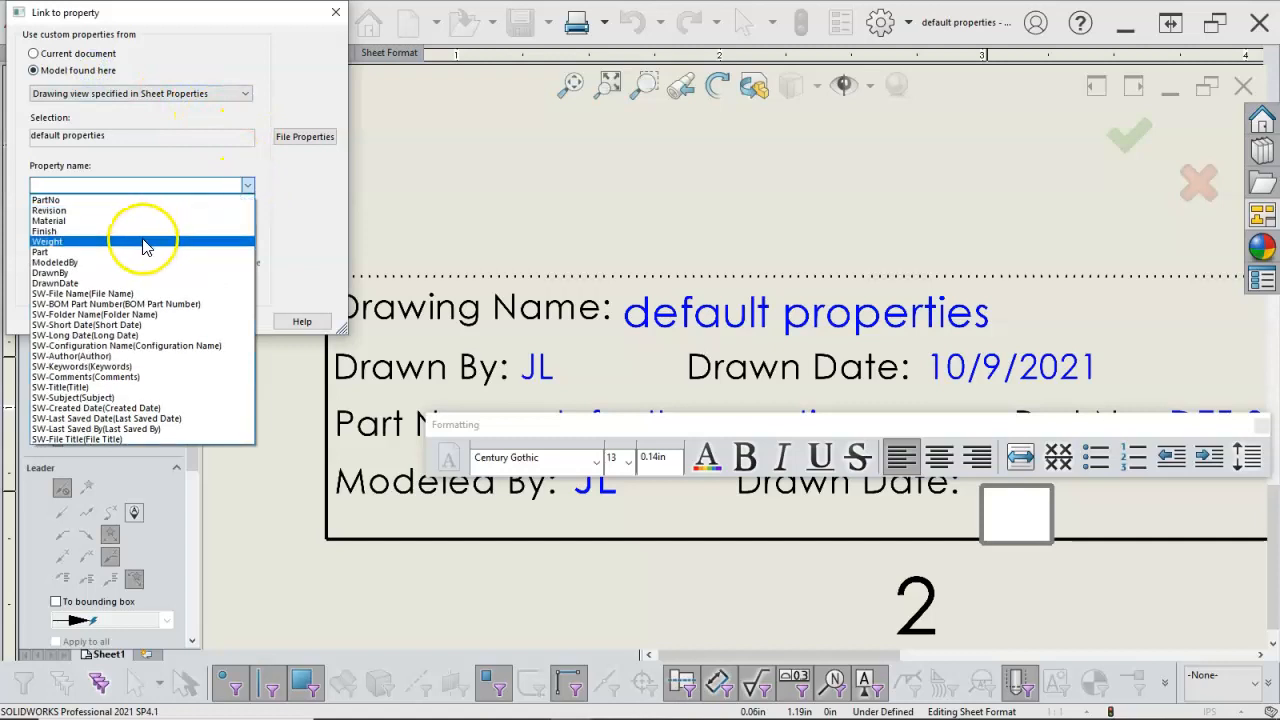
click(60, 283)
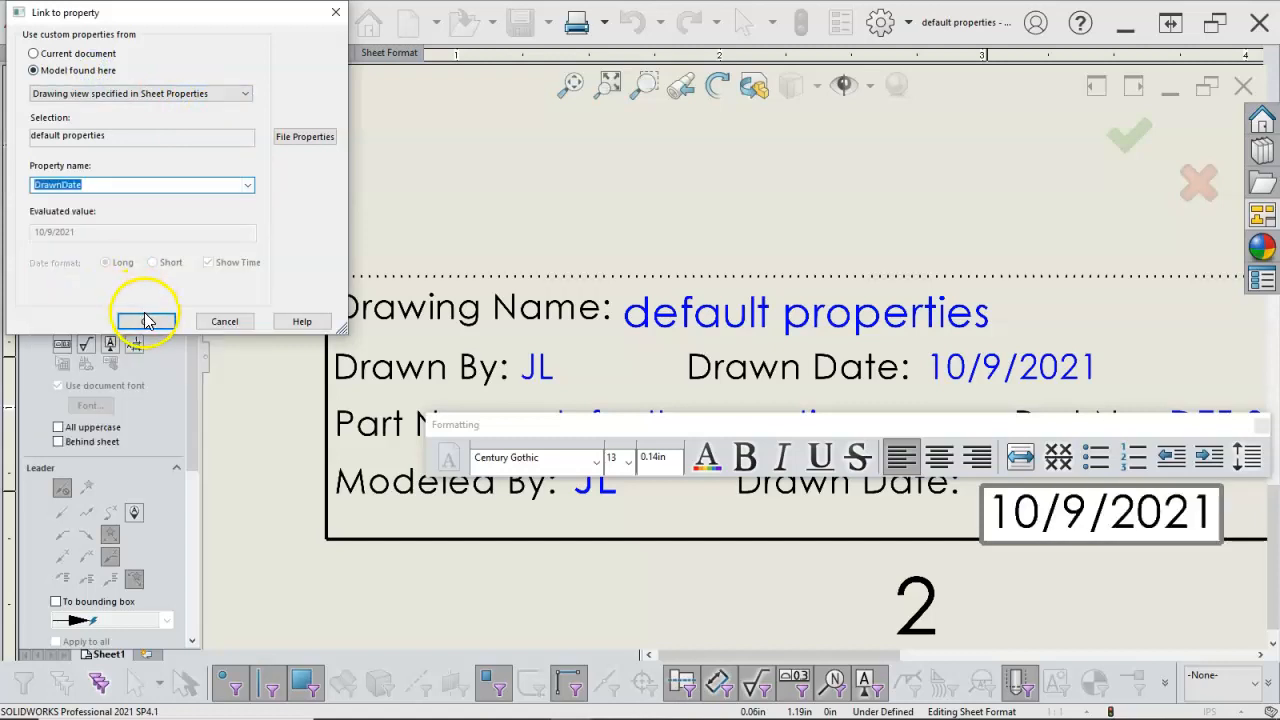
click(145, 320)
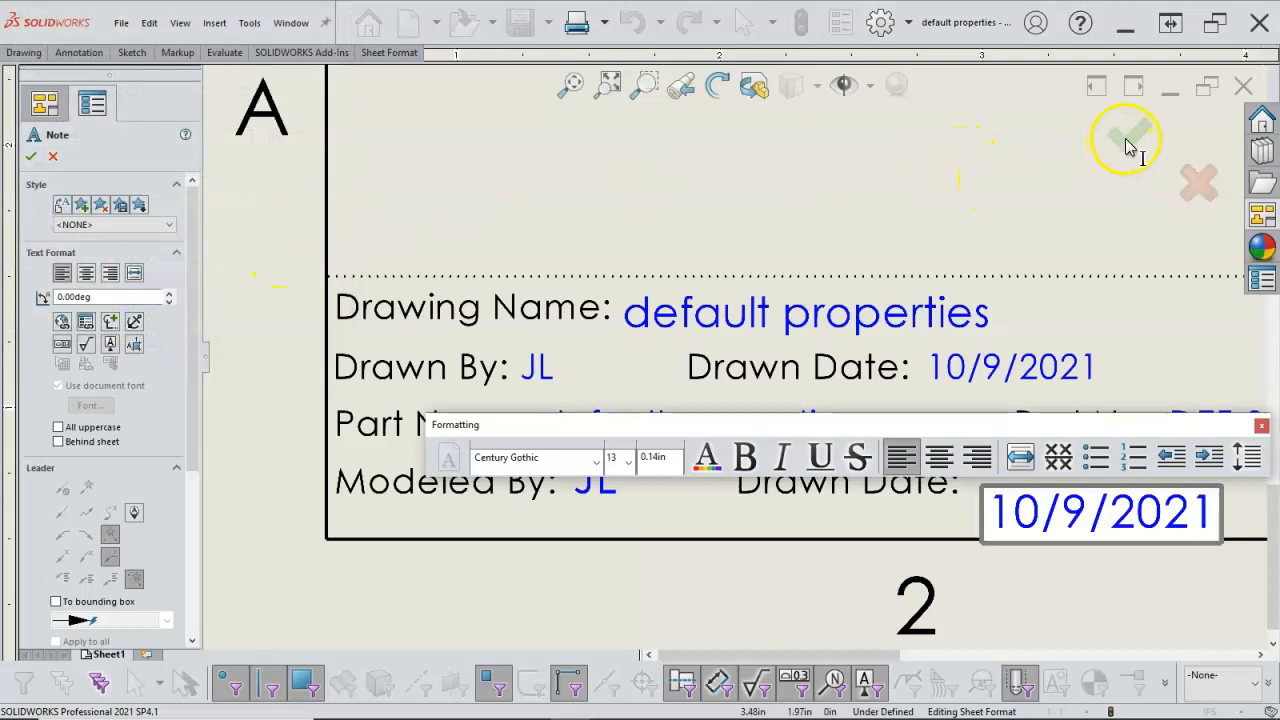
click(1038, 126)
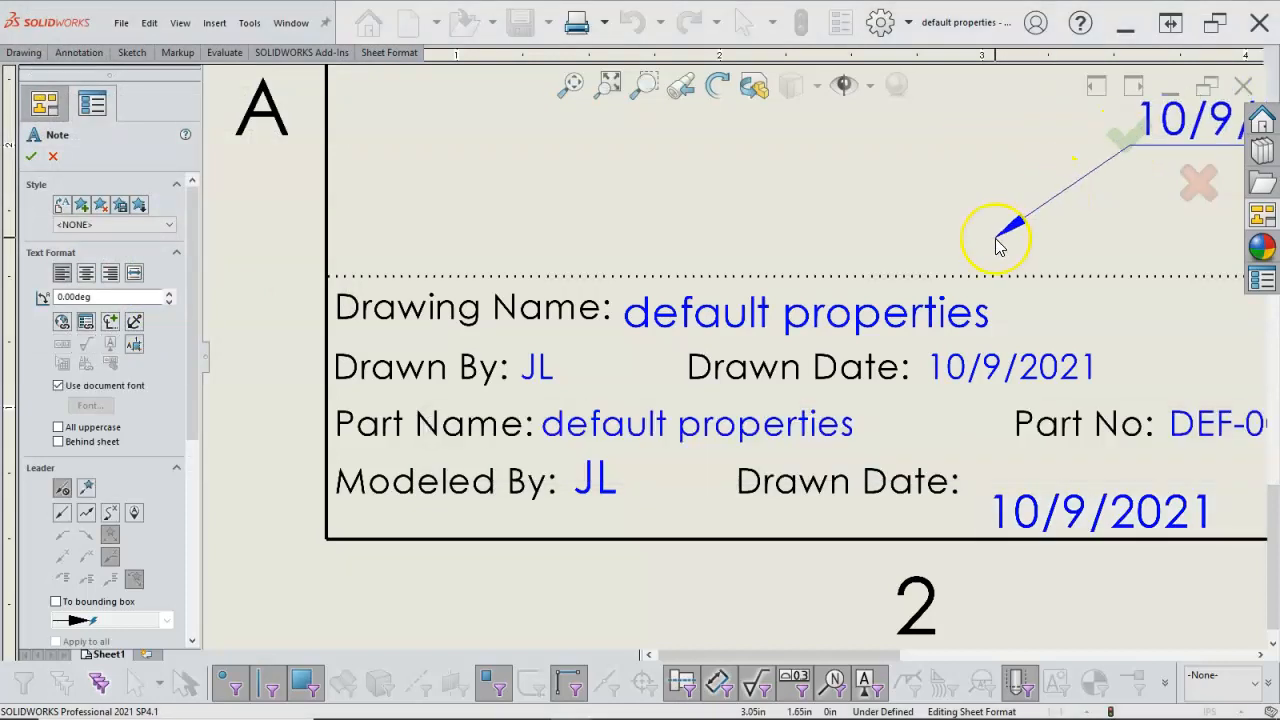
key(Escape)
Step: Move the new date value in line with its Drawn Date label and reduce its font size
drag(1063, 508, 1046, 484)
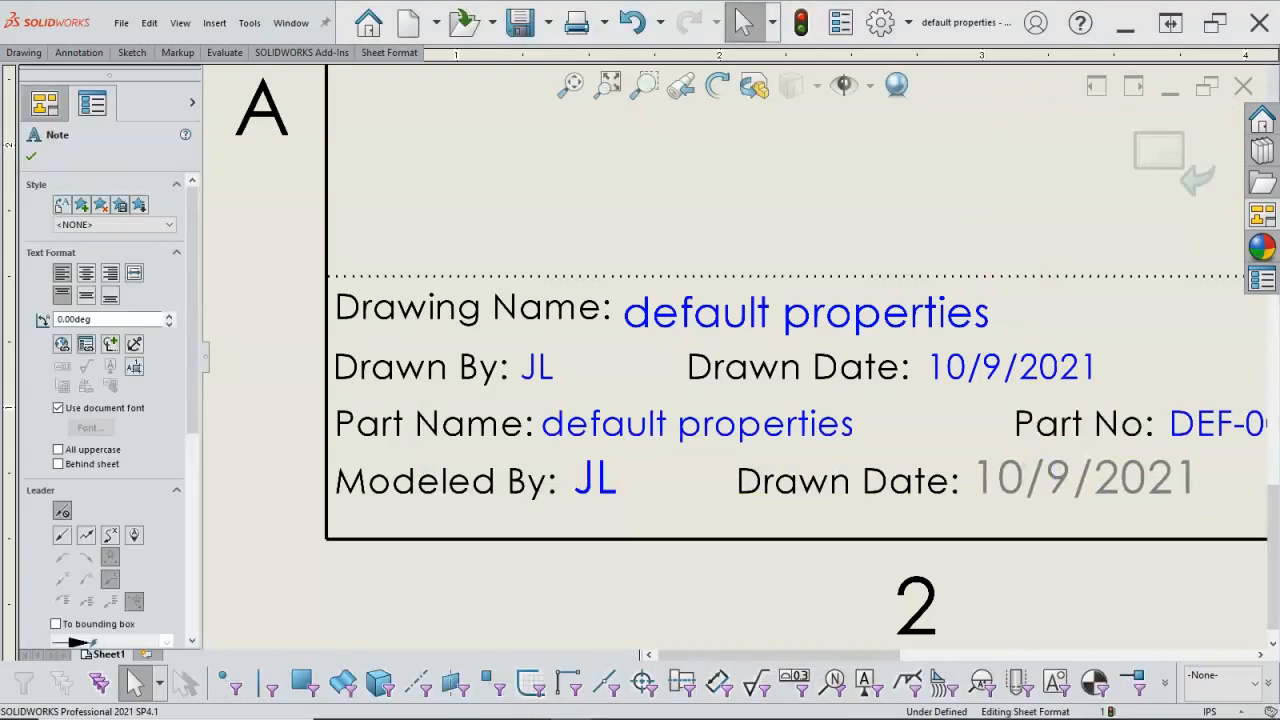
double_click(1050, 484)
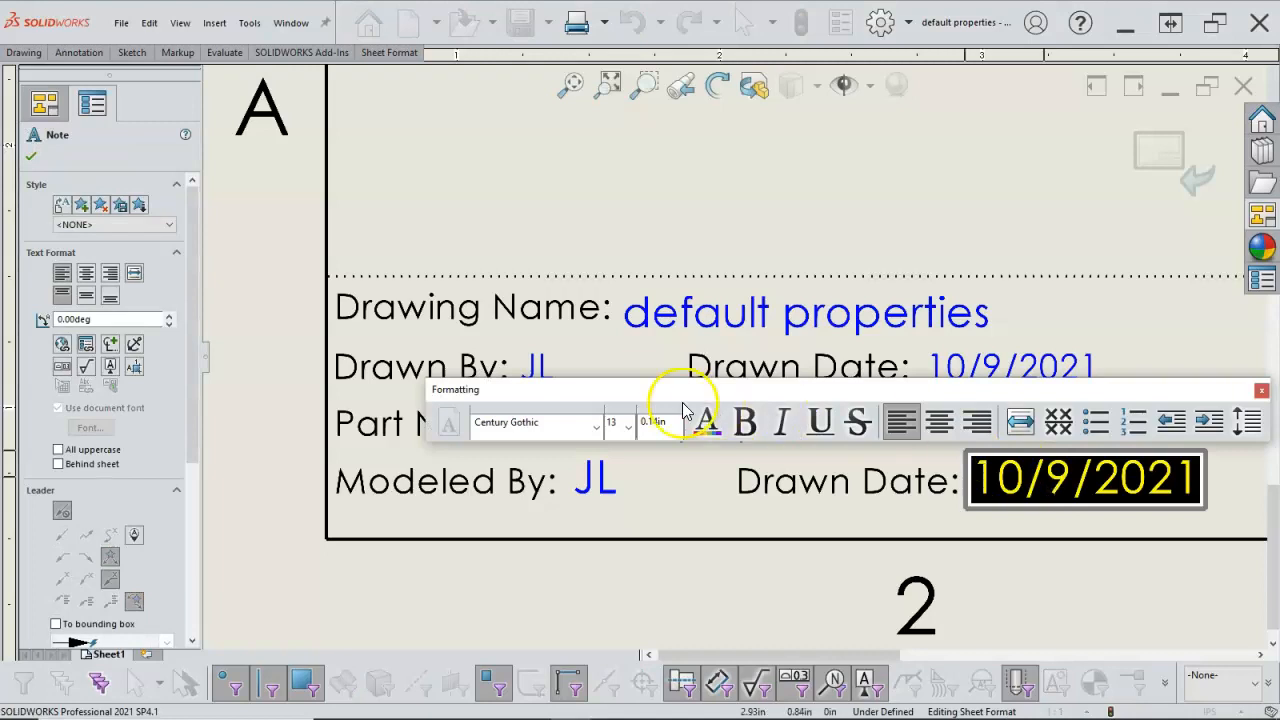
click(629, 424)
click(614, 460)
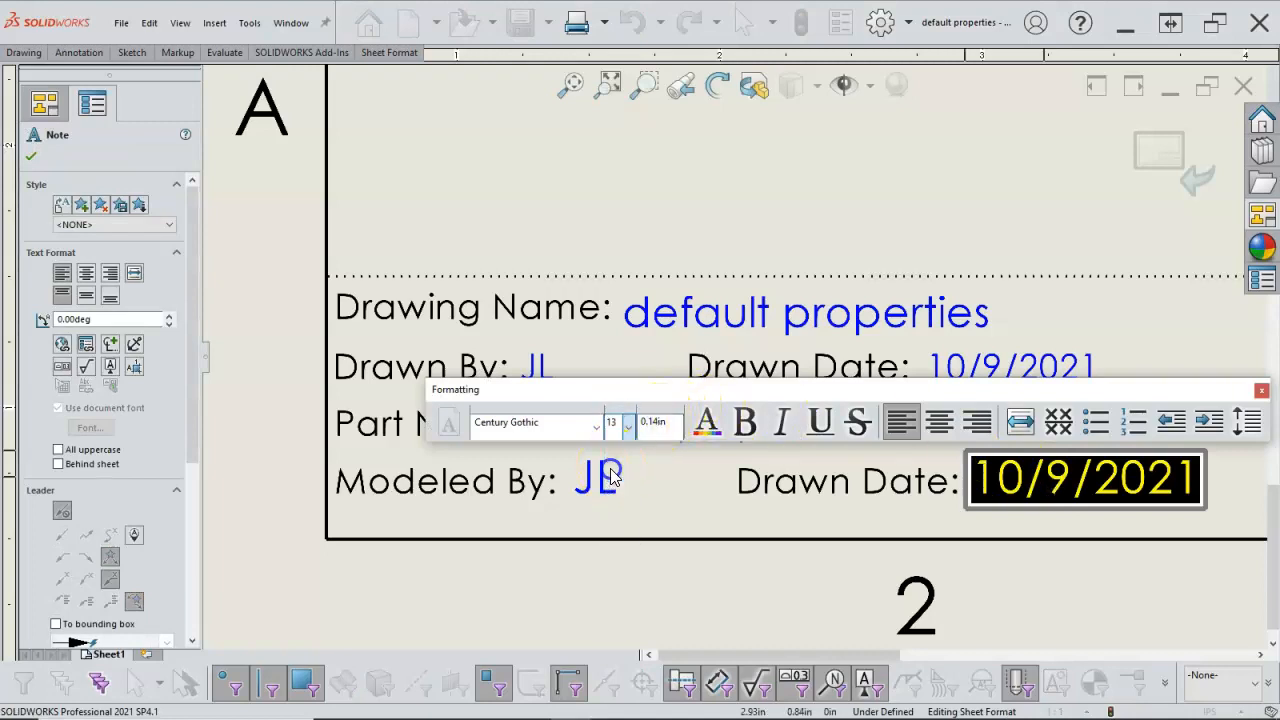
click(750, 245)
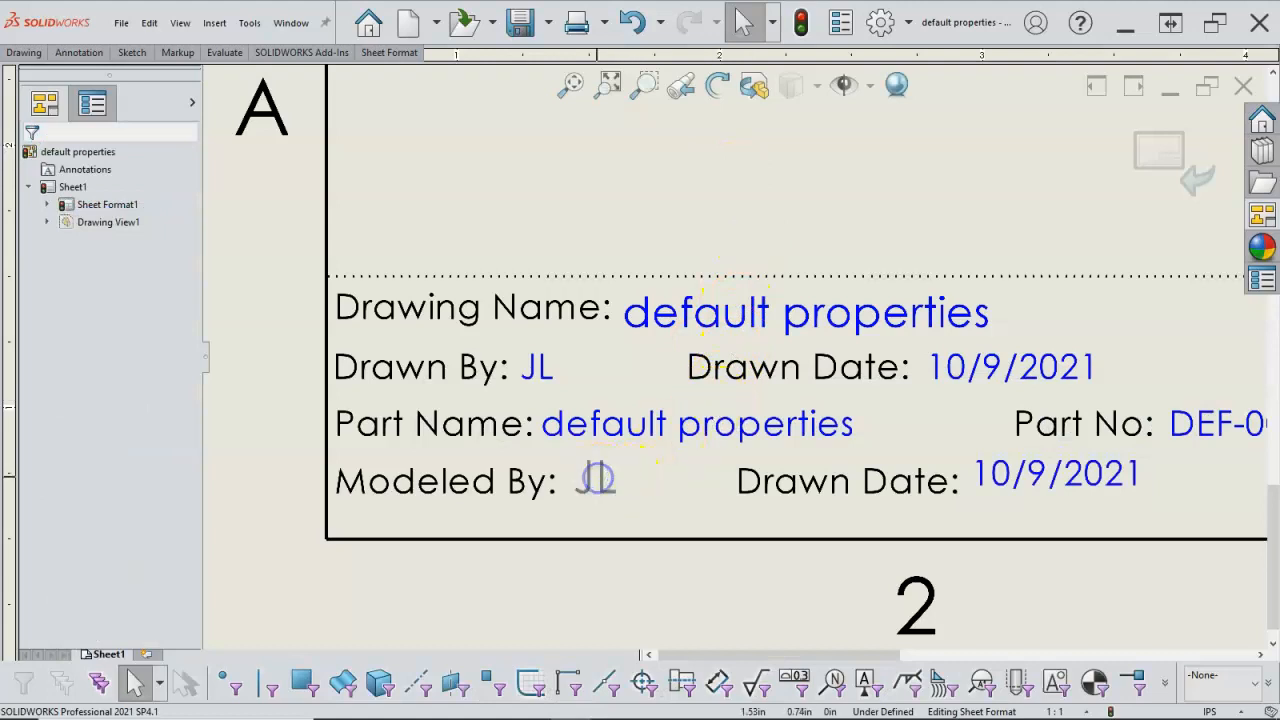
Step: Reduce the font size of the Modeled By value note in the title block and return to editing the sheet
double_click(597, 479)
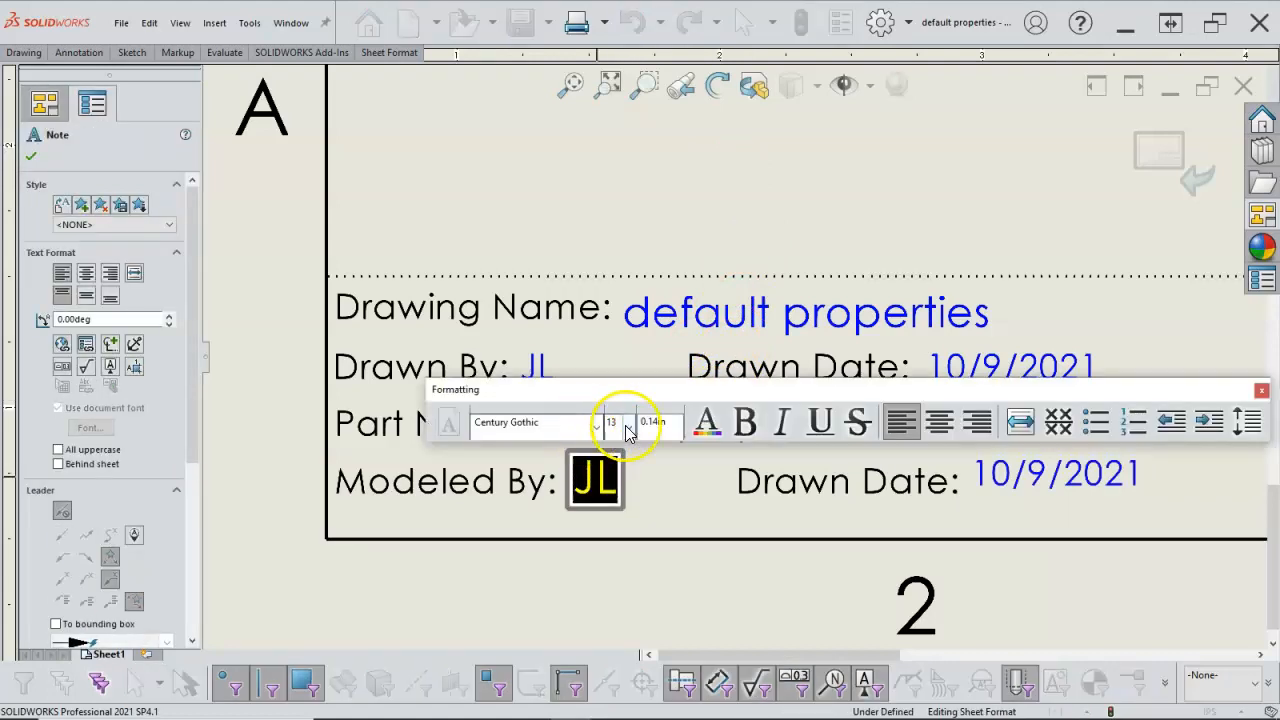
click(627, 424)
click(613, 470)
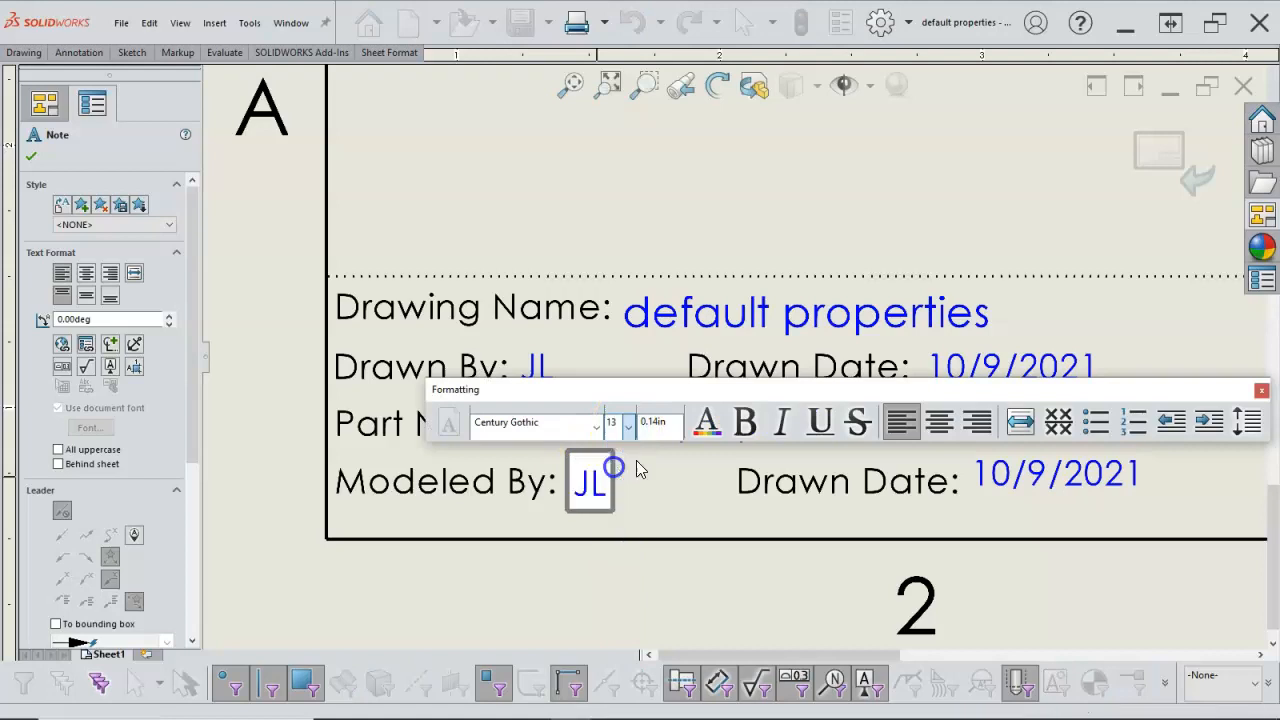
click(955, 182)
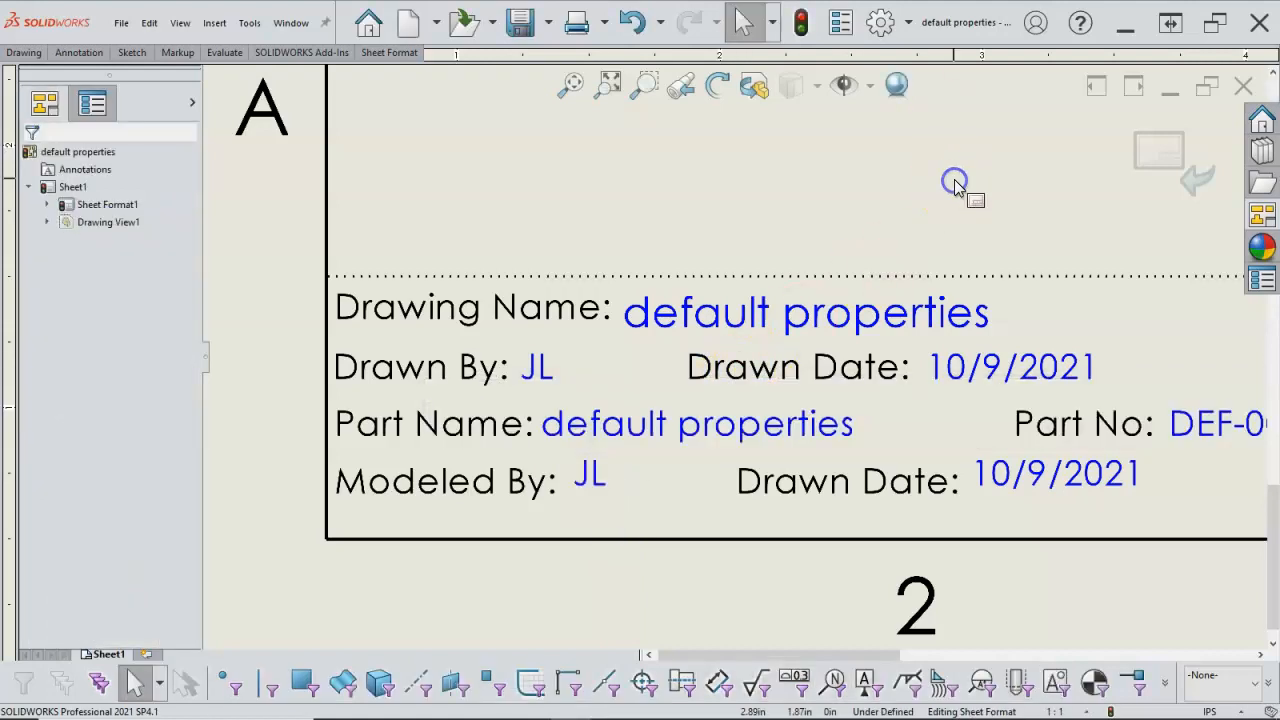
click(1145, 152)
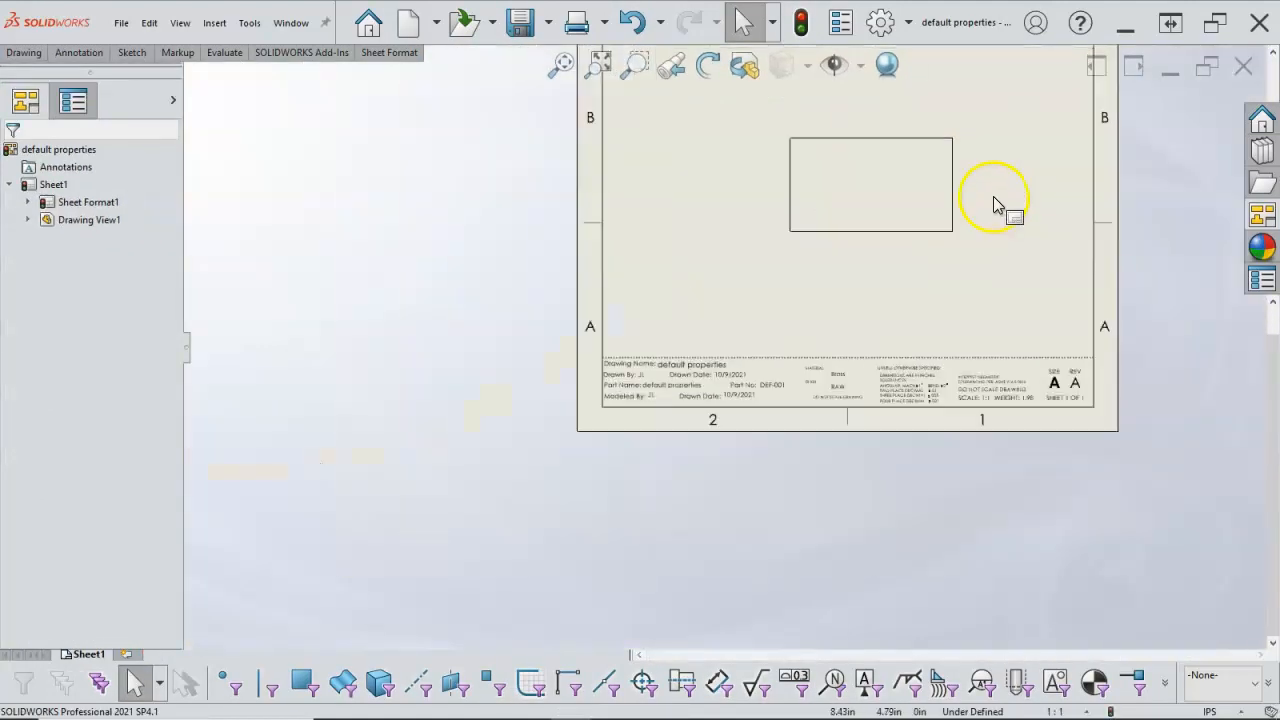
Step: Delete the part's drawing view from the sheet and check the title block's linked notes in the sheet format
click(875, 211)
key(Delete)
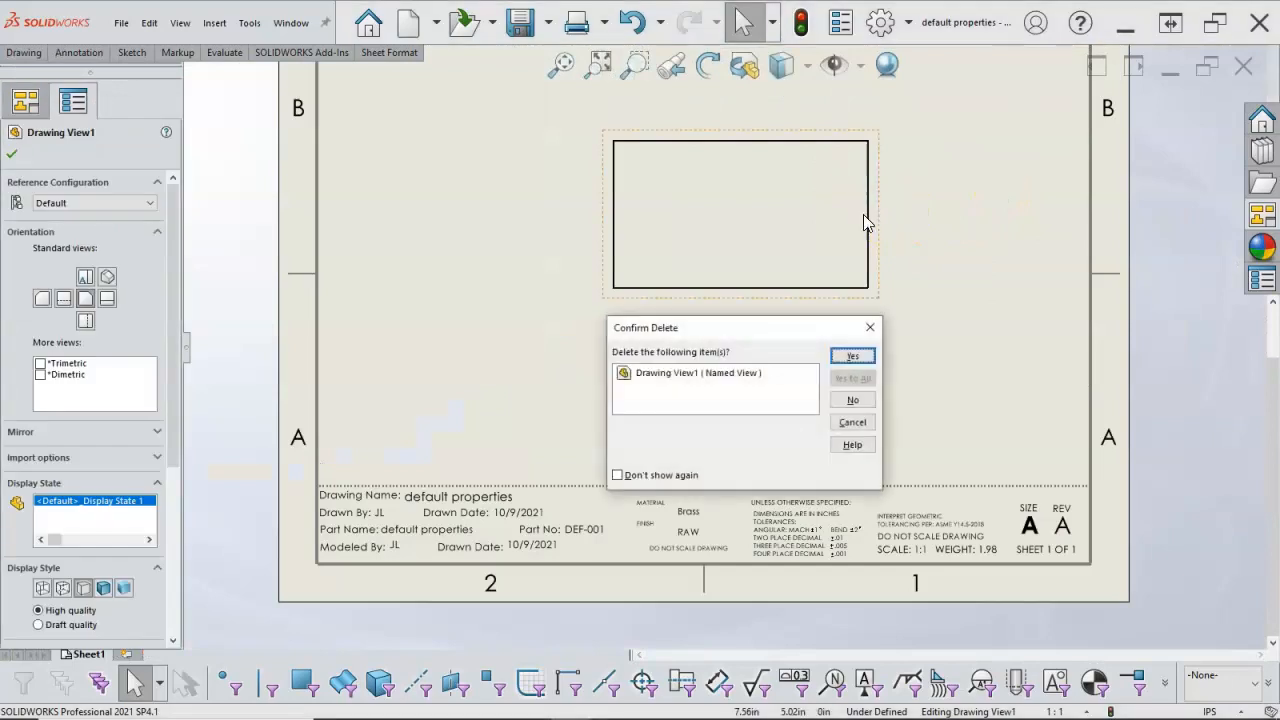
click(853, 357)
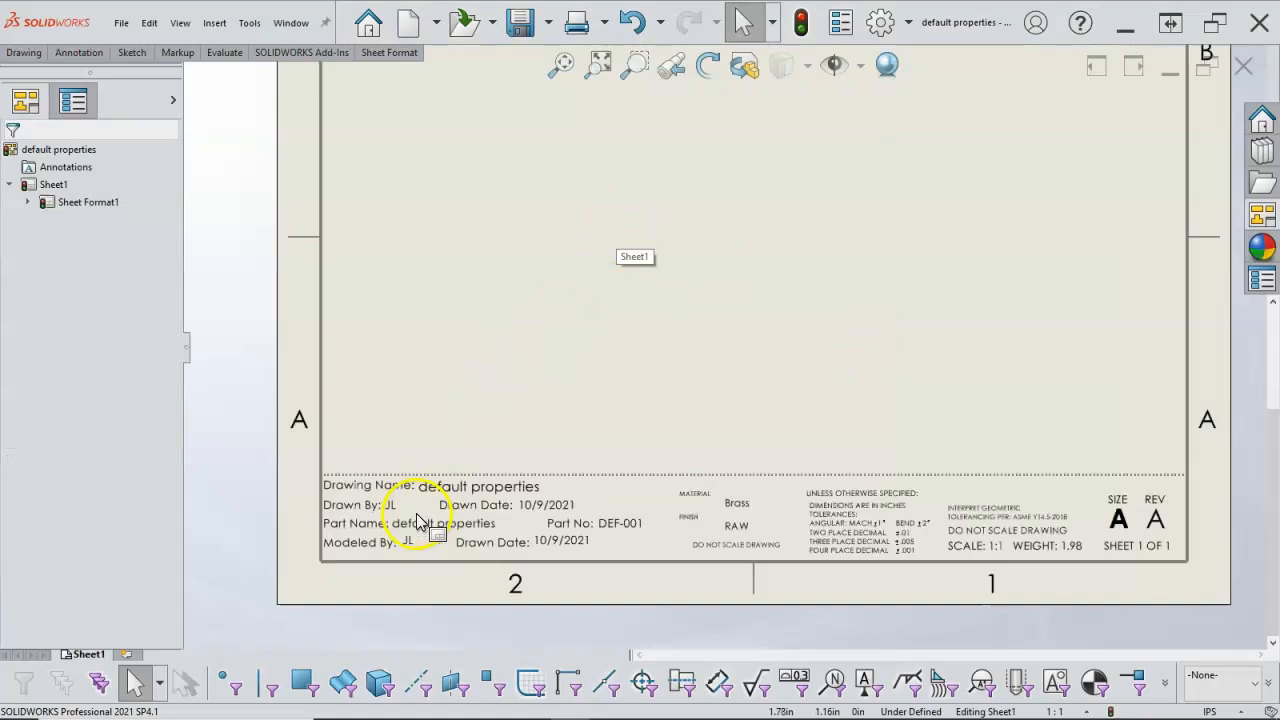
scroll(410, 500, down, 5)
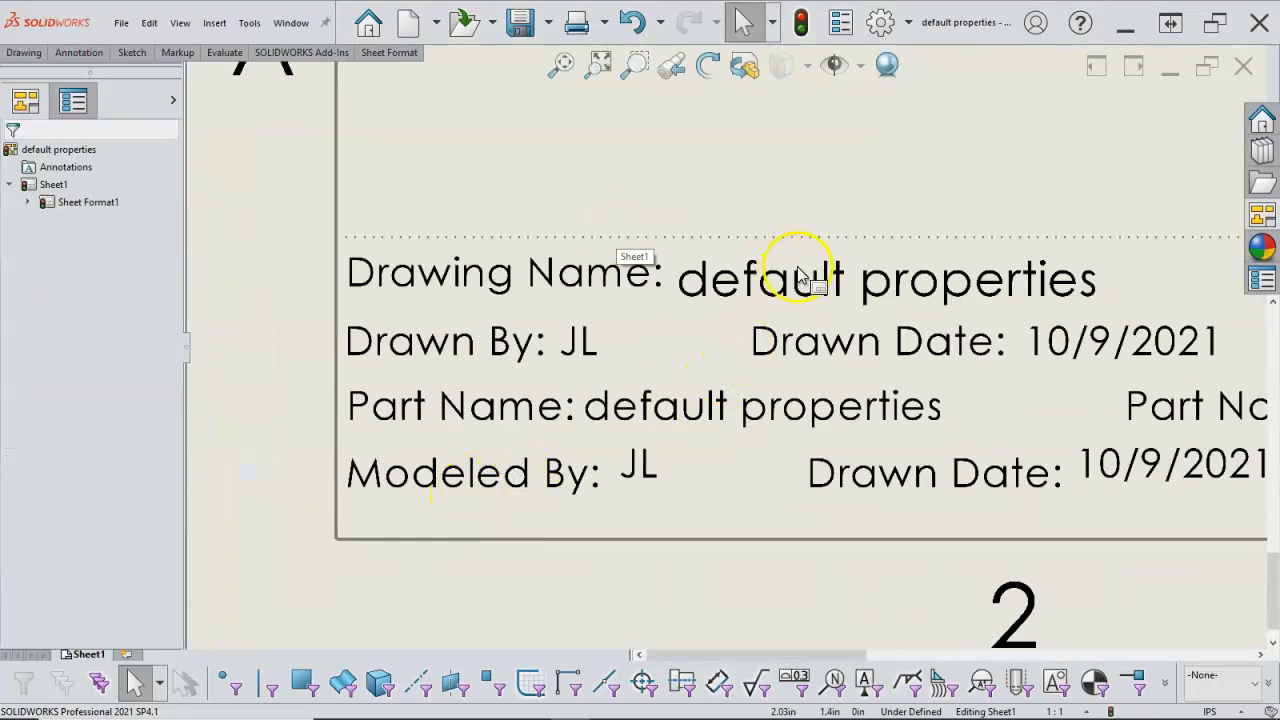
right_click(829, 157)
click(876, 265)
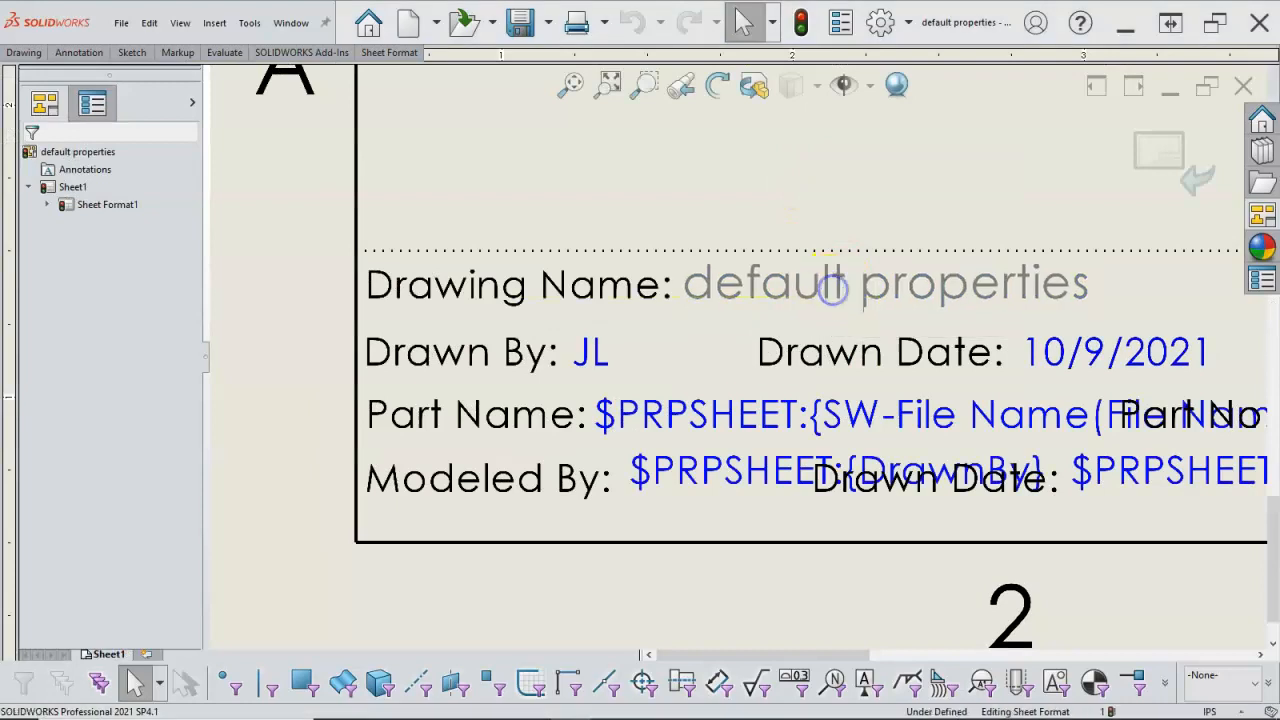
click(1158, 161)
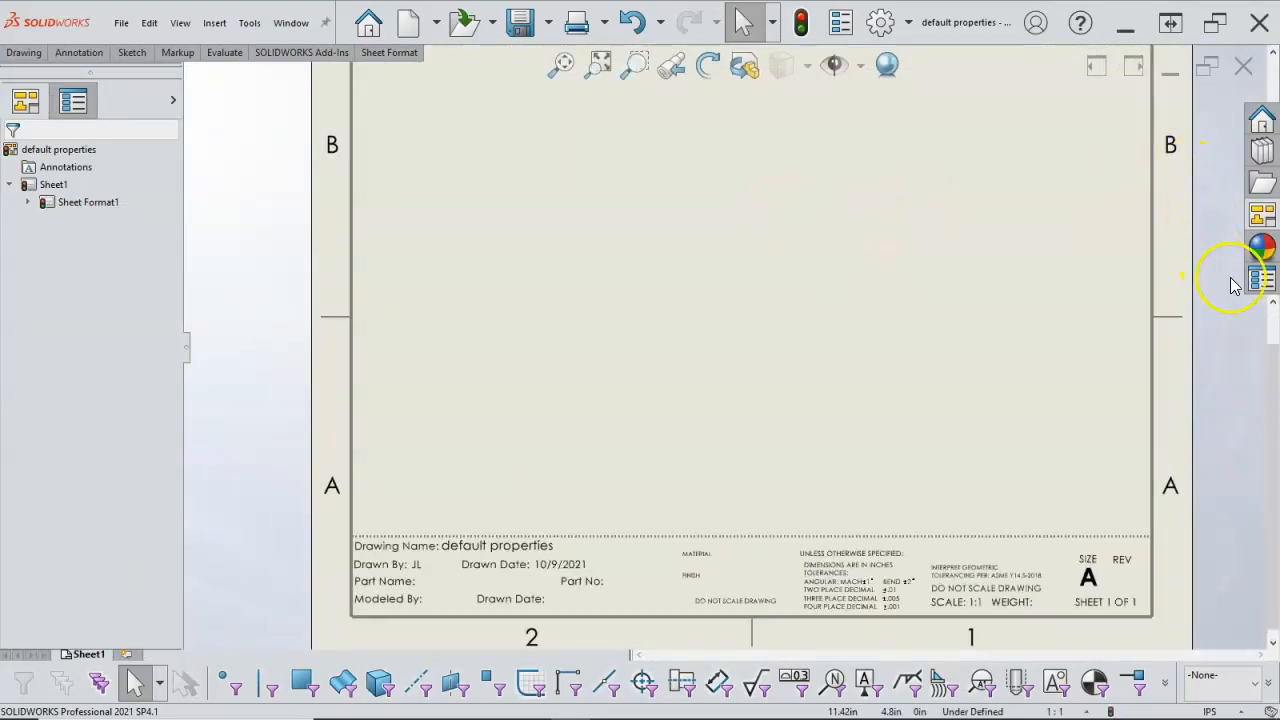
Step: Clear the drawing's Drawn By and Drawn Date custom properties and apply the change
click(1260, 281)
click(1010, 120)
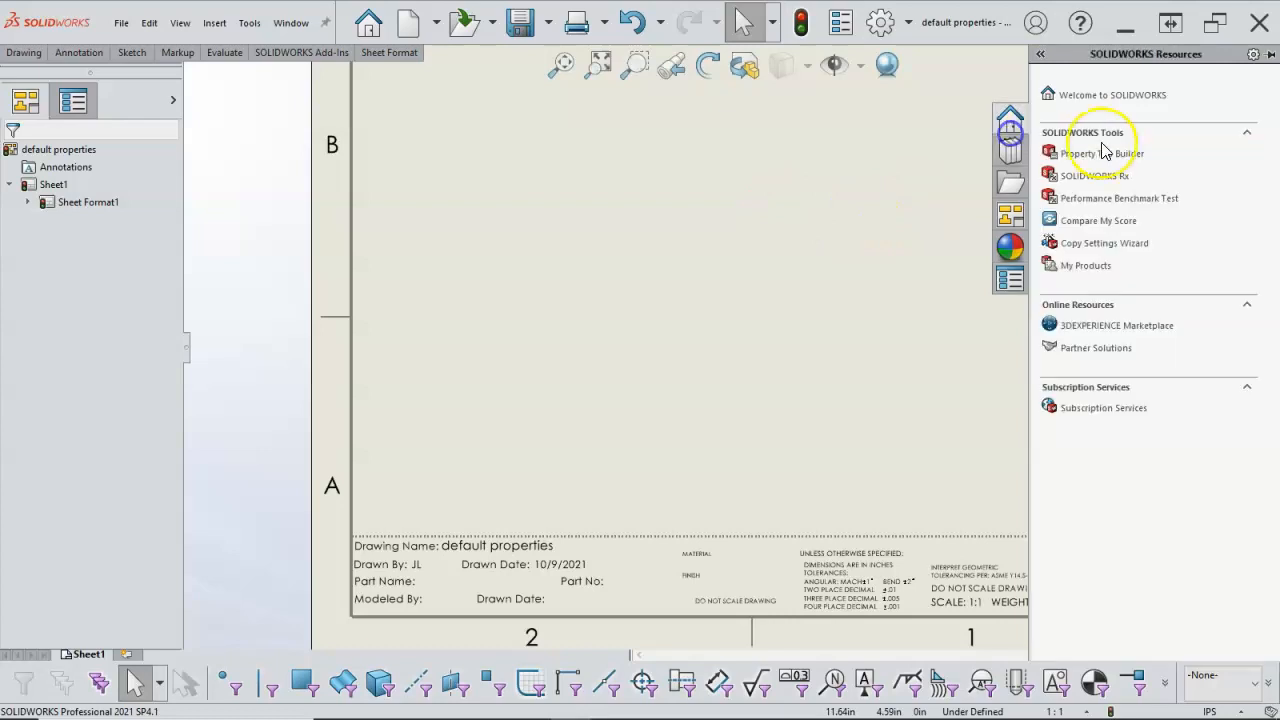
click(1009, 278)
click(1066, 137)
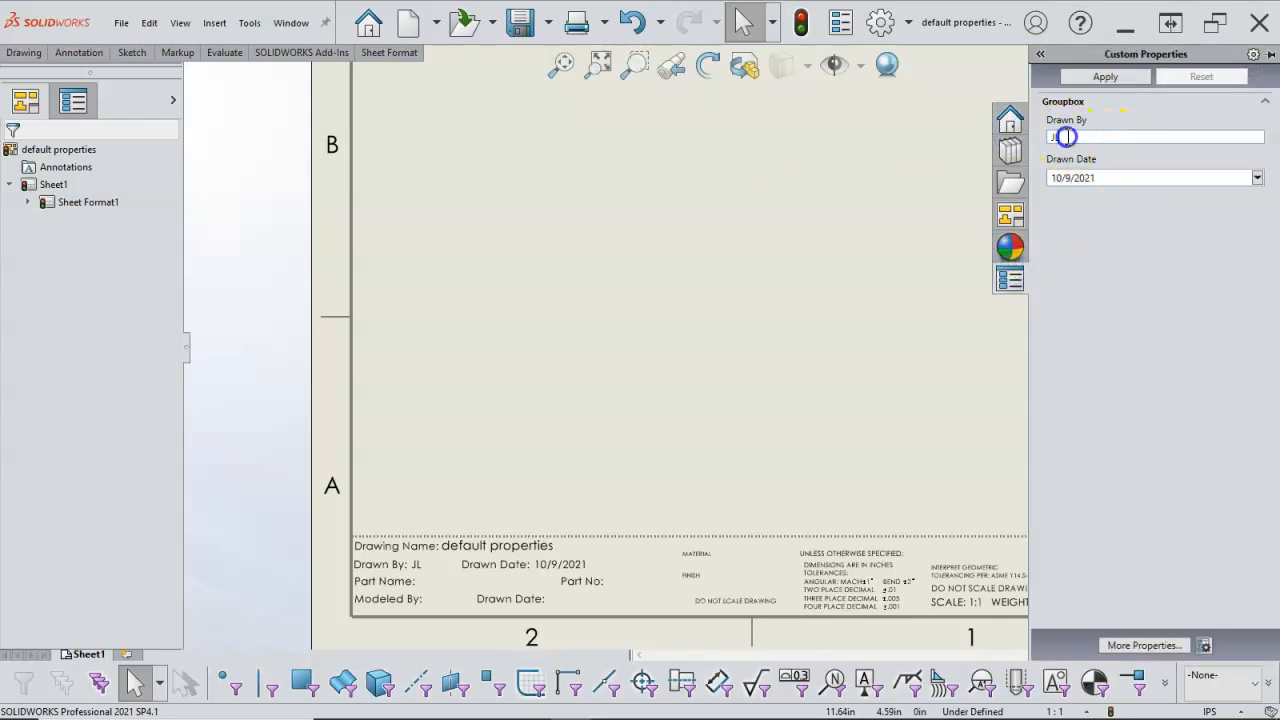
key(BackSpace)
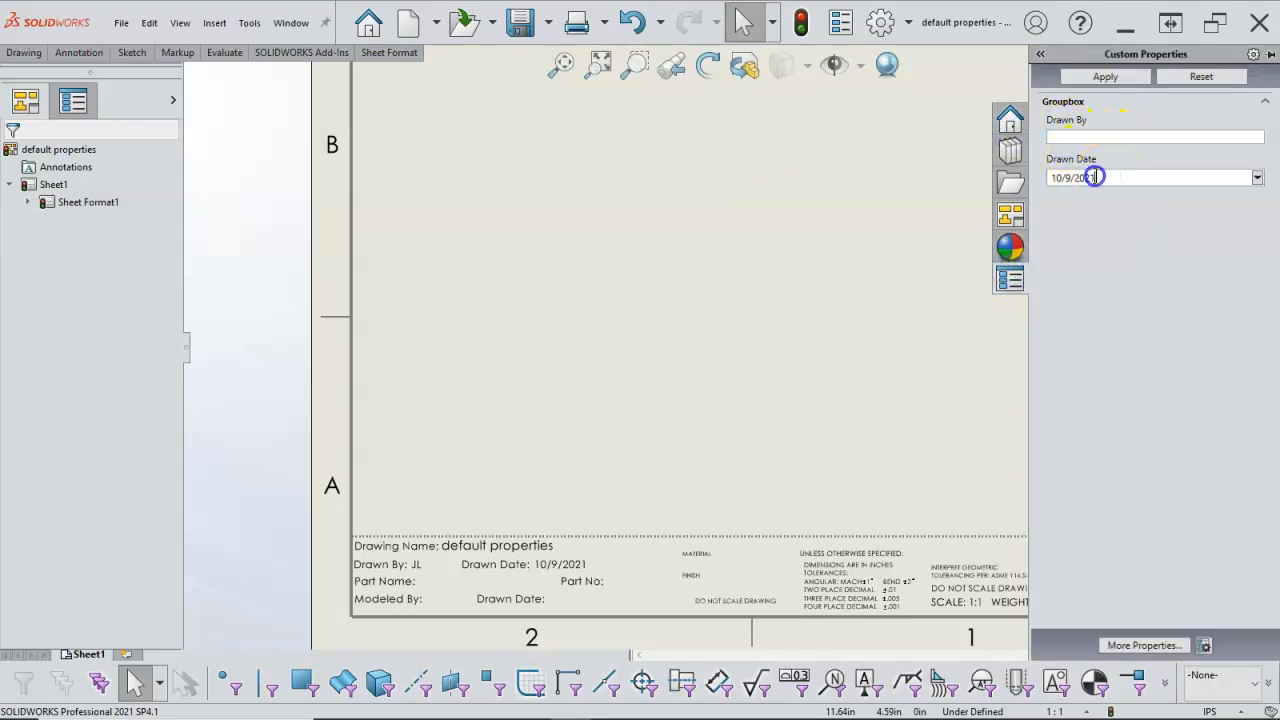
click(1106, 78)
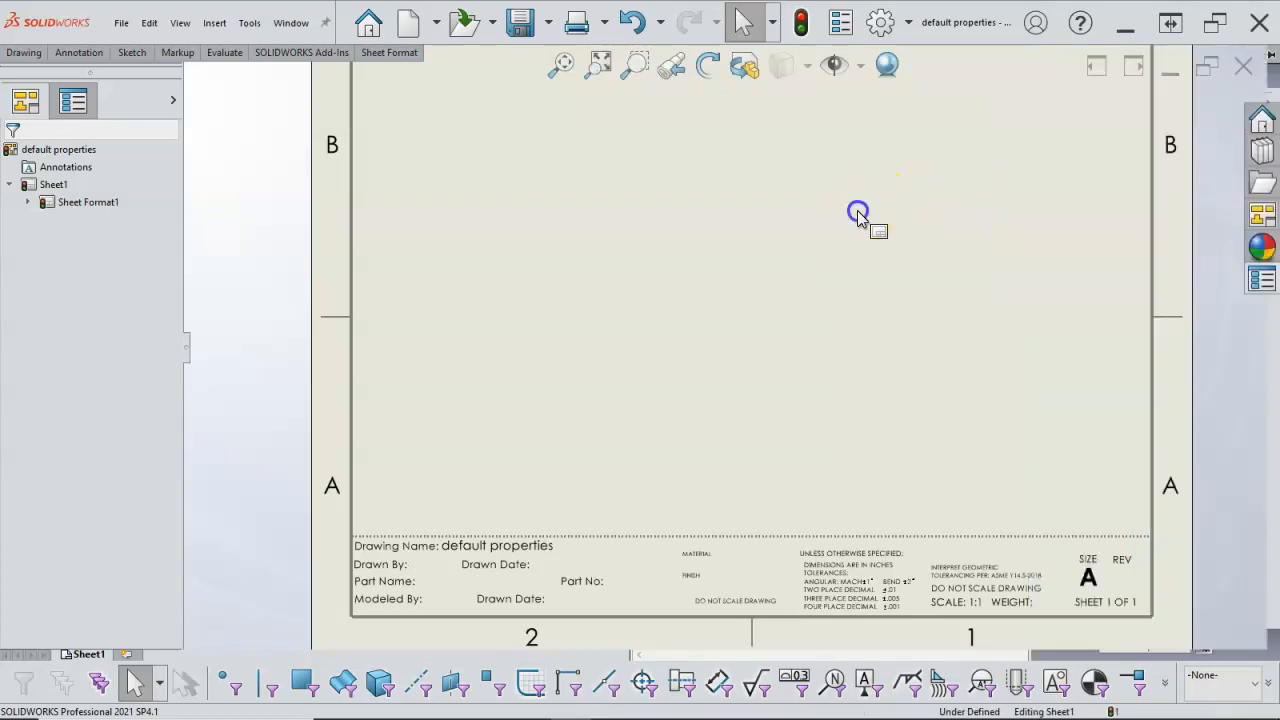
Step: Save the sheet format over the existing my a-landscape.slddrt in SW Templates and close the drawing without saving it
click(121, 22)
click(203, 188)
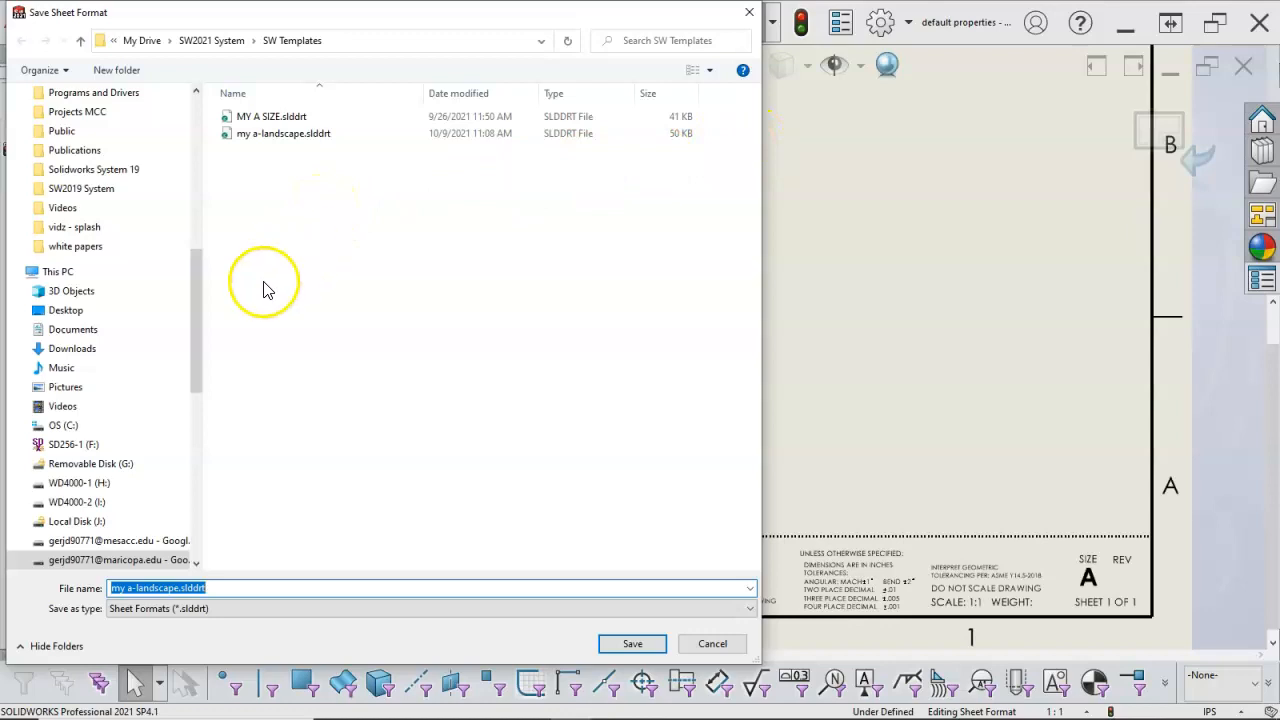
click(643, 644)
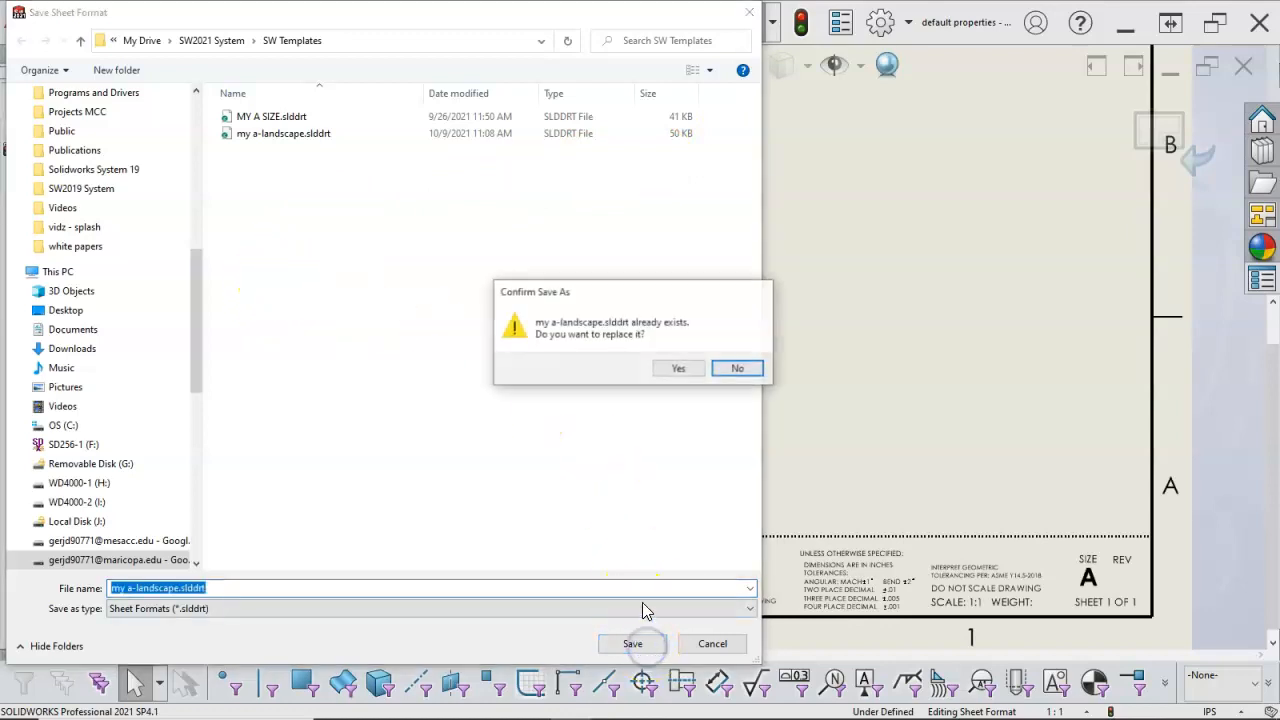
click(664, 369)
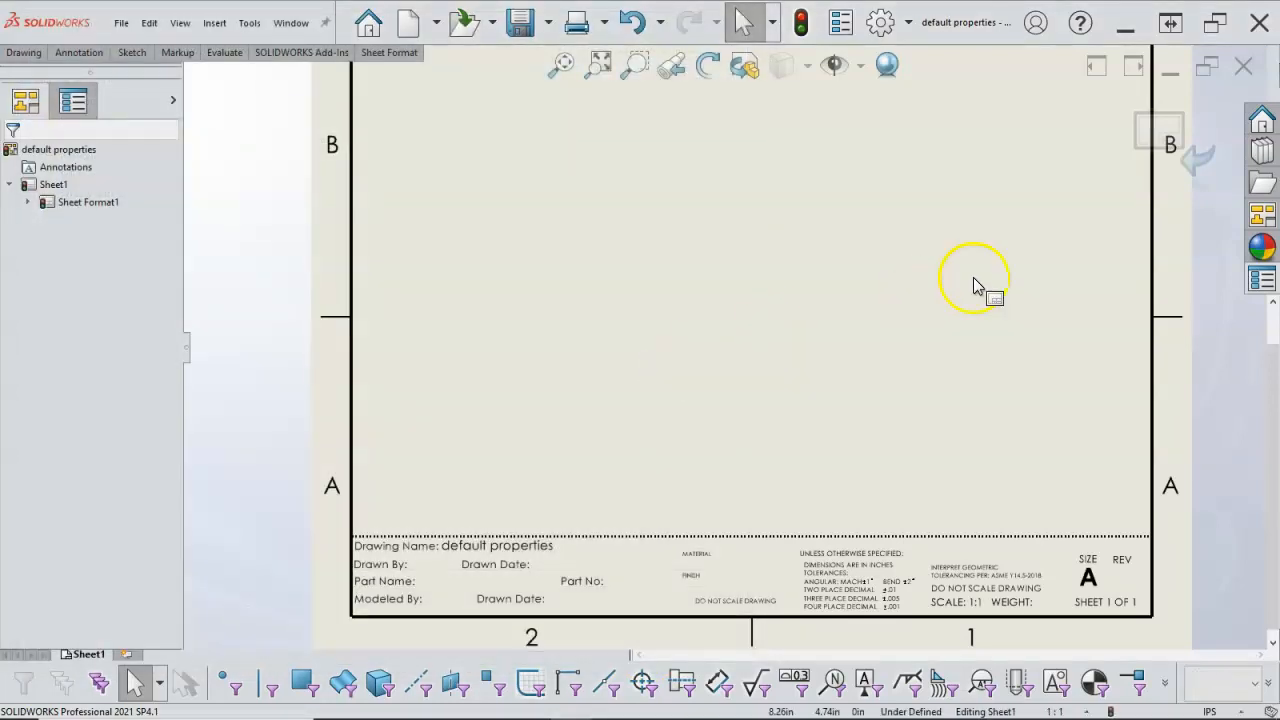
click(1241, 72)
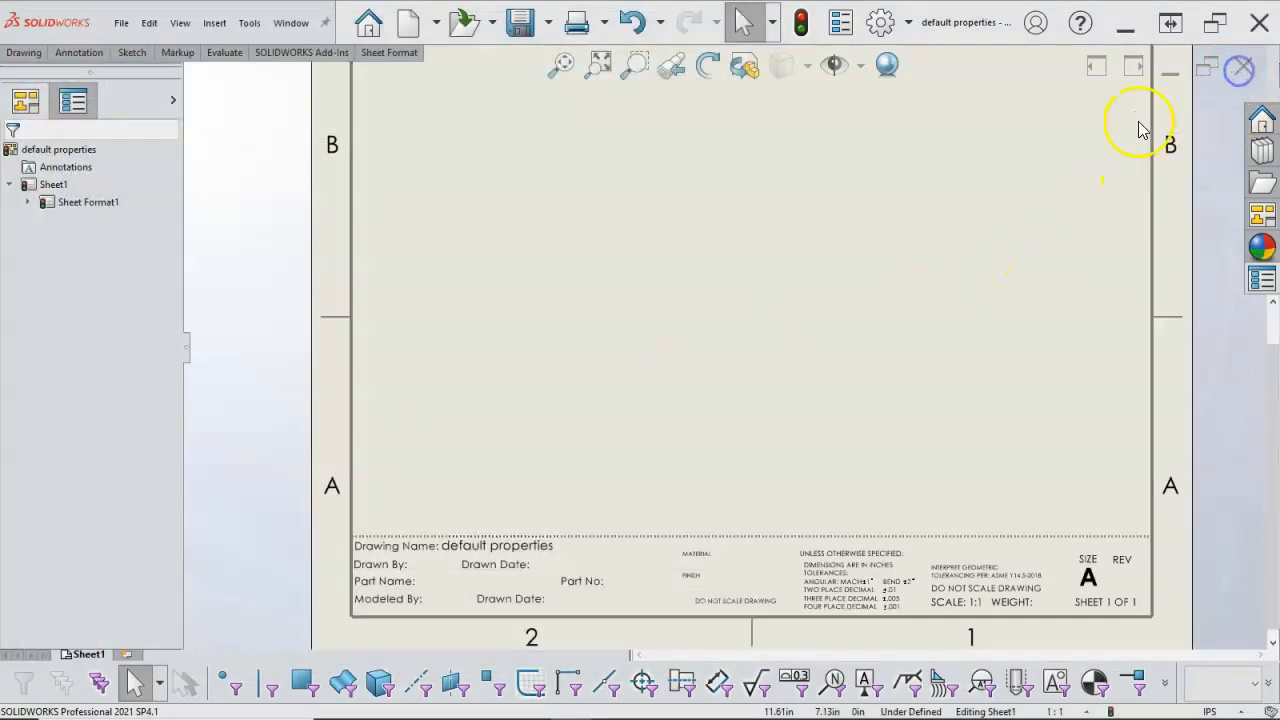
click(590, 380)
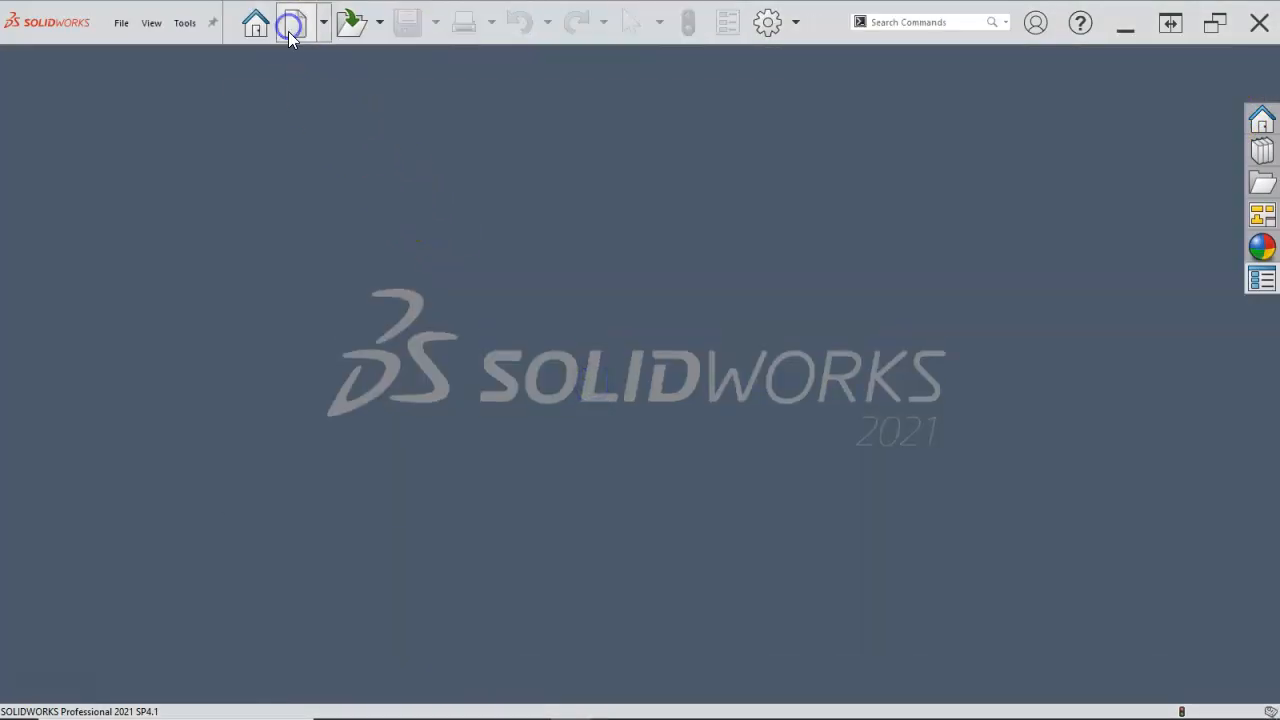
Step: Create a new drawing from the my a-landscape template in SW Templates and cancel the model view insertion
click(290, 30)
click(300, 122)
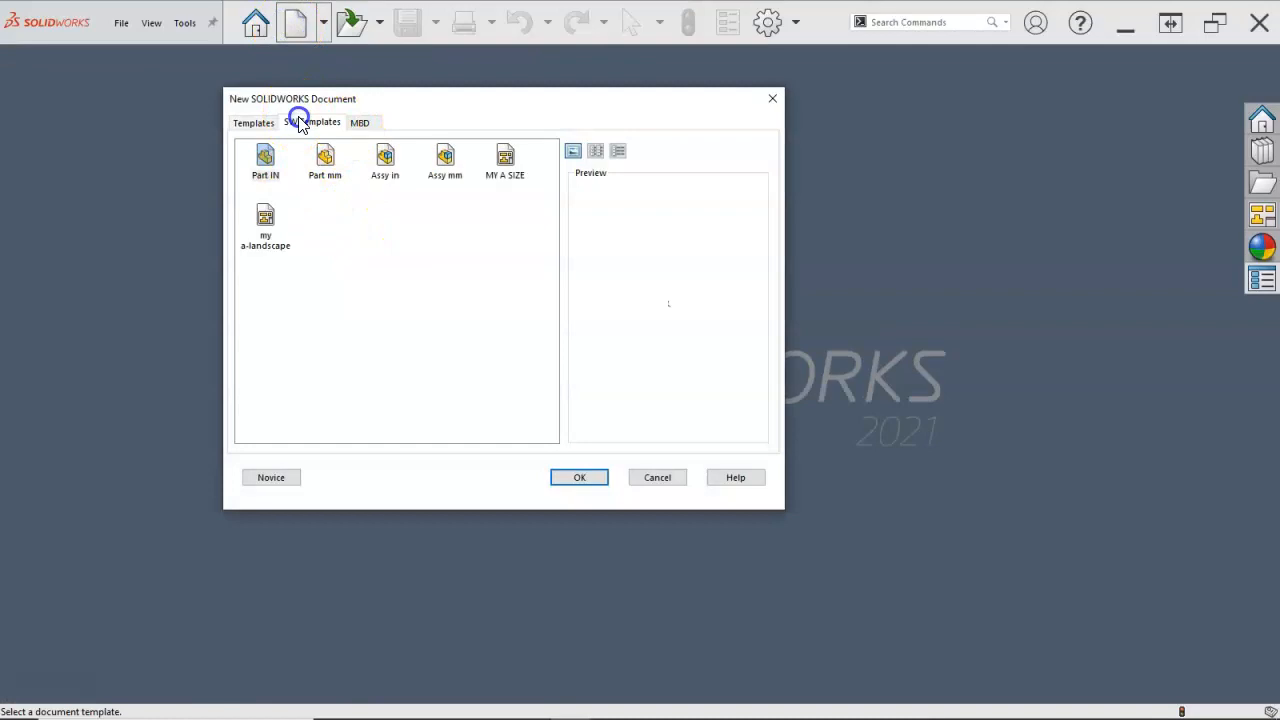
double_click(278, 255)
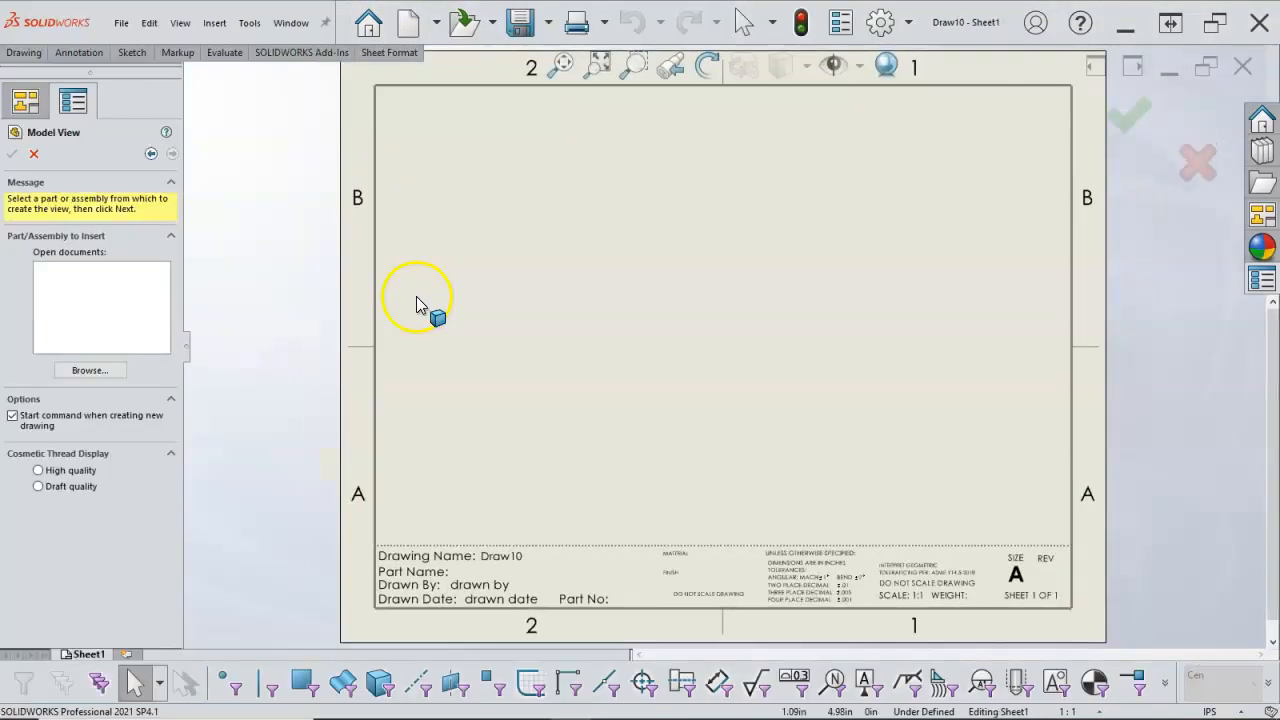
click(33, 154)
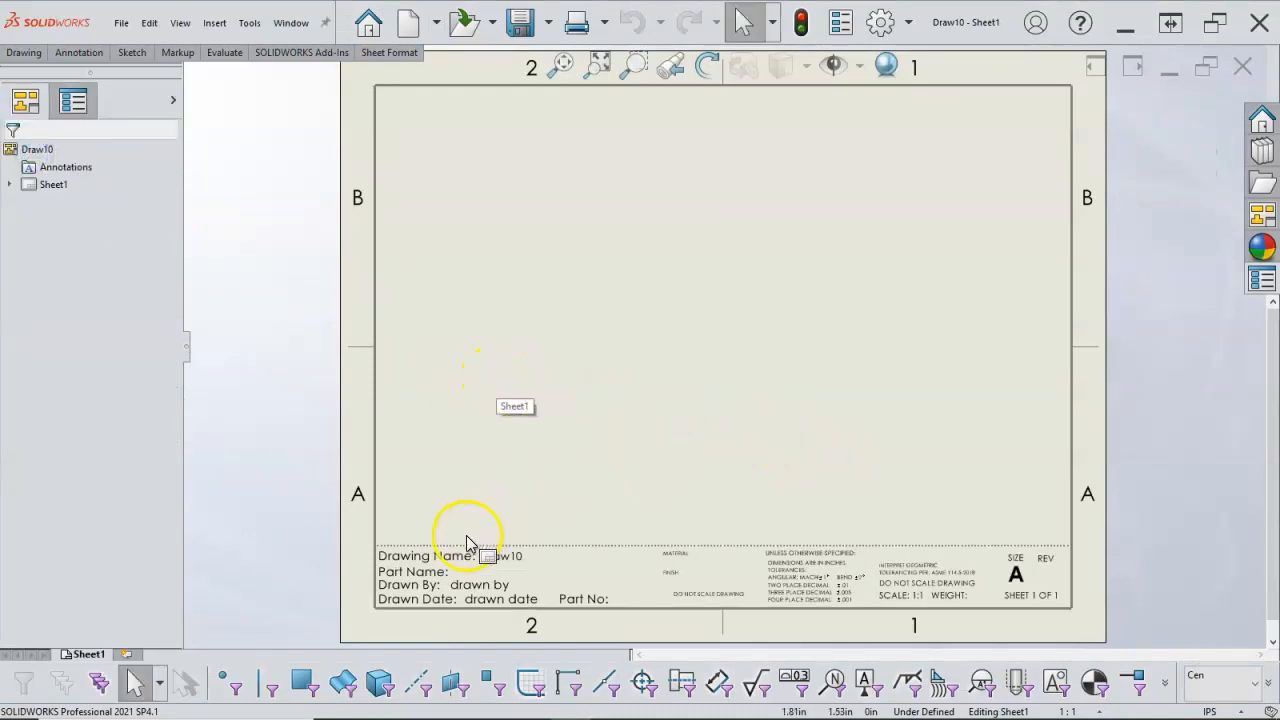
Step: Open the sheet's properties and inspect the file path of its sheet format
right_click(614, 328)
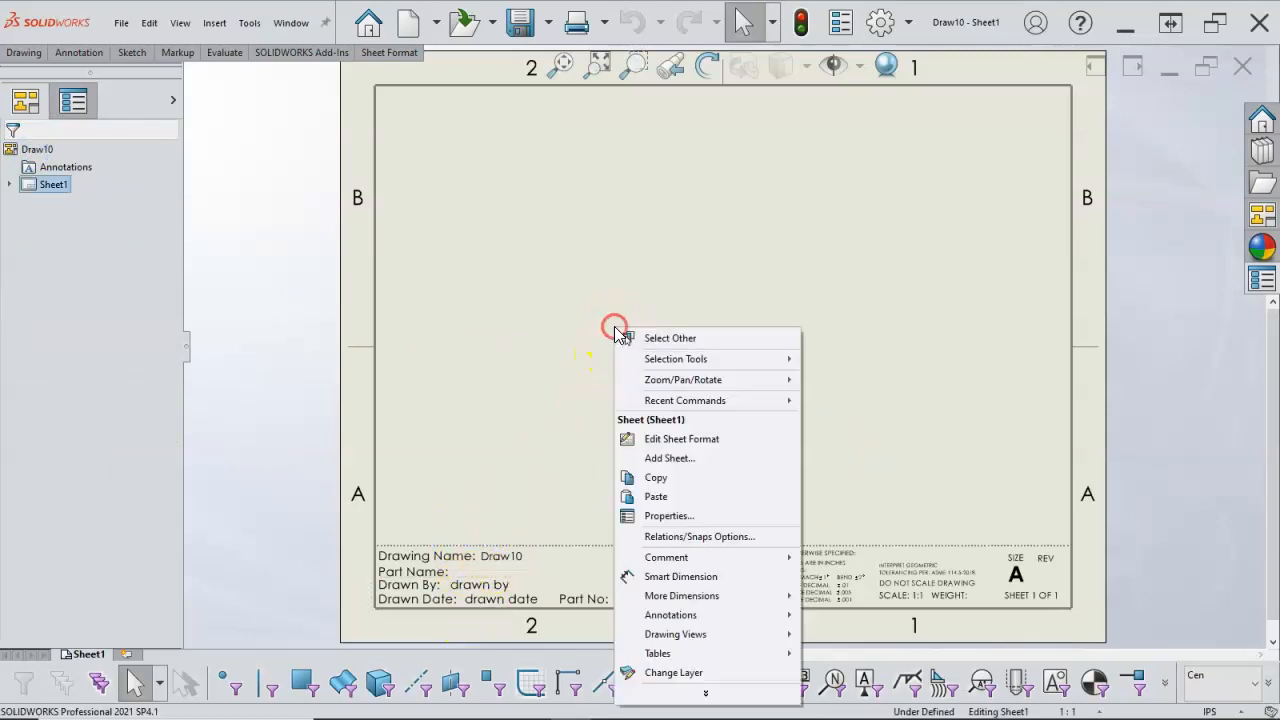
click(668, 515)
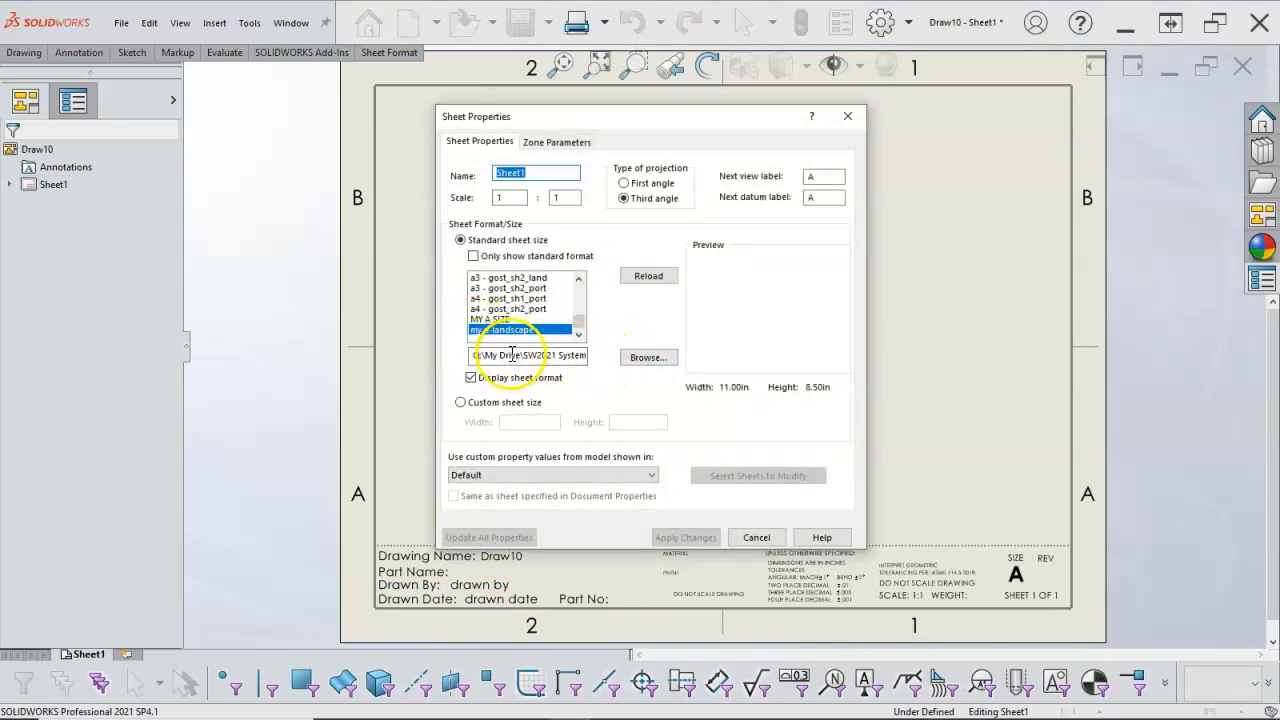
drag(474, 361, 598, 369)
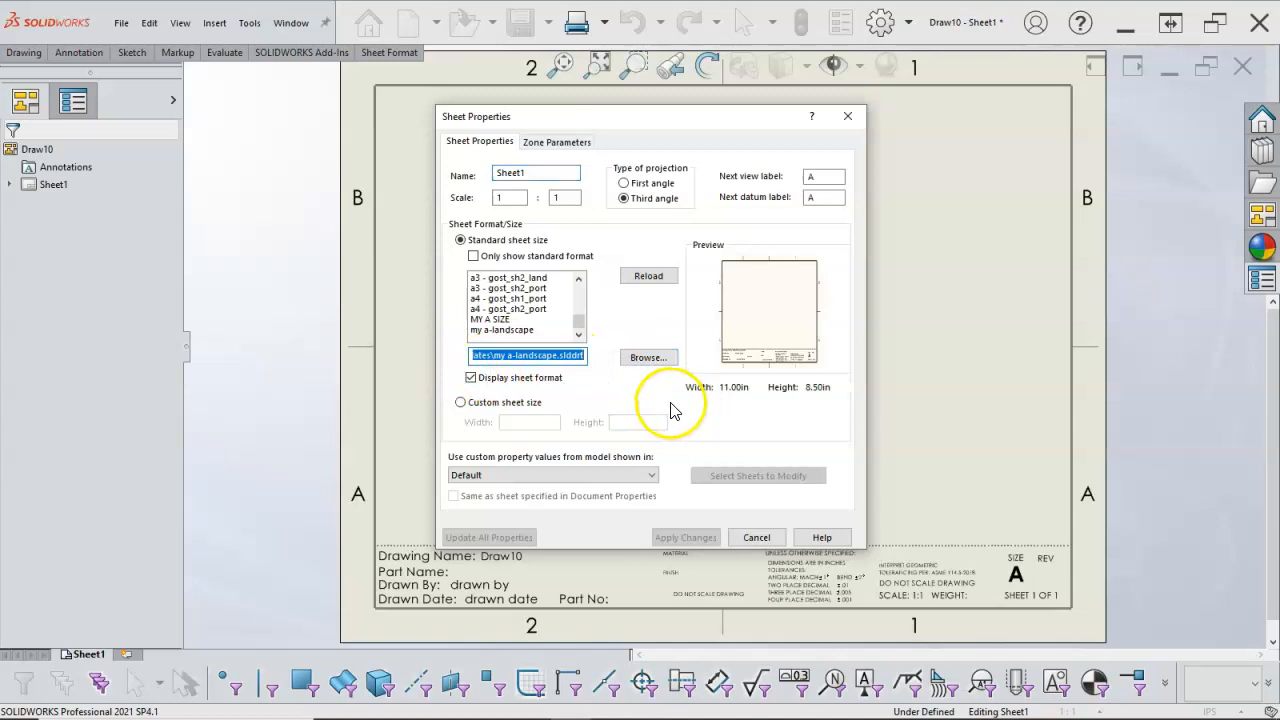
Step: Choose my a-landscape.slddrt from the SW2021 System\SW Templates folder as the sheet format and apply it to the sheet
click(650, 358)
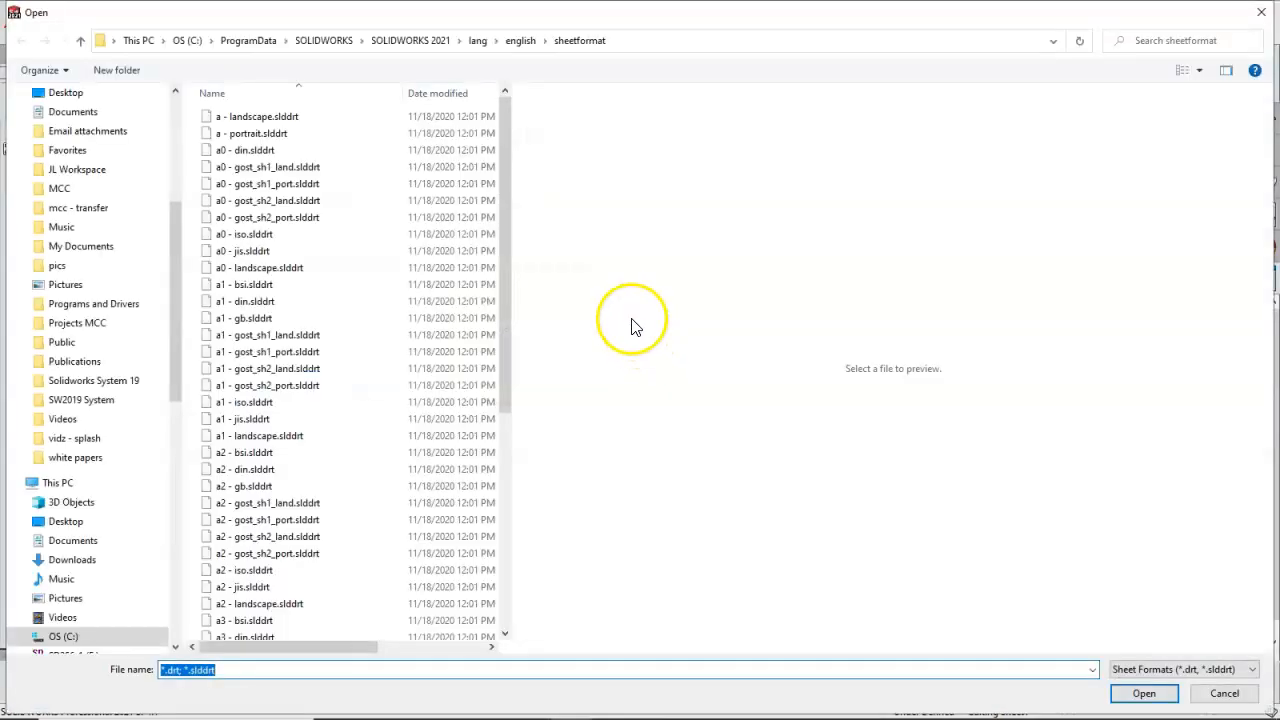
scroll(155, 210, up, 2)
scroll(155, 210, up, 5)
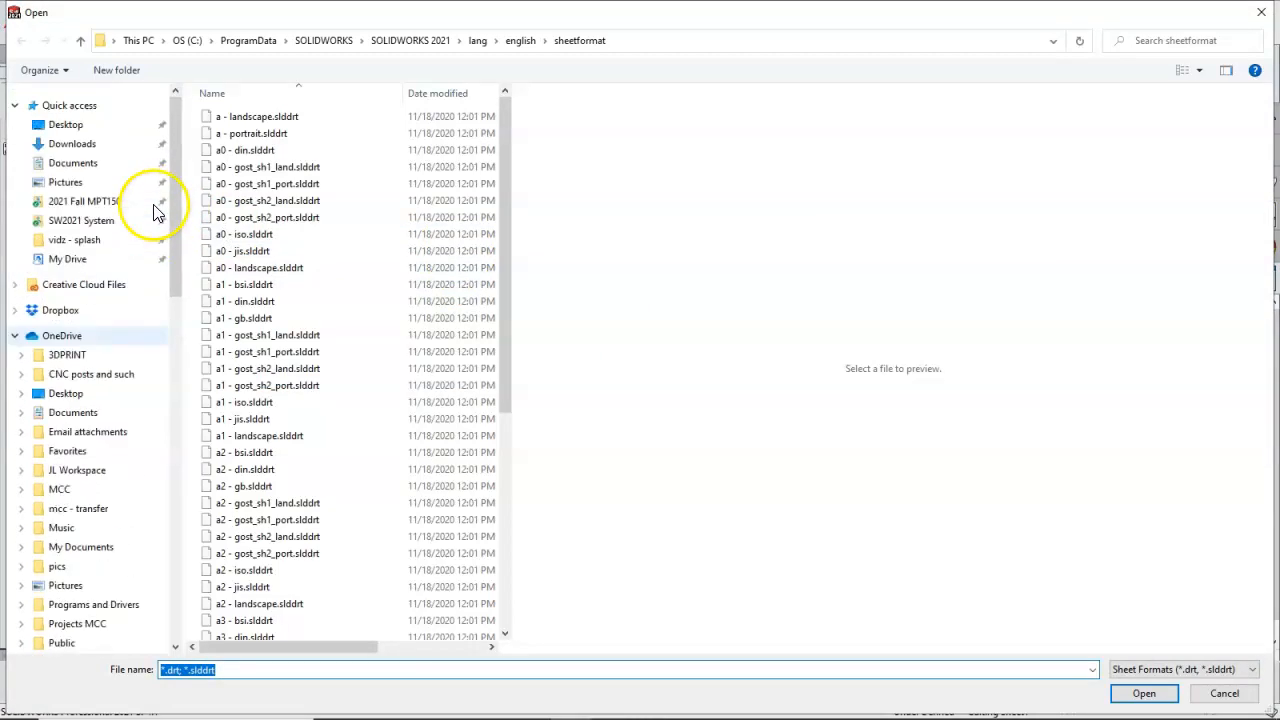
click(84, 258)
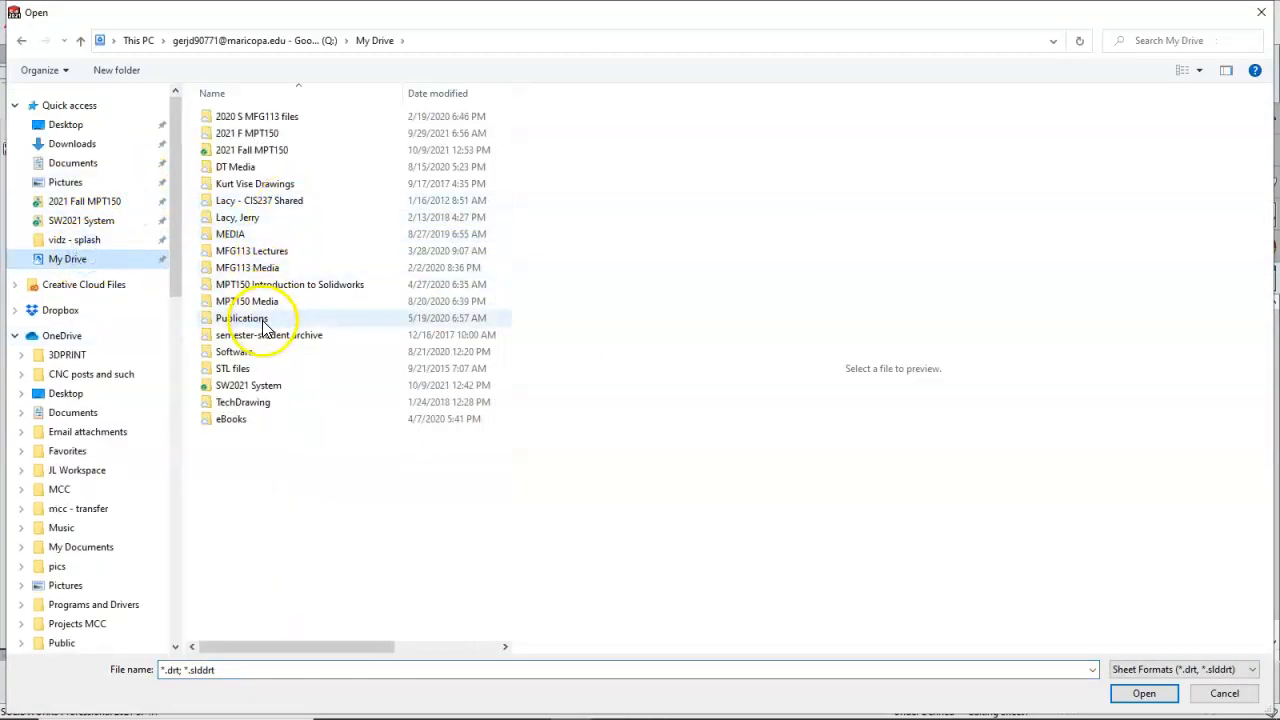
click(254, 386)
double_click(255, 388)
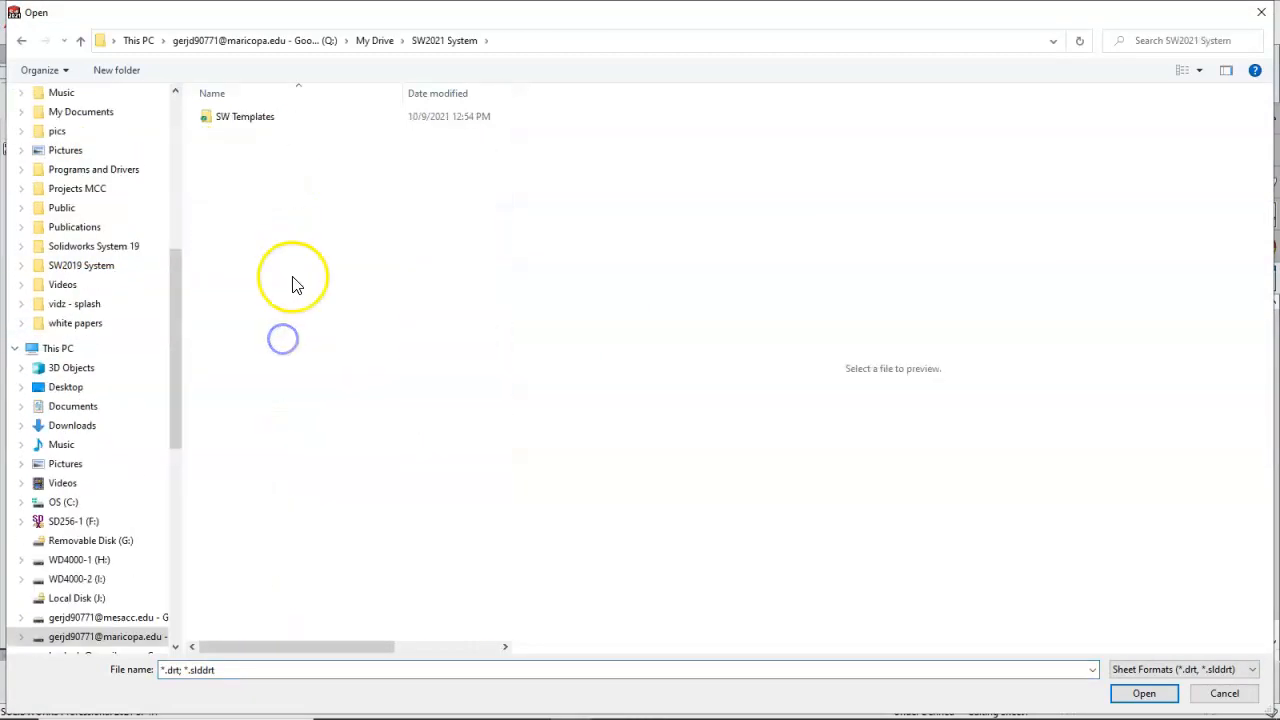
double_click(249, 118)
click(252, 135)
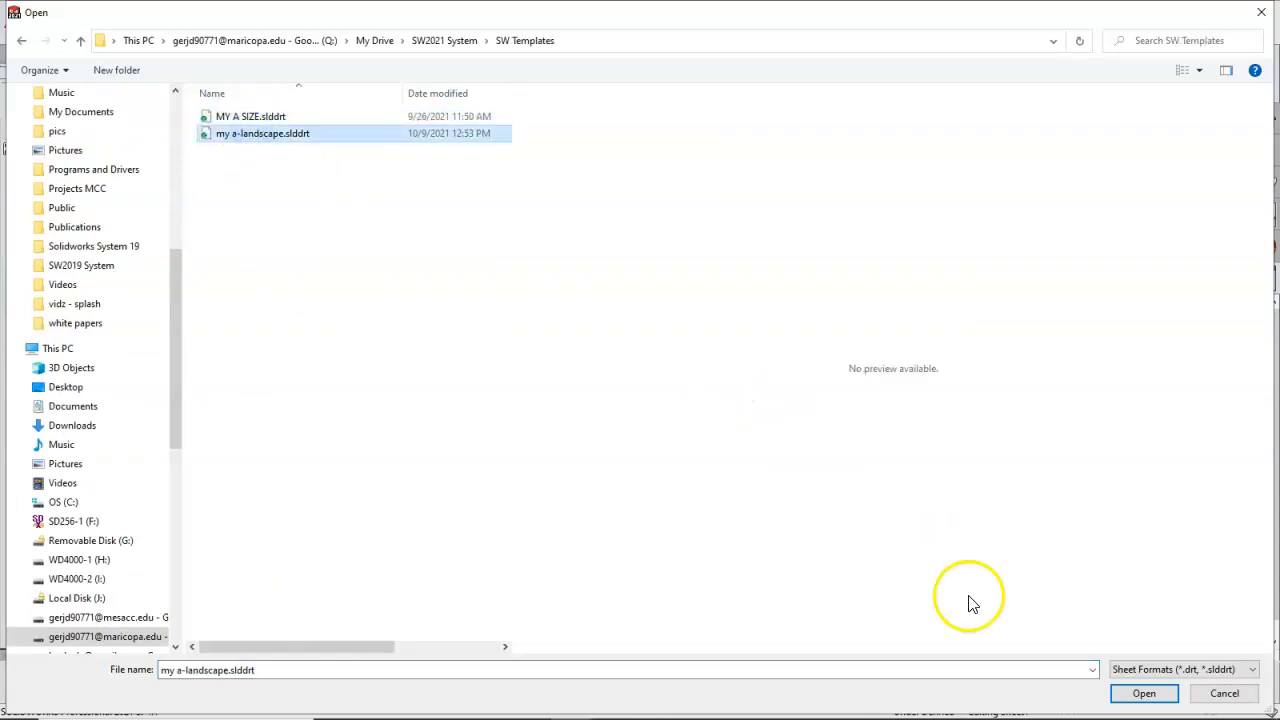
click(1118, 695)
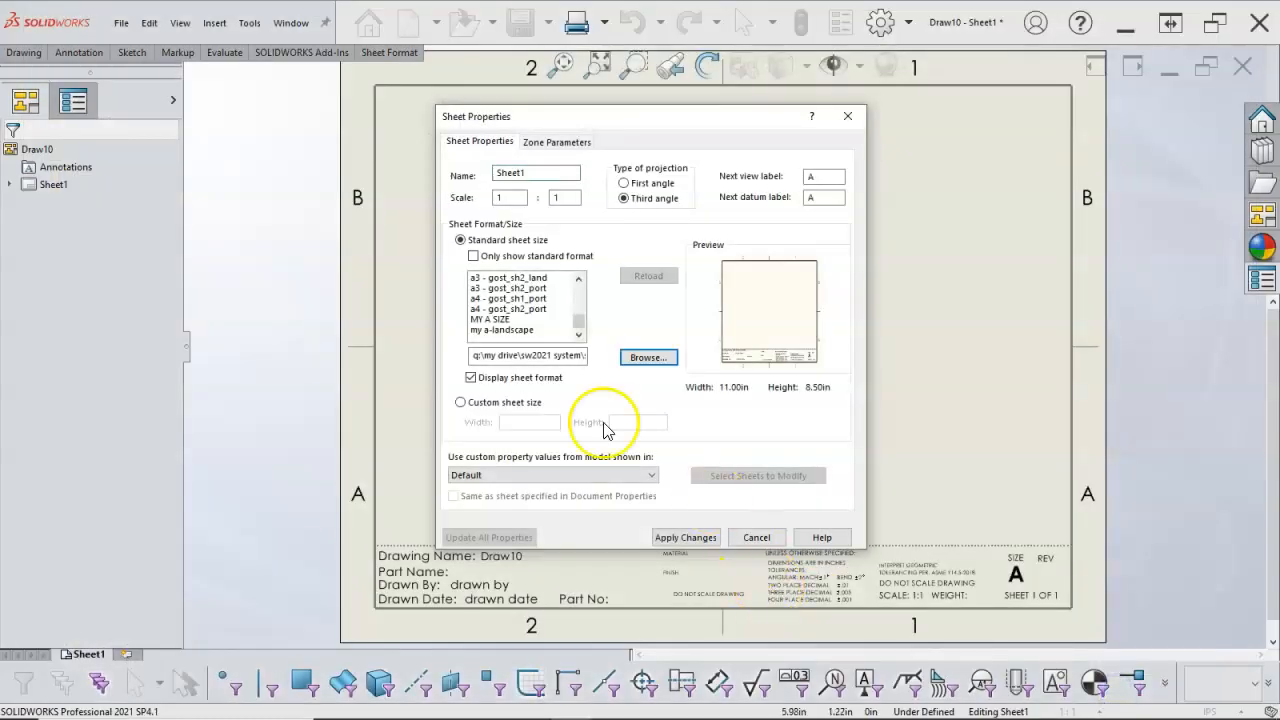
click(680, 537)
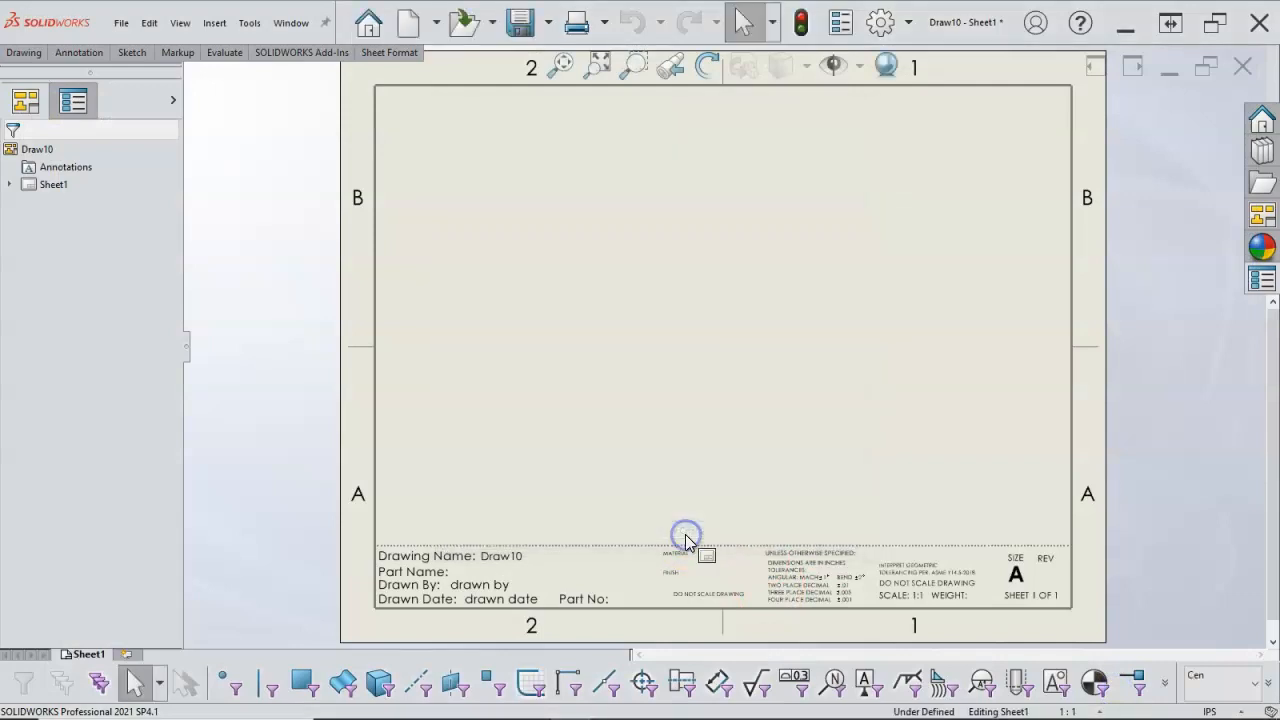
Step: Close the new test drawing without saving it
right_click(661, 432)
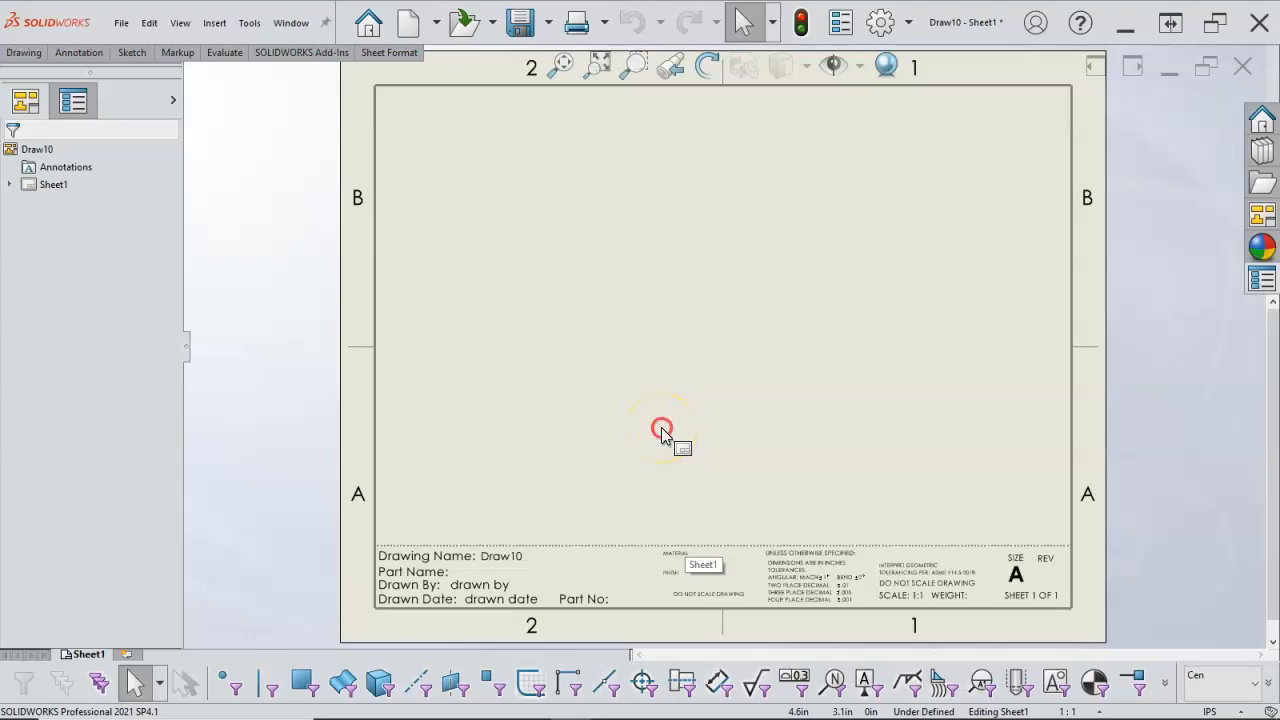
click(600, 450)
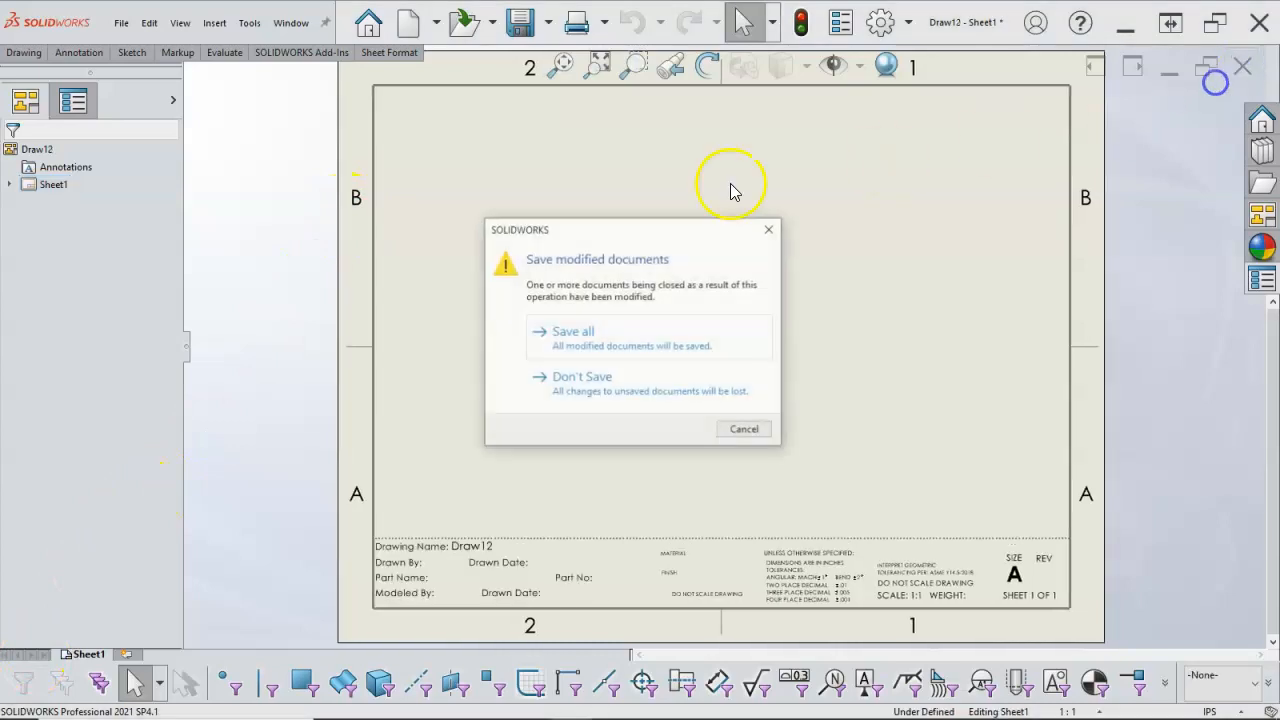
click(614, 388)
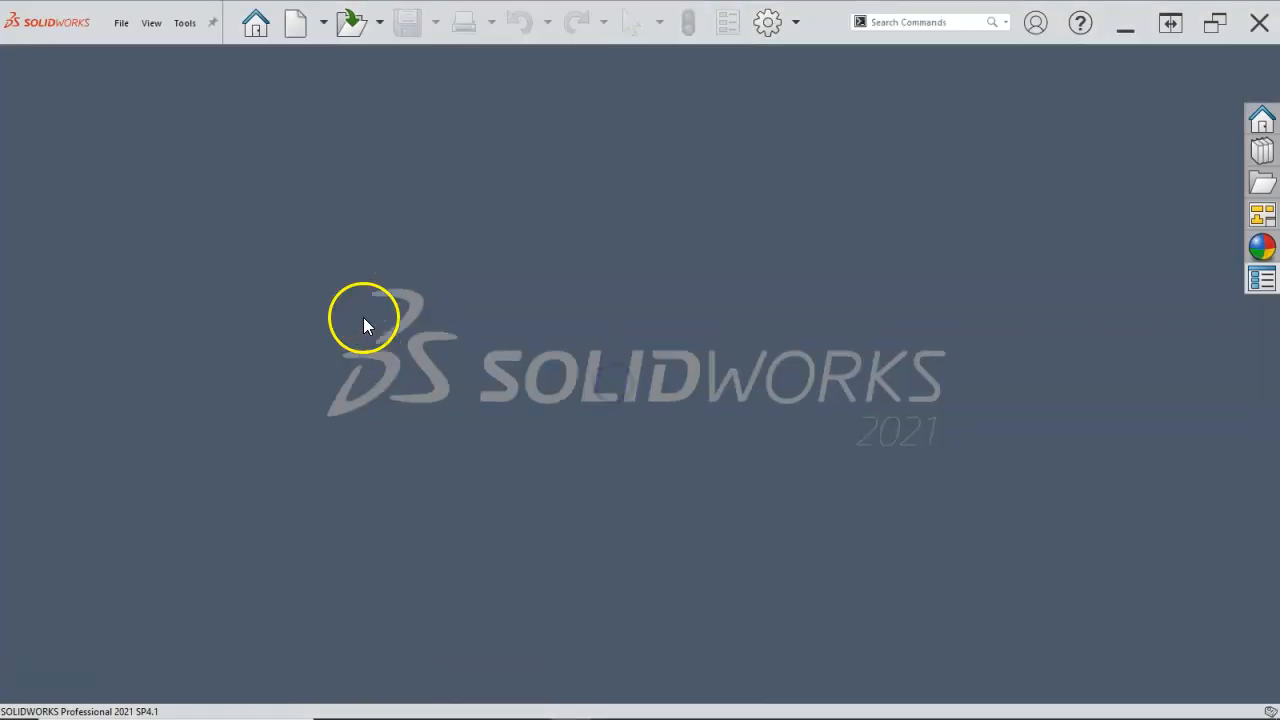
Step: Open the recently used my a-landscape.slddrt sheet format as a drawing
click(117, 33)
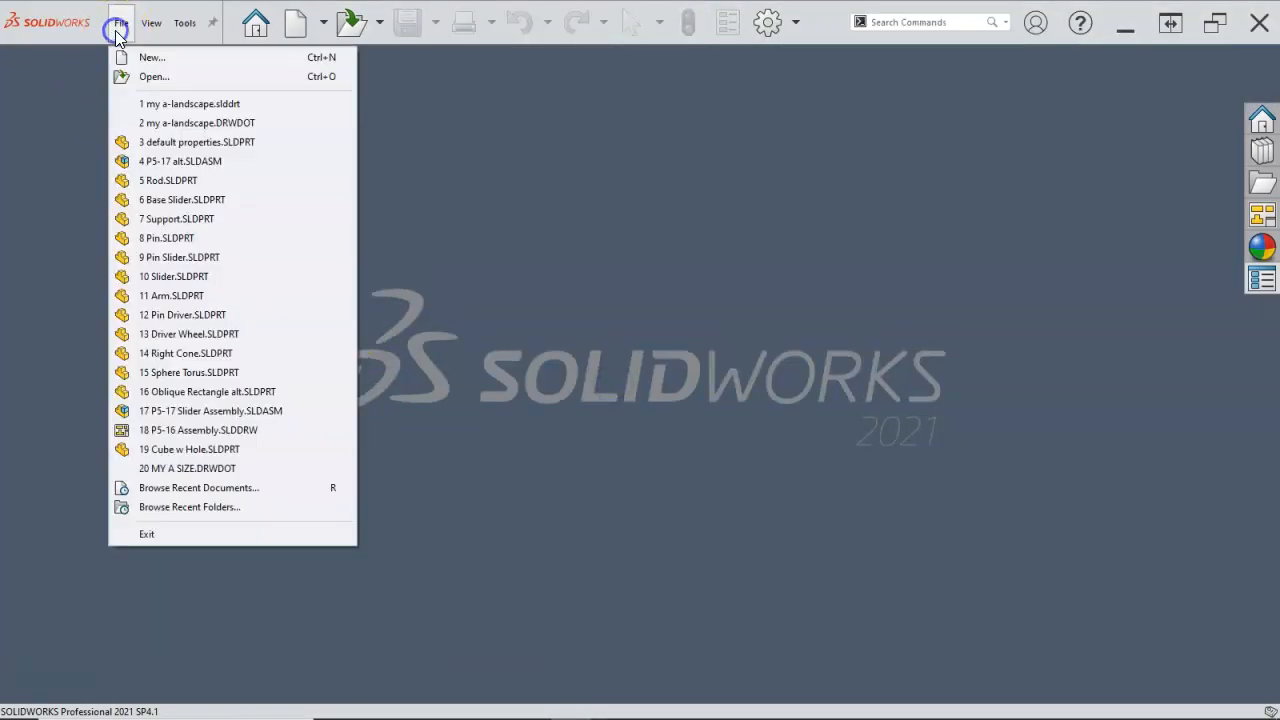
click(207, 111)
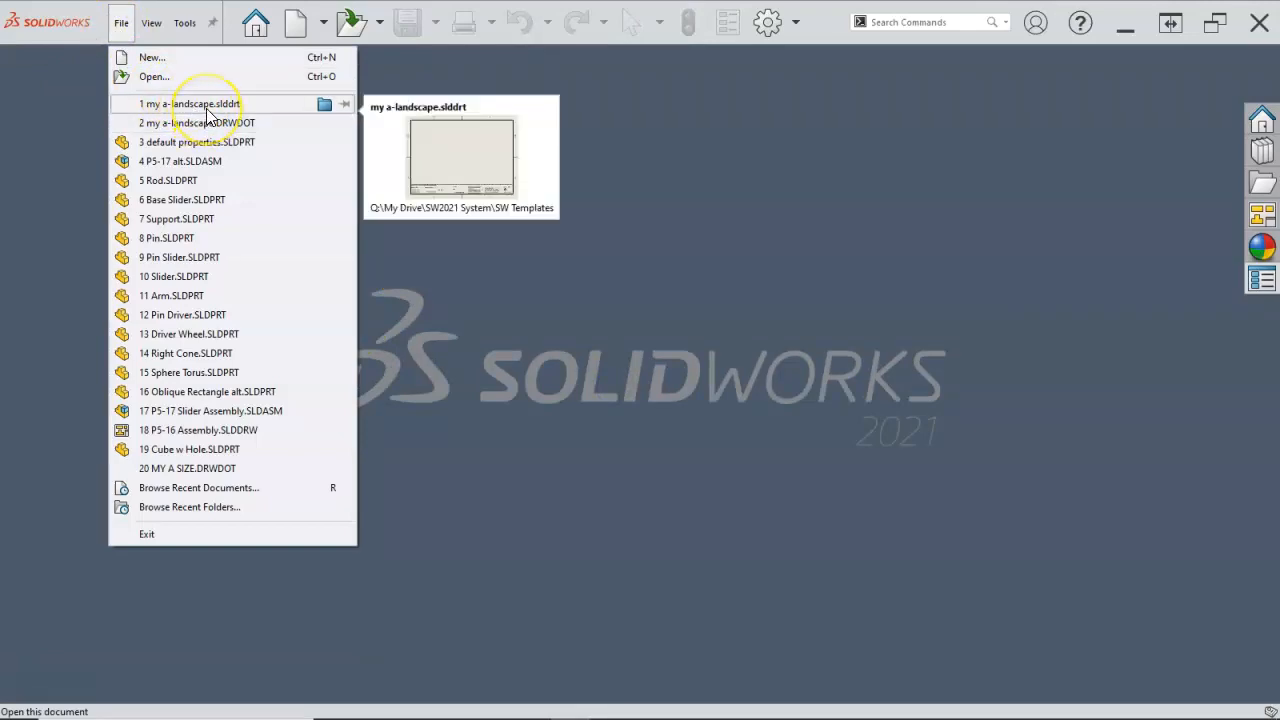
click(207, 111)
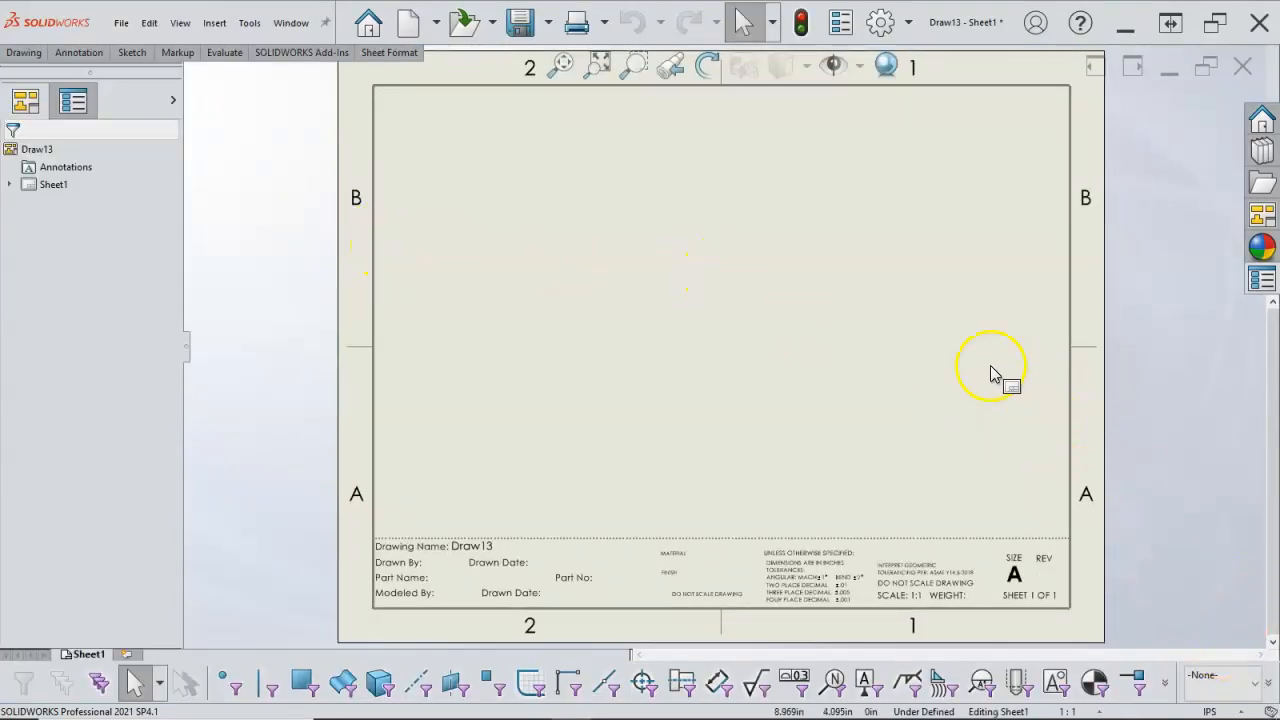
Step: Save the drawing as a Drawing Template in SW Templates, overwriting my a-landscape.DRWDOT, and close it
click(120, 24)
click(157, 154)
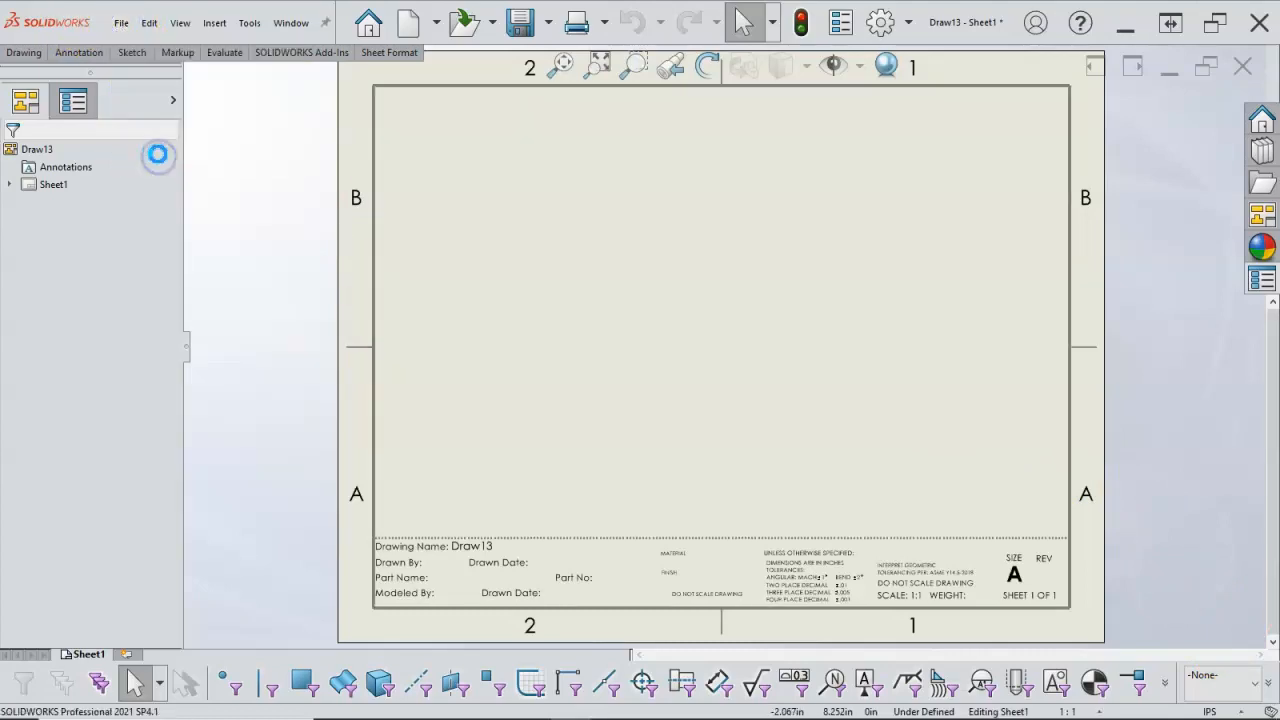
click(258, 299)
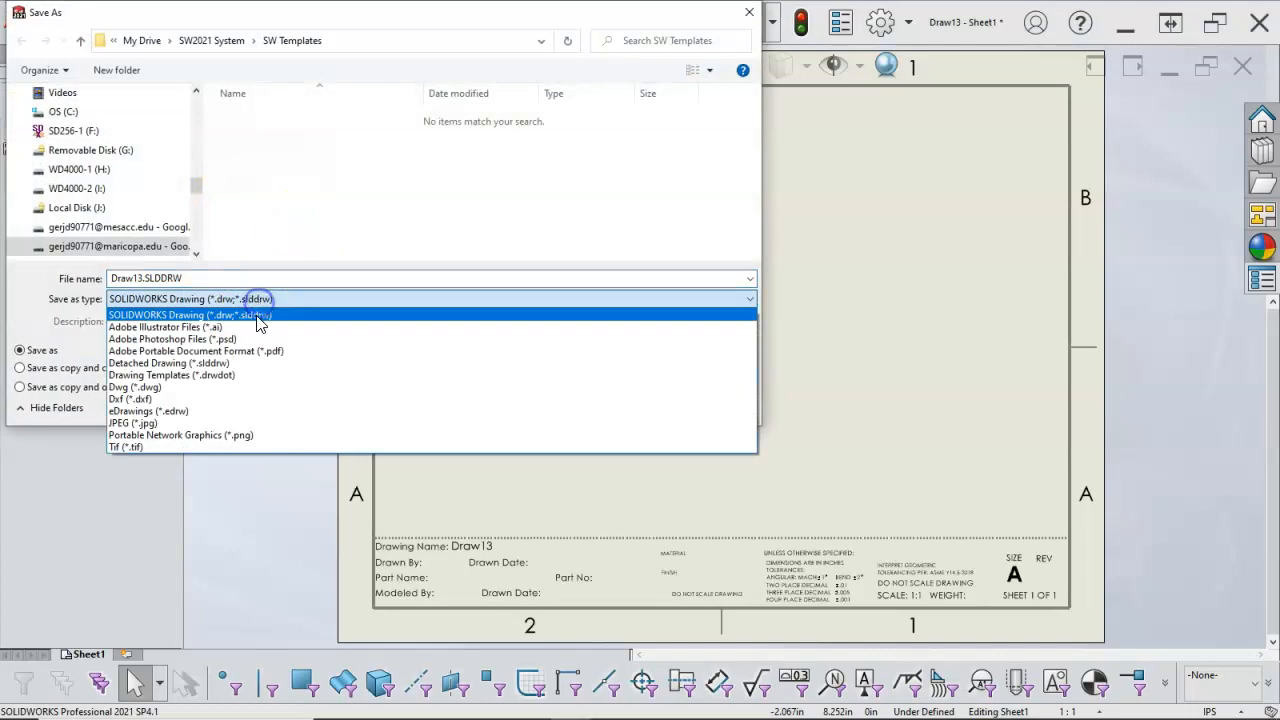
click(234, 374)
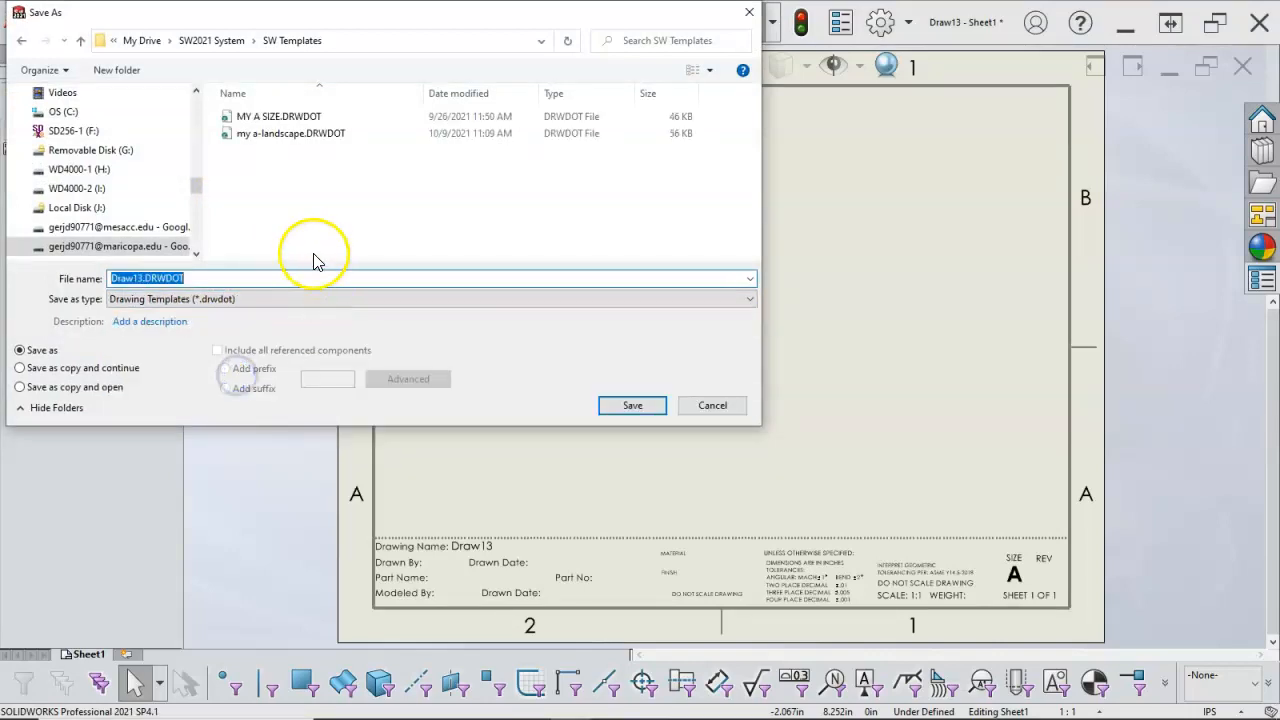
click(295, 133)
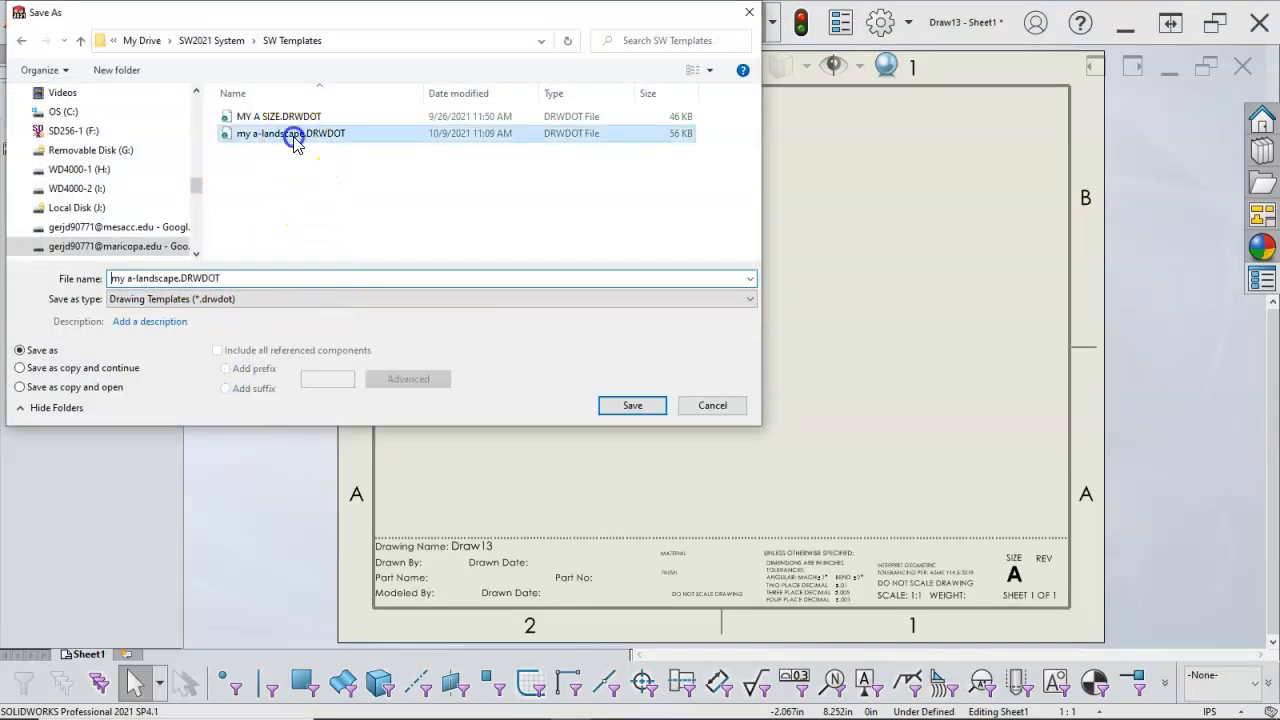
click(633, 415)
click(678, 366)
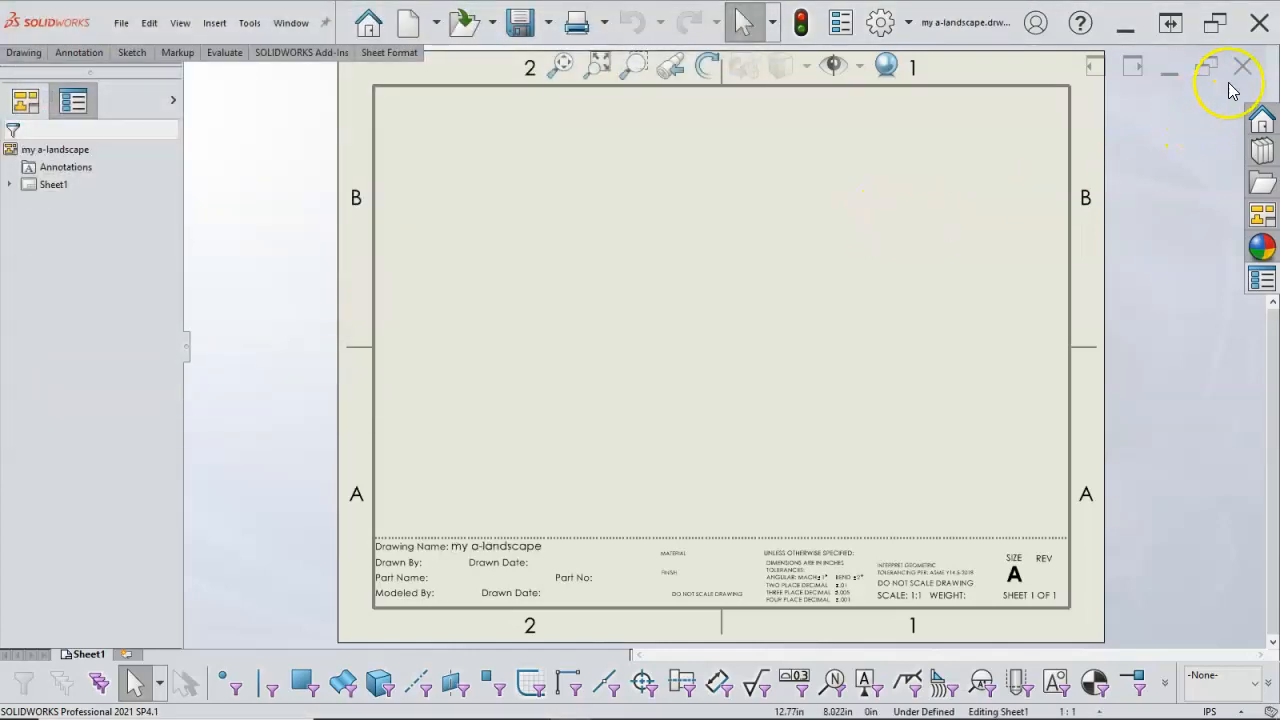
click(1242, 67)
Step: Create a new drawing from the my a-landscape template without inserting a model view, and add a second sheet
click(295, 22)
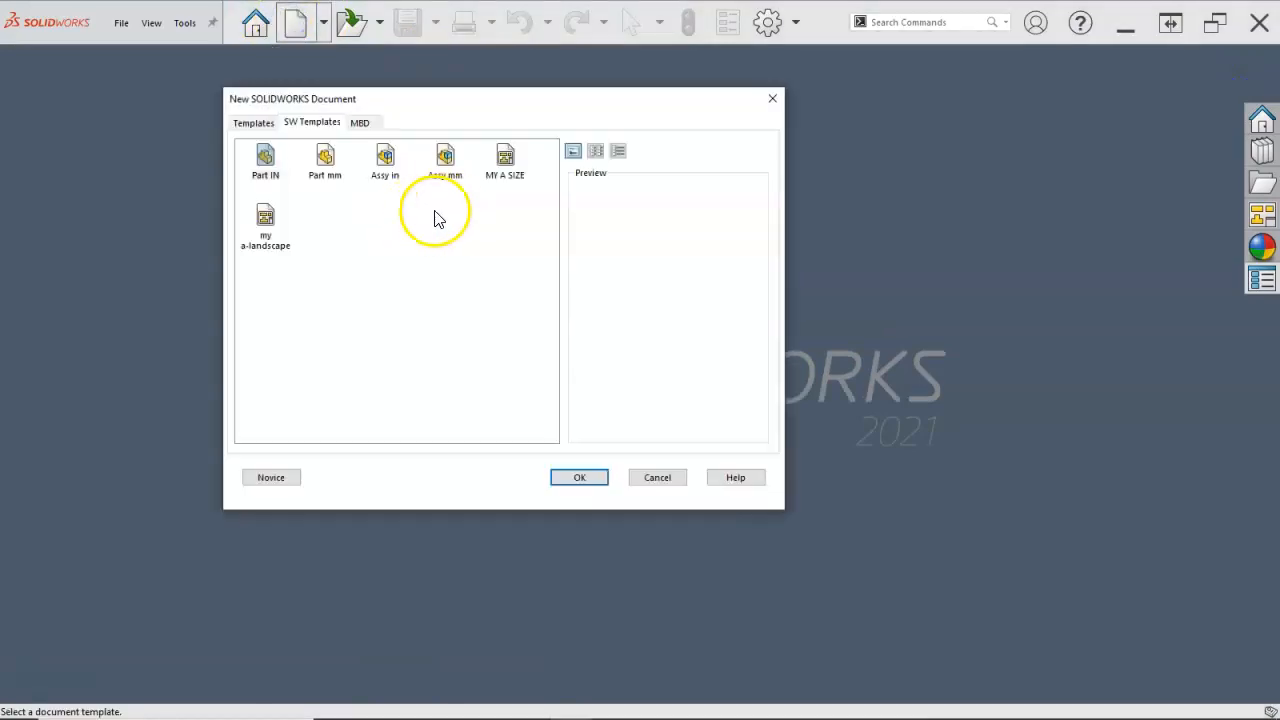
double_click(290, 238)
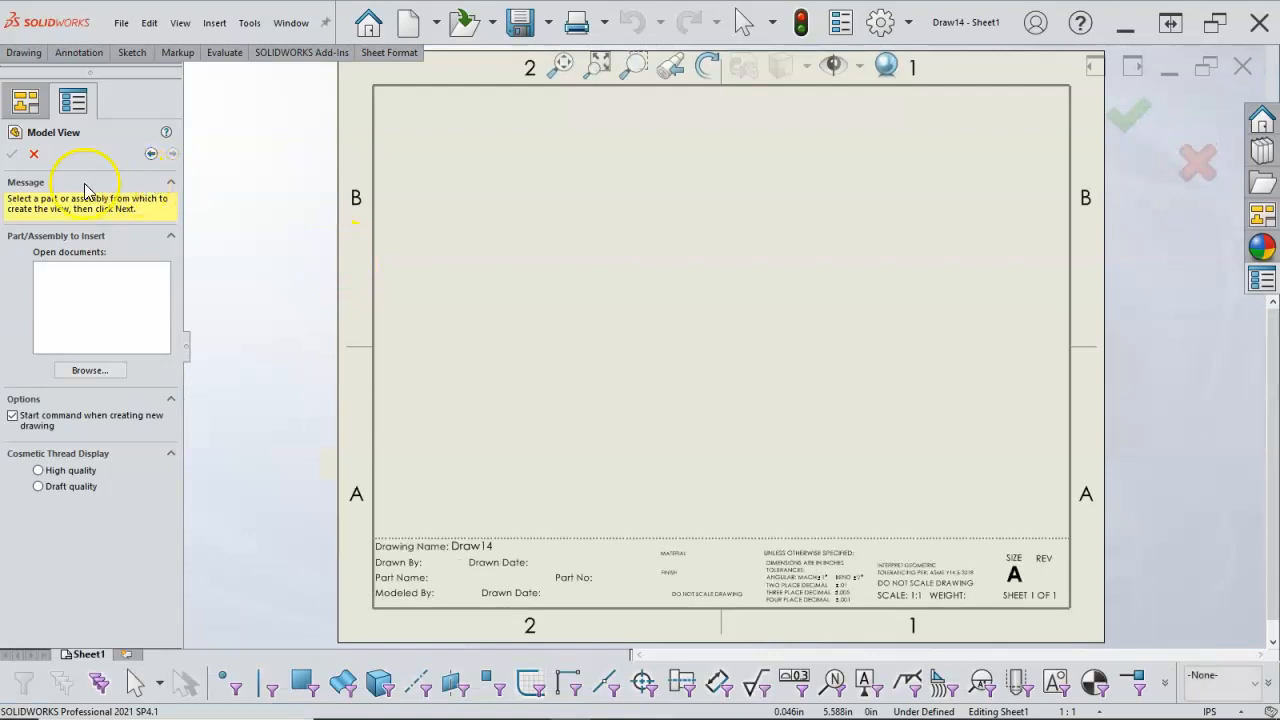
click(33, 154)
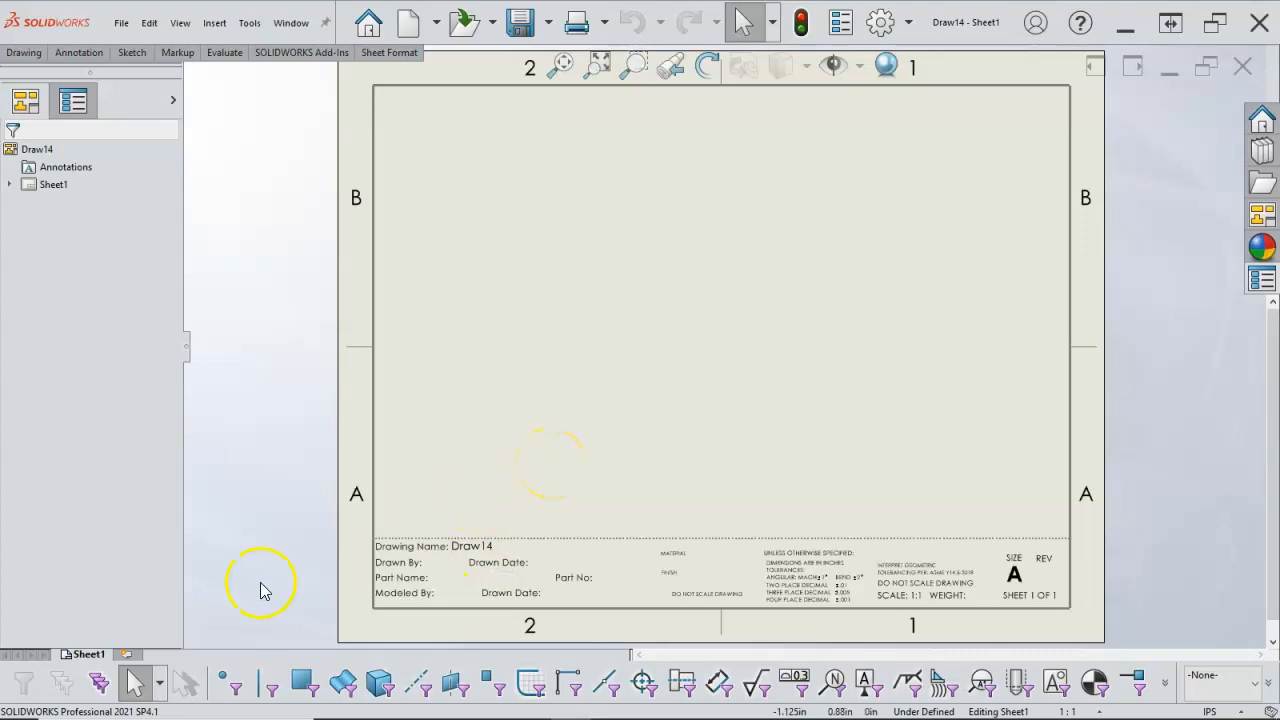
click(128, 654)
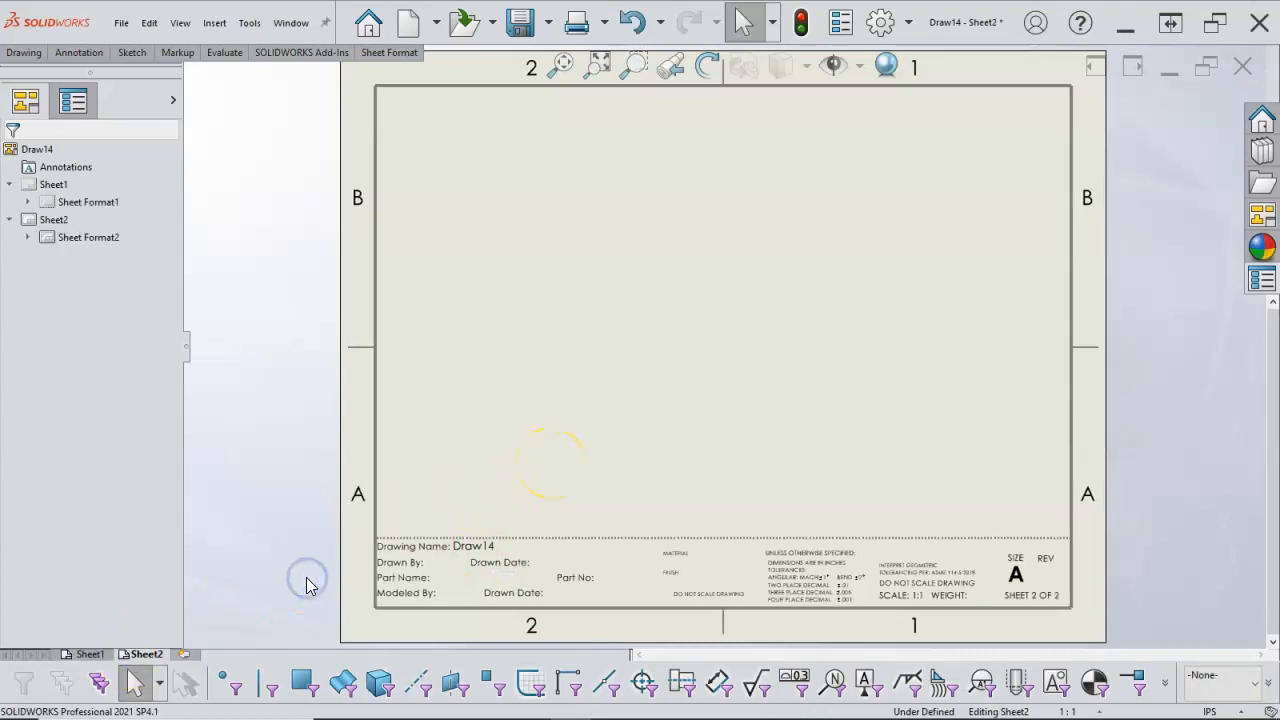